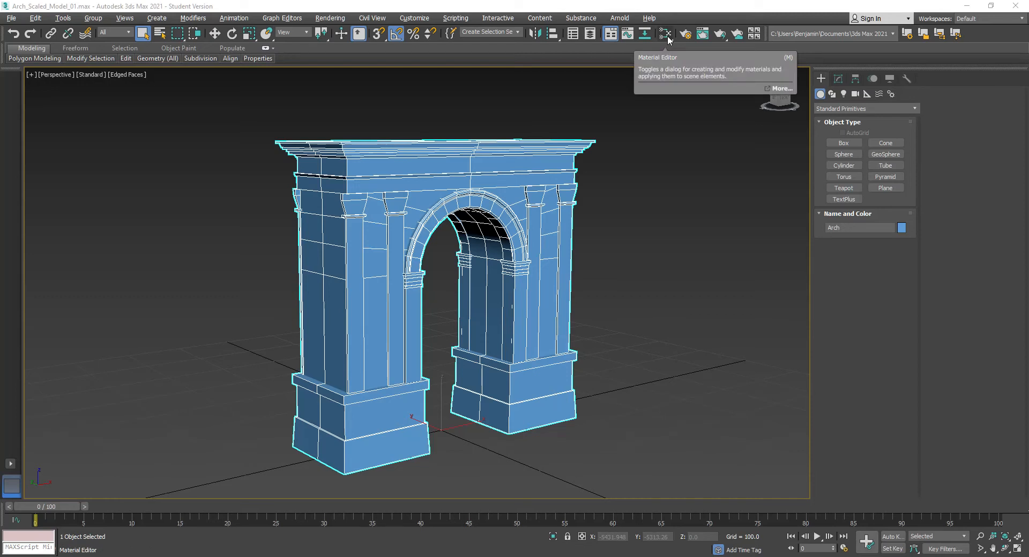
# Step: Bring up the Slate Material Editor and add a Multi/Sub-Object material below the existing nodes
pyautogui.click(665, 34)
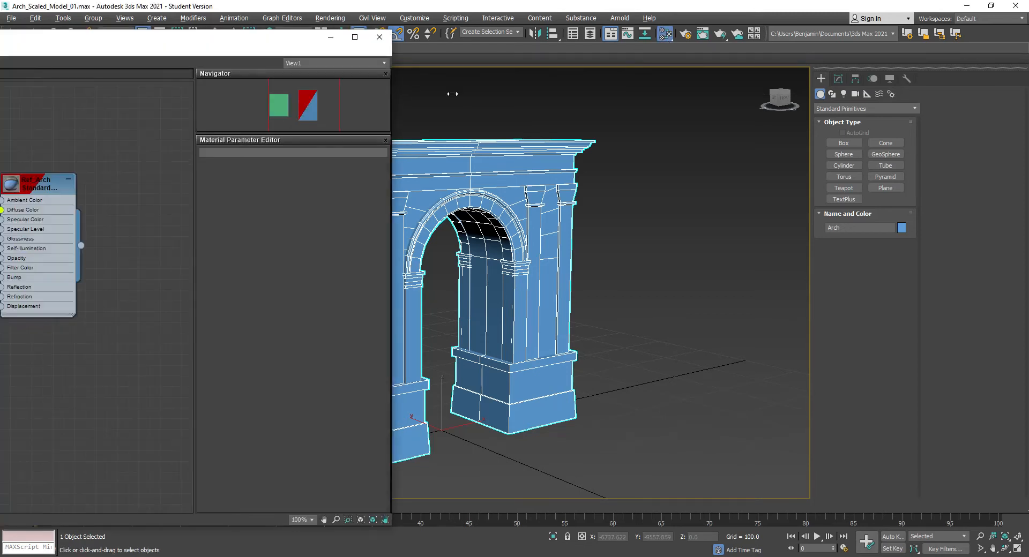
pyautogui.moveTo(395, 94); pyautogui.dragTo(482, 94)
pyautogui.moveTo(342, 42); pyautogui.dragTo(605, 64)
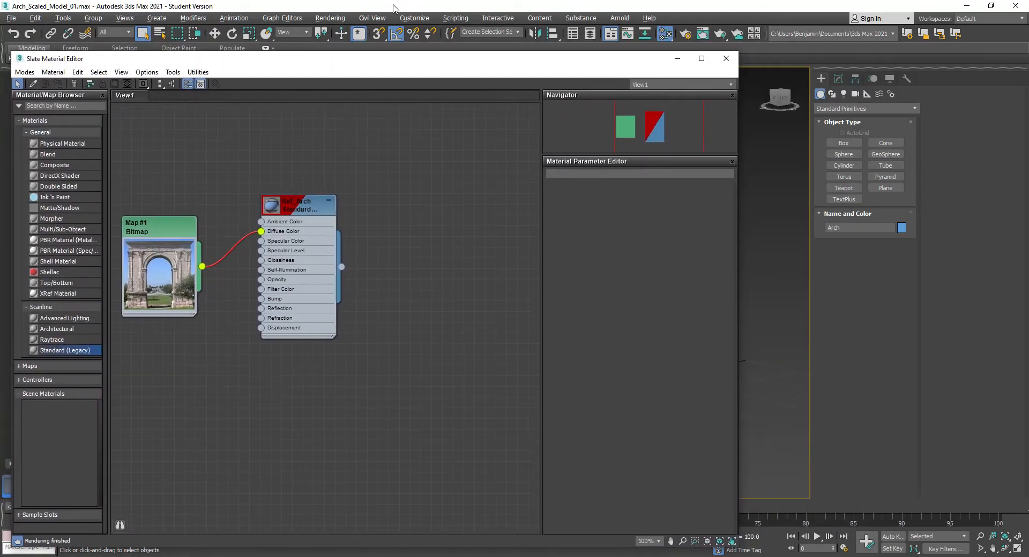
pyautogui.click(326, 19)
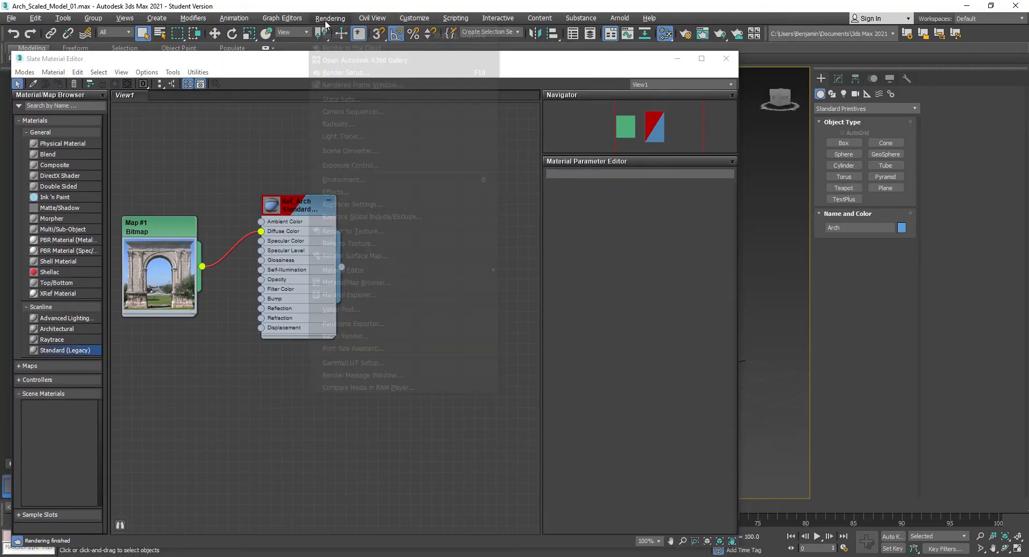
pyautogui.click(622, 58)
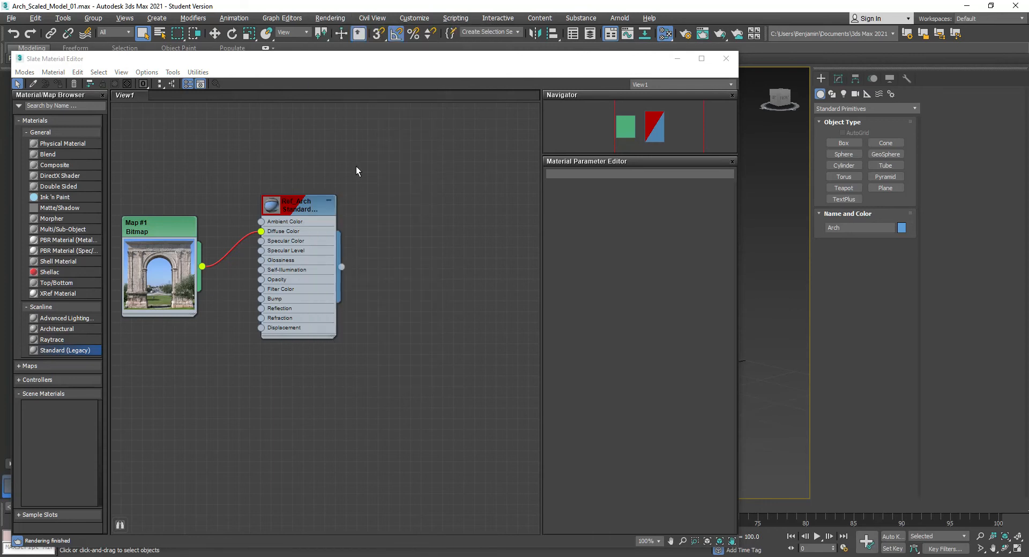
pyautogui.moveTo(55, 230); pyautogui.dragTo(368, 376)
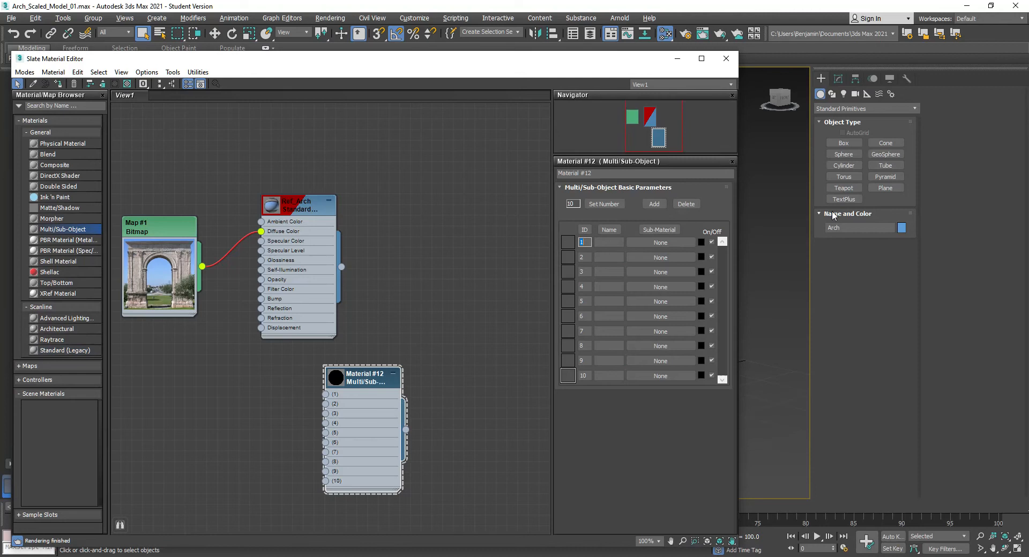
# Step: Assign the new Multi/Sub-Object material to the selected arch
pyautogui.moveTo(645, 60); pyautogui.dragTo(355, 52)
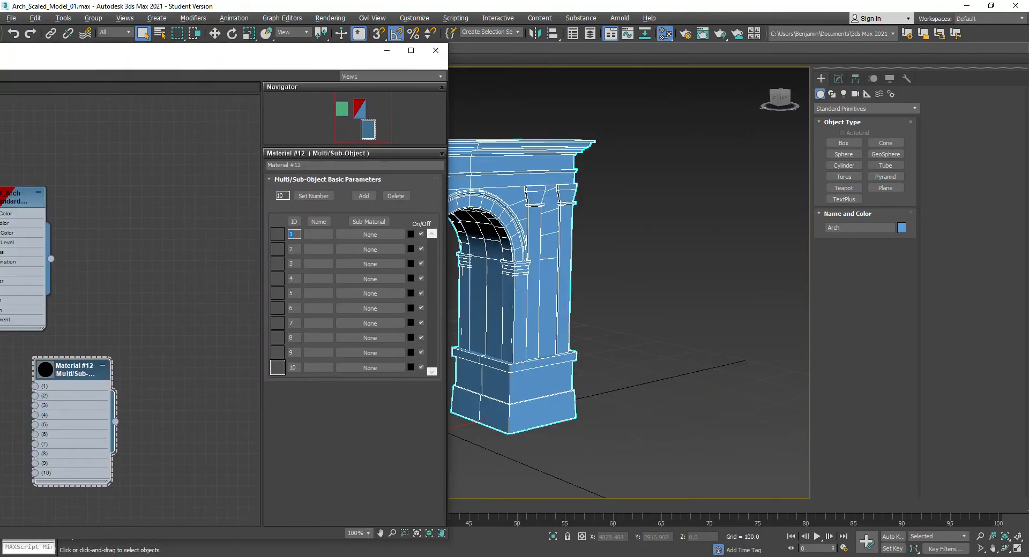
pyautogui.rightClick(84, 372)
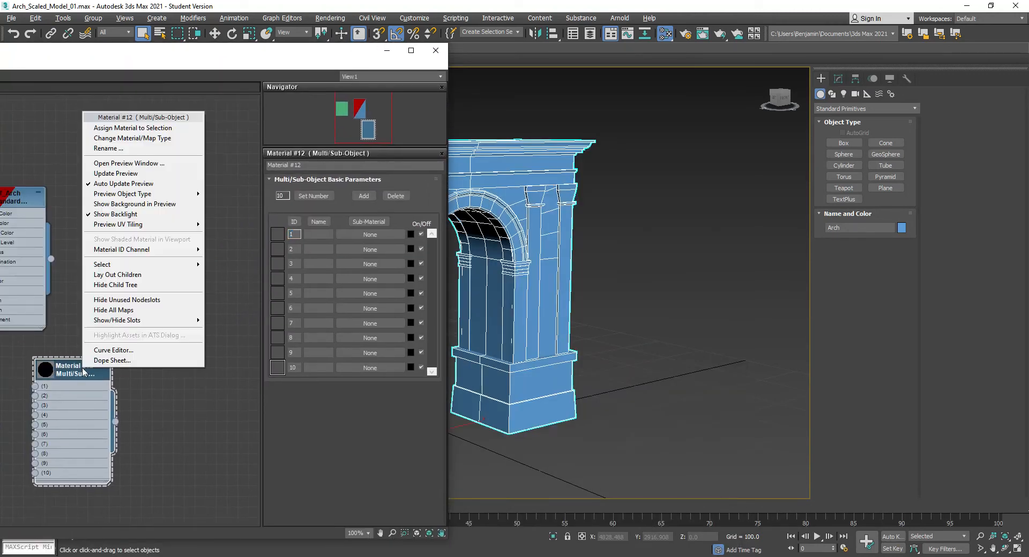
pyautogui.click(136, 127)
# Step: Add a Standard (Legacy) material beside the Multi/Sub-Object node and collapse its slots
pyautogui.moveTo(295, 54); pyautogui.dragTo(592, 41)
pyautogui.moveTo(60, 333); pyautogui.dragTo(182, 371)
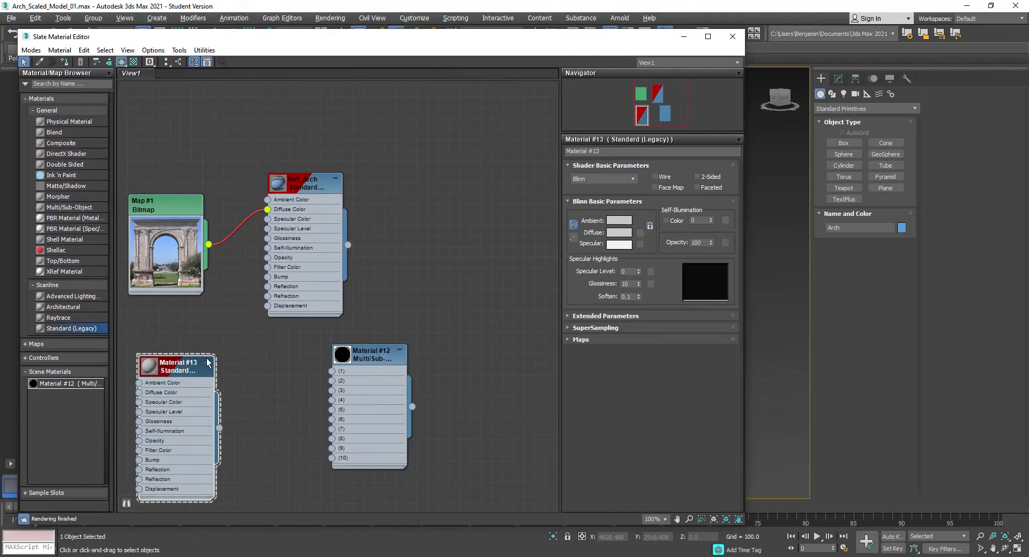
pyautogui.click(208, 360)
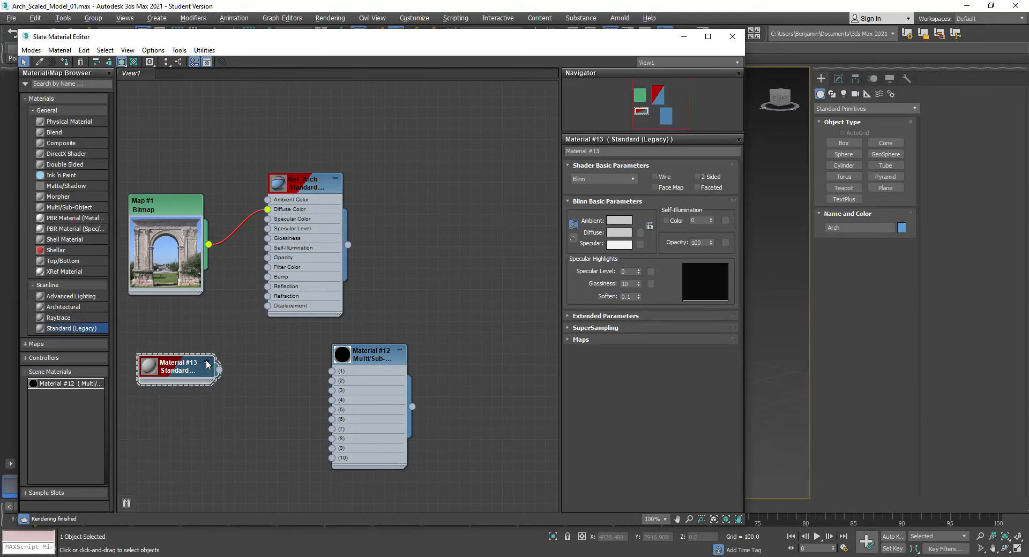
# Step: Delete the old arch photo bitmap and the Ref_Arch material from the node view
pyautogui.click(151, 242)
pyautogui.press('Delete')
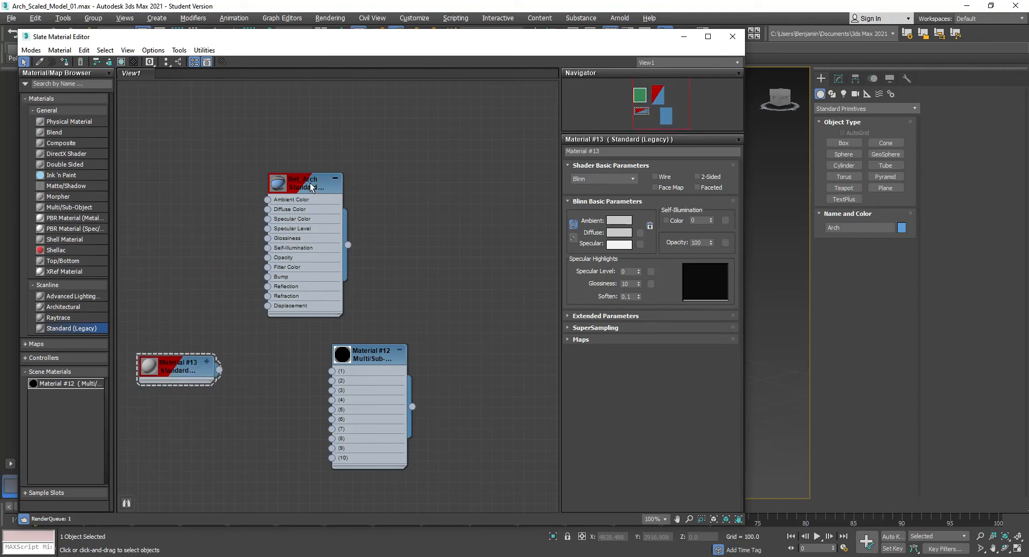
pyautogui.click(309, 187)
pyautogui.press('Delete')
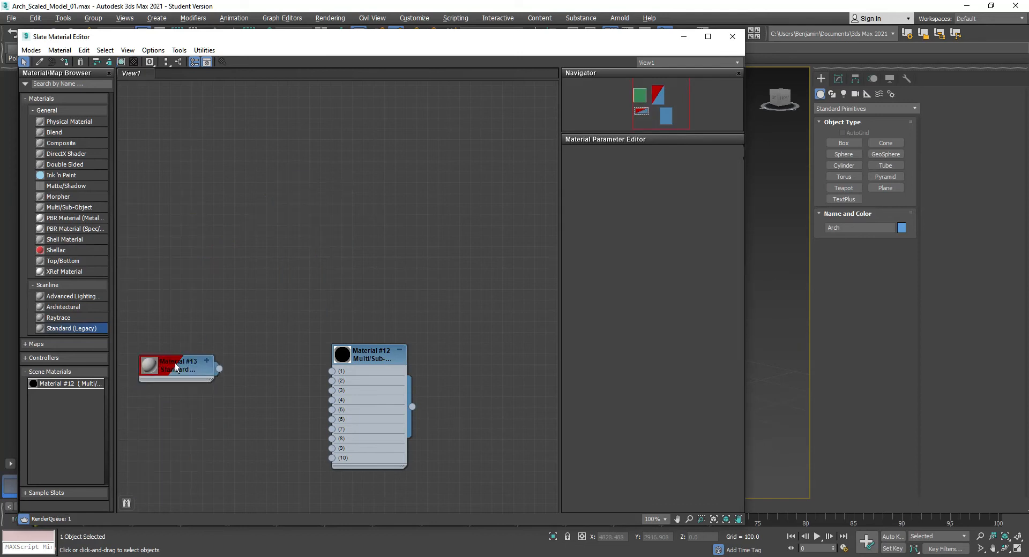
# Step: Bring the Brick_D.png and Trim_D.png textures into the node view as bitmap maps below the Standard material
pyautogui.moveTo(183, 375); pyautogui.dragTo(226, 343)
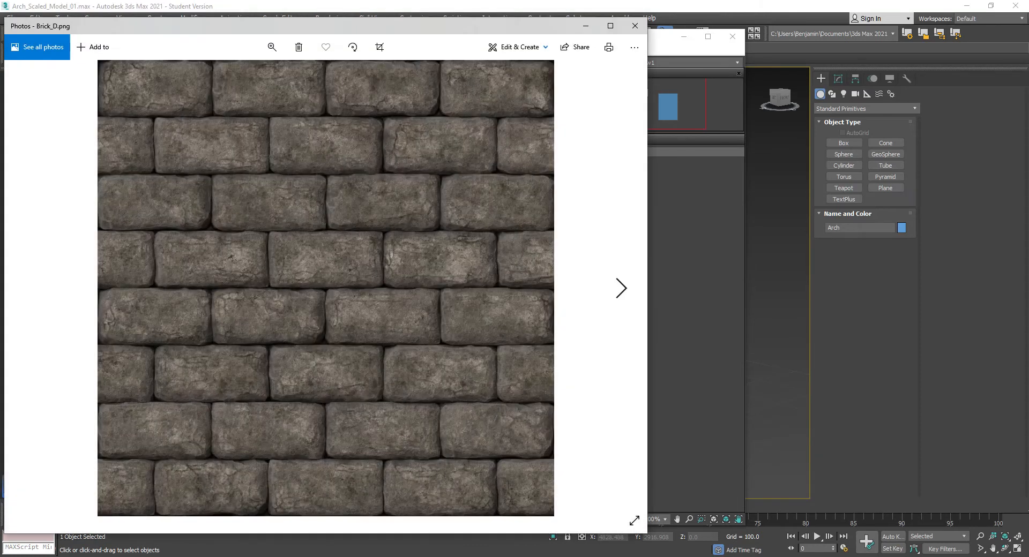
pyautogui.click(635, 26)
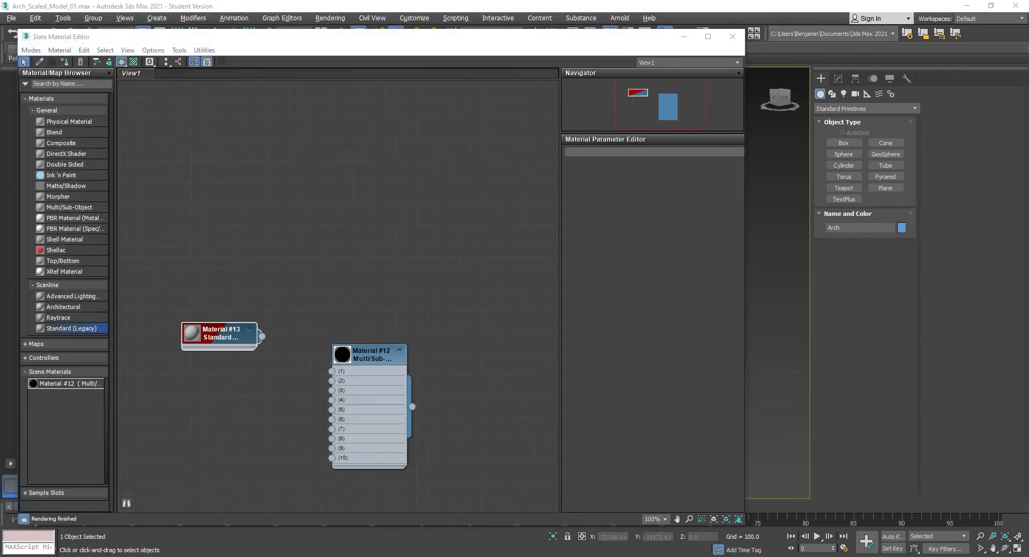
pyautogui.moveTo(1028, 407); pyautogui.dragTo(169, 393)
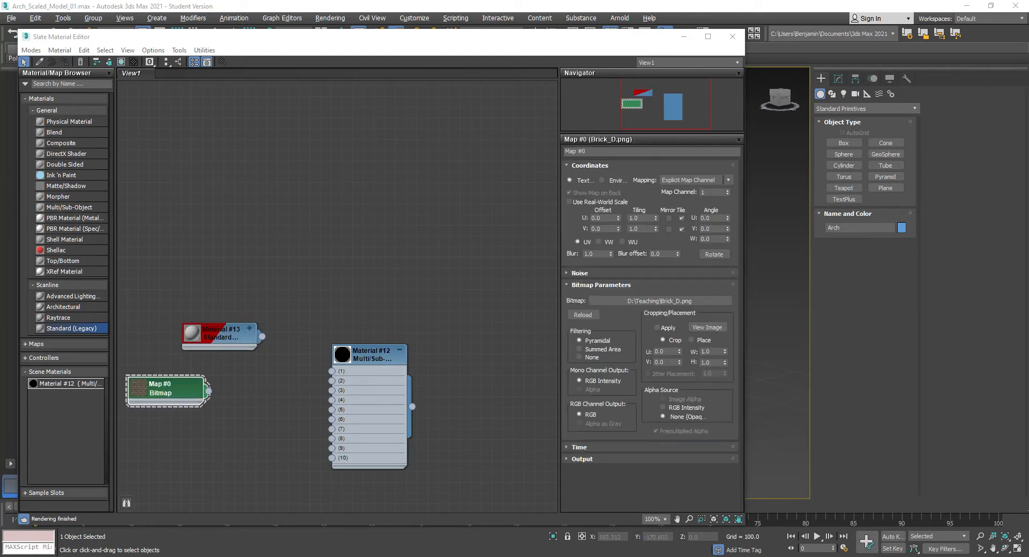
pyautogui.moveTo(1027, 424); pyautogui.dragTo(164, 436)
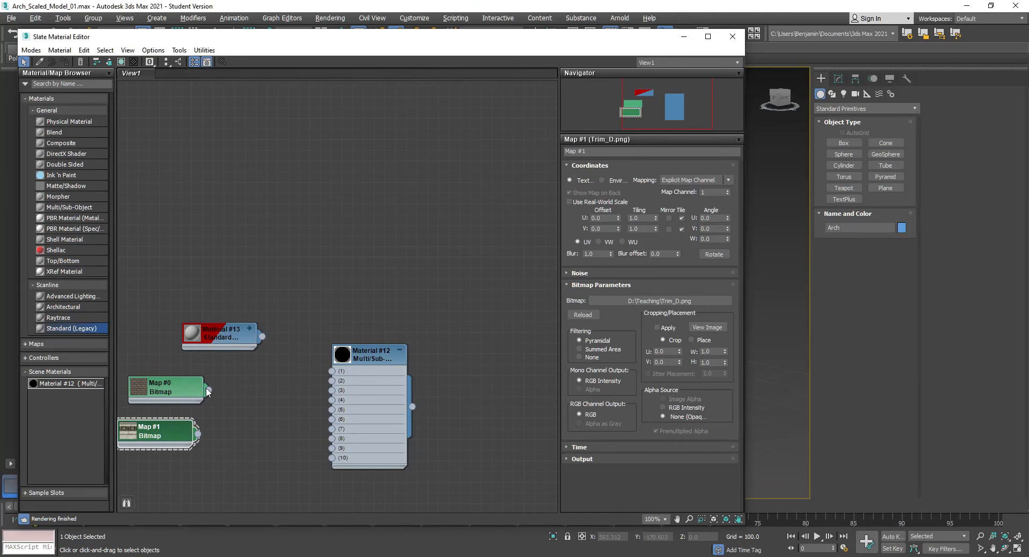
# Step: Connect the Brick_D.png bitmap to the Standard material's Diffuse Color and rename the material A_Brick
pyautogui.click(215, 335)
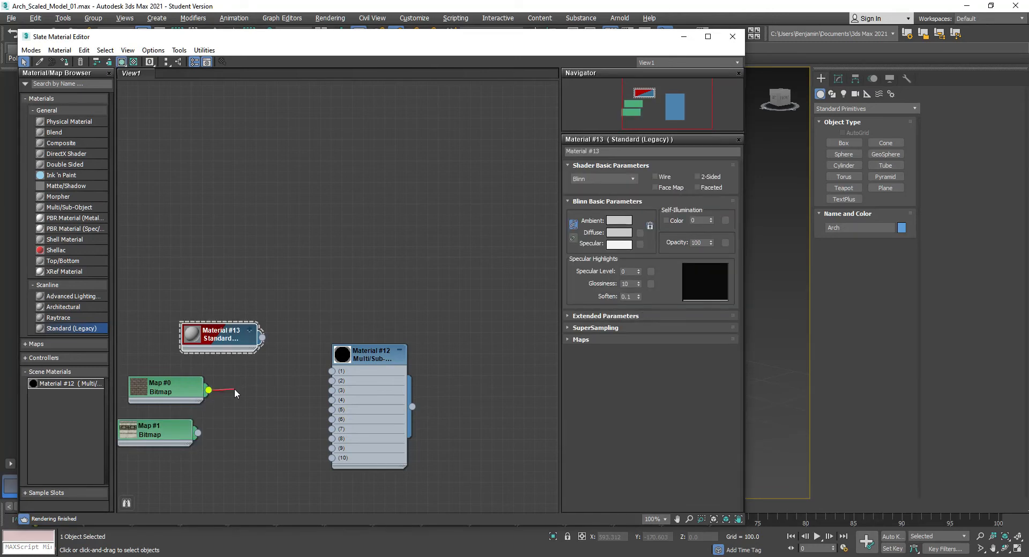
pyautogui.moveTo(171, 341); pyautogui.dragTo(187, 366)
pyautogui.moveTo(228, 334); pyautogui.dragTo(302, 334)
pyautogui.moveTo(383, 352); pyautogui.dragTo(427, 308)
pyautogui.click(299, 337)
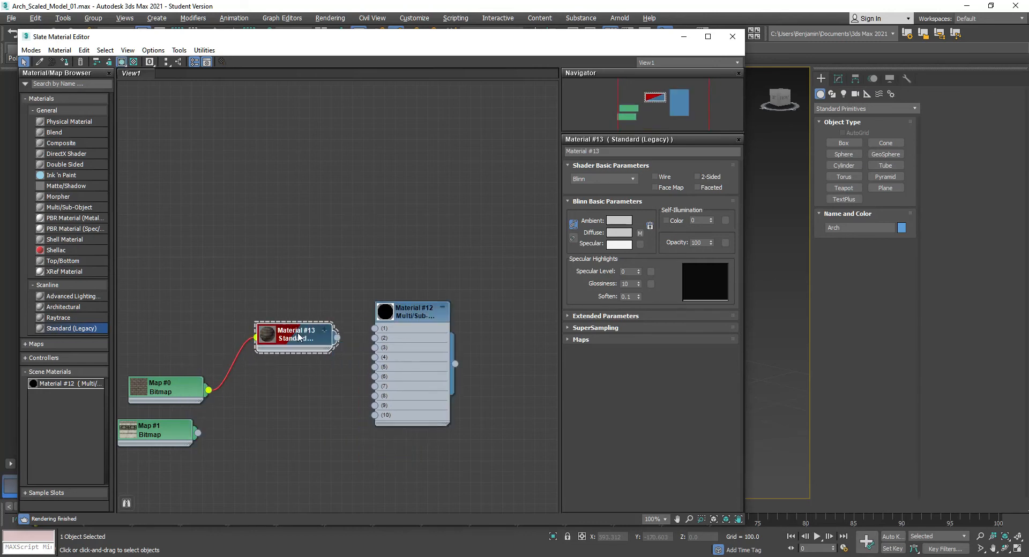
pyautogui.click(607, 152)
pyautogui.write('A_Brick')
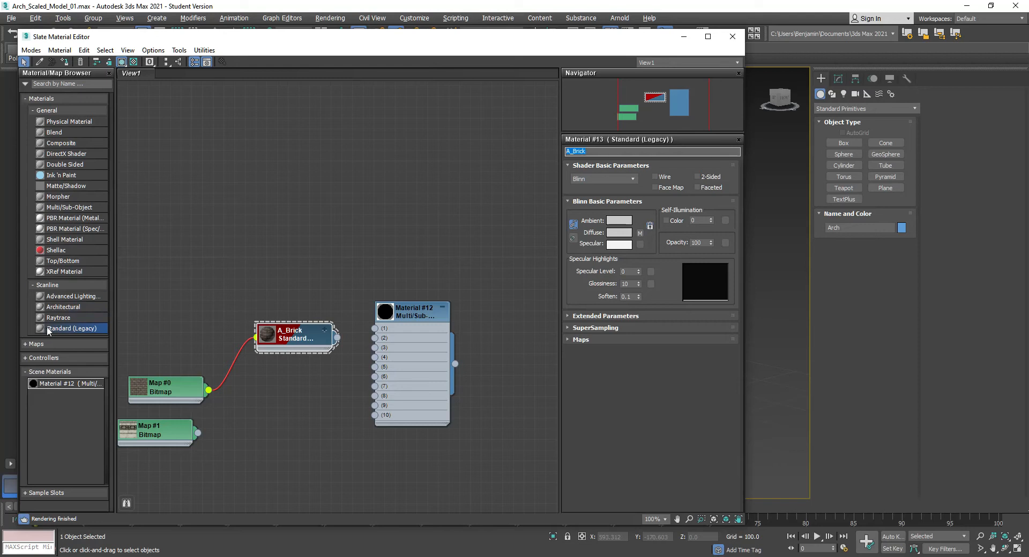
# Step: Add a second Standard (Legacy) material named B_Trim with the Trim_D.png bitmap as its Diffuse Color
pyautogui.moveTo(48, 329); pyautogui.dragTo(300, 407)
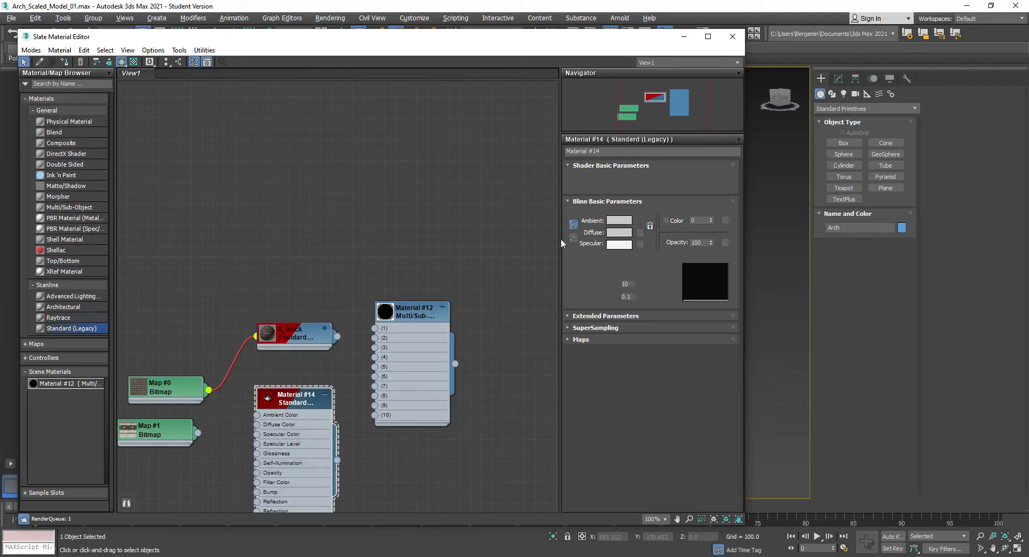
pyautogui.click(608, 151)
pyautogui.write('B_Trim')
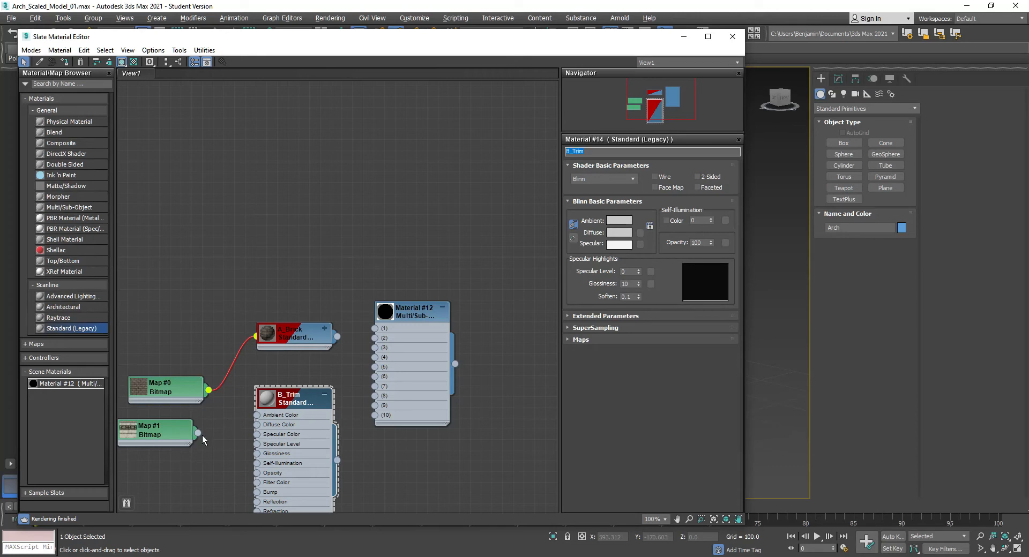
pyautogui.moveTo(198, 434); pyautogui.dragTo(258, 425)
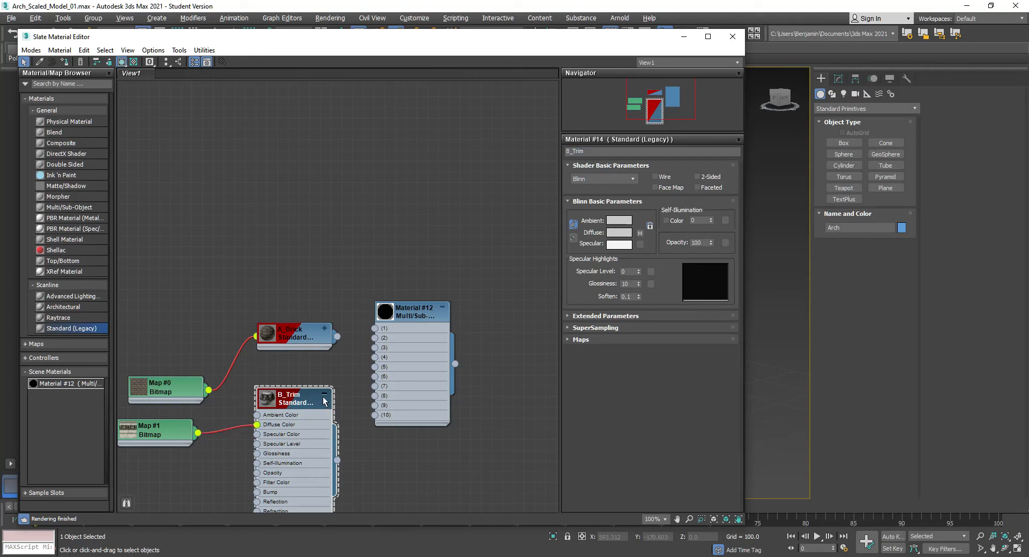
pyautogui.click(325, 397)
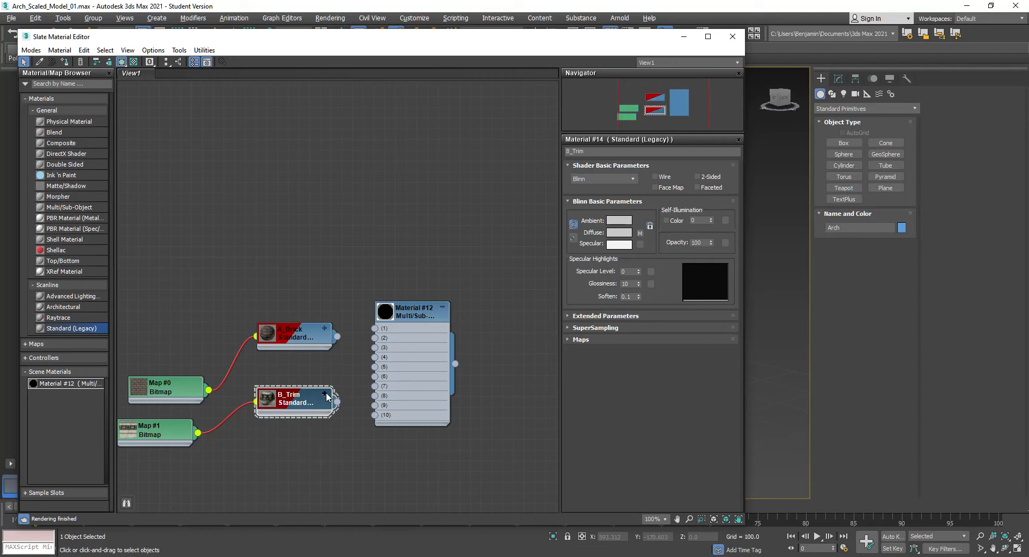
# Step: Enlarge the preview thumbnails of both bitmaps, both Standard materials and the Multi/Sub-Object material
pyautogui.click(133, 435)
pyautogui.doubleClick(138, 390)
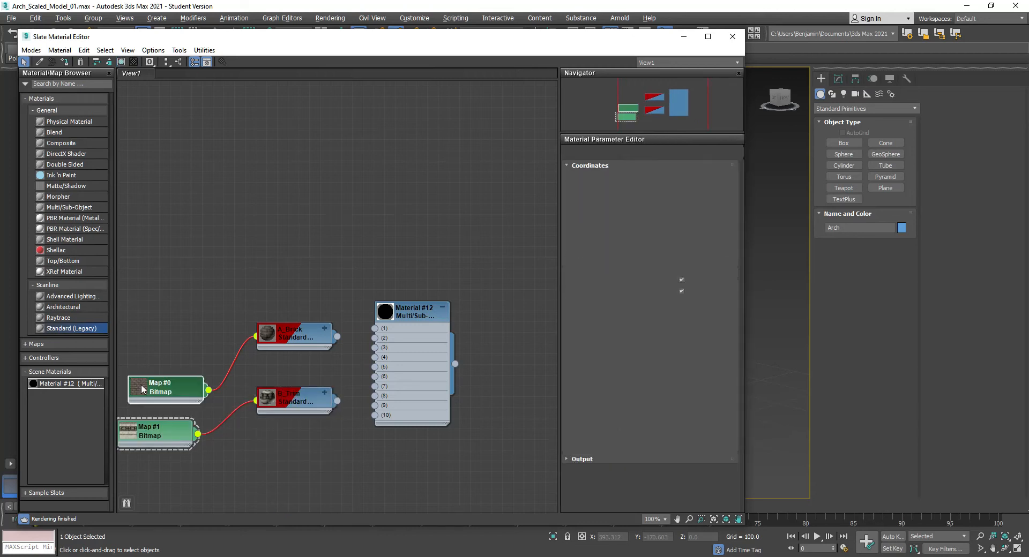
pyautogui.doubleClick(122, 432)
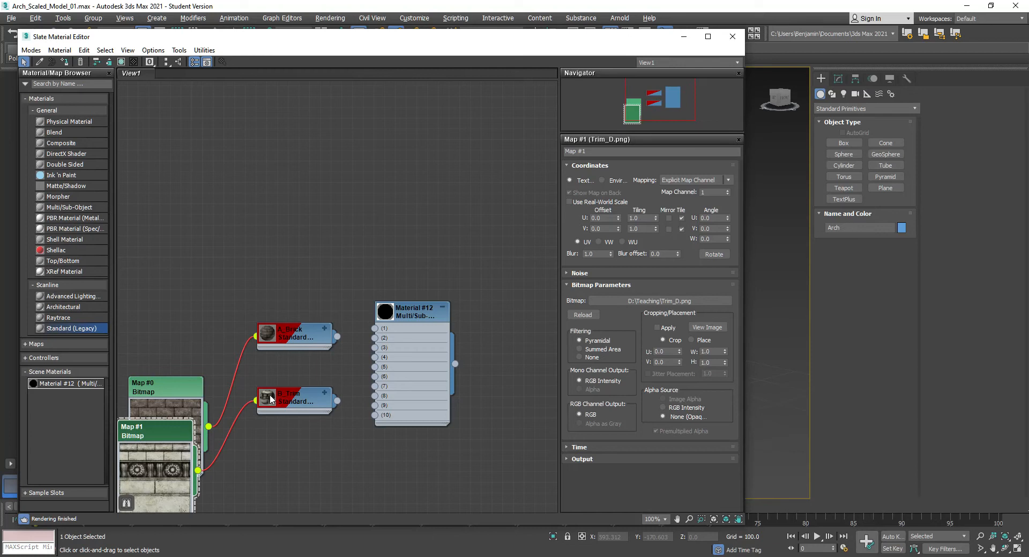
pyautogui.doubleClick(274, 399)
pyautogui.doubleClick(290, 335)
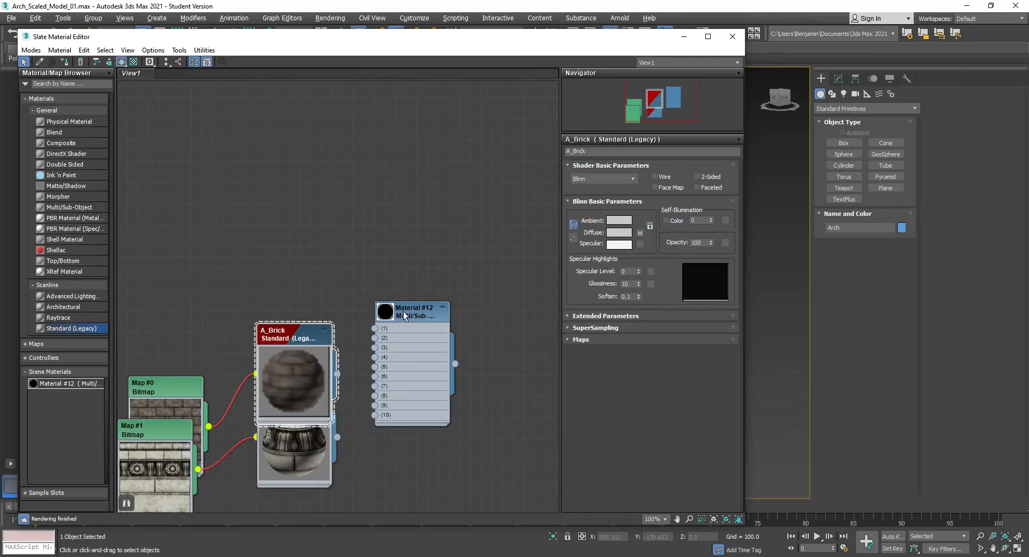
pyautogui.doubleClick(385, 313)
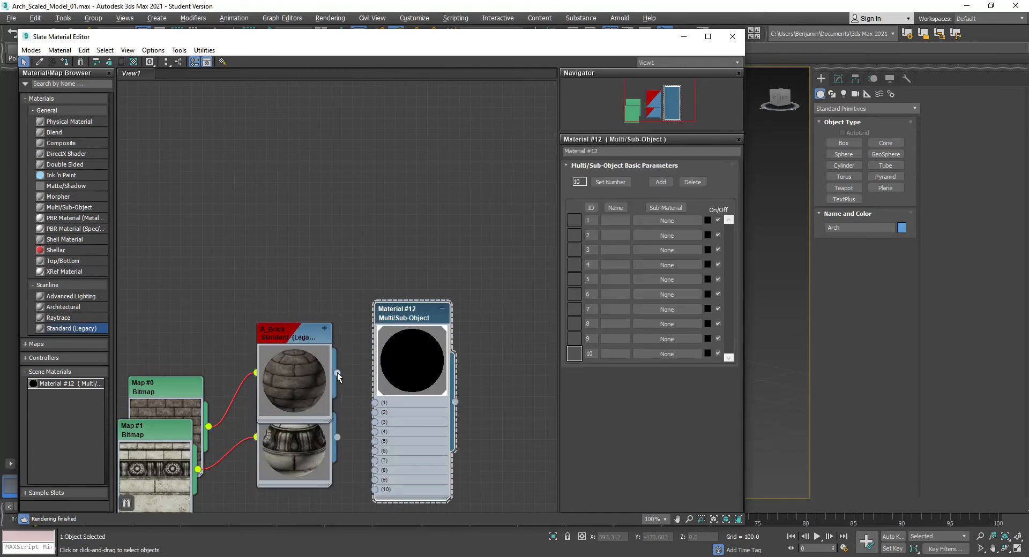
# Step: Connect A_Brick to slot 1 and B_Trim to slot 2 of the Multi/Sub-Object material and lay out its children
pyautogui.moveTo(373, 405); pyautogui.dragTo(374, 402)
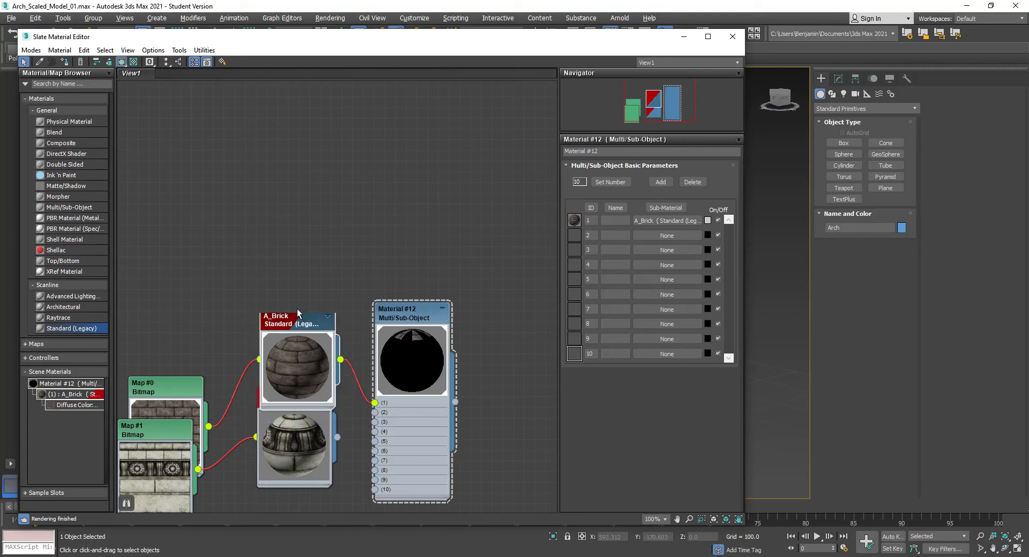
pyautogui.moveTo(284, 332); pyautogui.dragTo(284, 246)
pyautogui.moveTo(337, 437); pyautogui.dragTo(374, 412)
pyautogui.rightClick(403, 320)
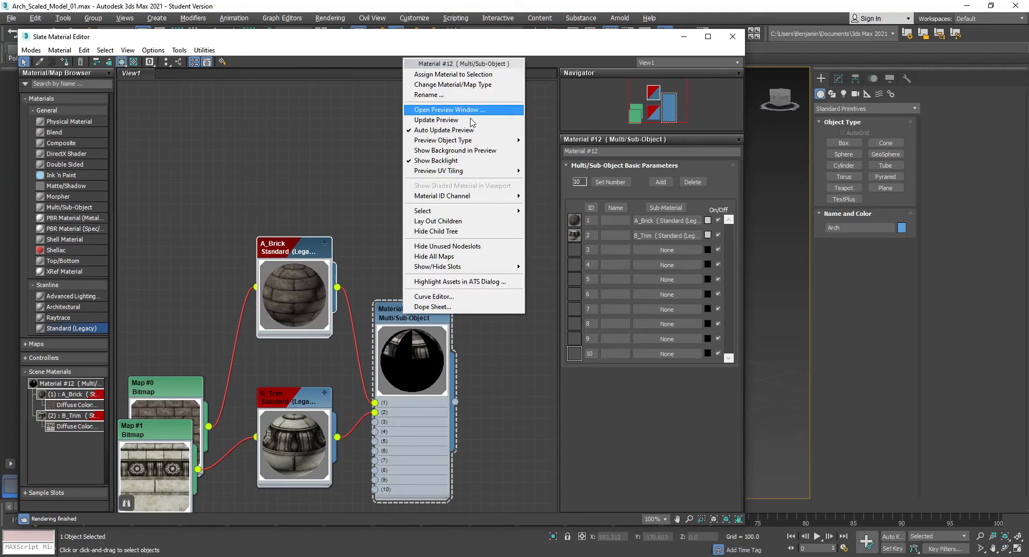
pyautogui.click(437, 222)
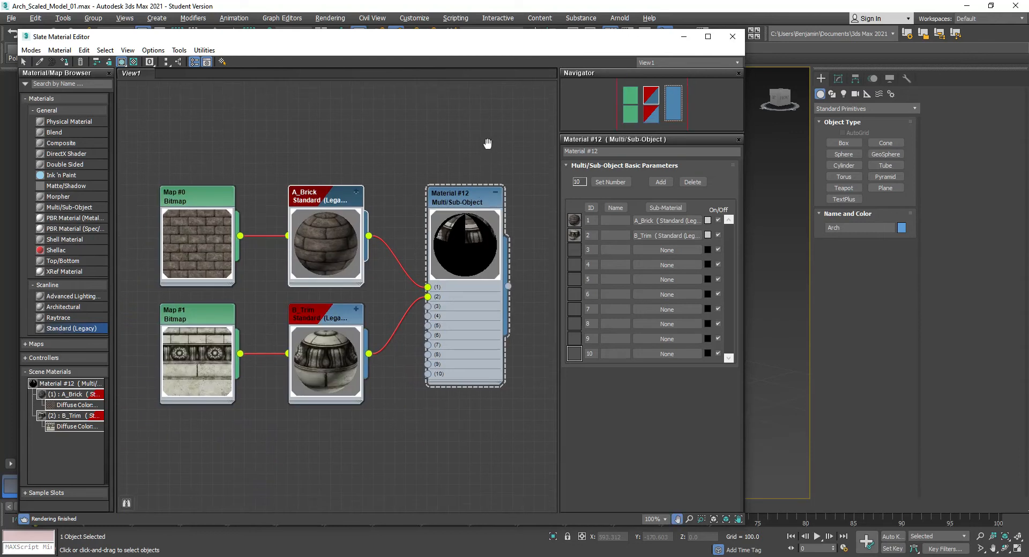
# Step: Set the Multi/Sub-Object material's number of materials to 2
pyautogui.click(611, 182)
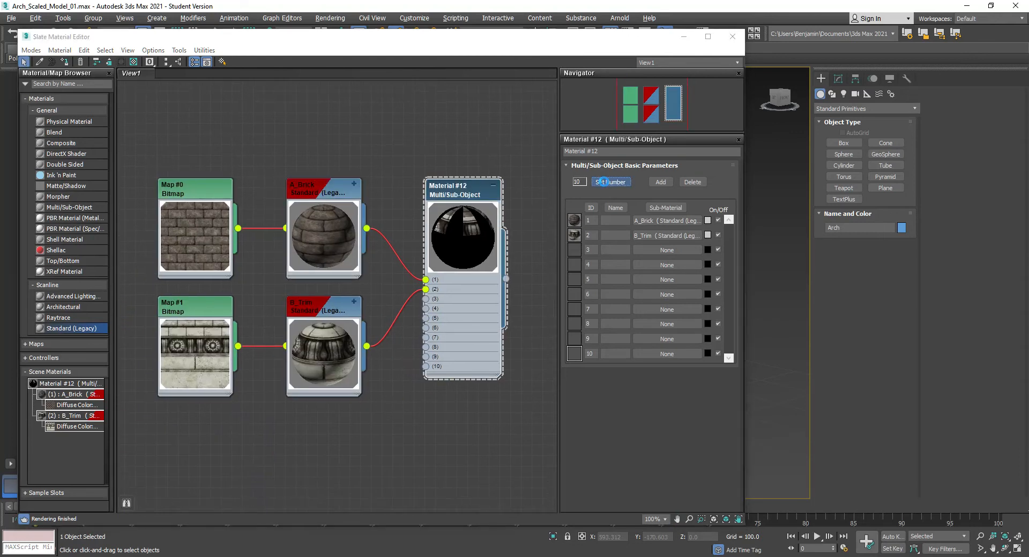
pyautogui.write('2')
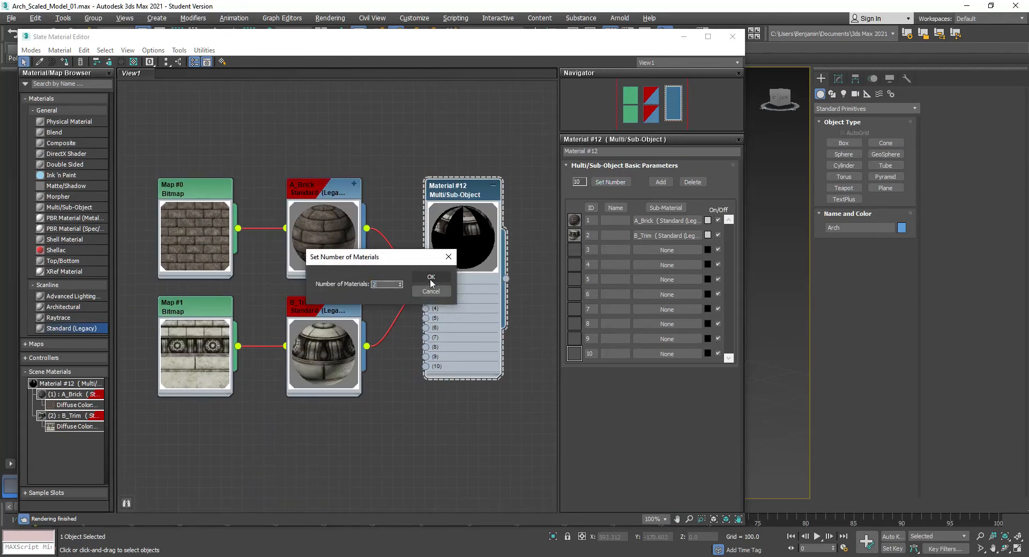
pyautogui.click(429, 277)
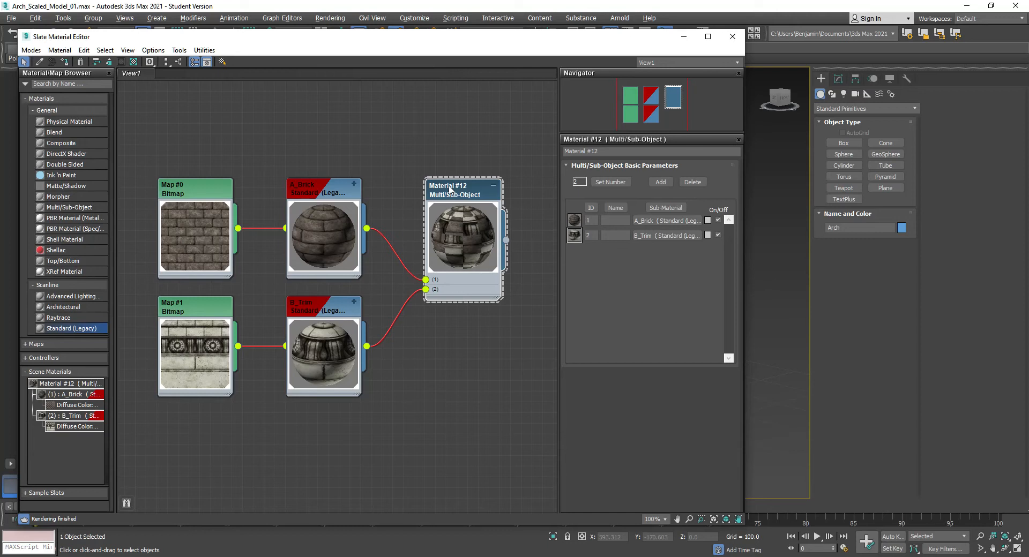
# Step: Close the material editor and deselect the arch to inspect its assigned materials in the viewport
pyautogui.click(731, 37)
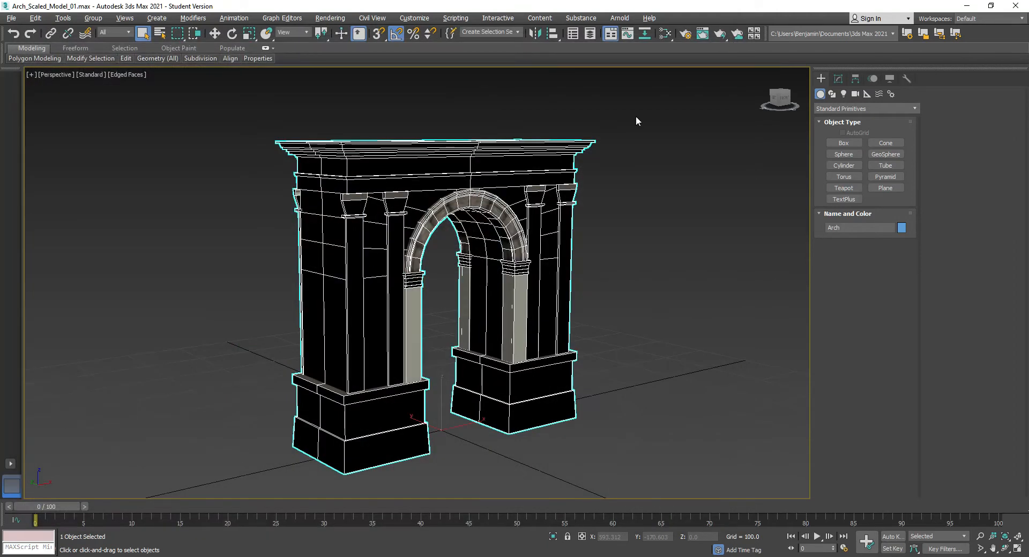
pyautogui.click(674, 259)
pyautogui.scroll(2, 458, 203)
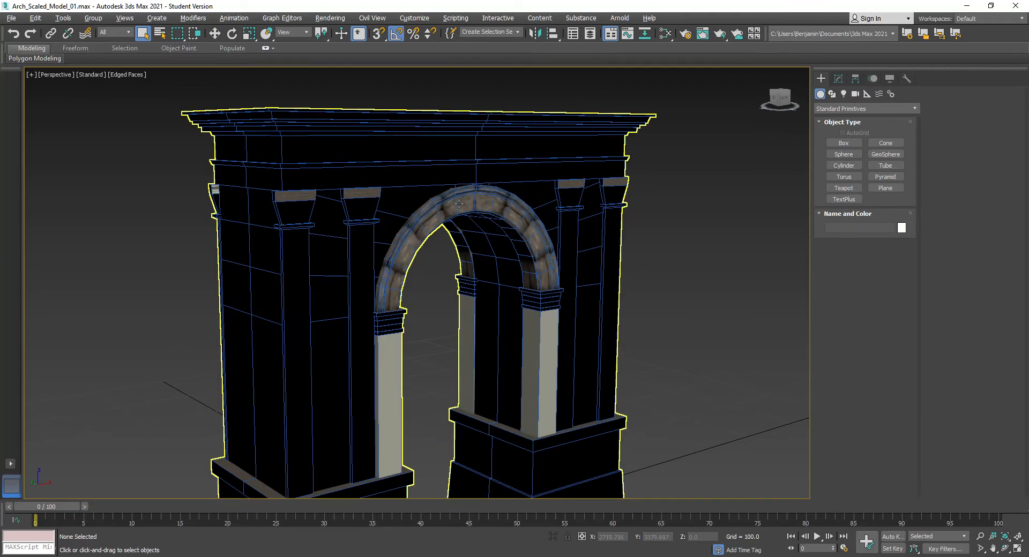
pyautogui.scroll(-2, 452, 208)
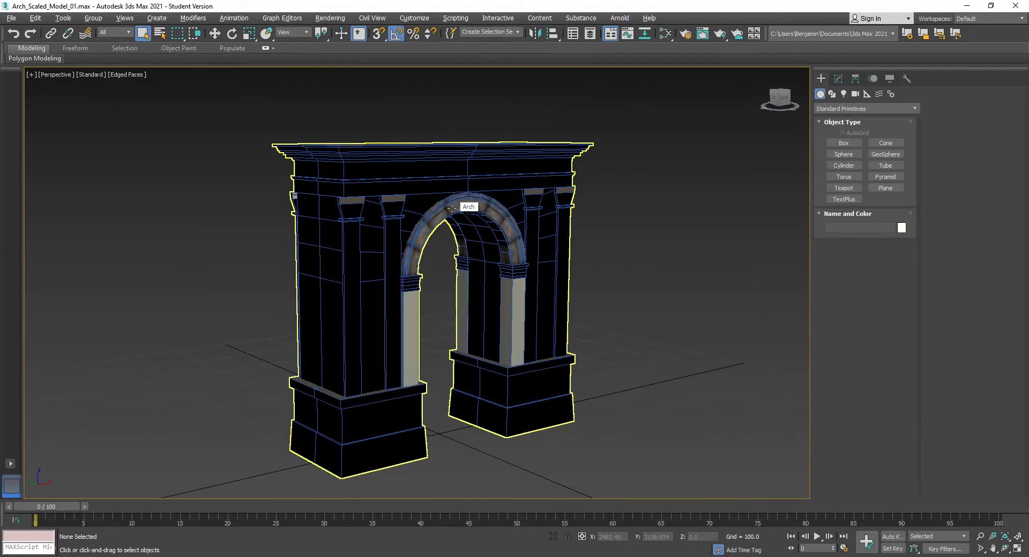
# Step: Hide the edged faces and inspect the stone texture on the arch ring up close with the arch deselected
pyautogui.click(423, 166)
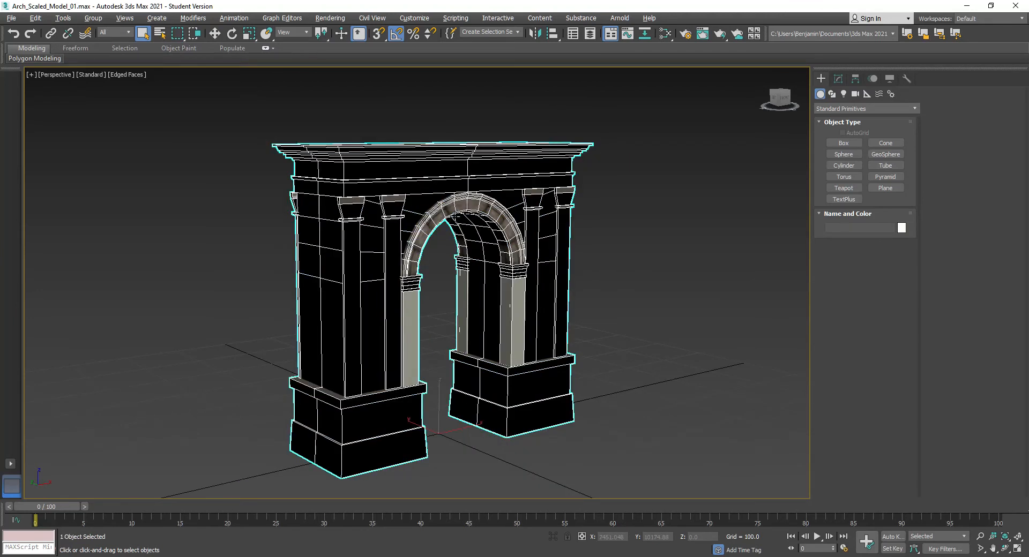
pyautogui.scroll(8, 454, 216)
pyautogui.scroll(-2, 455, 216)
pyautogui.press('F4')
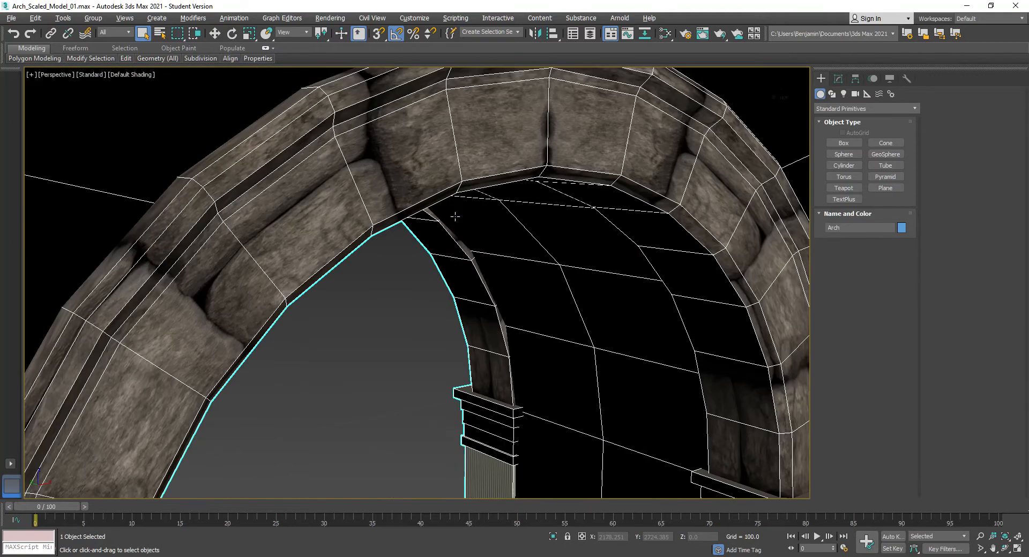
pyautogui.click(358, 439)
pyautogui.scroll(-5, 446, 298)
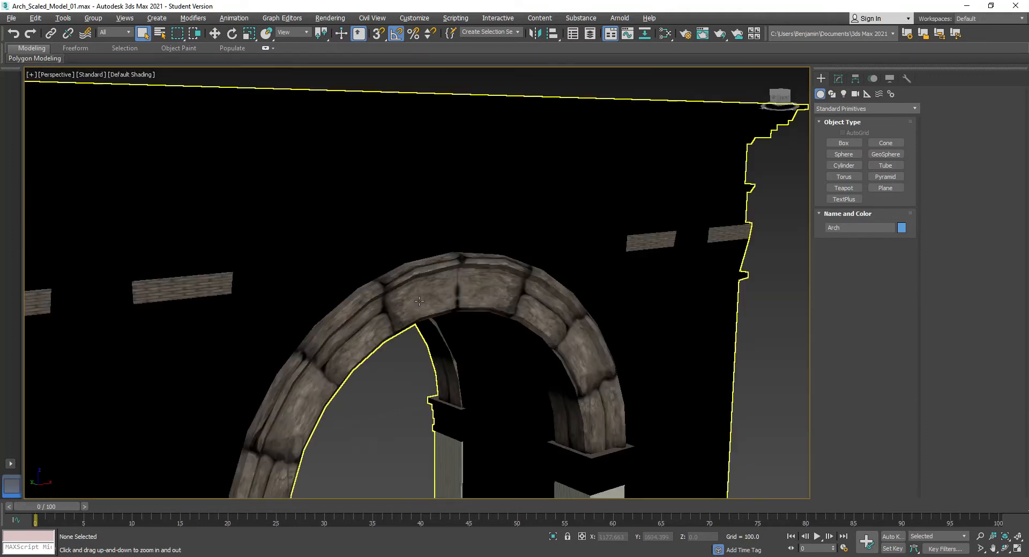
pyautogui.scroll(-6, 419, 301)
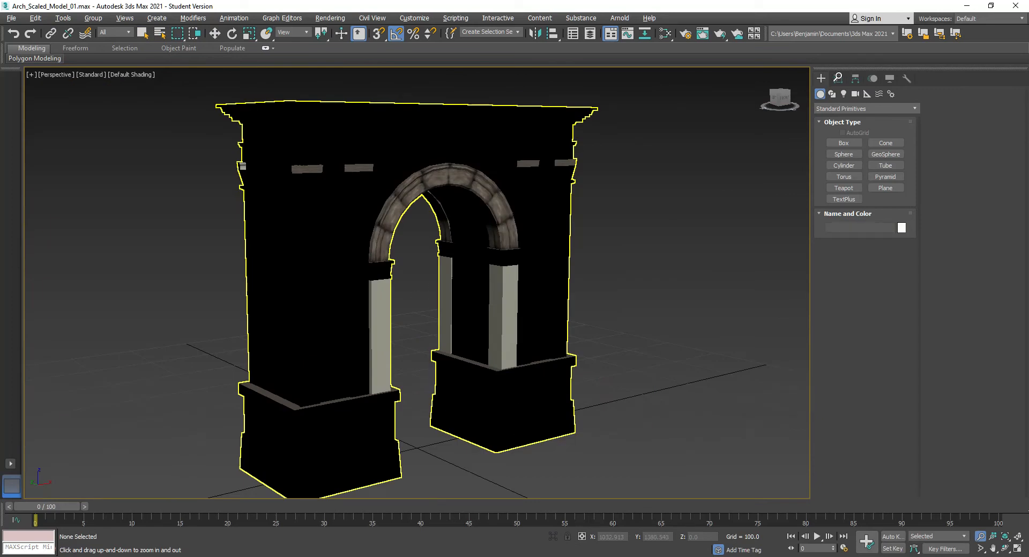
# Step: Select the front and back arch-ring elements of the arch and detach them as a separate object
pyautogui.click(838, 79)
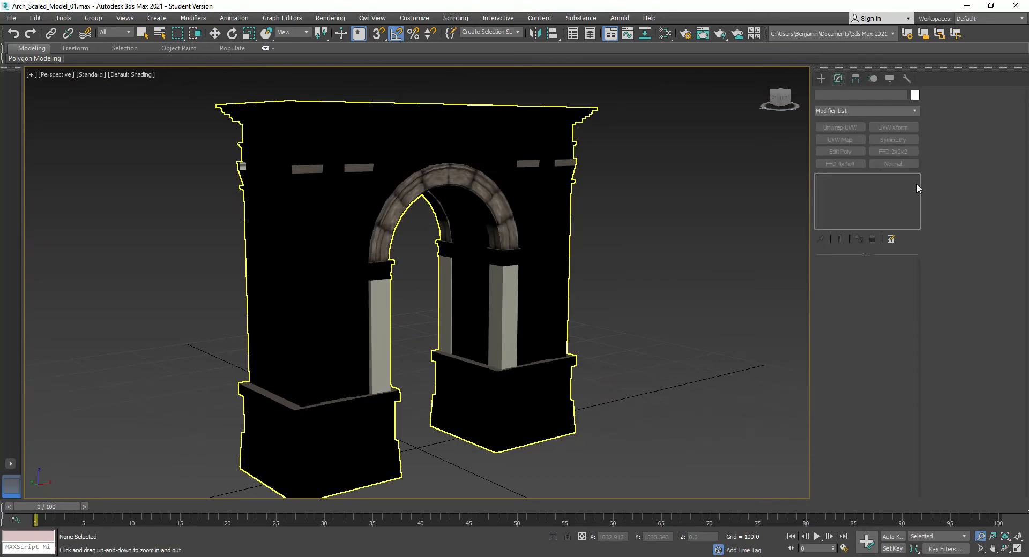
pyautogui.press('q')
pyautogui.click(512, 124)
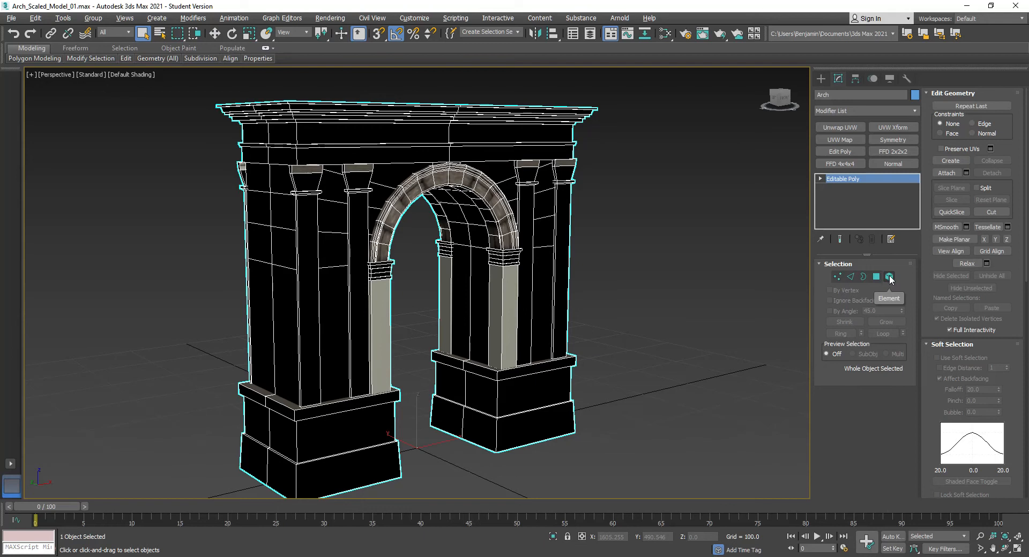
pyautogui.click(888, 276)
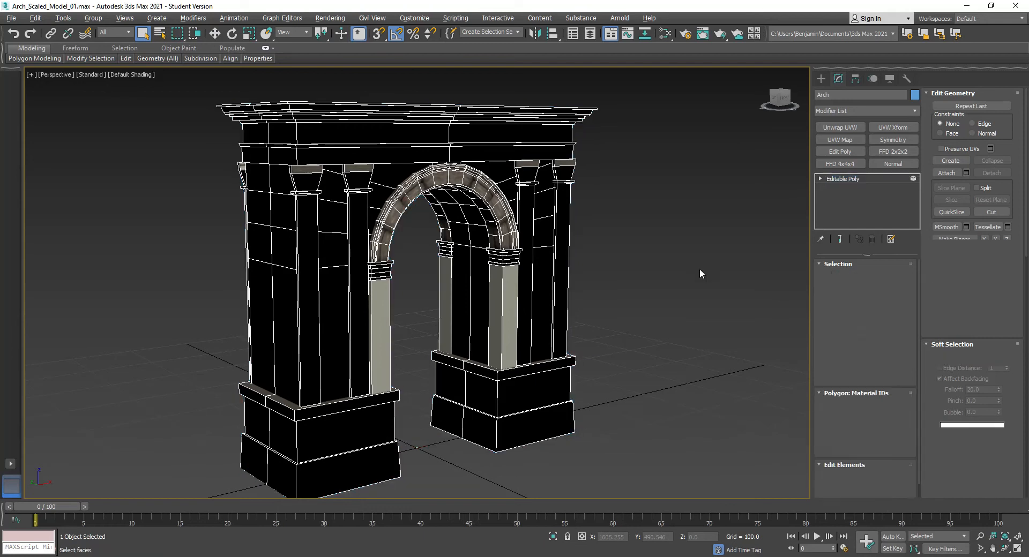
pyautogui.click(448, 177)
pyautogui.hotkey('ctrl', 'r')
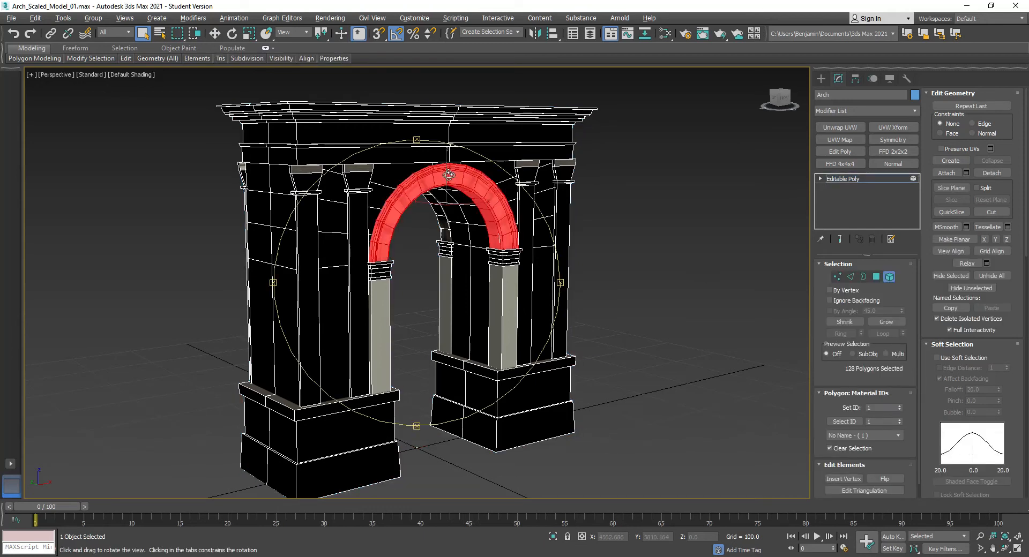
pyautogui.keyDown('alt'); pyautogui.moveTo(445, 242); pyautogui.dragTo(509, 240, button='middle'); pyautogui.keyUp('alt')
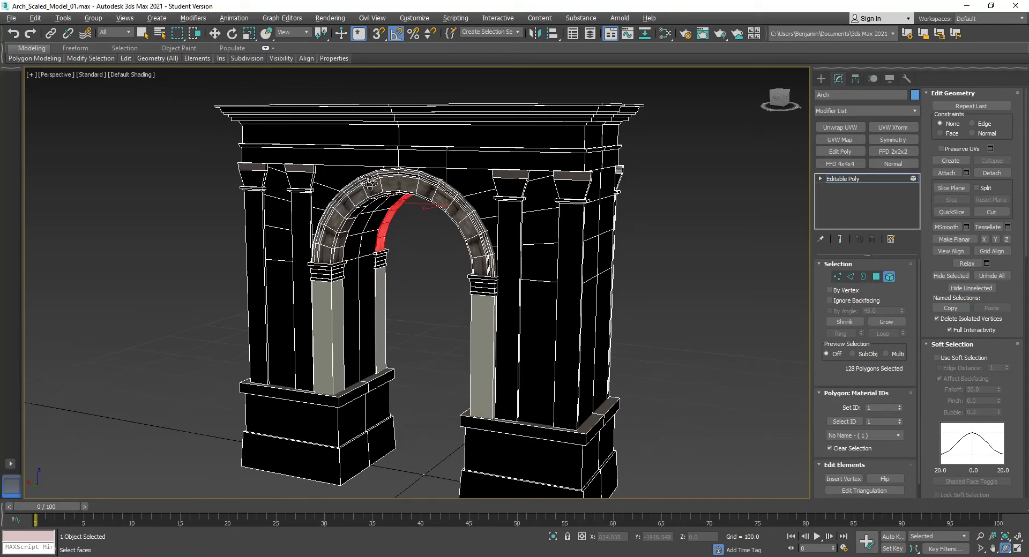
pyautogui.keyDown('ctrl'); pyautogui.click(370, 182); pyautogui.keyUp('ctrl')
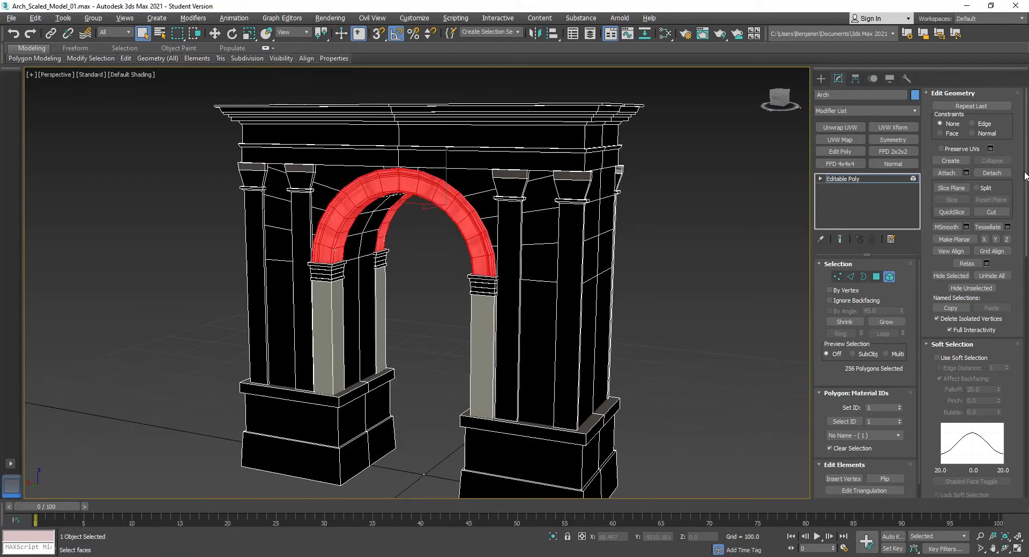
pyautogui.click(992, 173)
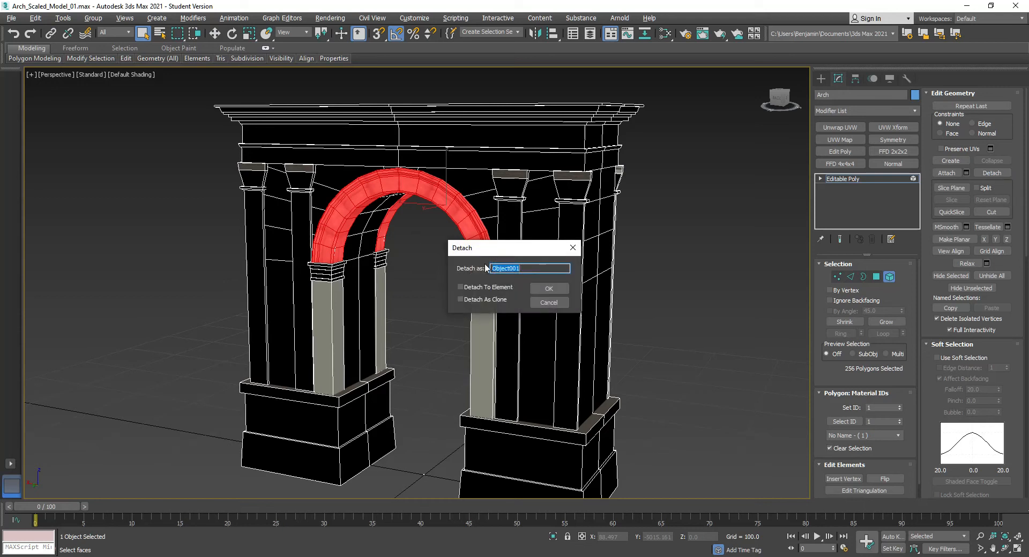
pyautogui.click(551, 290)
# Step: Select all remaining elements of the arch, set their material ID to 1 and clear the selection
pyautogui.hotkey('ctrl', 'r')
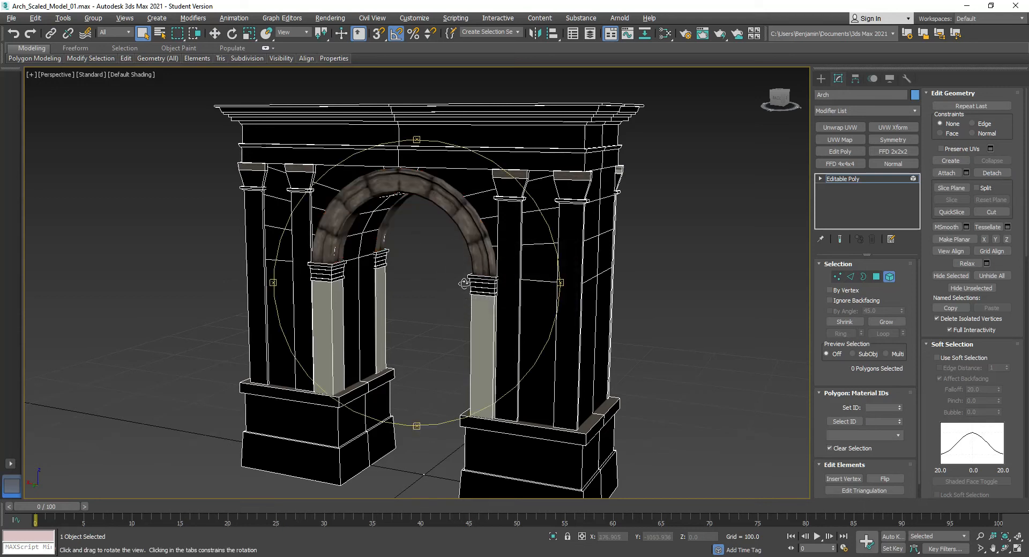
pyautogui.moveTo(391, 308); pyautogui.dragTo(356, 298)
pyautogui.rightClick(356, 298)
pyautogui.click(35, 18)
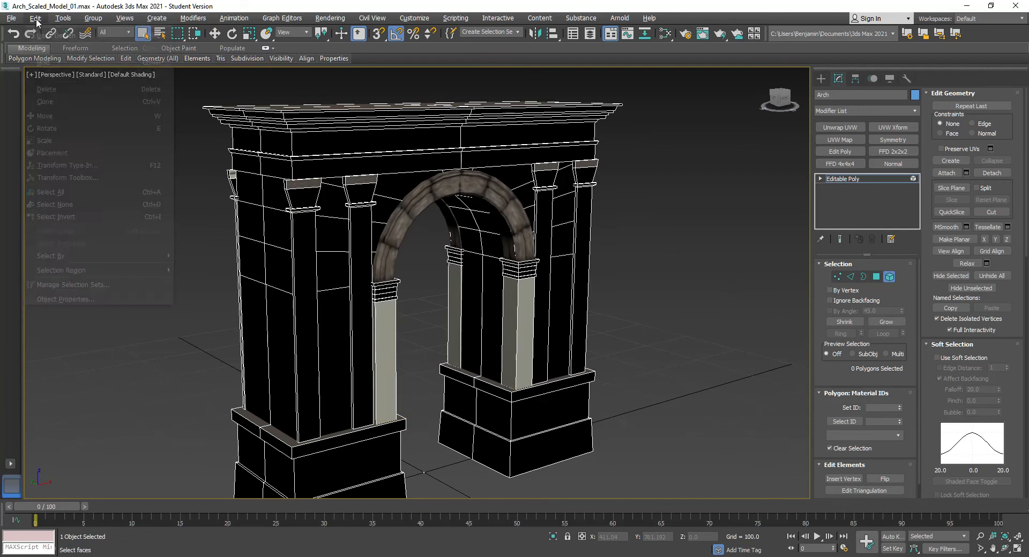
pyautogui.click(55, 192)
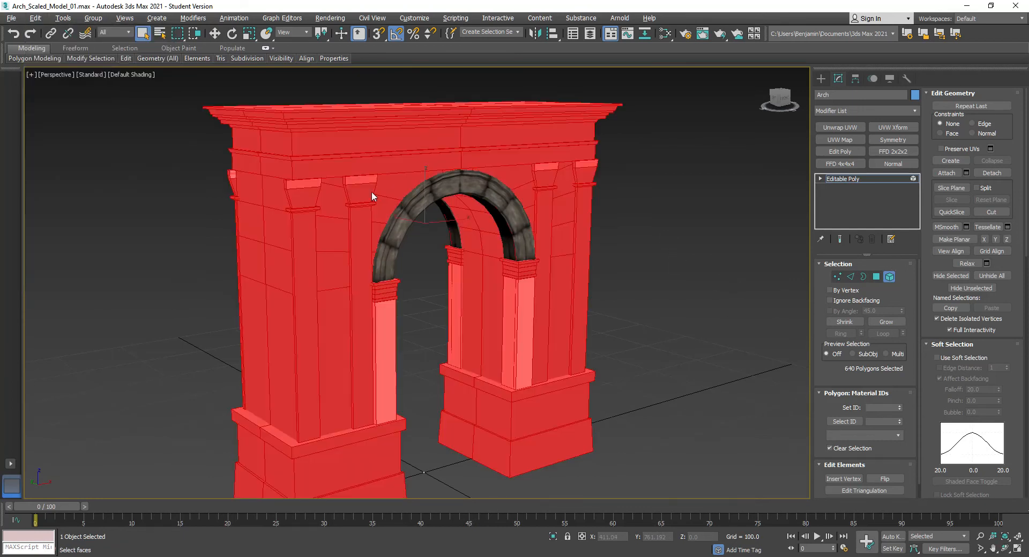
pyautogui.click(955, 346)
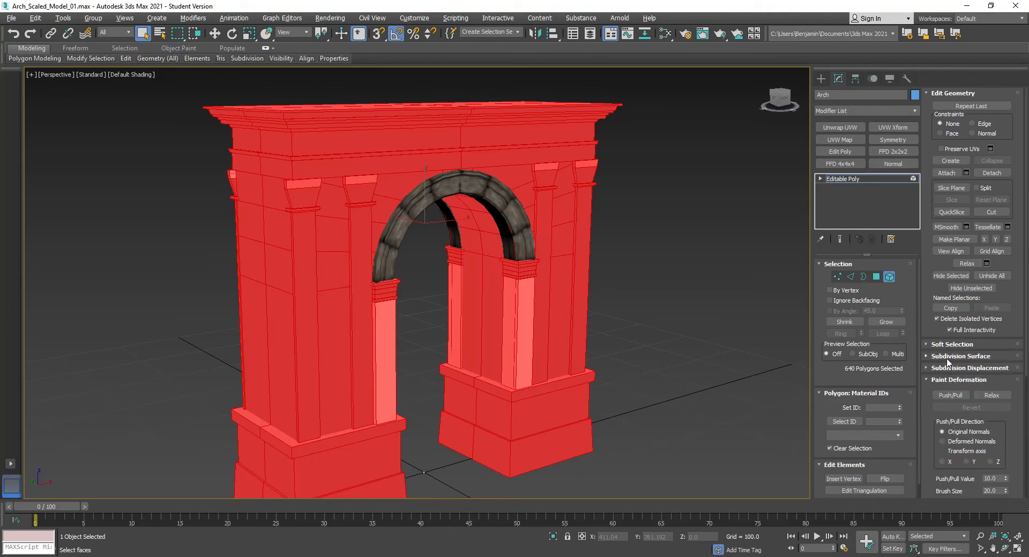
pyautogui.click(882, 408)
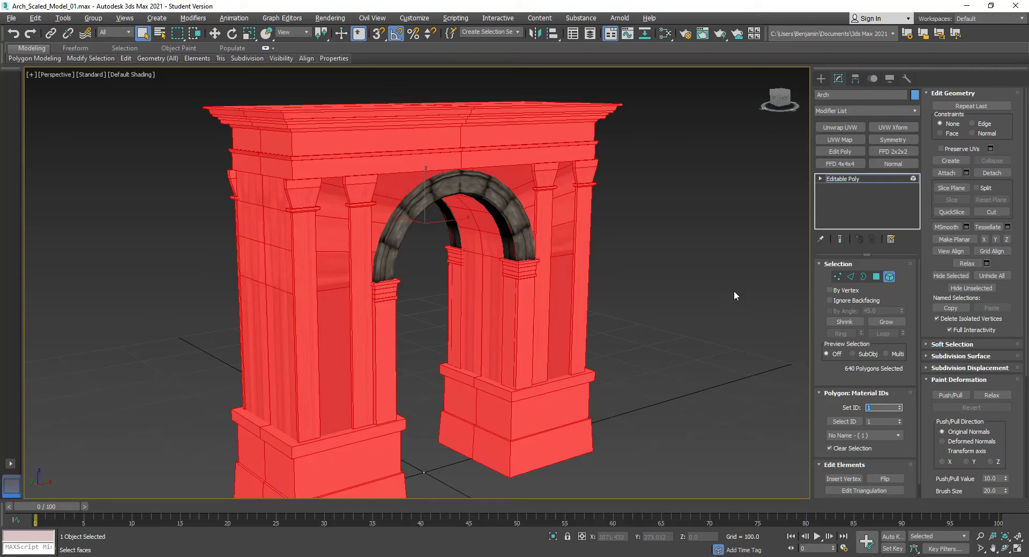
pyautogui.click(730, 300)
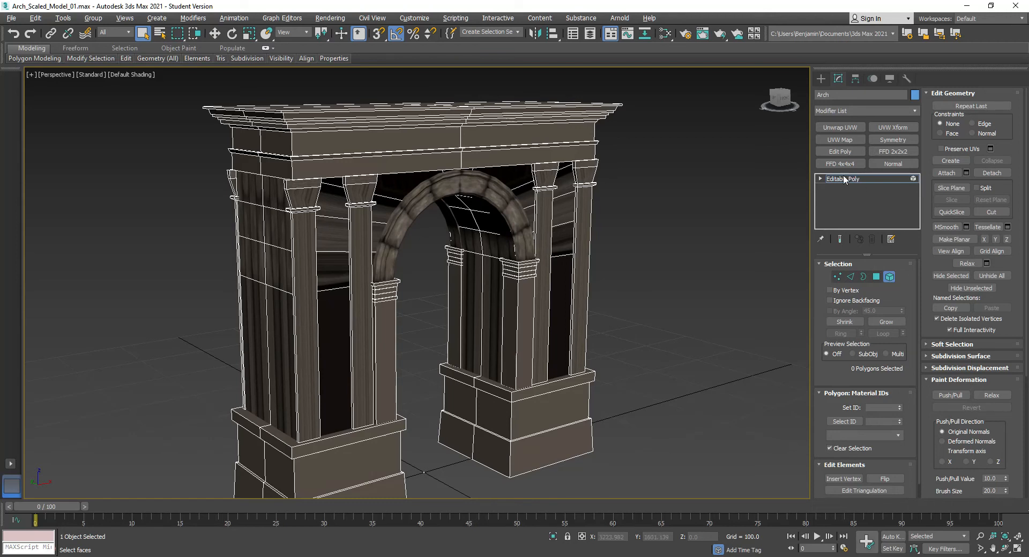
# Step: Apply a UVW Map modifier with Box mapping to the whole arch and activate its gizmo
pyautogui.click(844, 179)
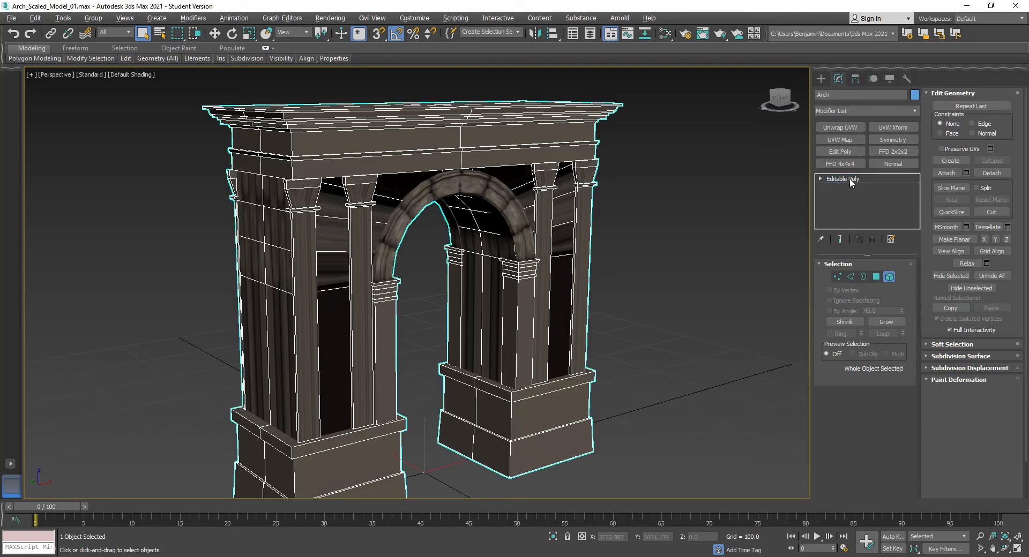
pyautogui.click(831, 139)
pyautogui.click(831, 179)
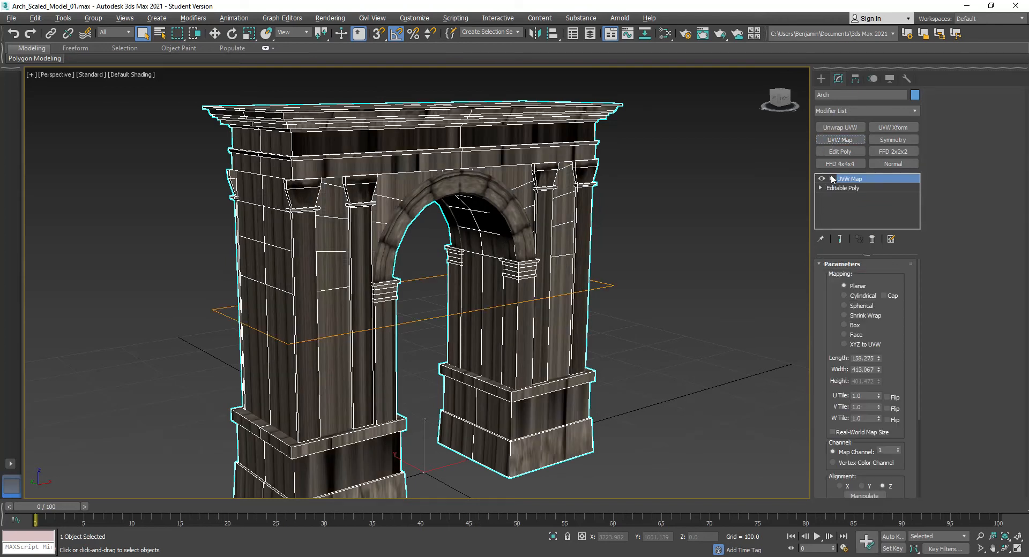
pyautogui.click(851, 188)
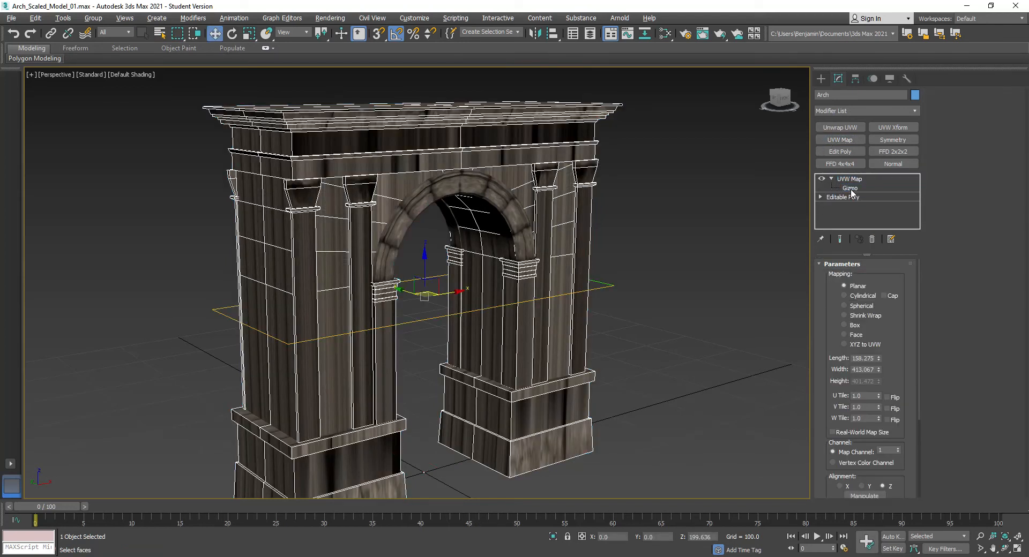
pyautogui.click(854, 326)
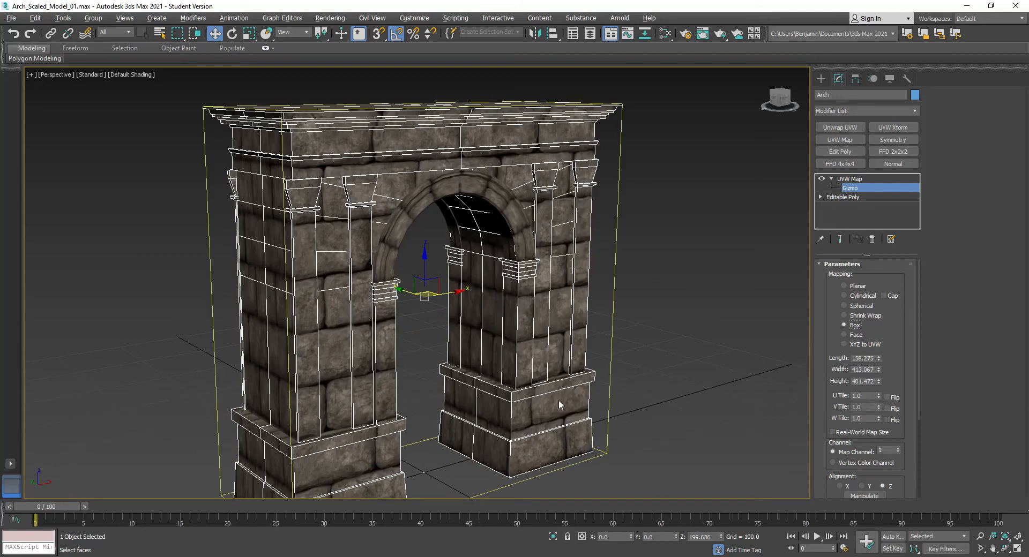
# Step: Set the box mapping's length, width and height to 400 each
pyautogui.scroll(-5, 563, 416)
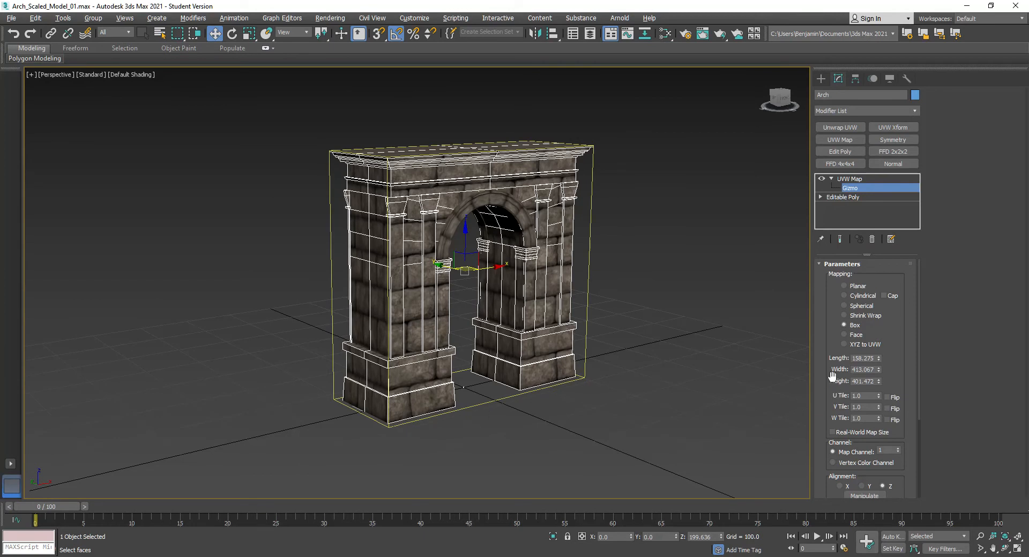
pyautogui.doubleClick(863, 359)
pyautogui.write('400')
pyautogui.press('Tab')
pyautogui.write('4')
pyautogui.press('Tab')
pyautogui.write('400')
pyautogui.press('Return')
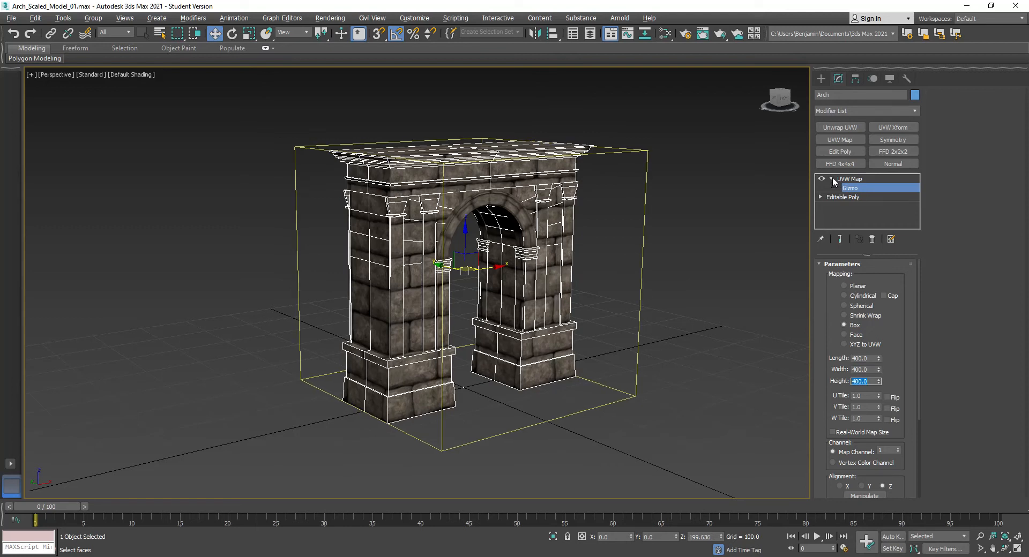
# Step: Position the UVW Map gizmo at X 0, Y 0 and Z 200
pyautogui.click(619, 537)
pyautogui.press('Tab')
pyautogui.write('0')
pyautogui.press('Tab')
pyautogui.write('20')
# Step: Set the U, V and W tiling of the box mapping to 2
pyautogui.click(869, 395)
pyautogui.write('2')
pyautogui.press('Return')
pyautogui.press('Tab')
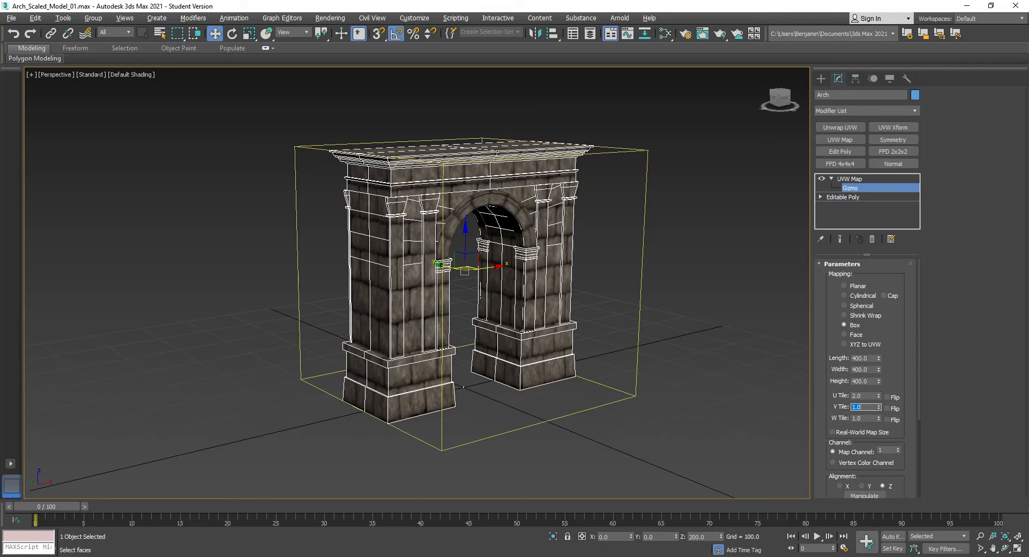
pyautogui.write('2')
pyautogui.press('Return')
pyautogui.press('Tab')
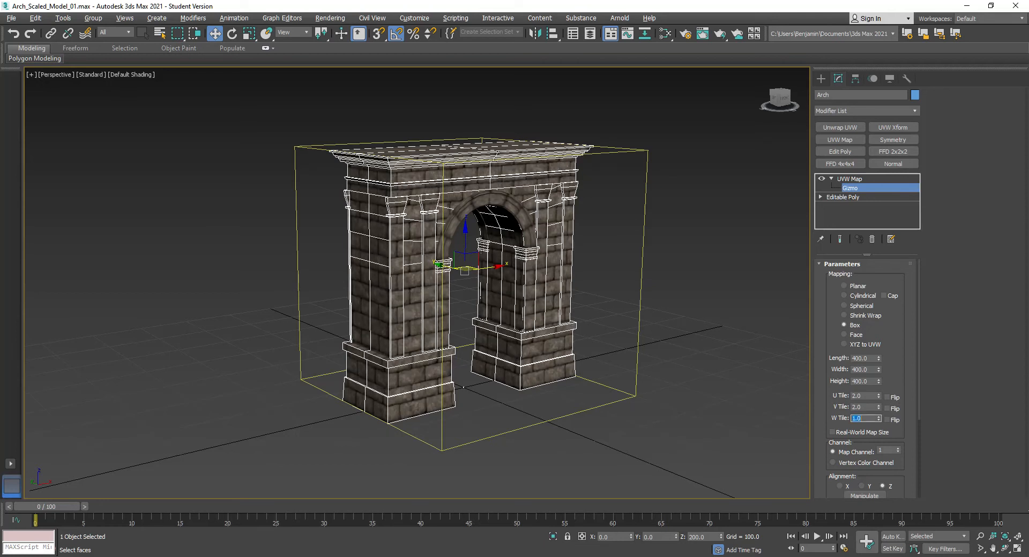
# Step: Convert the mapped arch to an Editable Poly
pyautogui.rightClick(500, 203)
pyautogui.moveTo(543, 314)
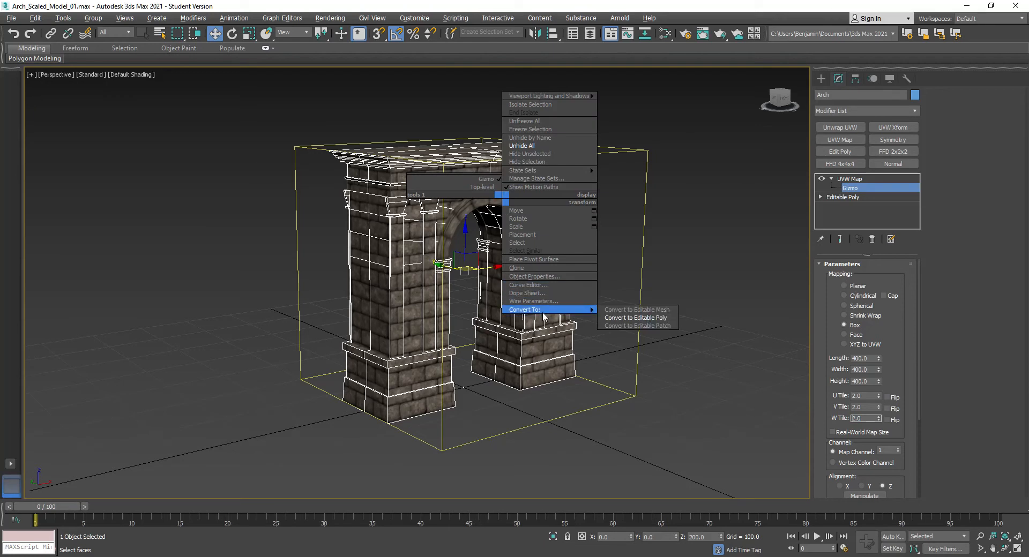
pyautogui.click(636, 318)
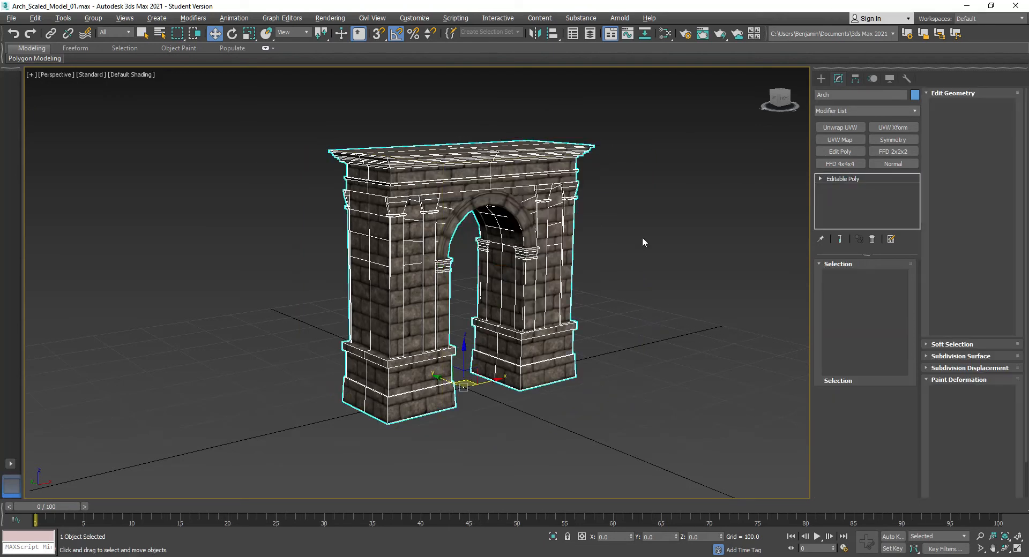
# Step: Deselect the arch and turn its edged faces on to check the brick mapping up close
pyautogui.click(591, 202)
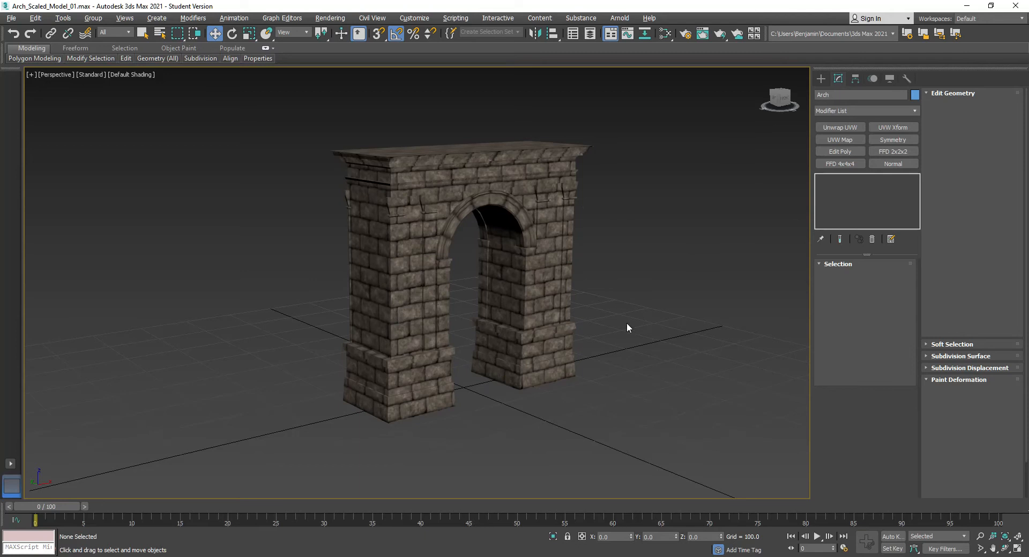
pyautogui.press('F4')
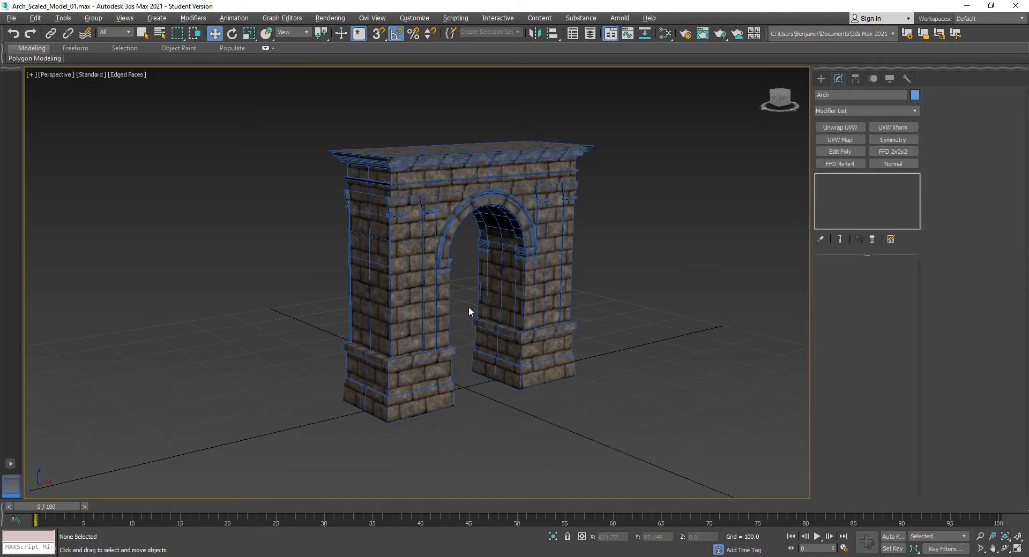
pyautogui.hotkey('ctrl', 'r')
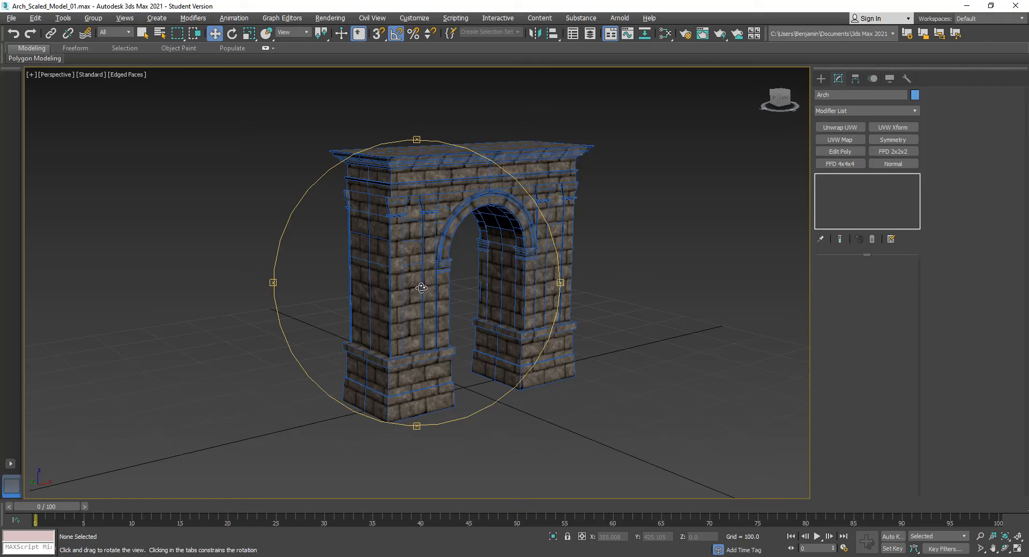
pyautogui.rightClick(421, 287)
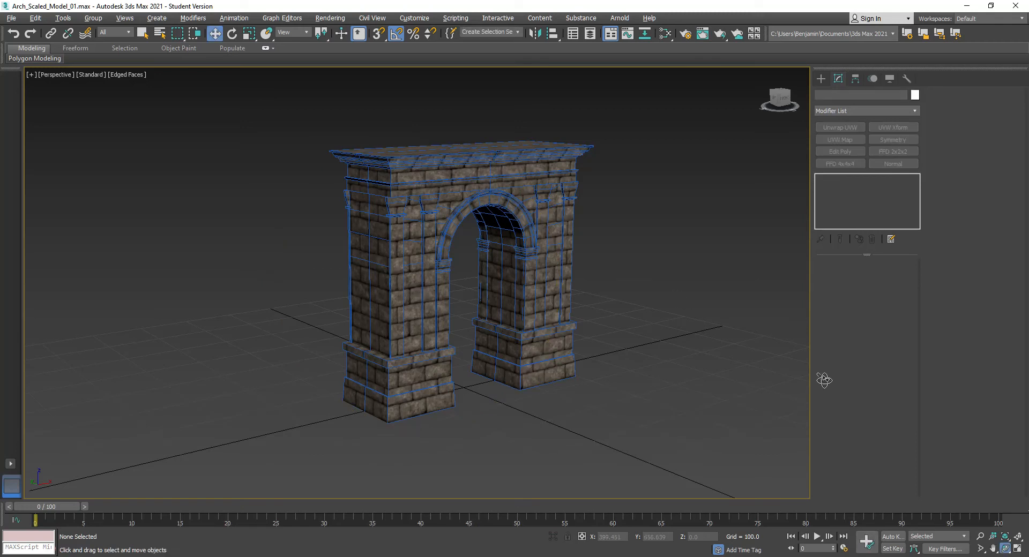
pyautogui.scroll(3, 628, 446)
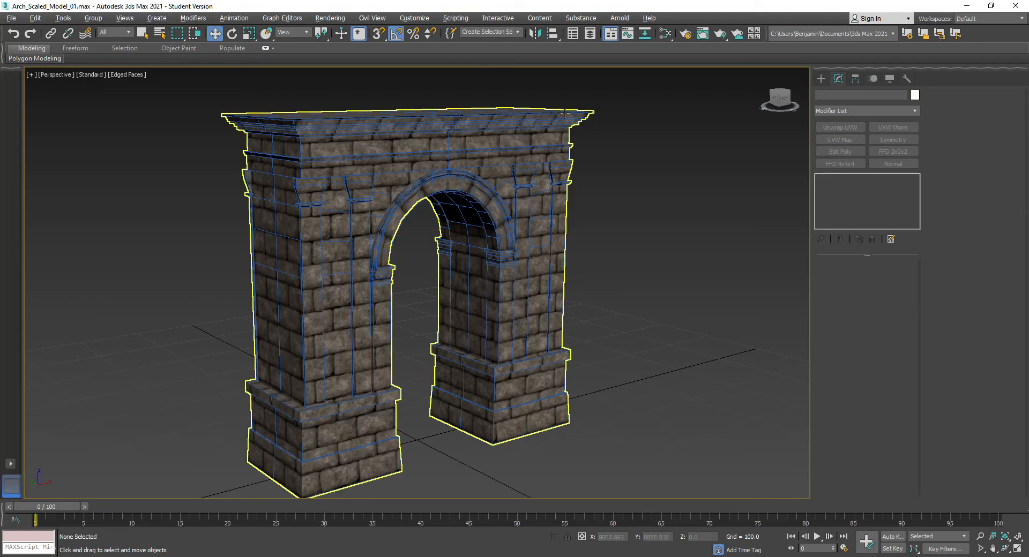
# Step: Start editing the arch at Element level with the Select Object tool and select the cornice block
pyautogui.moveTo(628, 91); pyautogui.dragTo(560, 139)
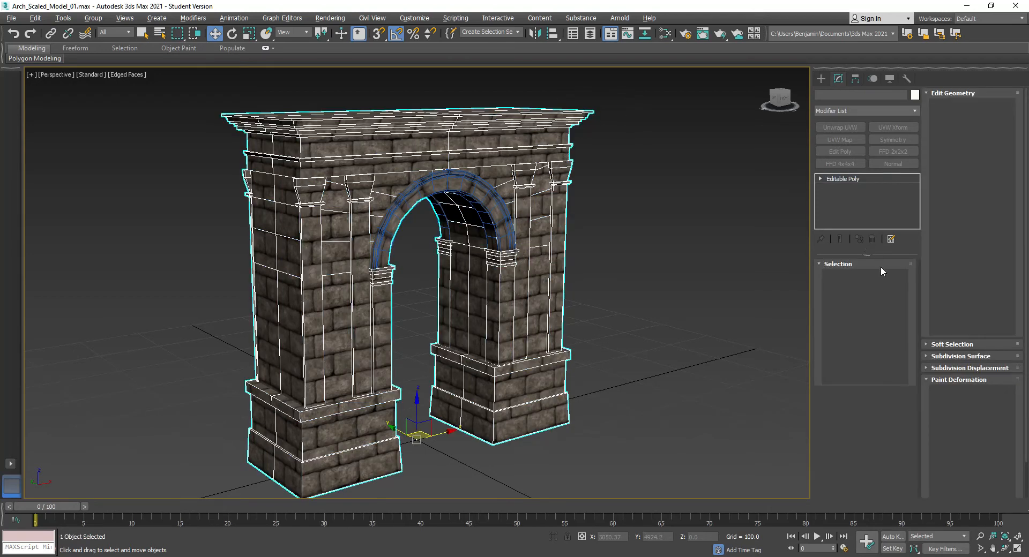
pyautogui.click(819, 179)
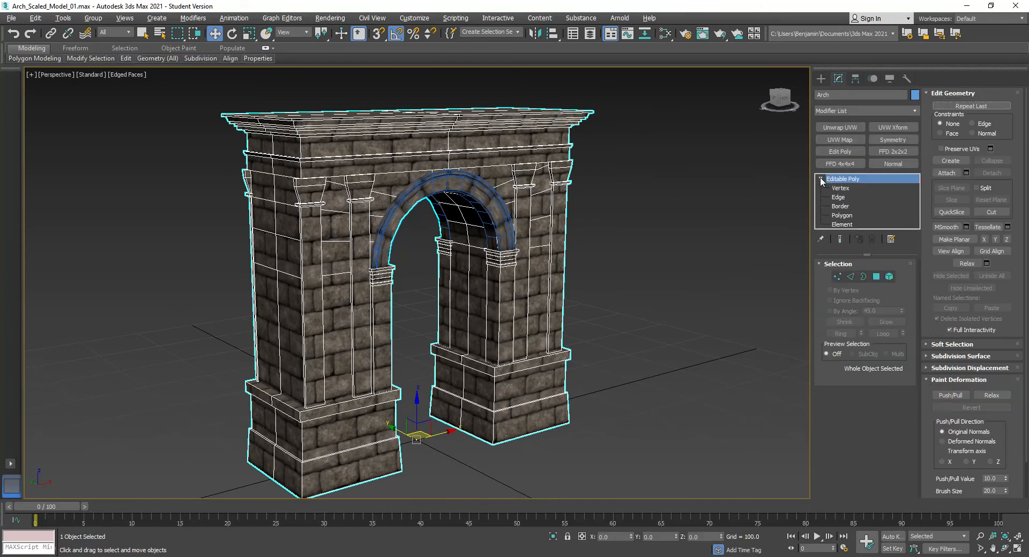
pyautogui.click(849, 225)
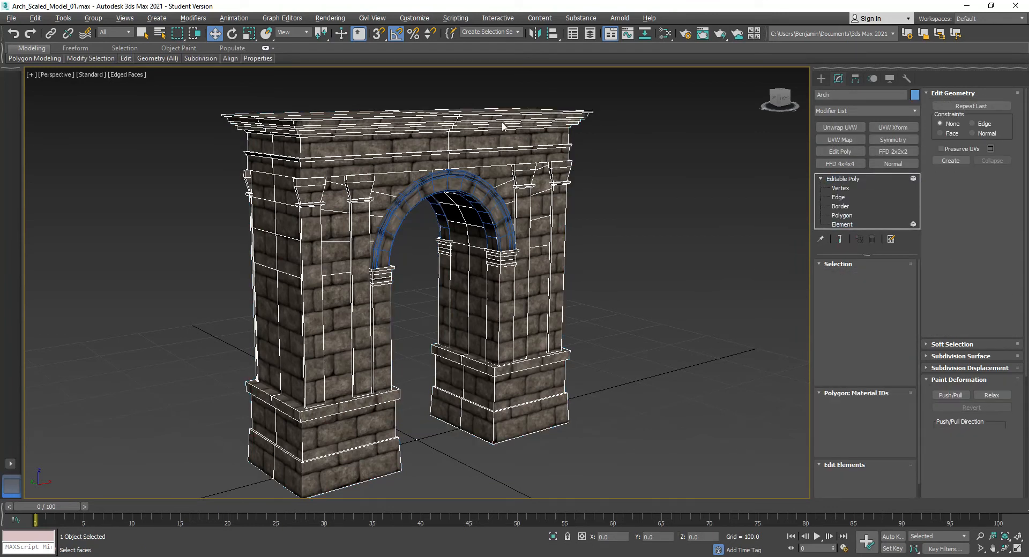
pyautogui.click(142, 33)
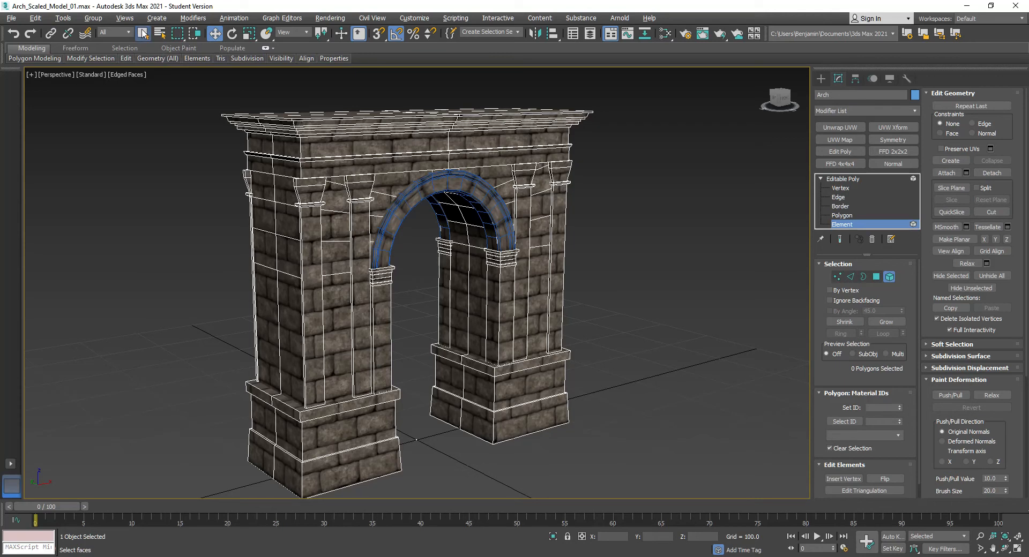
pyautogui.click(459, 115)
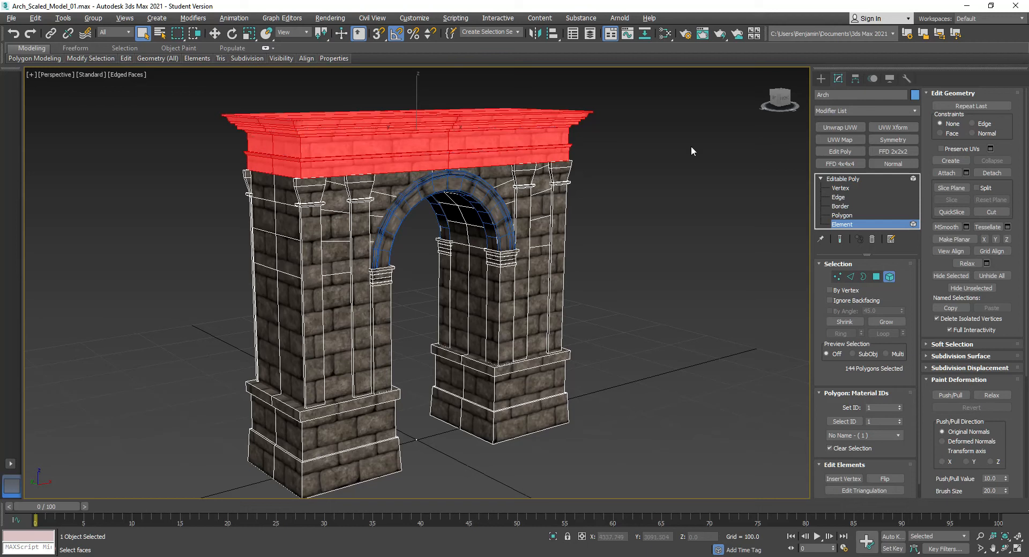
# Step: Check the arch's Backface Cull setting in its display properties and return to Element-level editing
pyautogui.click(891, 80)
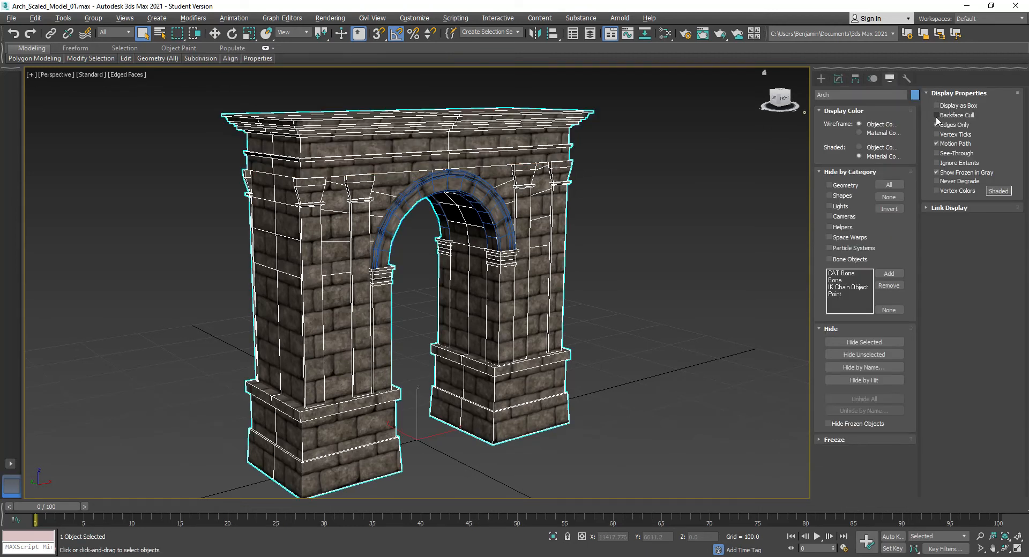
pyautogui.click(838, 79)
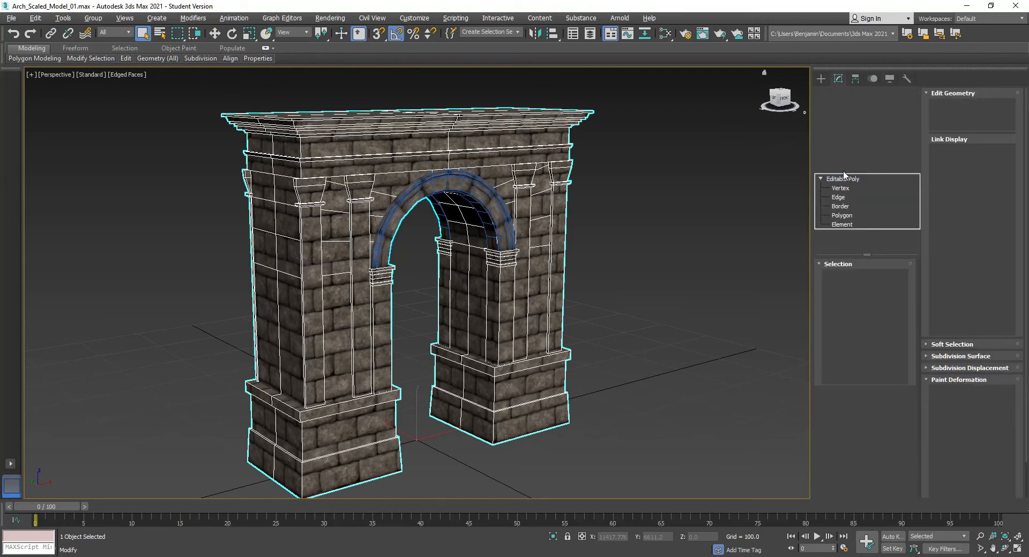
pyautogui.click(842, 224)
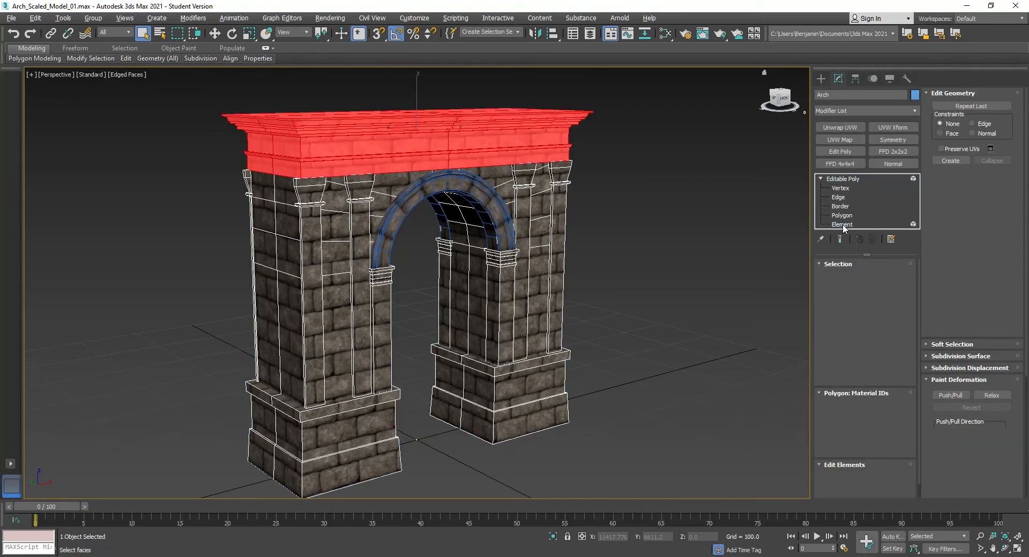
# Step: Assign material ID 2 to all arch elements except the main wall and two pedestals by inverting their selection
pyautogui.click(398, 190)
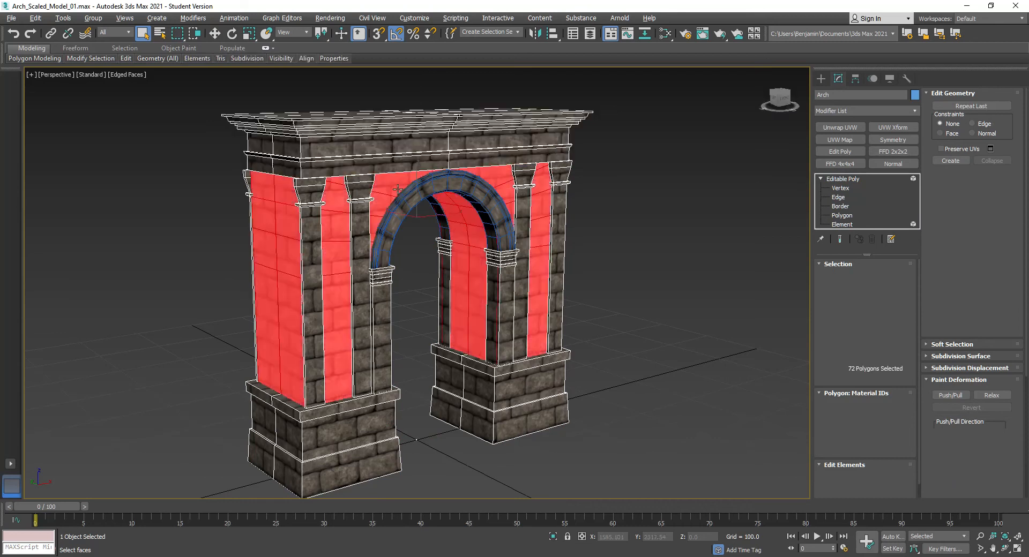
pyautogui.keyDown('ctrl'); pyautogui.click(357, 407); pyautogui.keyUp('ctrl')
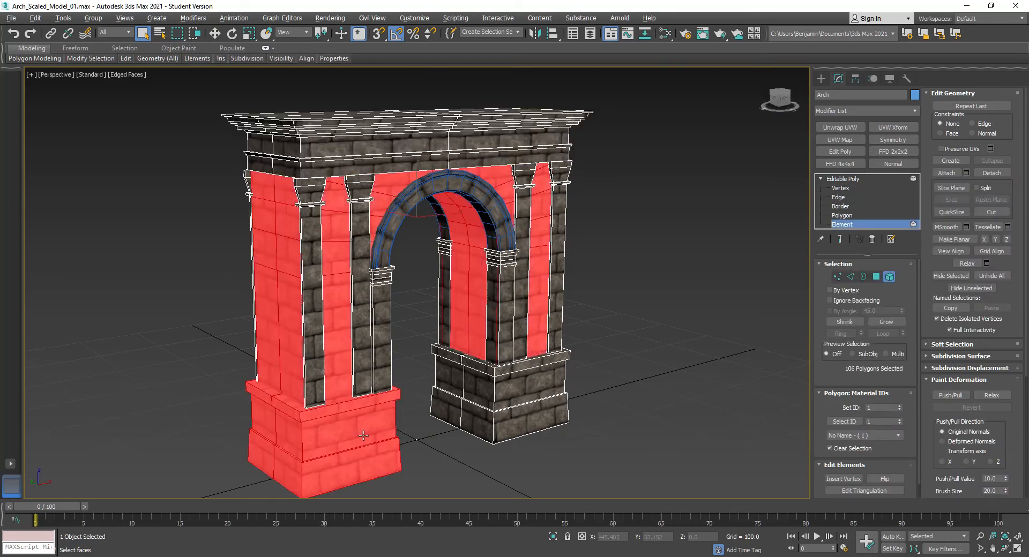
pyautogui.keyDown('ctrl'); pyautogui.click(512, 413); pyautogui.keyUp('ctrl')
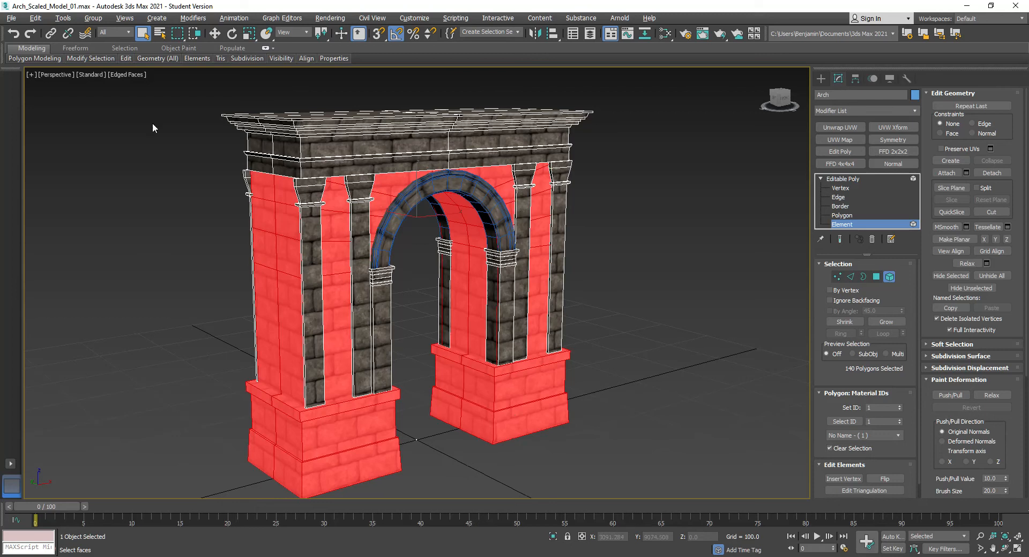
pyautogui.click(34, 18)
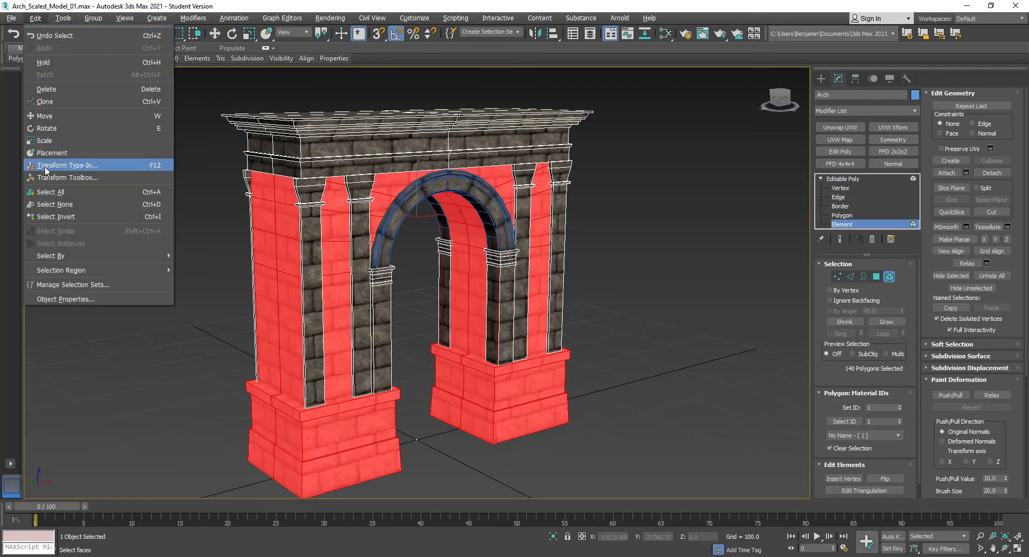
pyautogui.click(67, 217)
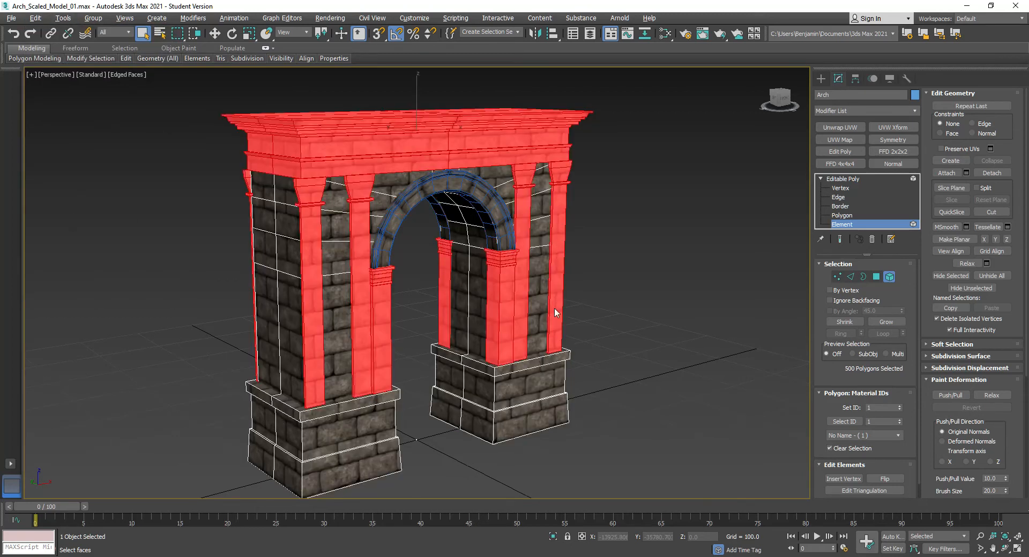
pyautogui.click(961, 379)
pyautogui.click(878, 406)
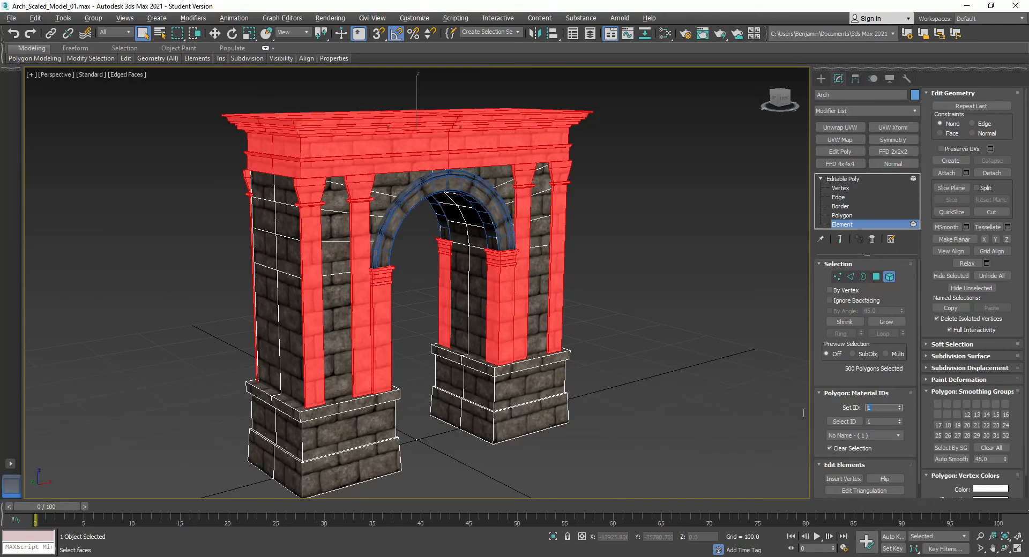
pyautogui.click(699, 363)
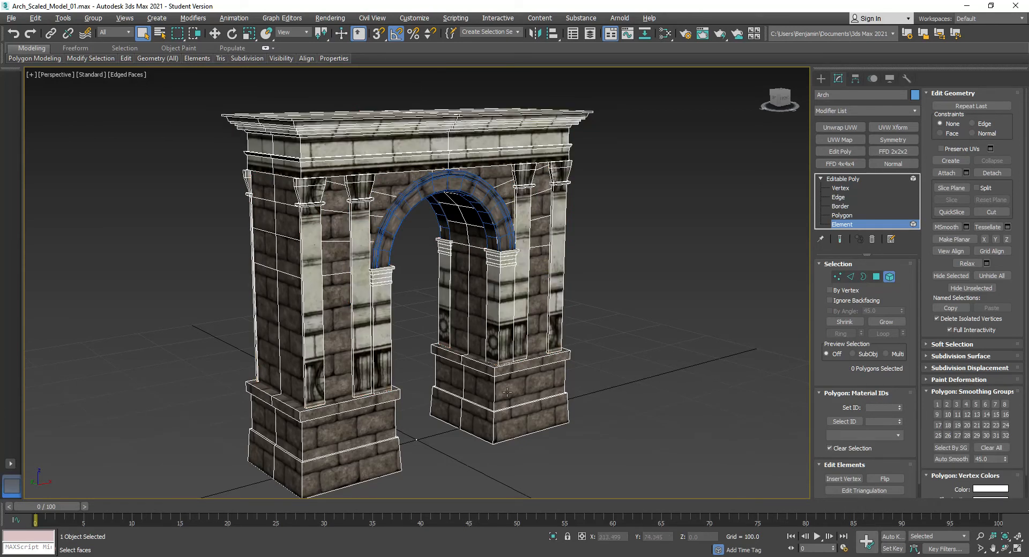
# Step: Assign material ID 2 to the ledge polygons around the top of the far pedestal, using a polygon loop and Grow
pyautogui.click(496, 368)
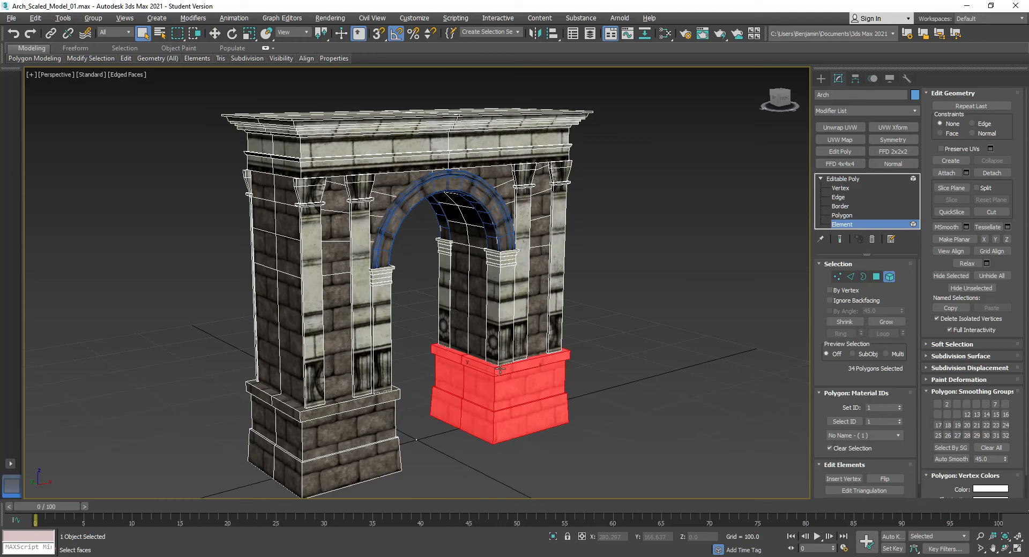
pyautogui.click(876, 276)
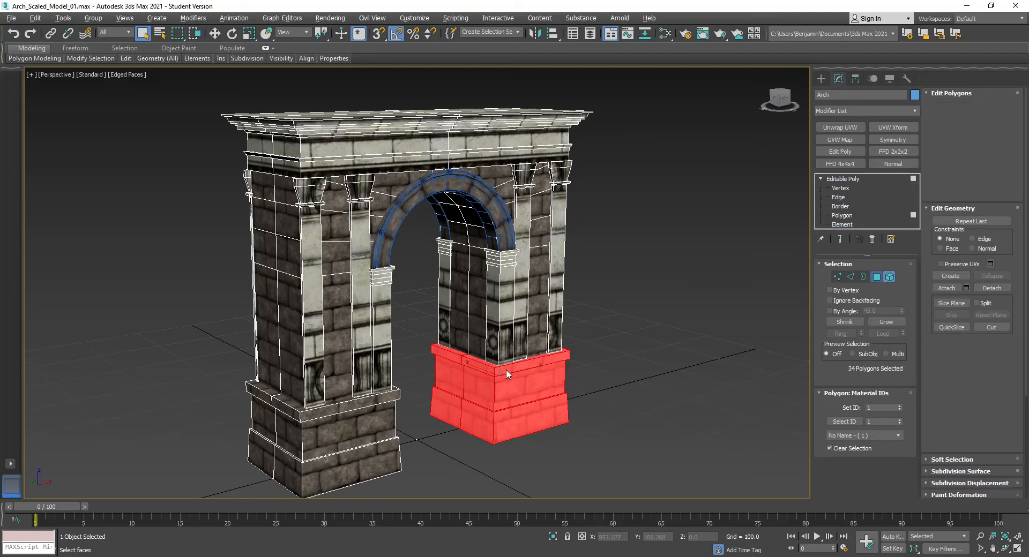
pyautogui.click(505, 369)
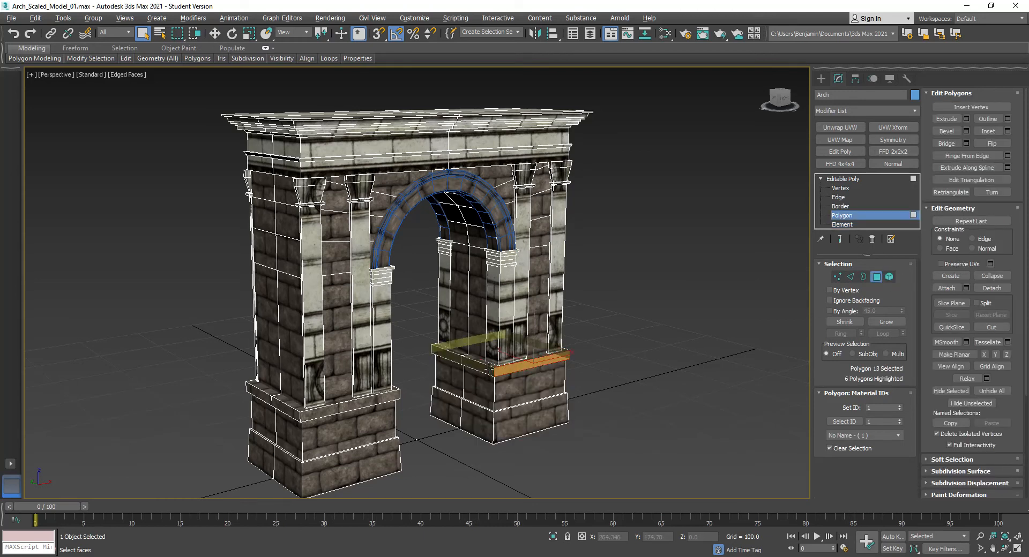
pyautogui.keyDown('shift'); pyautogui.click(498, 370); pyautogui.keyUp('shift')
pyautogui.click(892, 322)
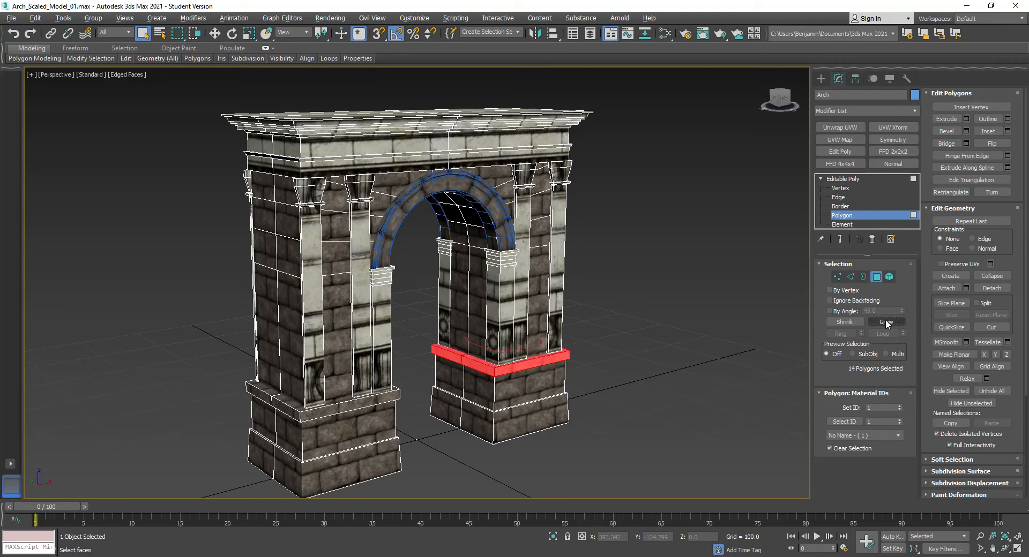
pyautogui.click(875, 407)
pyautogui.write('2')
pyautogui.press('Return')
pyautogui.click(615, 406)
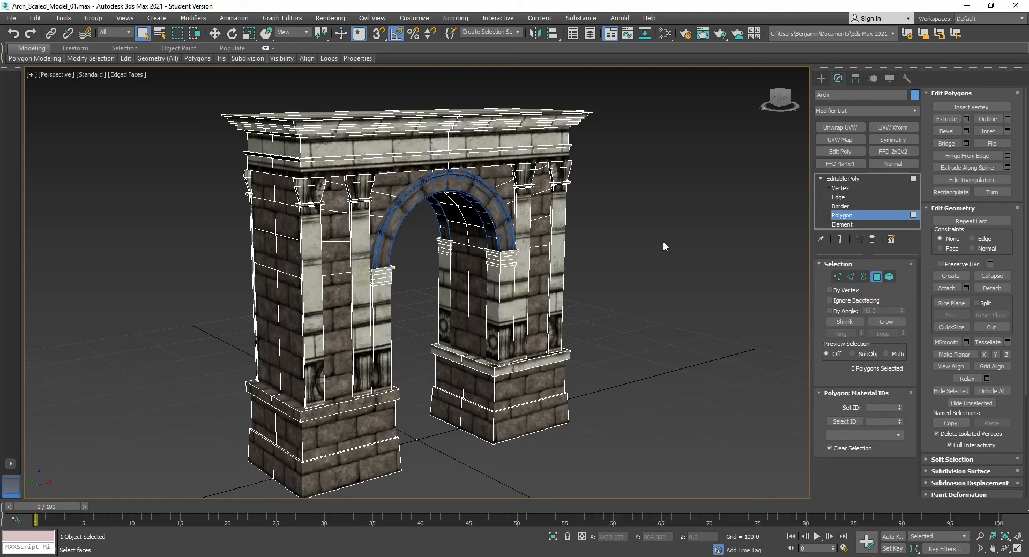
# Step: Delete the polygons of the arch's half with the unfinished pedestal, selecting them with a region in the Top view
pyautogui.hotkey('alt', 'w')
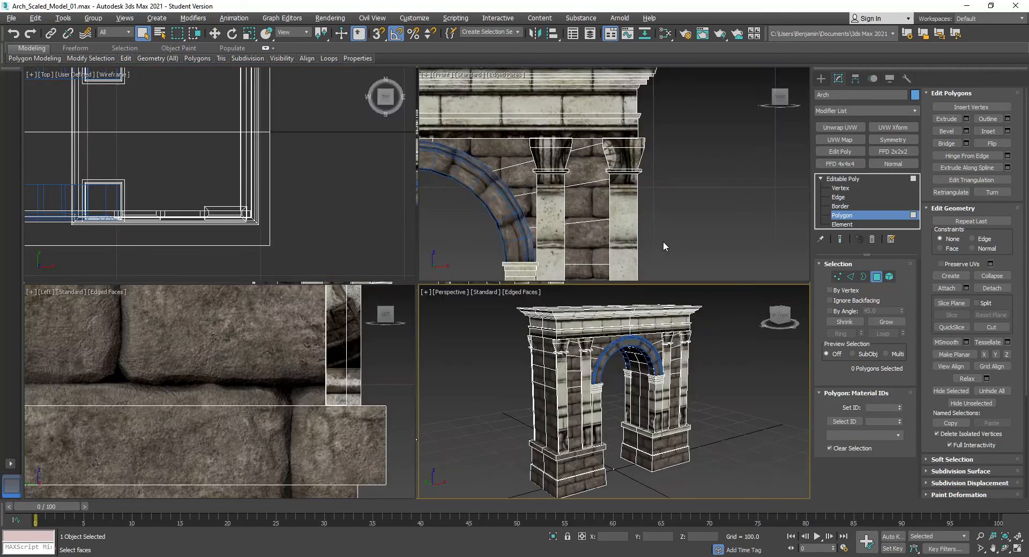
pyautogui.click(330, 172)
pyautogui.press('z')
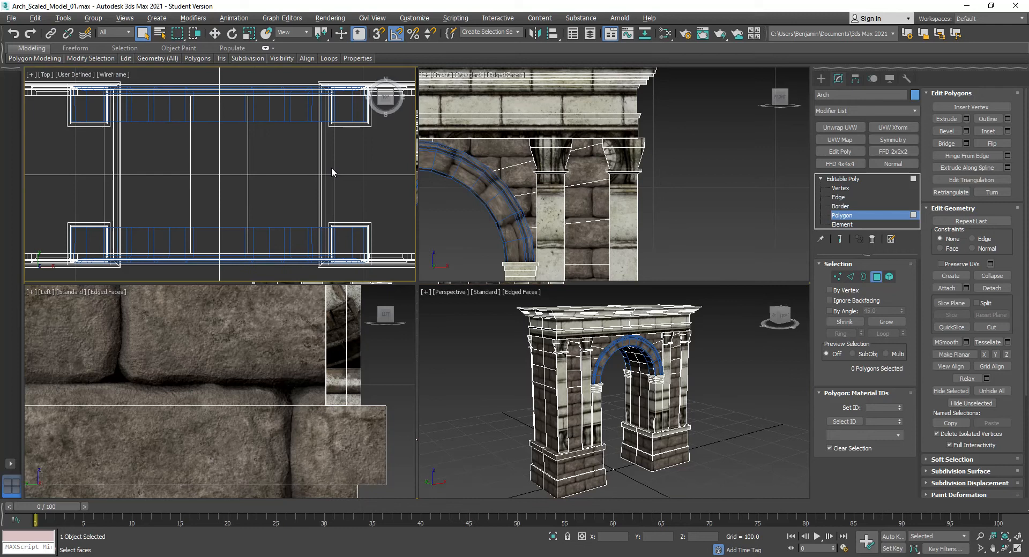
pyautogui.scroll(-3, 331, 172)
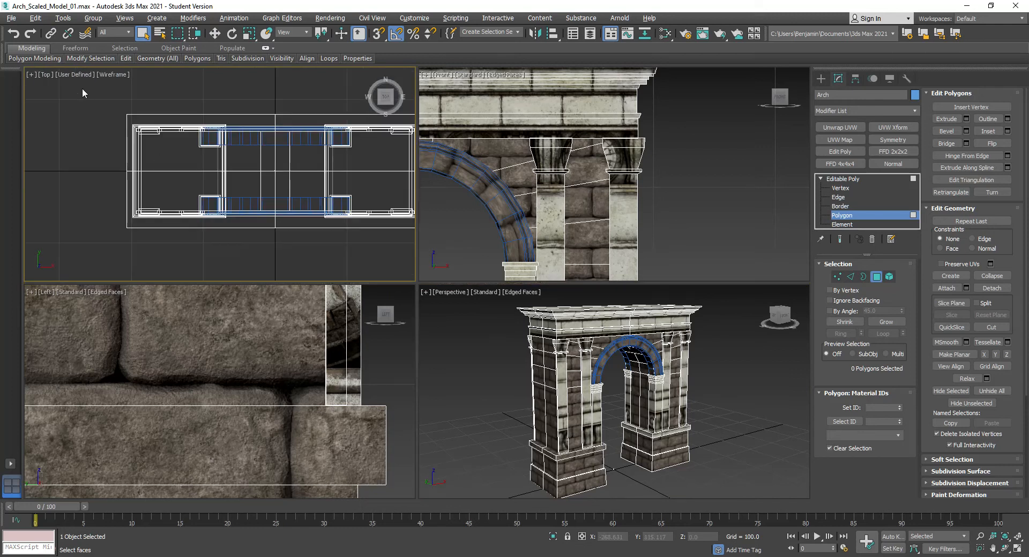
pyautogui.moveTo(256, 265); pyautogui.dragTo(268, 245)
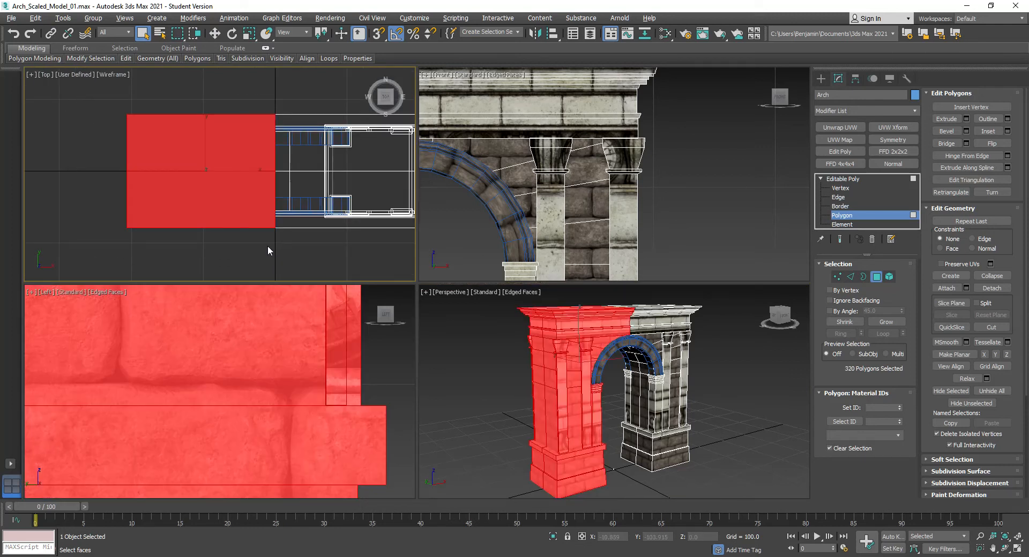
pyautogui.press('Delete')
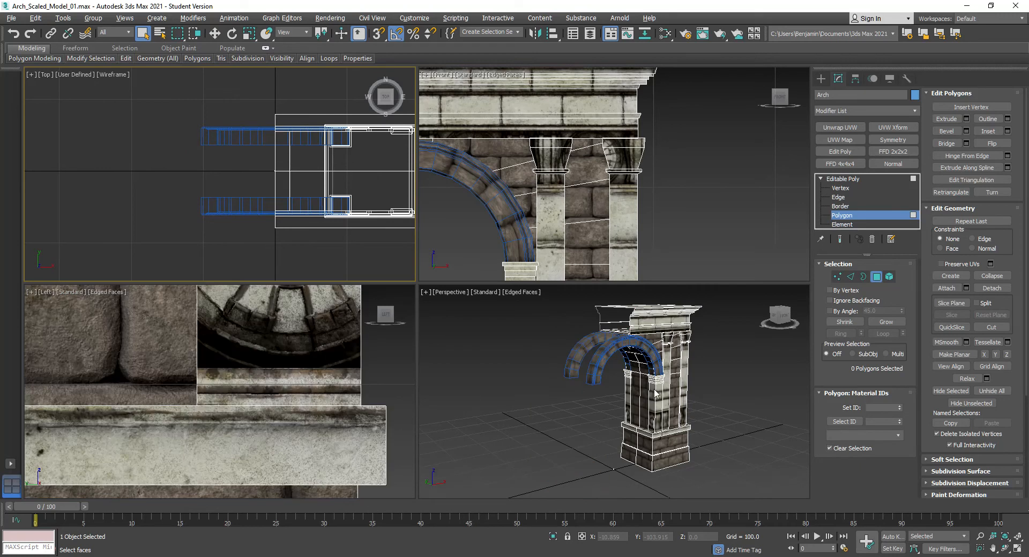
# Step: Return to the full-size Perspective view and hide the unselected curved arch rings
pyautogui.click(600, 465)
pyautogui.moveTo(605, 474); pyautogui.dragTo(623, 467)
pyautogui.hotkey('alt', 'w')
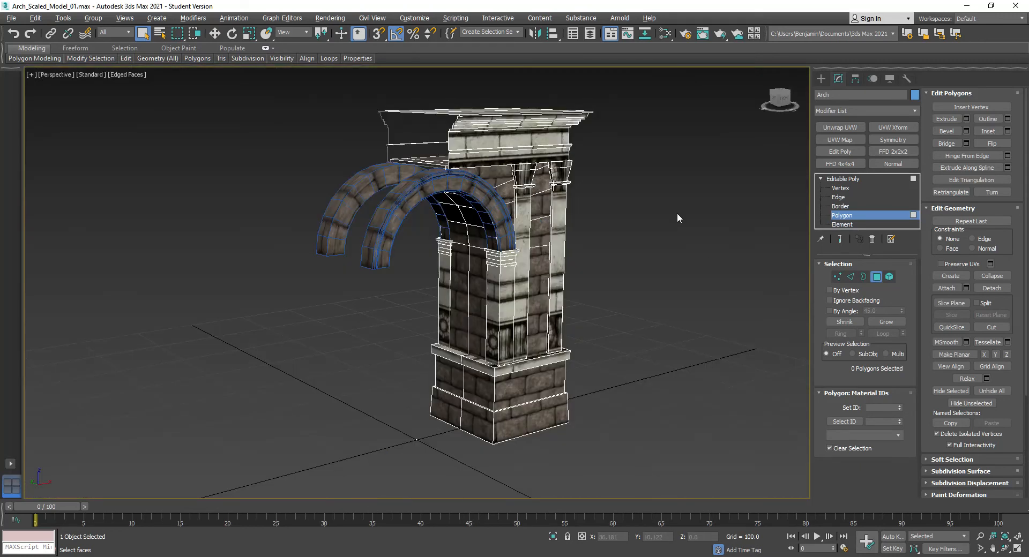
pyautogui.rightClick(625, 257)
pyautogui.click(649, 214)
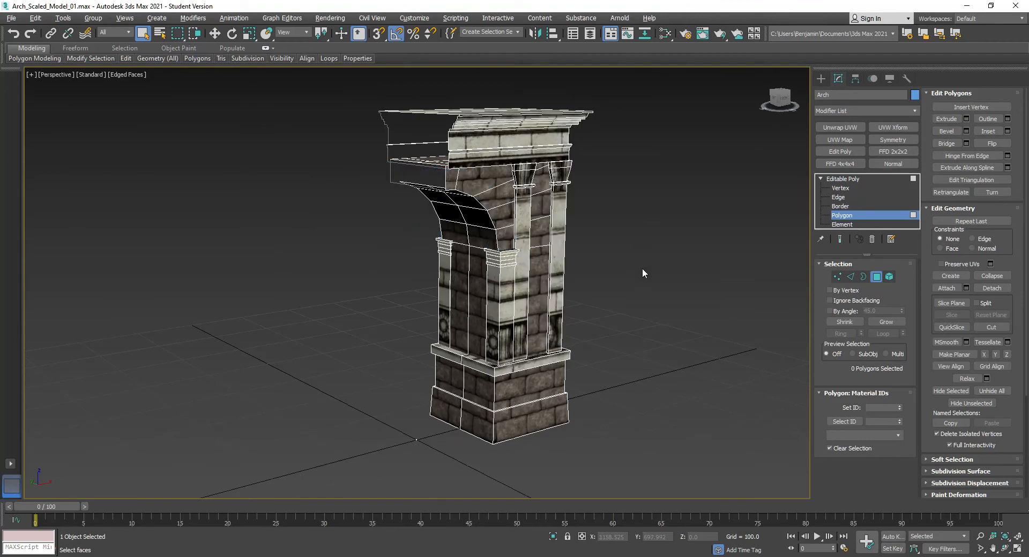
# Step: Detach the two front pilasters and the front arch-support column from the remaining half as a separate object
pyautogui.click(890, 275)
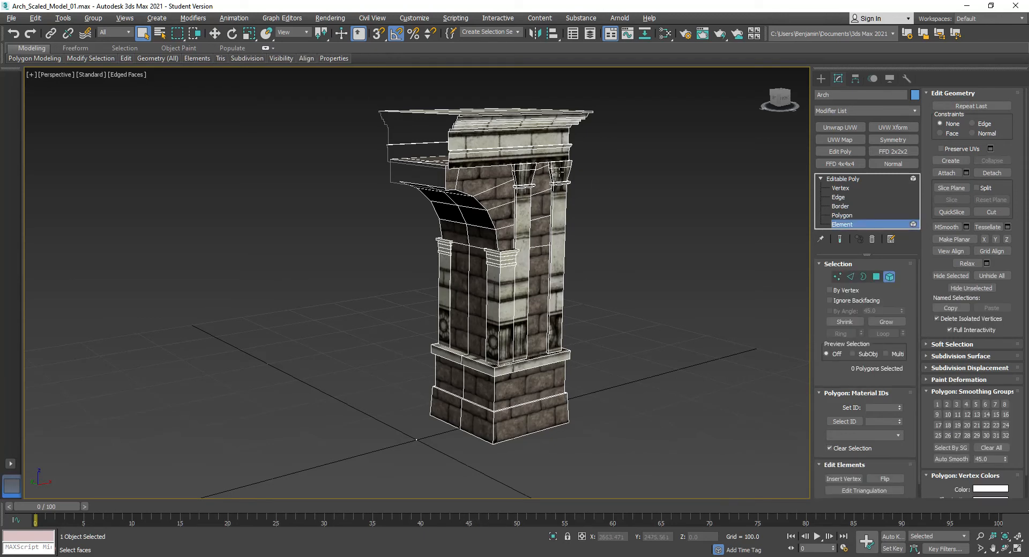
pyautogui.click(558, 173)
pyautogui.keyDown('ctrl'); pyautogui.click(526, 174); pyautogui.keyUp('ctrl')
pyautogui.keyDown('ctrl'); pyautogui.click(502, 265); pyautogui.keyUp('ctrl')
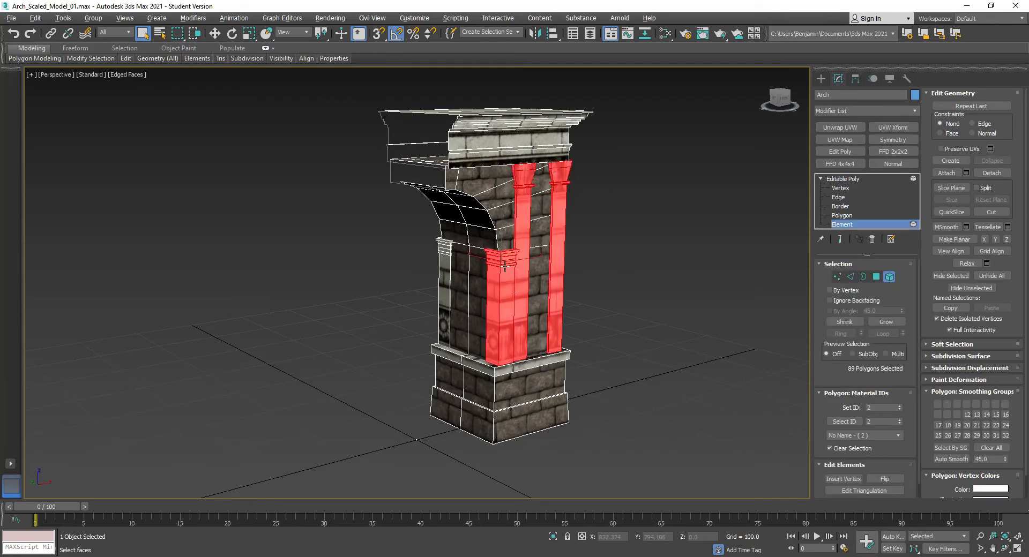
pyautogui.click(992, 173)
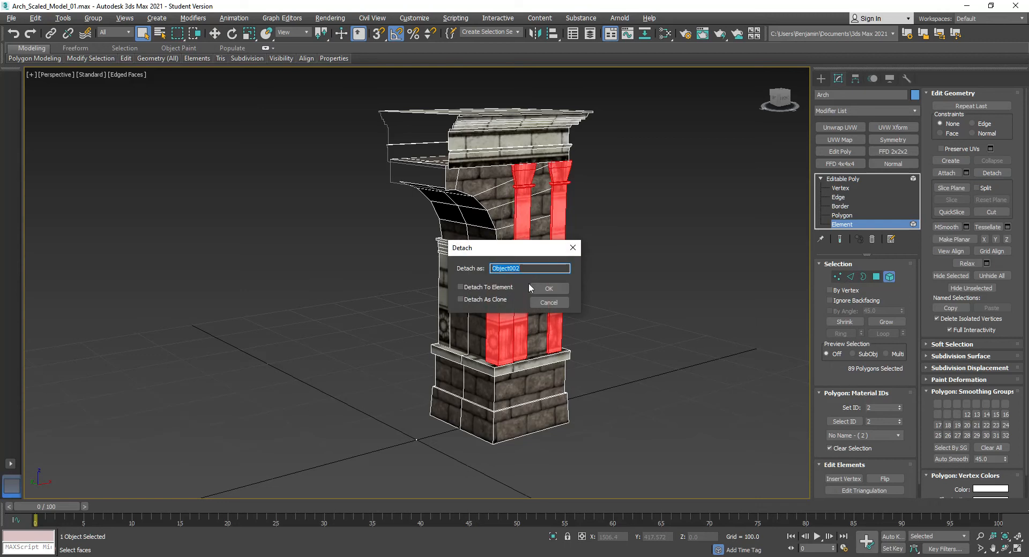
pyautogui.click(542, 287)
# Step: Delete the inner pilaster element on the rear side of the remaining half arch
pyautogui.hotkey('ctrl', 'r')
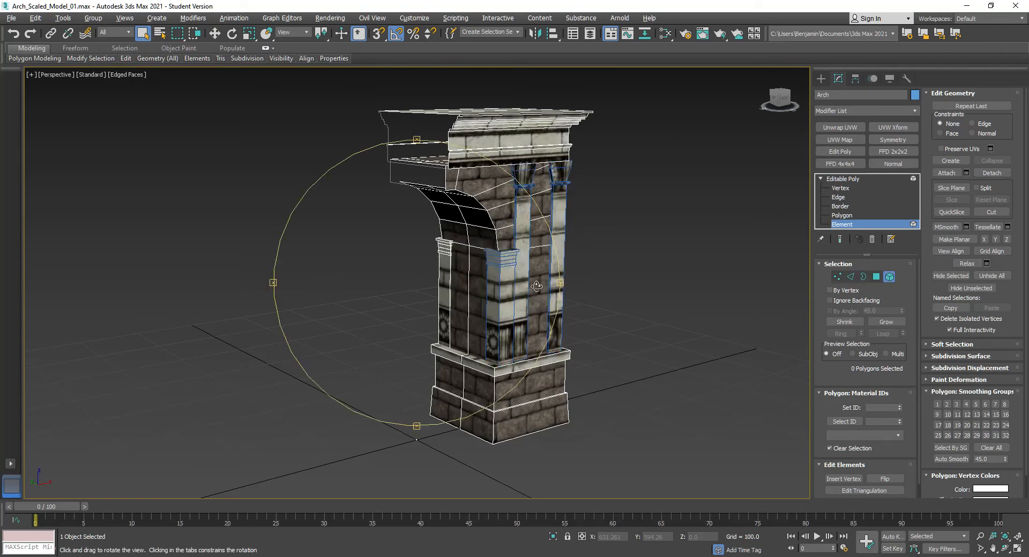
pyautogui.moveTo(556, 289); pyautogui.dragTo(549, 310)
pyautogui.keyDown('alt'); pyautogui.moveTo(549, 310); pyautogui.dragTo(548, 299, button='middle'); pyautogui.keyUp('alt')
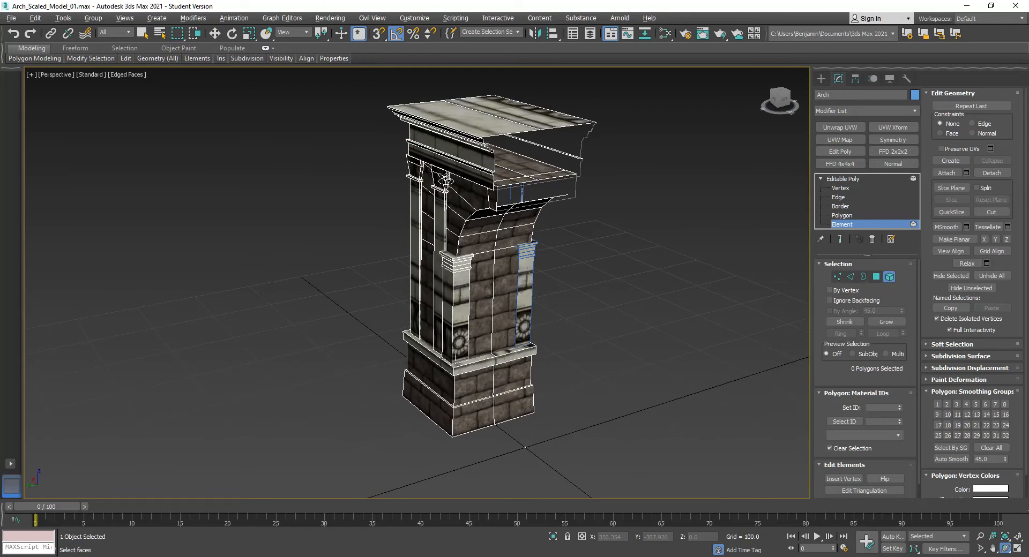
pyautogui.rightClick(435, 182)
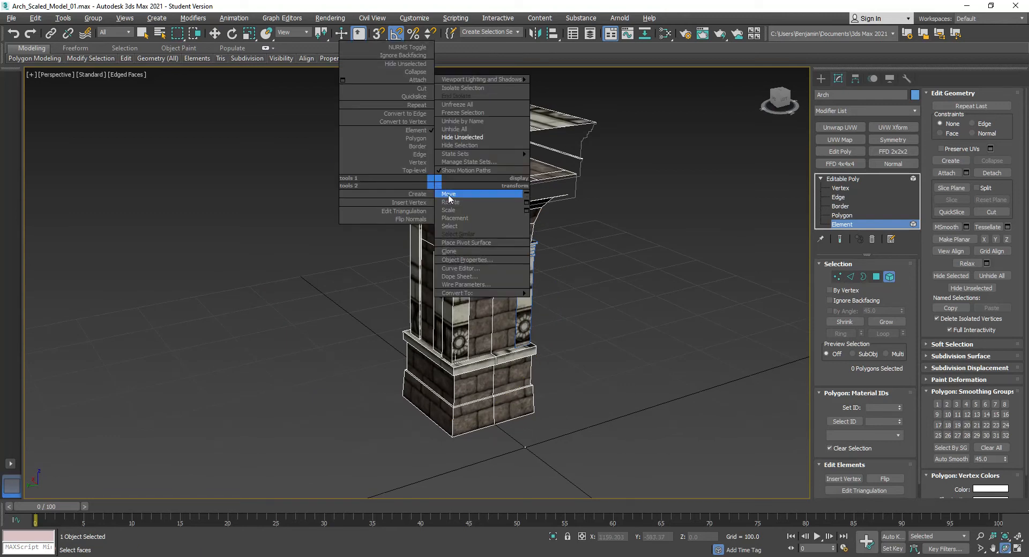
pyautogui.click(449, 194)
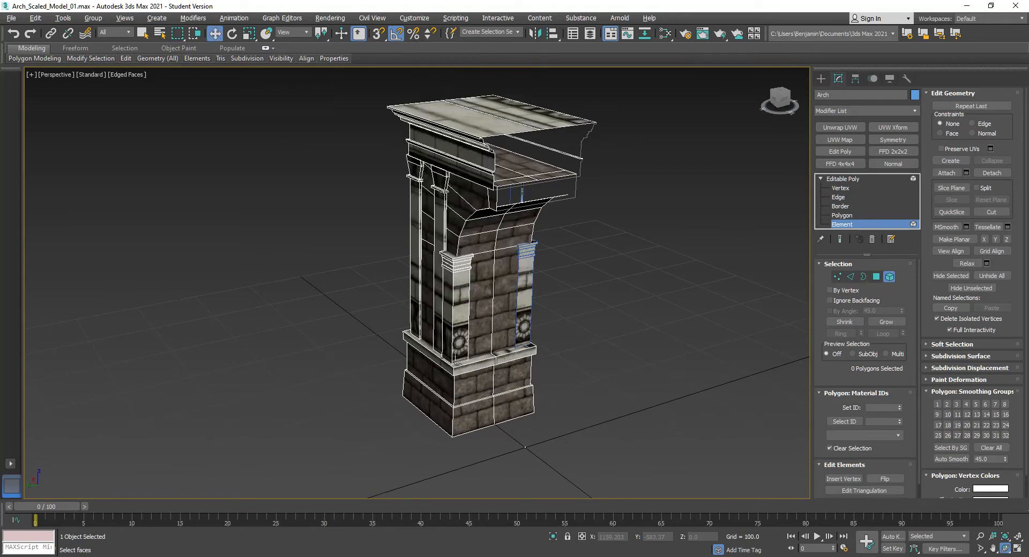
pyautogui.click(434, 177)
pyautogui.press('Delete')
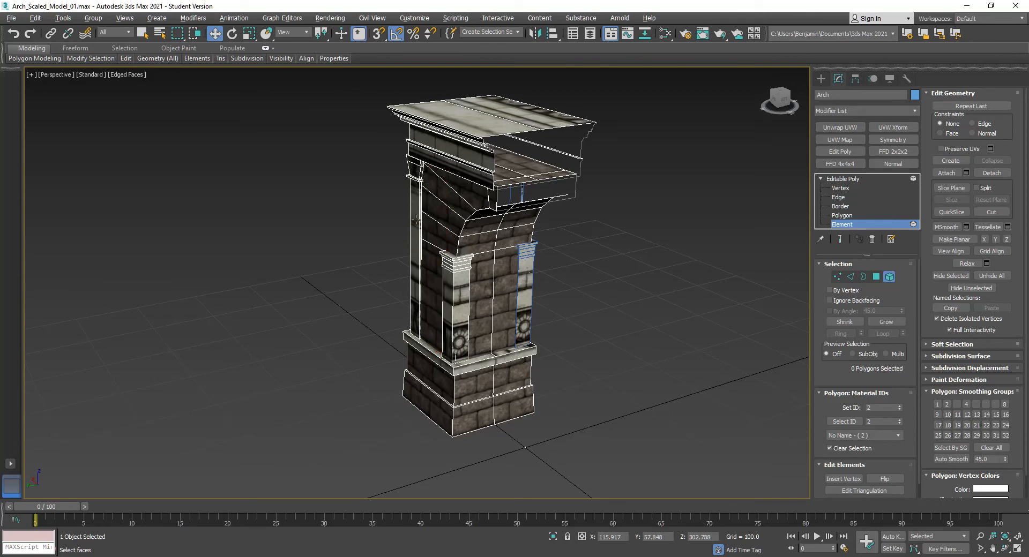
# Step: Delete the remaining pilaster and the arch-support column elements on the rear side of the half arch
pyautogui.click(461, 302)
pyautogui.press('Delete')
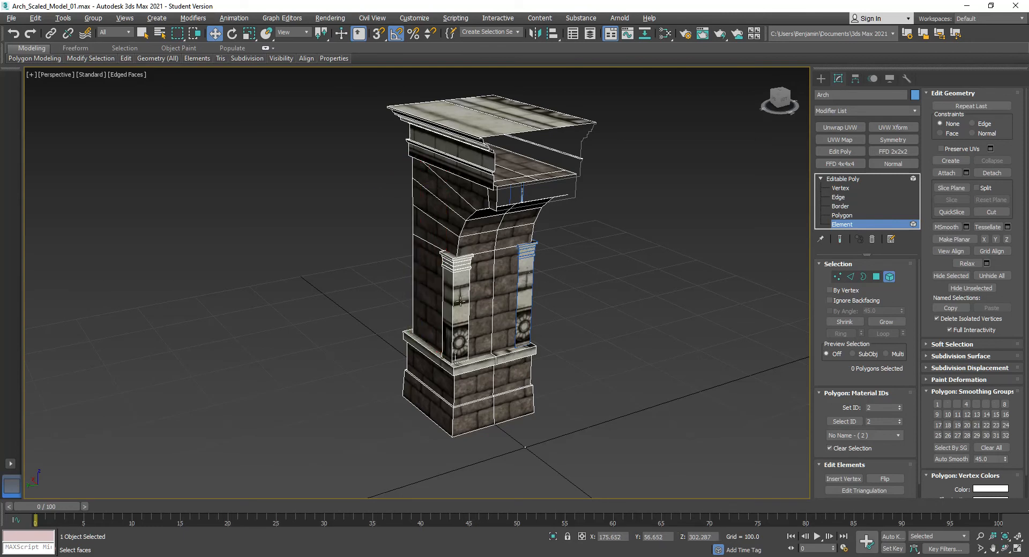
pyautogui.click(460, 302)
pyautogui.press('Delete')
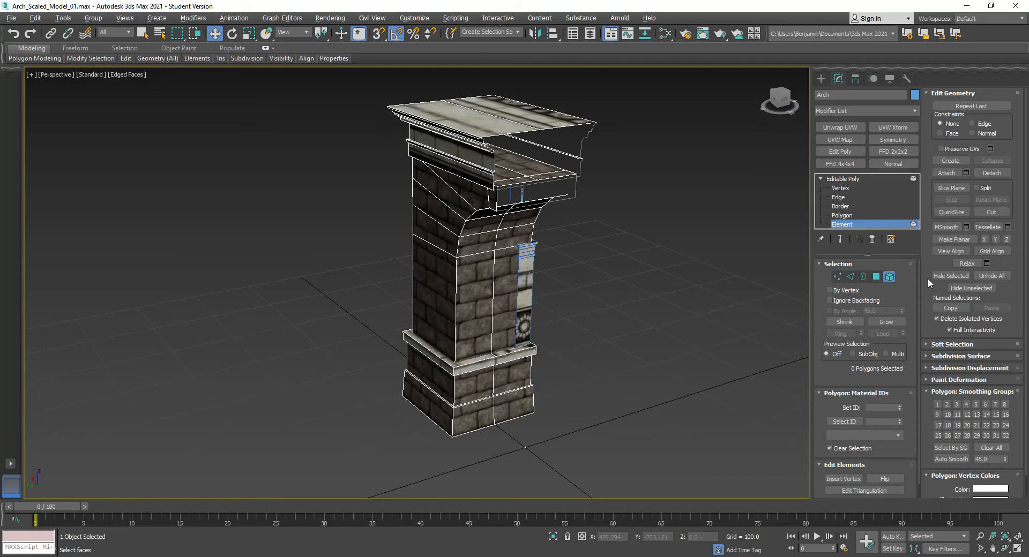
# Step: Delete the hidden interior brick polygons beneath the cornice top, ignoring backfacing polygons
pyautogui.click(875, 278)
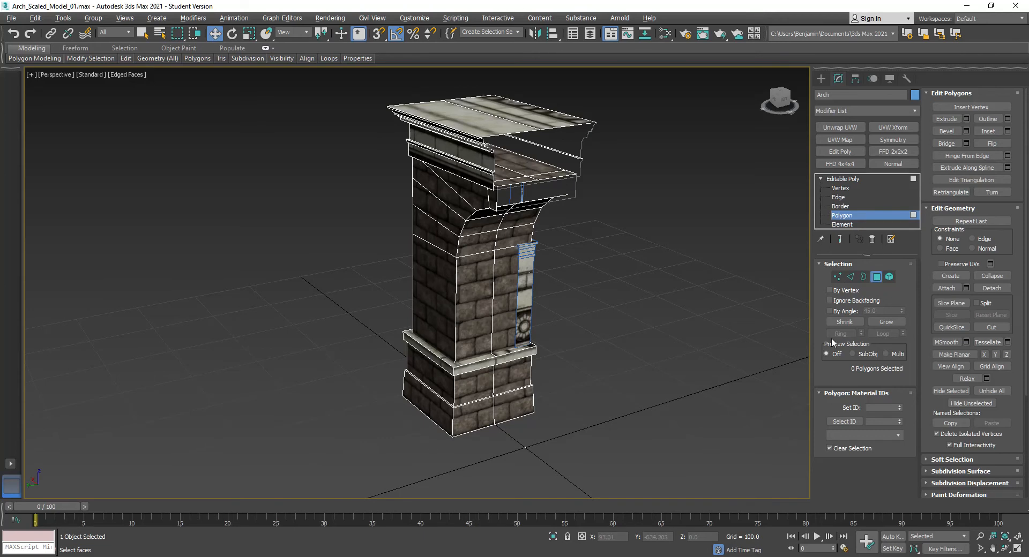
pyautogui.click(531, 167)
pyautogui.press('Delete')
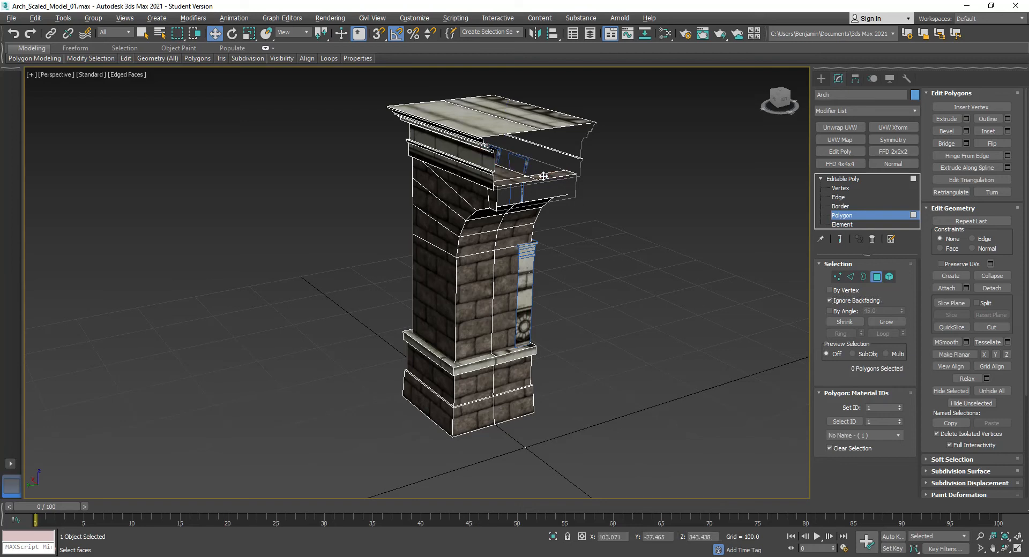
pyautogui.click(543, 175)
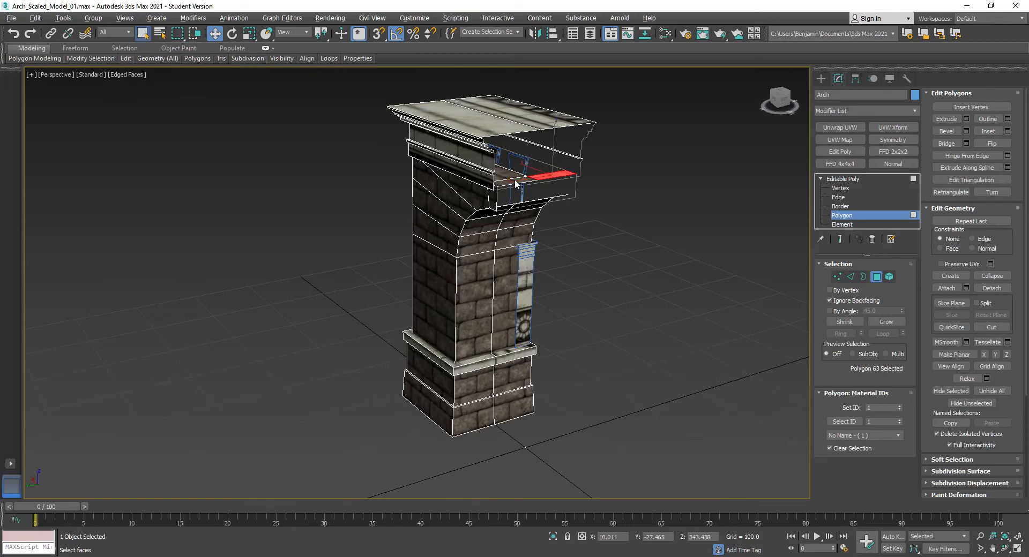
pyautogui.press('Delete')
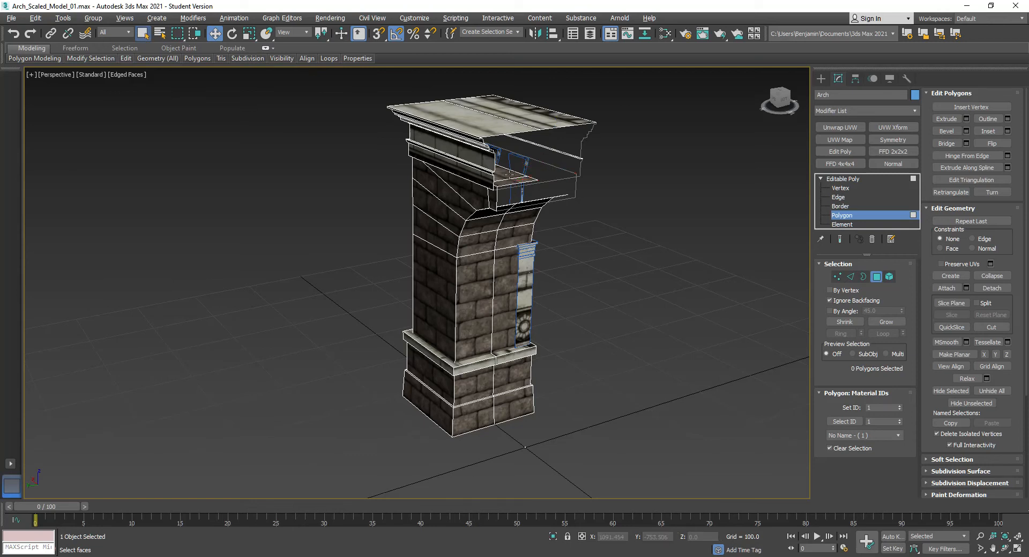
pyautogui.press('q')
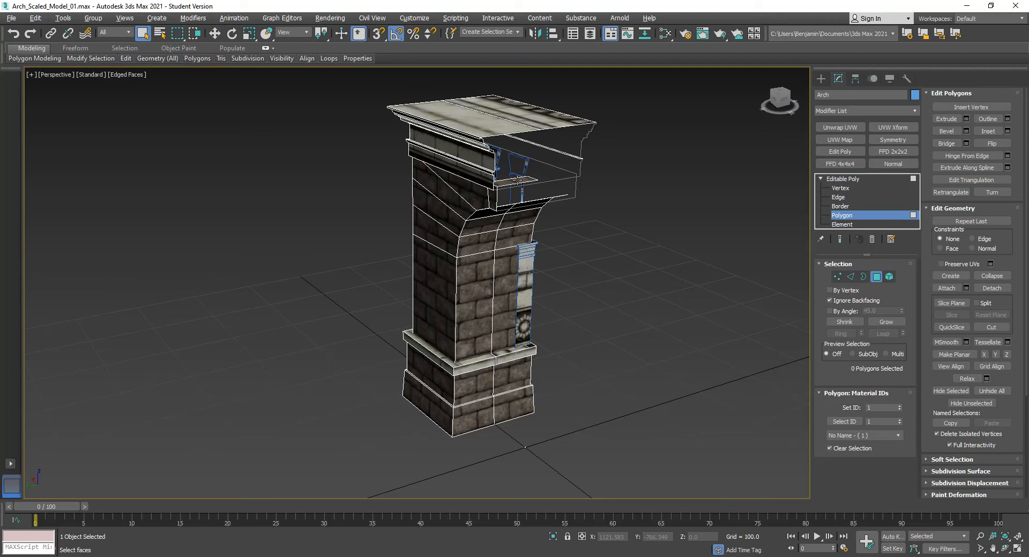
pyautogui.hotkey('ctrl', 'z')
pyautogui.hotkey('ctrl', 'y')
# Step: Examine the front of the half arch and its pedestal base up close and from a low angle
pyautogui.hotkey('ctrl', 'r')
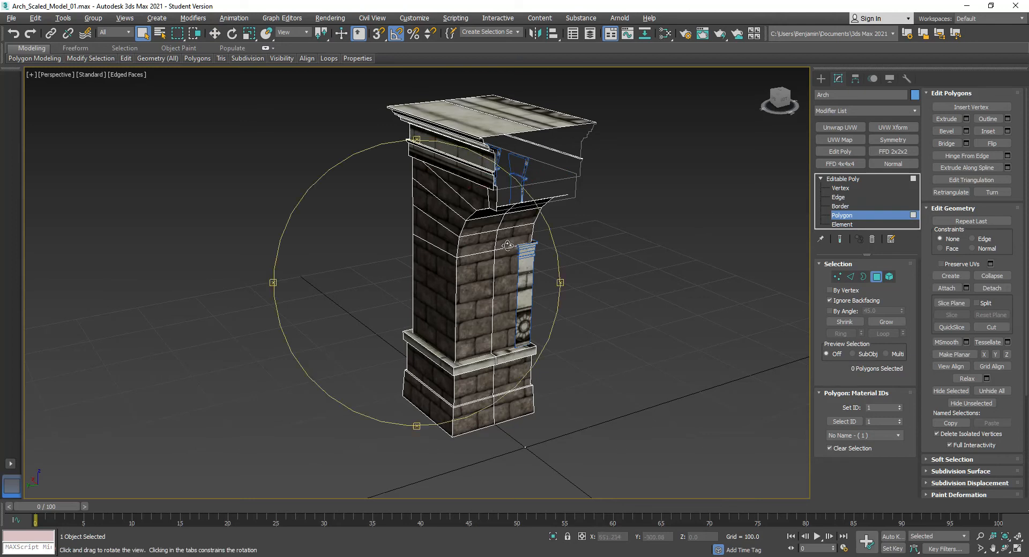
pyautogui.moveTo(472, 267); pyautogui.dragTo(419, 281)
pyautogui.rightClick(419, 282)
pyautogui.press('q')
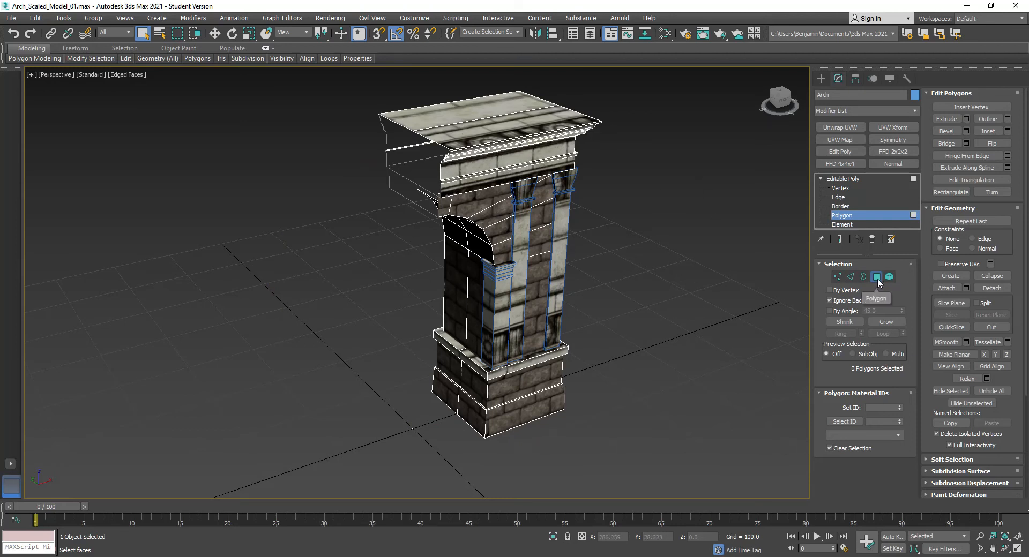
pyautogui.scroll(7, 499, 406)
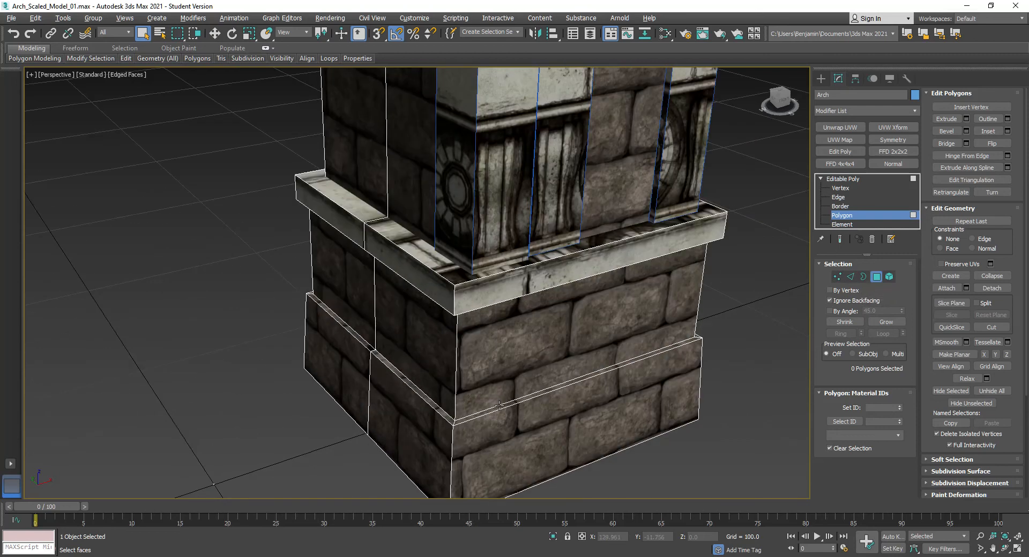
pyautogui.scroll(-8, 498, 405)
pyautogui.hotkey('ctrl', 'r')
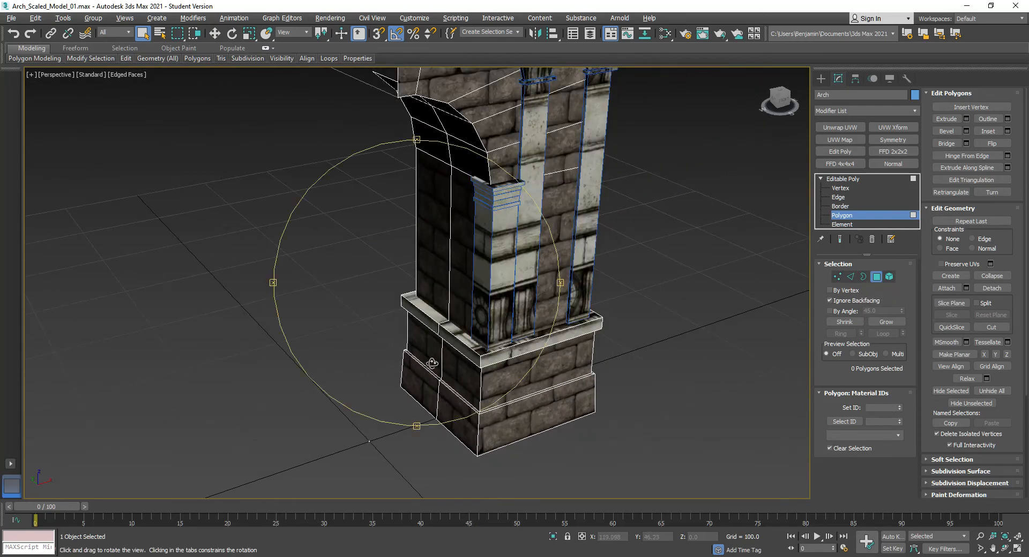
pyautogui.moveTo(417, 342); pyautogui.dragTo(415, 338)
pyautogui.rightClick(414, 338)
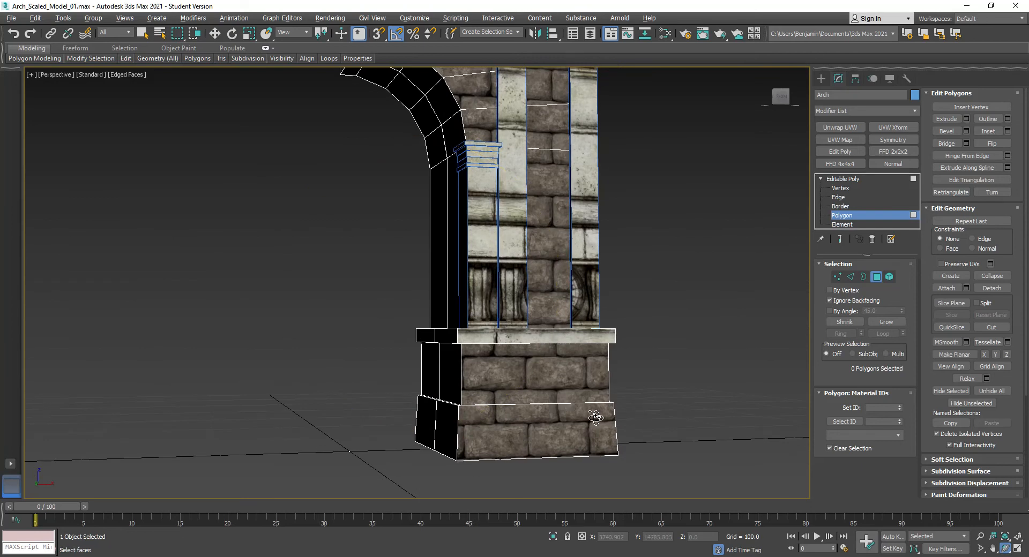
pyautogui.press('q')
# Step: Apply an Unwrap UVW modifier to the arch and show only the 1:A_Brick UVs in the UV editor
pyautogui.click(849, 179)
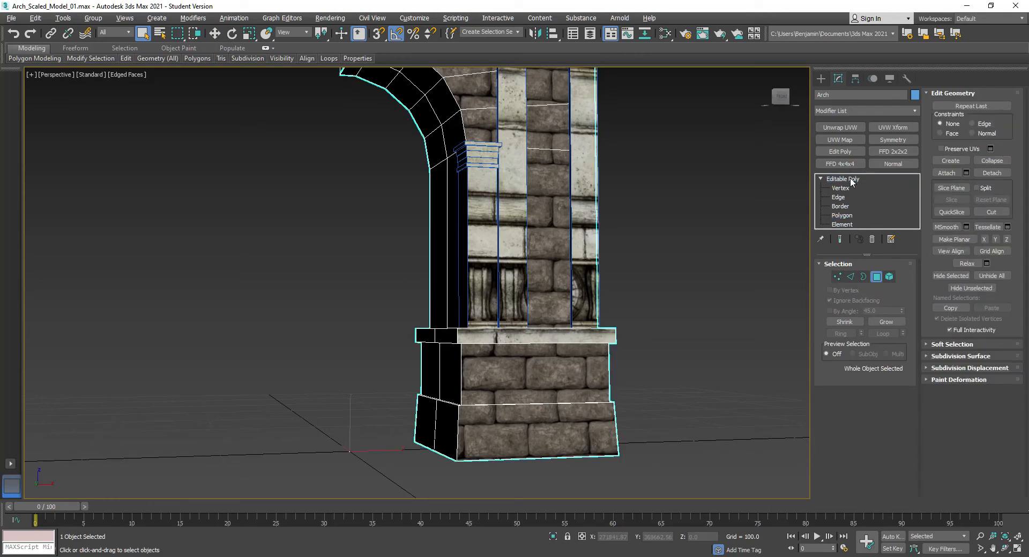
pyautogui.click(836, 128)
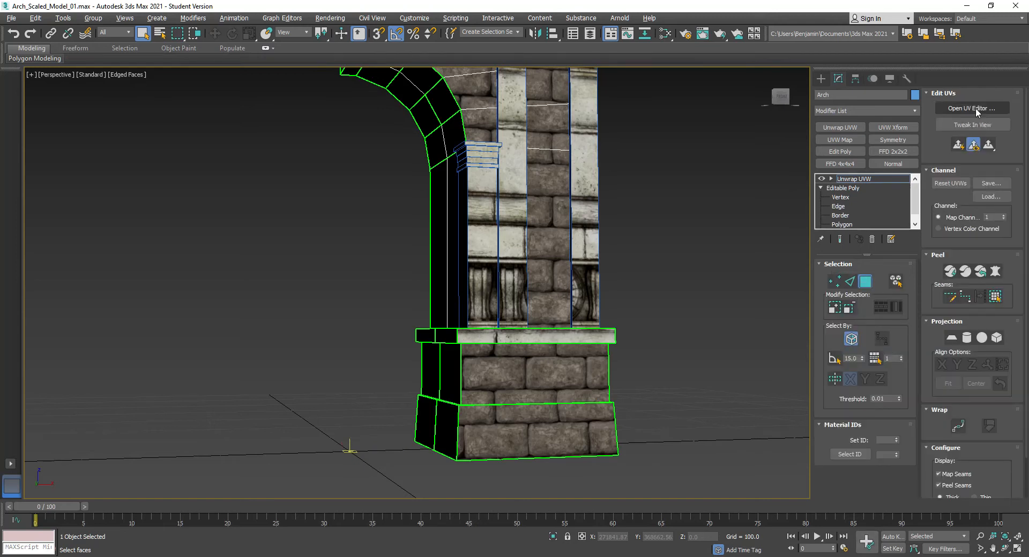
pyautogui.click(972, 108)
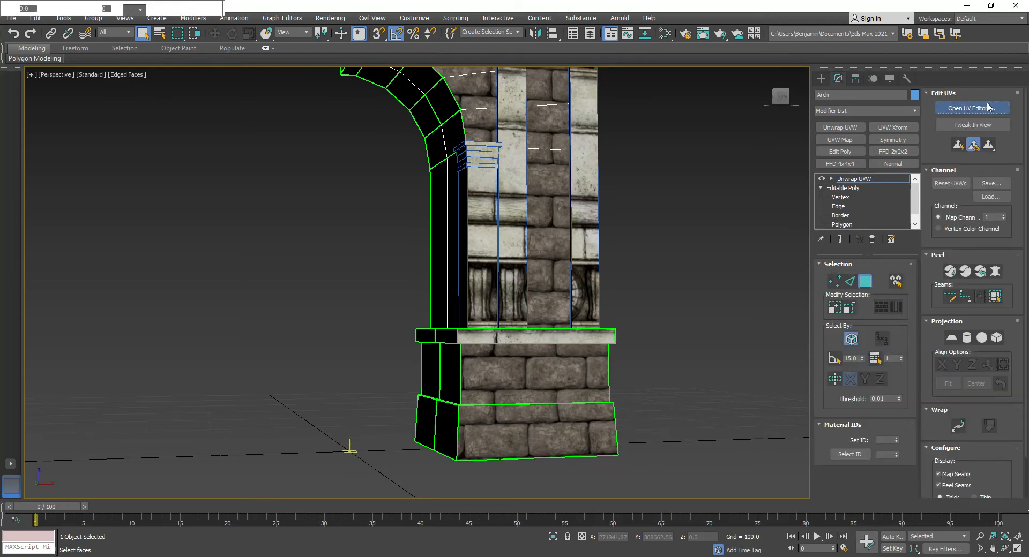
pyautogui.scroll(-8, 128, 266)
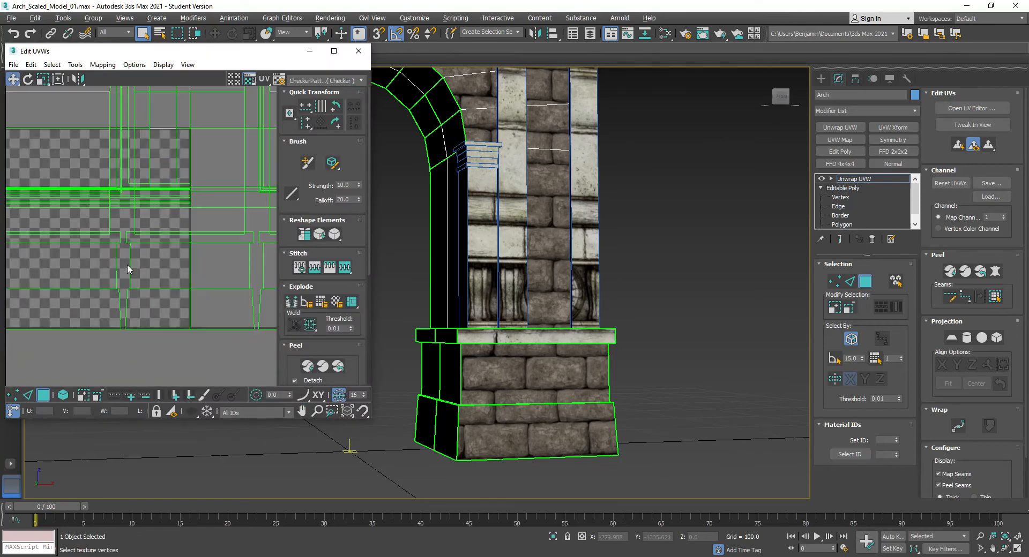
pyautogui.click(269, 413)
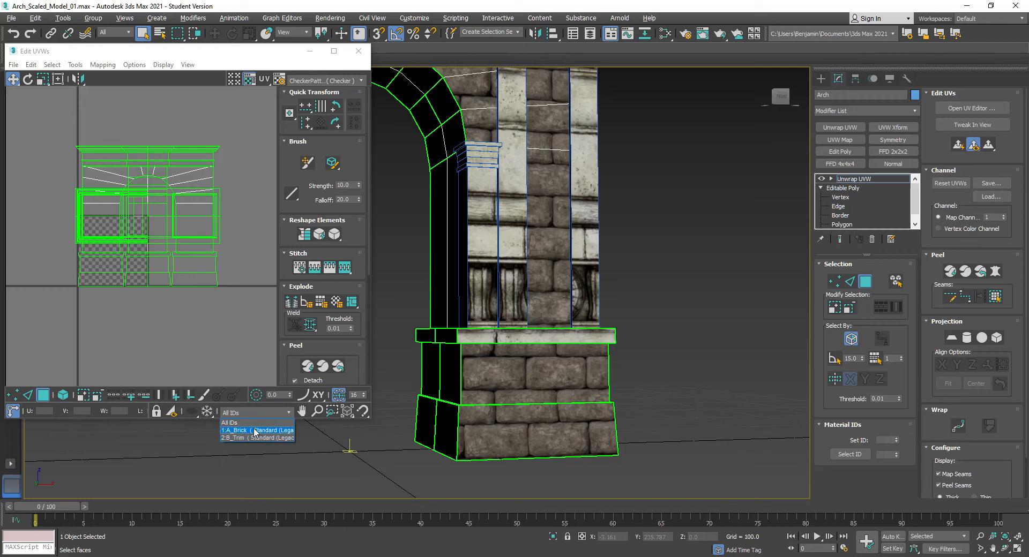
pyautogui.click(253, 430)
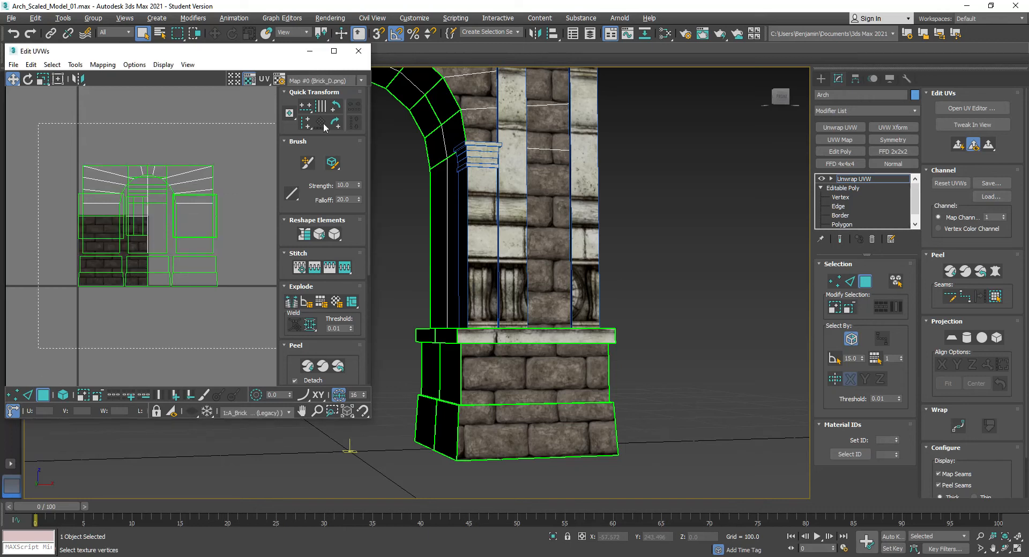
# Step: Shift all brick UV vertices above the base row vertically upward, aligning the pedestal's lower block seam with a mortar line
pyautogui.hotkey('ctrl', 'a')
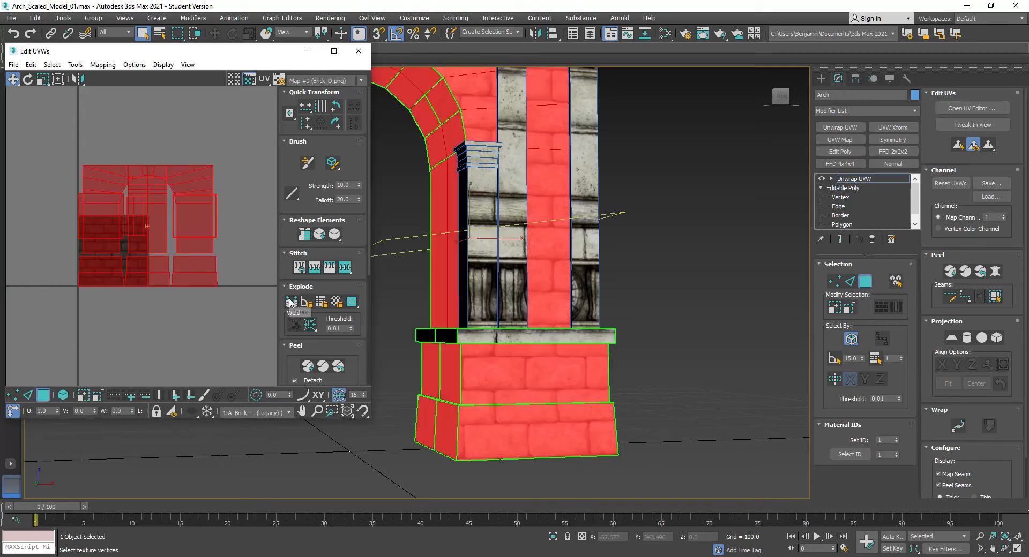
pyautogui.click(165, 310)
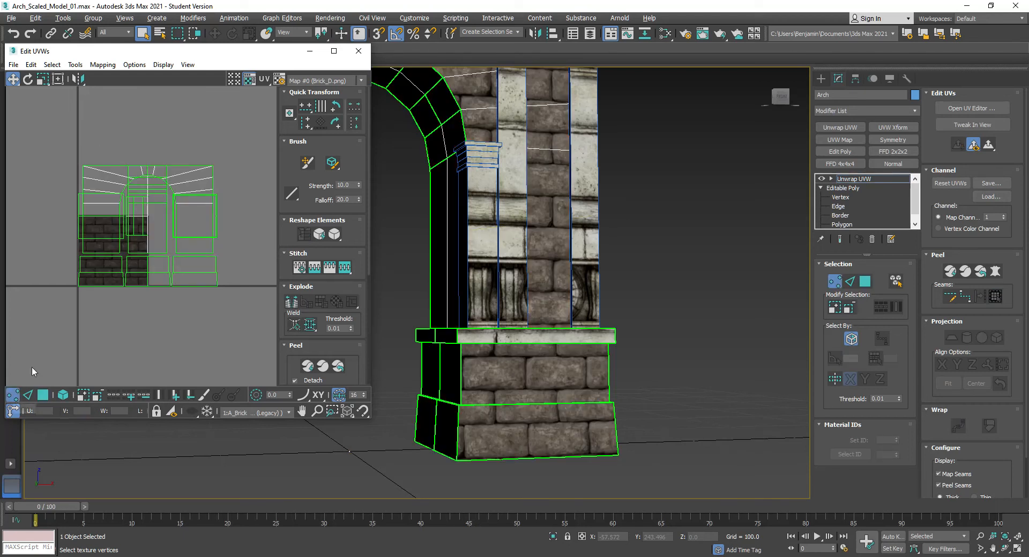
pyautogui.moveTo(52, 127); pyautogui.dragTo(244, 277)
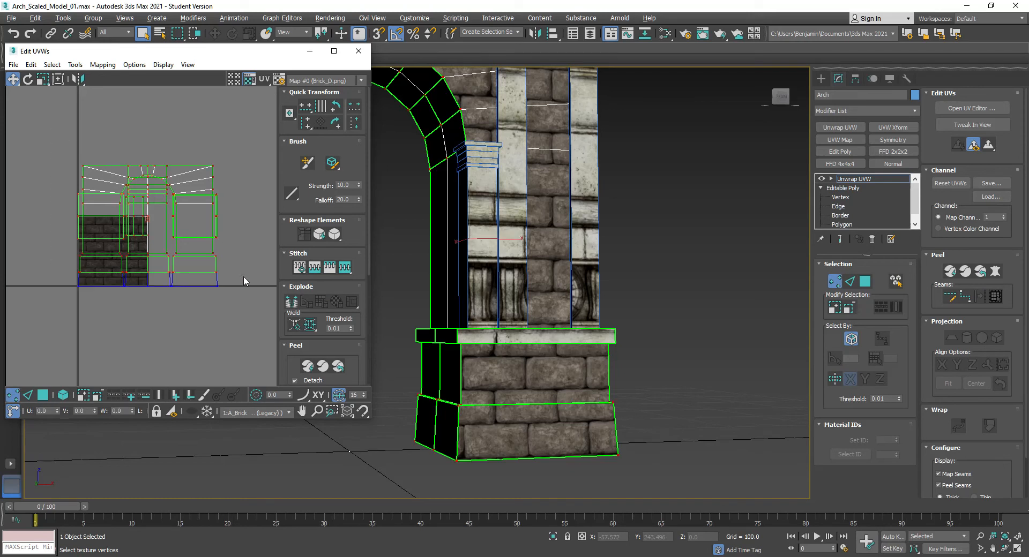
pyautogui.scroll(3, 115, 259)
pyautogui.moveTo(10, 77); pyautogui.dragTo(15, 112)
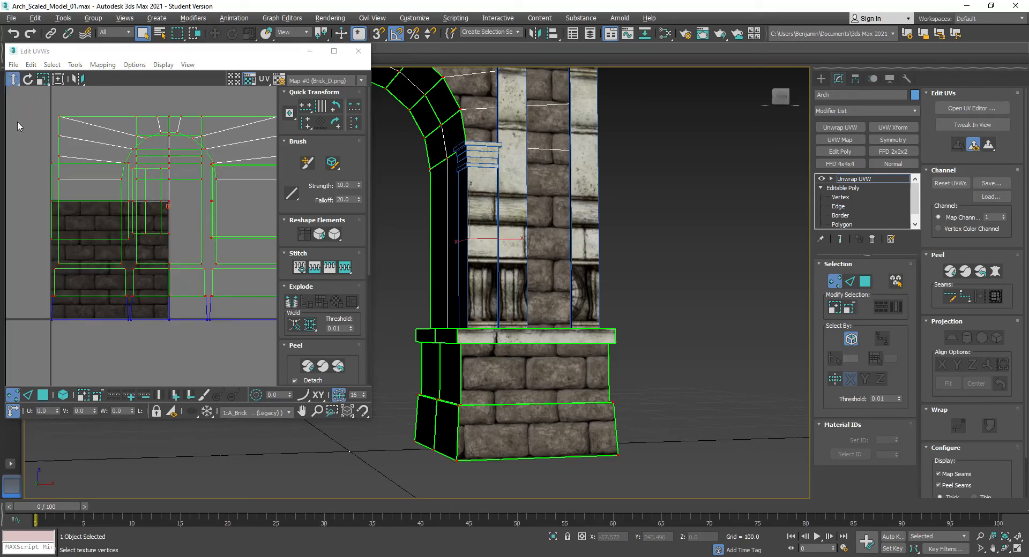
pyautogui.scroll(6, 136, 294)
pyautogui.moveTo(118, 304); pyautogui.dragTo(123, 279)
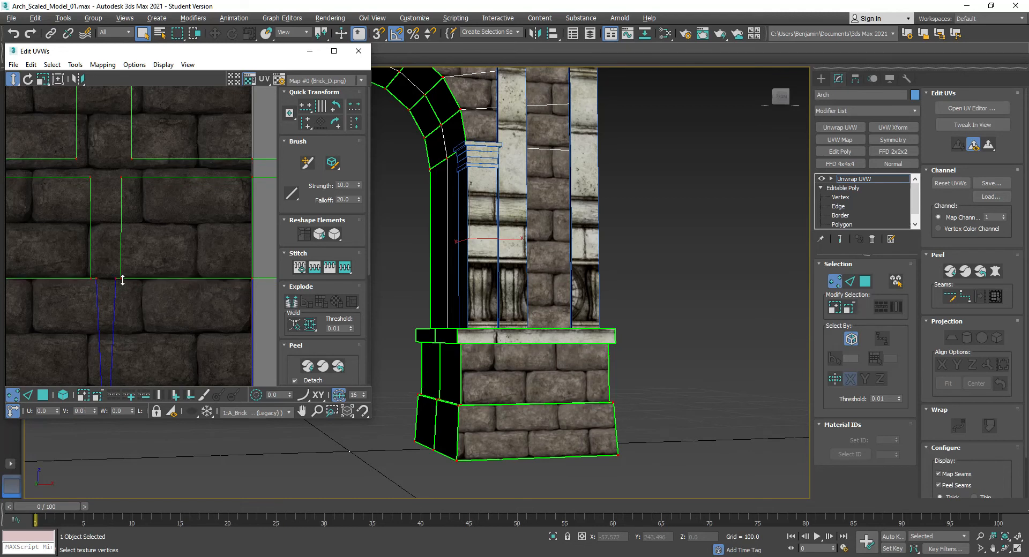
# Step: Deselect the lower seam's UV vertices and raise the rest slightly, aligning the pedestal's upper block top with a mortar line
pyautogui.scroll(-6, 123, 279)
pyautogui.moveTo(47, 272); pyautogui.dragTo(381, 294)
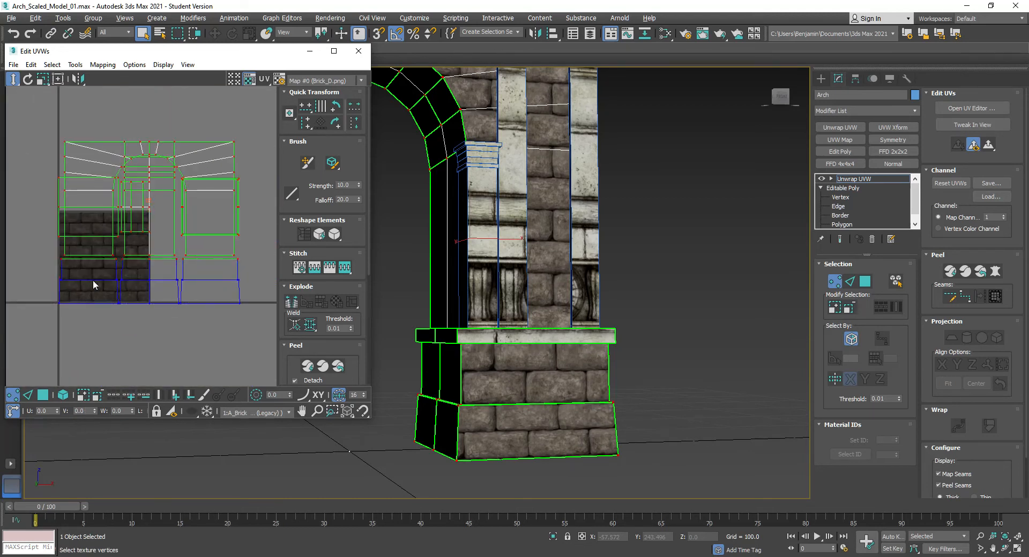
pyautogui.scroll(10, 110, 278)
pyautogui.moveTo(194, 191); pyautogui.dragTo(193, 183)
pyautogui.scroll(-4, 193, 182)
pyautogui.scroll(-4, 194, 200)
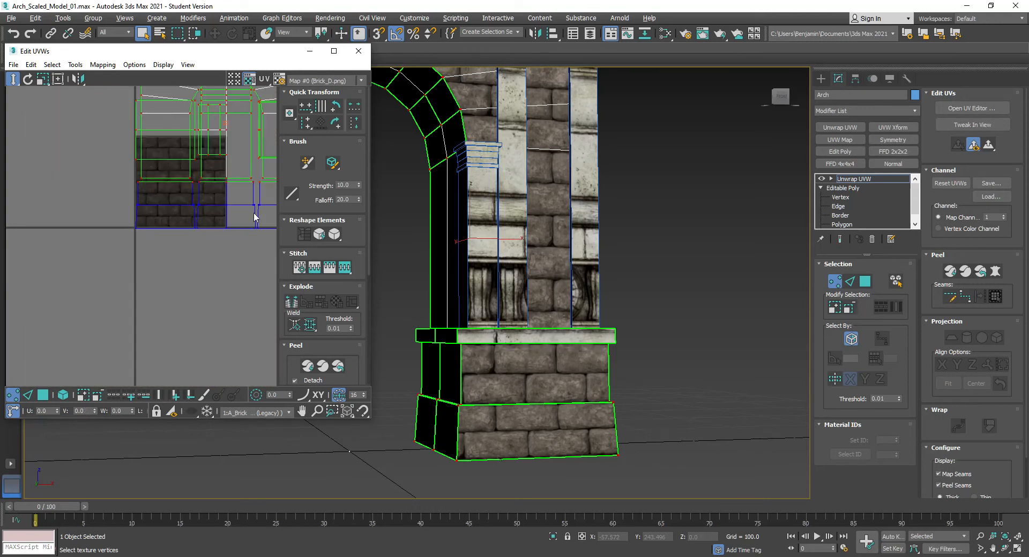
# Step: Deselect the pedestal top's UV vertices and move the wall's UV vertices up so its lower edge meets a mortar line
pyautogui.keyDown('alt'); pyautogui.moveTo(113, 258); pyautogui.dragTo(272, 219); pyautogui.keyUp('alt')
pyautogui.scroll(4, 97, 224)
pyautogui.scroll(3, 87, 234)
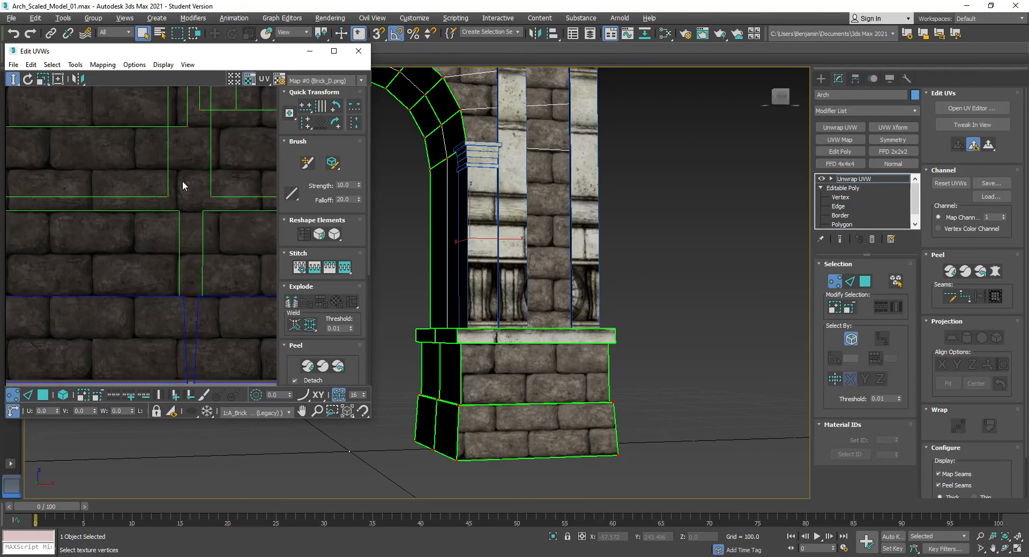
pyautogui.moveTo(171, 197); pyautogui.dragTo(175, 170)
pyautogui.scroll(-5, 177, 182)
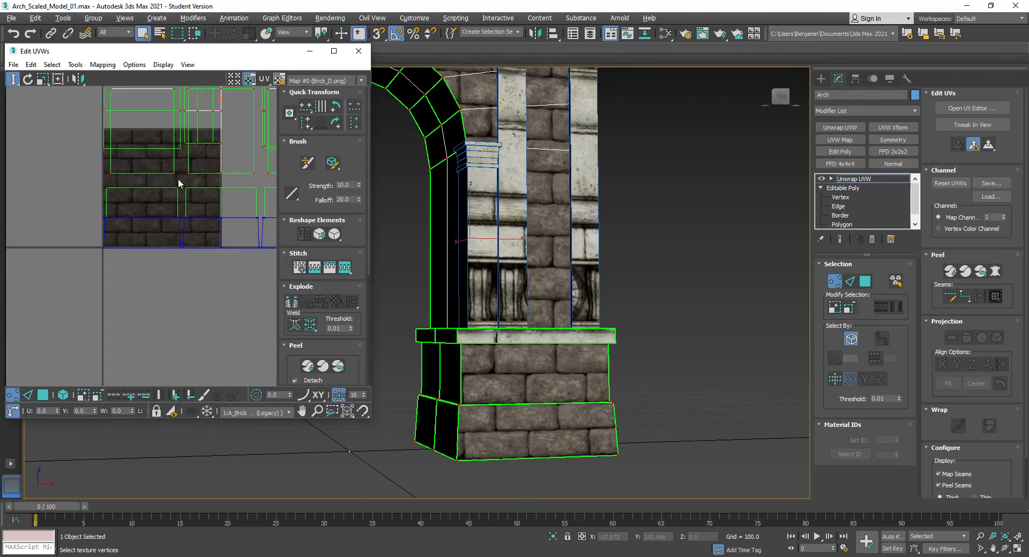
# Step: Raise the UV vertices along the brick wall's top edge to V 1.894, undoing and redoing the move to compare
pyautogui.moveTo(178, 186); pyautogui.dragTo(131, 320, button='middle')
pyautogui.moveTo(548, 170); pyautogui.dragTo(593, 274, button='middle')
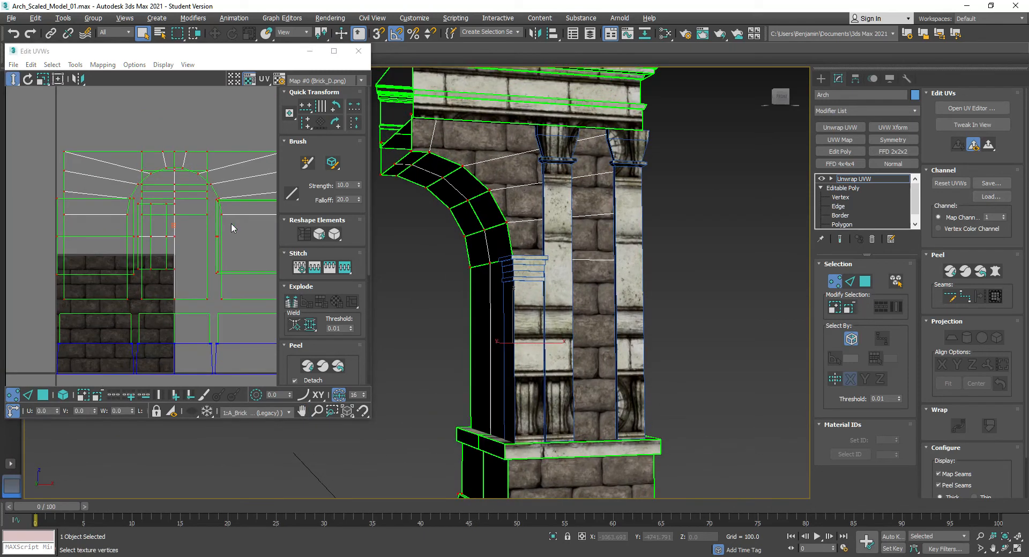
pyautogui.moveTo(61, 128); pyautogui.dragTo(27, 134, button='middle')
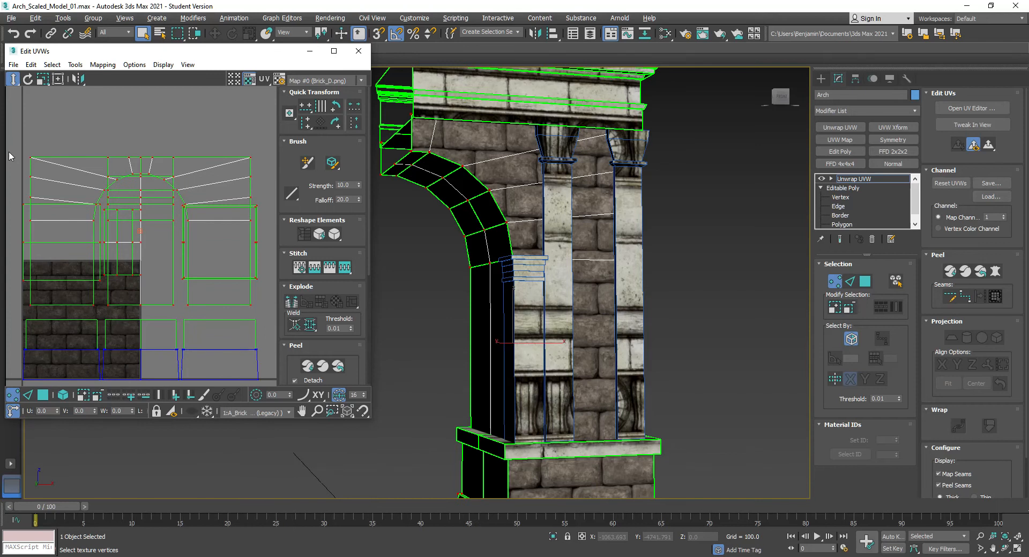
pyautogui.click(141, 157)
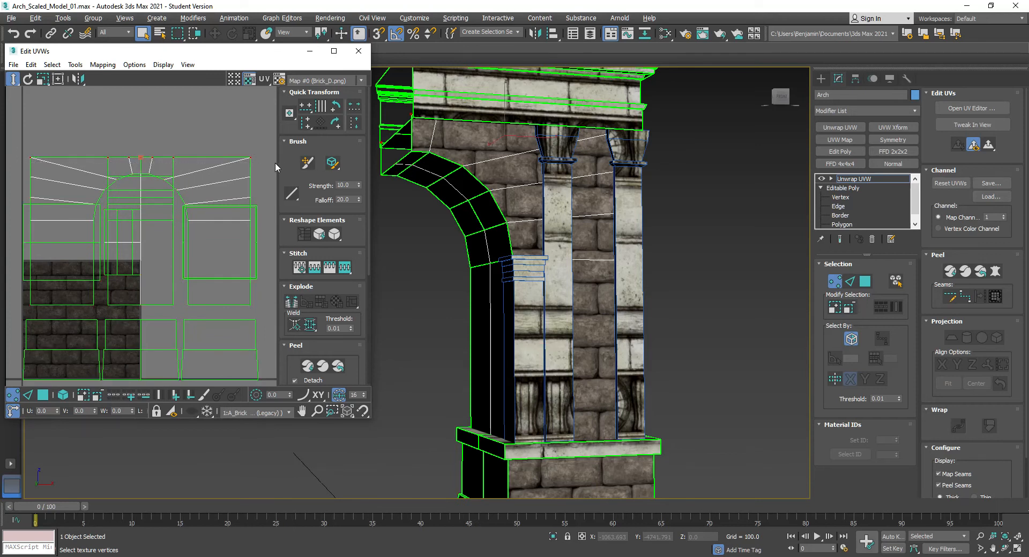
pyautogui.click(16, 412)
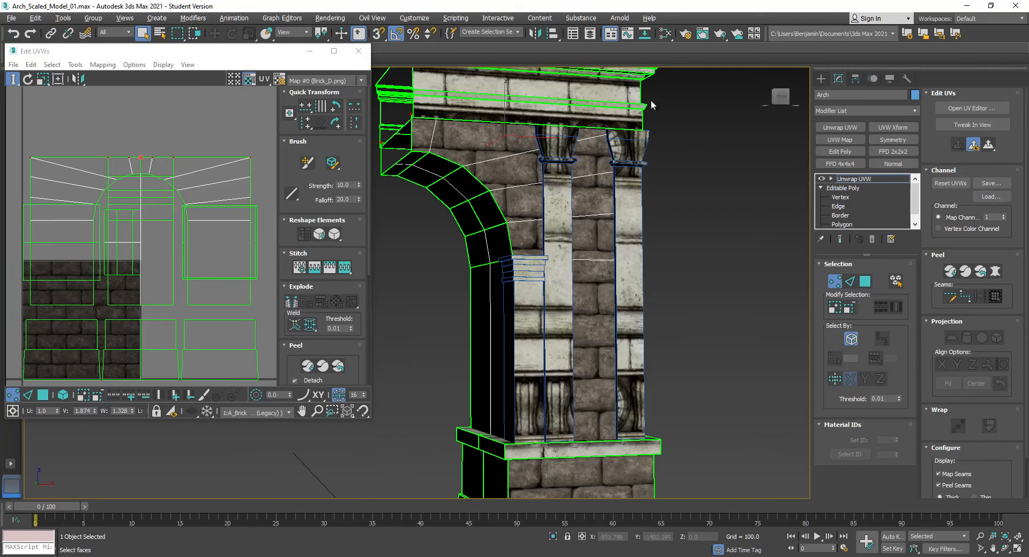
pyautogui.scroll(5, 518, 150)
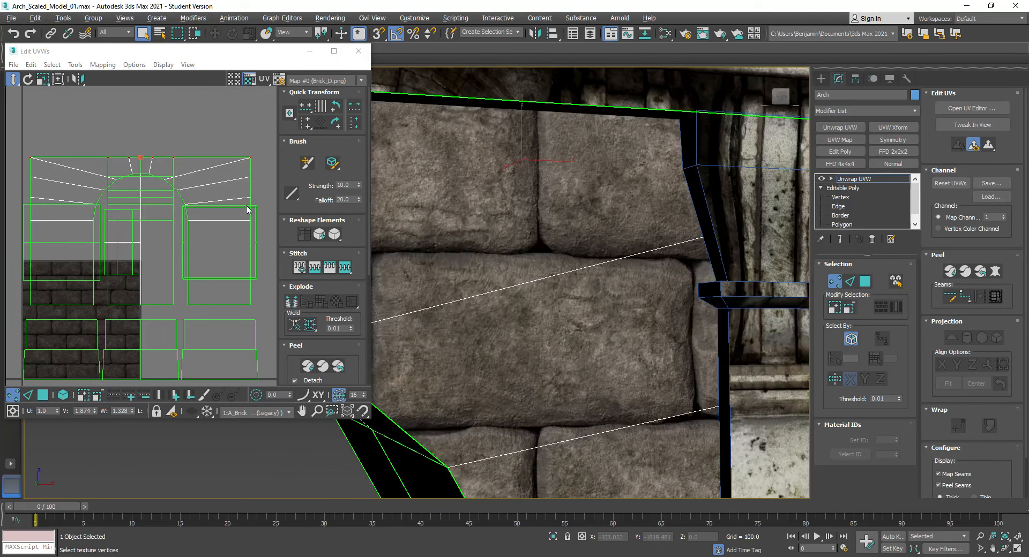
pyautogui.scroll(4, 220, 167)
pyautogui.moveTo(112, 151); pyautogui.dragTo(110, 146)
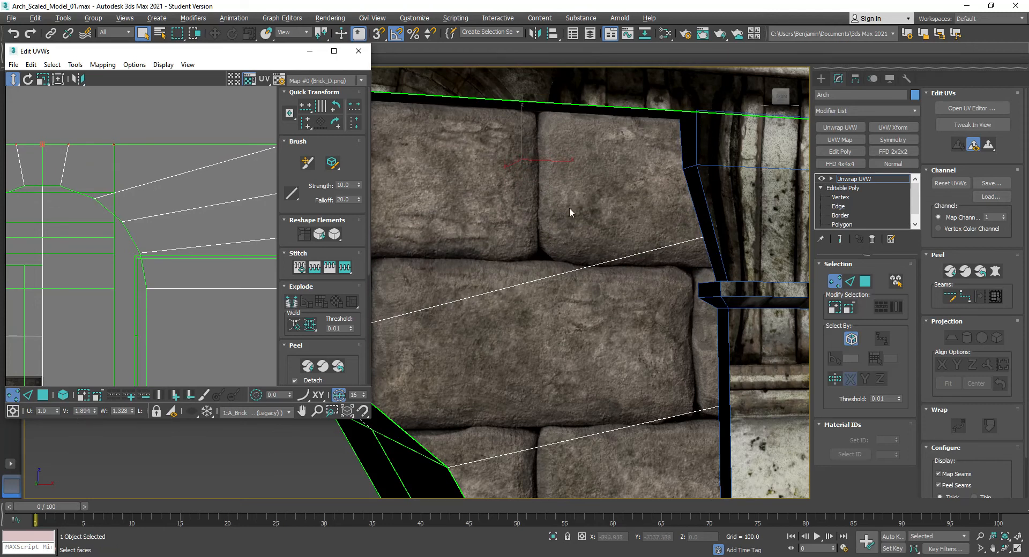
pyautogui.scroll(-5, 576, 217)
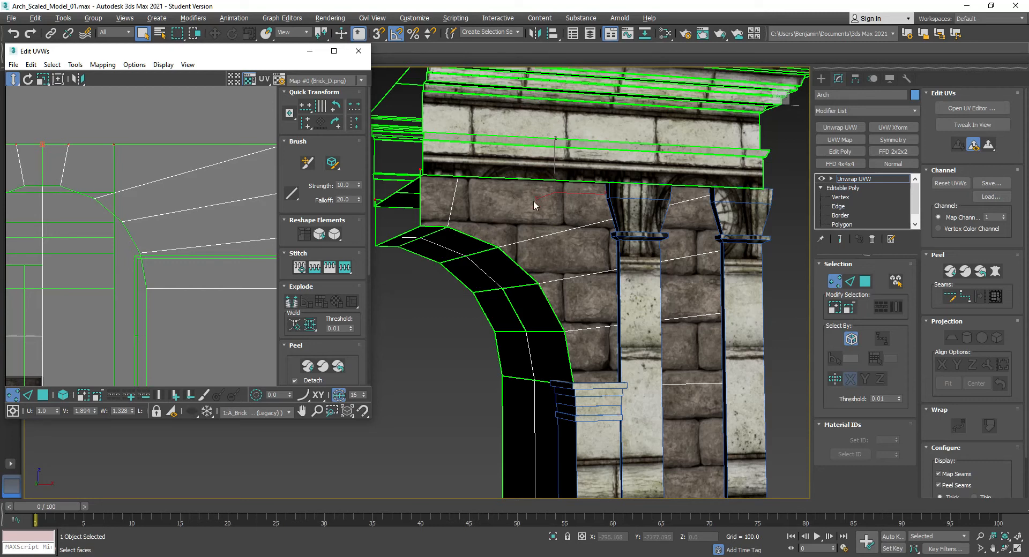
pyautogui.hotkey('ctrl', 'z')
pyautogui.click(29, 37)
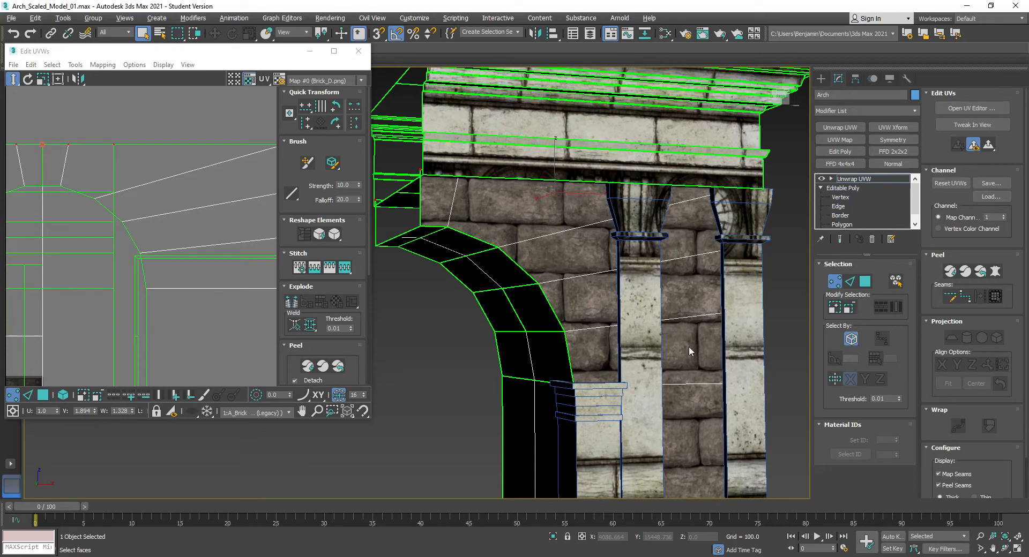
# Step: Examine from several distances and angles how the brick mortar lines meet the arch wall and pedestal edges
pyautogui.scroll(-2, 659, 332)
pyautogui.moveTo(654, 340); pyautogui.dragTo(652, 268, button='middle')
pyautogui.hotkey('ctrl', 'r')
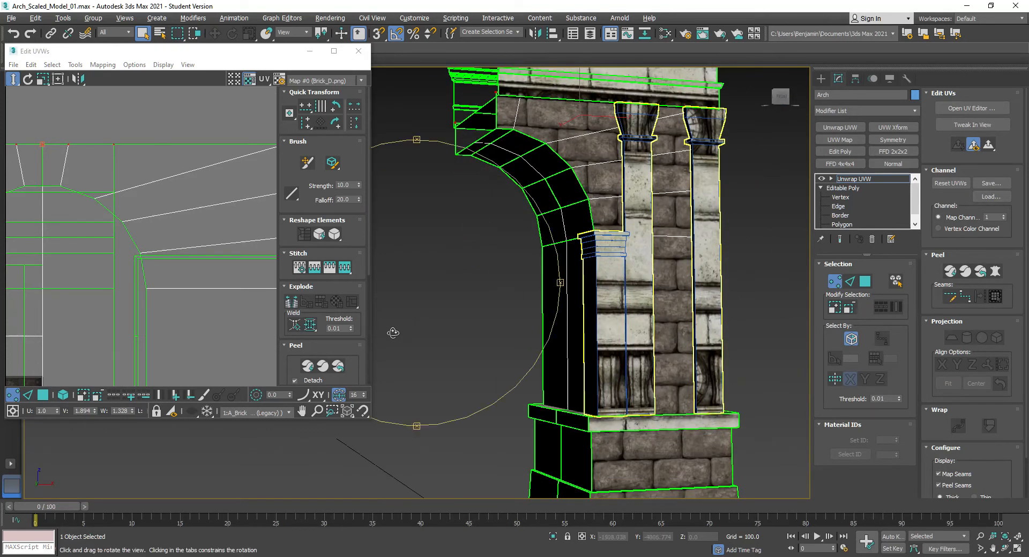
pyautogui.hotkey('ctrl', 'r')
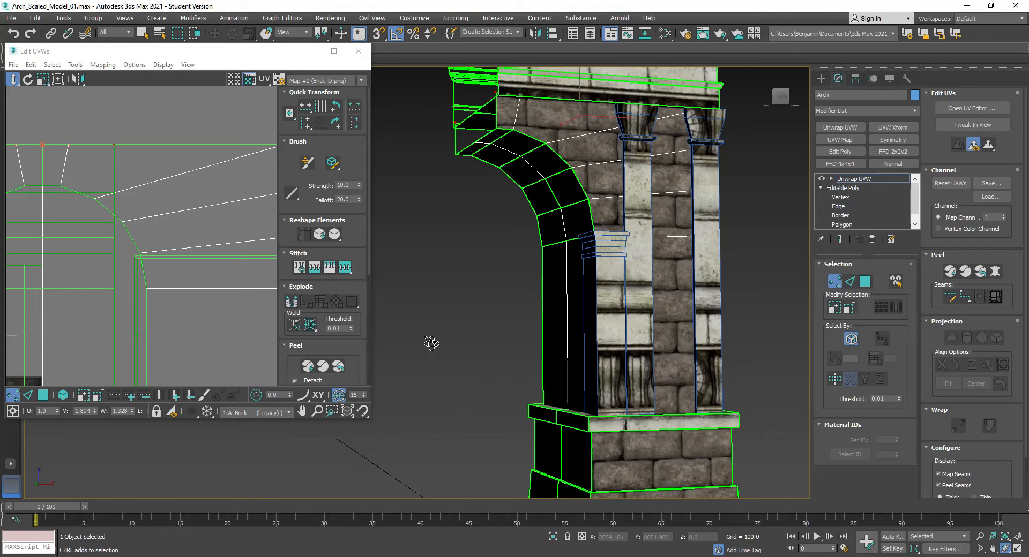
pyautogui.moveTo(501, 330); pyautogui.dragTo(479, 326)
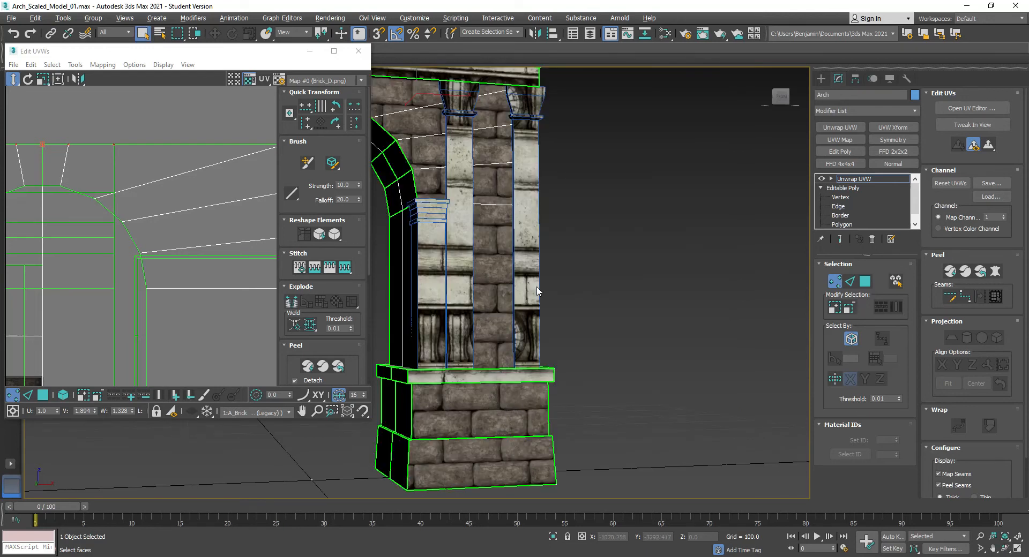
pyautogui.scroll(-3, 485, 255)
pyautogui.moveTo(486, 255); pyautogui.dragTo(592, 265, button='middle')
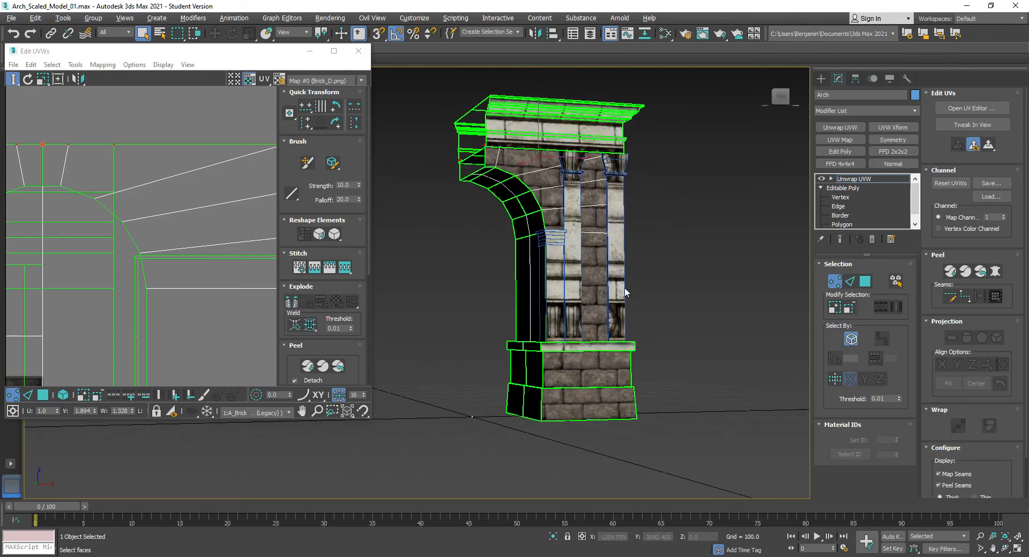
# Step: Select the square UV island overlapping the right-hand wall section as polygons, leaving the surrounding wall UVs out of the selection
pyautogui.scroll(-6, 156, 268)
pyautogui.moveTo(153, 214); pyautogui.dragTo(212, 225, button='middle')
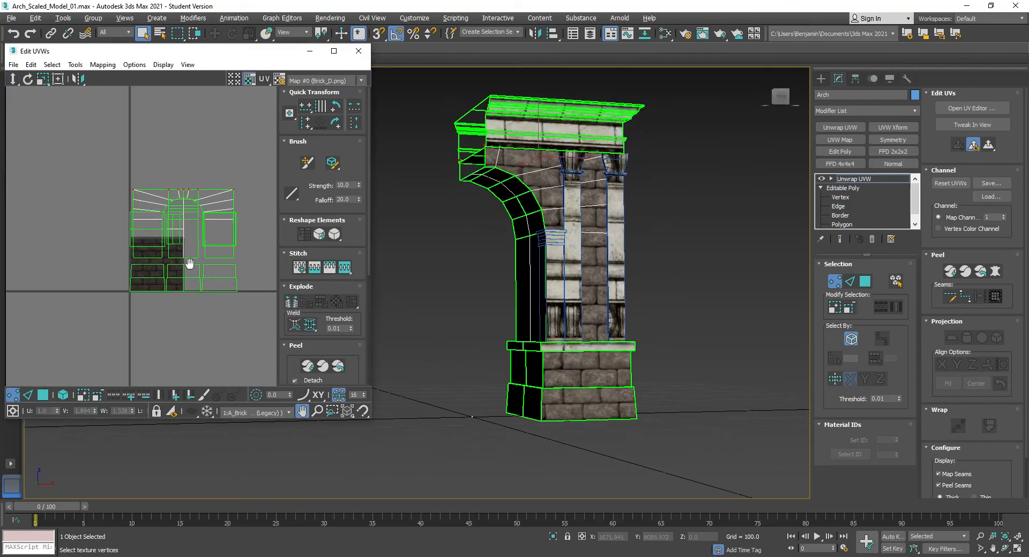
pyautogui.moveTo(115, 247); pyautogui.dragTo(252, 205)
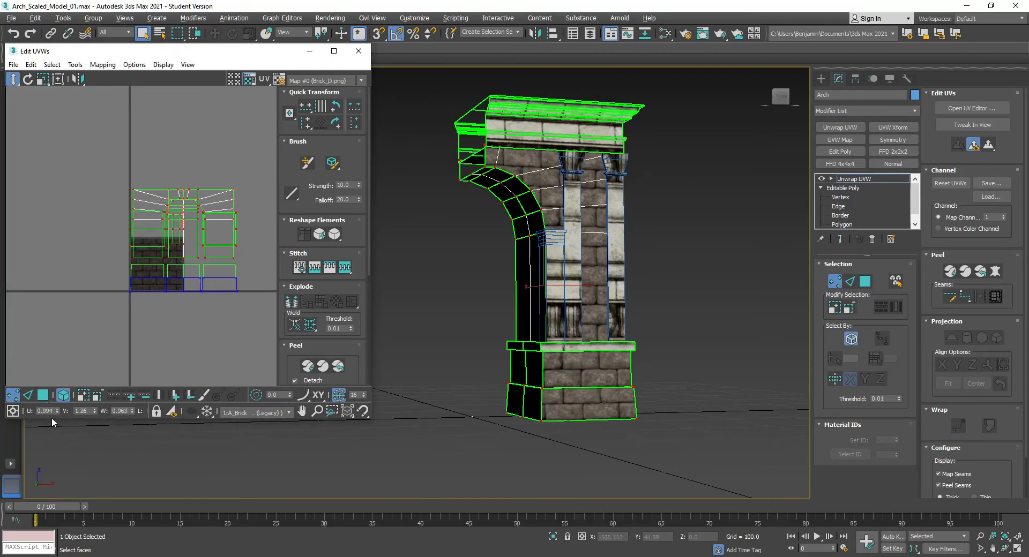
pyautogui.click(45, 394)
pyautogui.click(47, 399)
pyautogui.moveTo(80, 164); pyautogui.dragTo(272, 252)
pyautogui.keyDown('alt'); pyautogui.moveTo(94, 165); pyautogui.dragTo(288, 192); pyautogui.keyUp('alt')
pyautogui.keyDown('alt'); pyautogui.moveTo(72, 169); pyautogui.dragTo(194, 277); pyautogui.keyUp('alt')
# Step: Locate the selected faces on the pedestal ledge and move their UV island clear of the brick layout, below the texture tile
pyautogui.hotkey('ctrl', 'r')
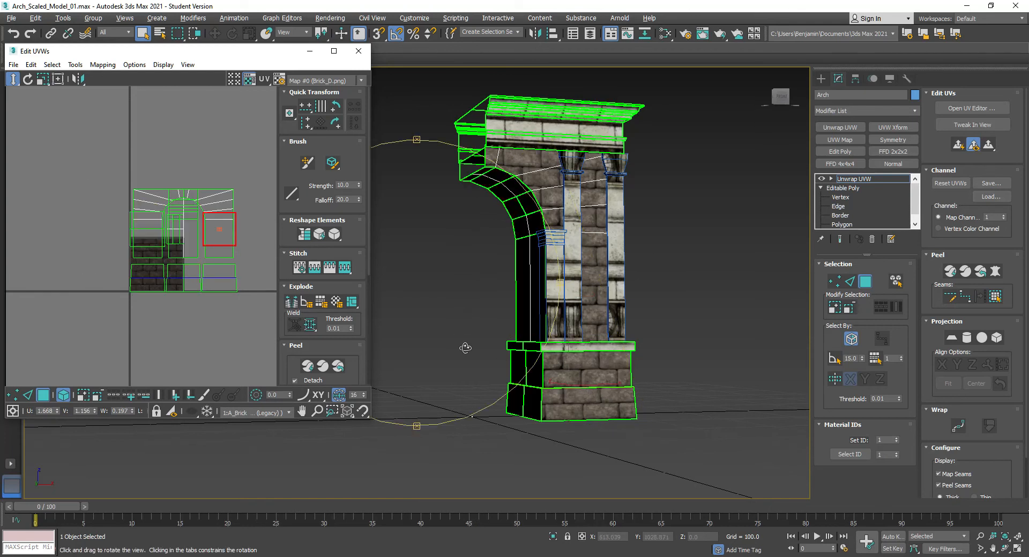
pyautogui.moveTo(470, 386); pyautogui.dragTo(641, 434)
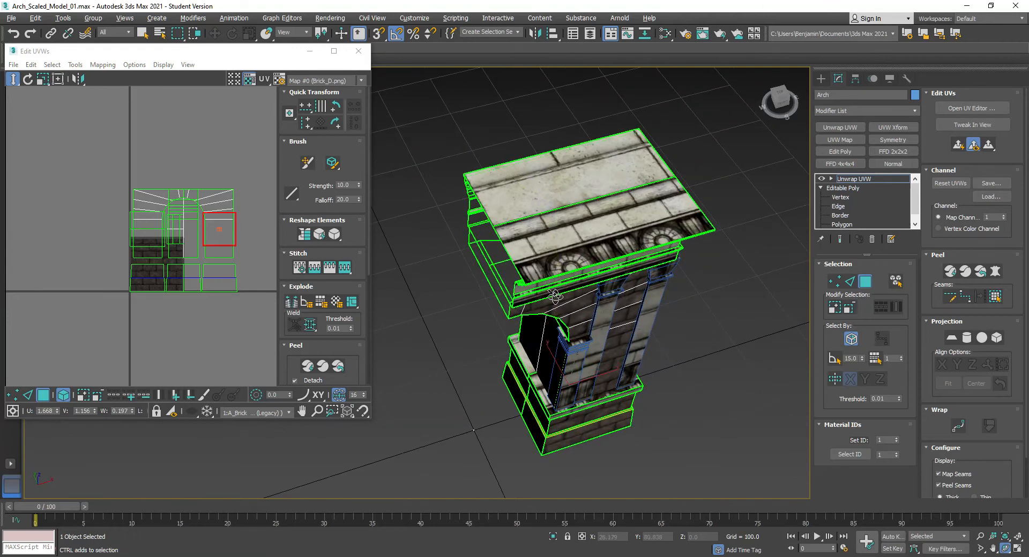
pyautogui.rightClick(547, 278)
pyautogui.hotkey('alt', 'z')
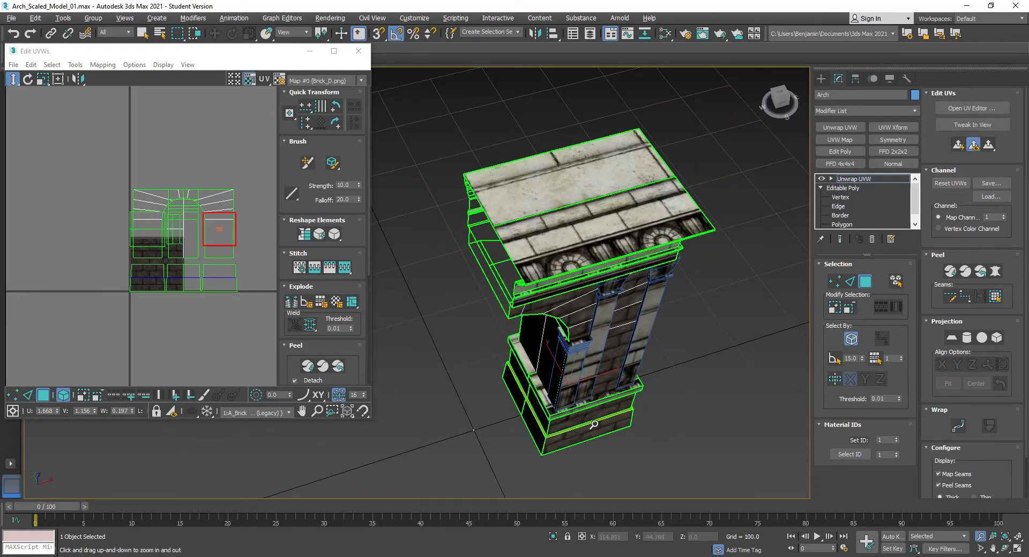
pyautogui.moveTo(588, 435); pyautogui.dragTo(602, 391)
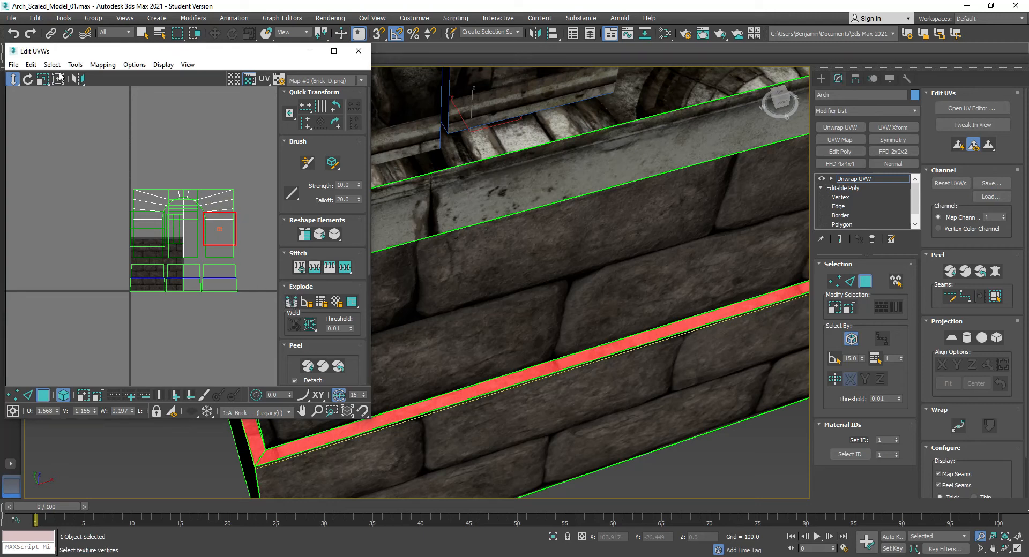
pyautogui.moveTo(13, 79); pyautogui.dragTo(16, 50)
pyautogui.click(155, 413)
pyautogui.moveTo(239, 262); pyautogui.dragTo(91, 262)
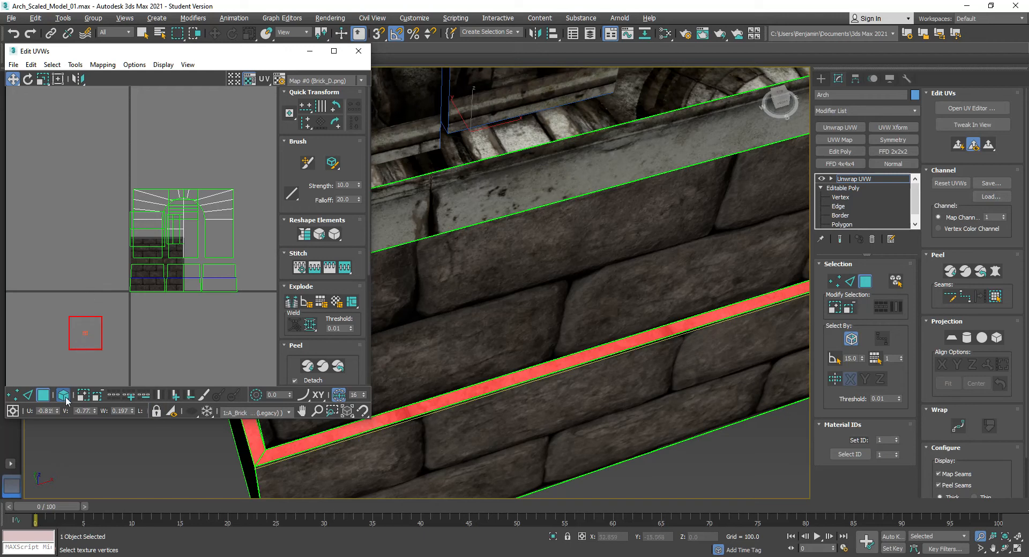
# Step: Select the lower edge of the pedestal's front ledge and stitch its UVs to the brick block beneath it
pyautogui.click(75, 371)
pyautogui.moveTo(76, 369); pyautogui.dragTo(92, 293)
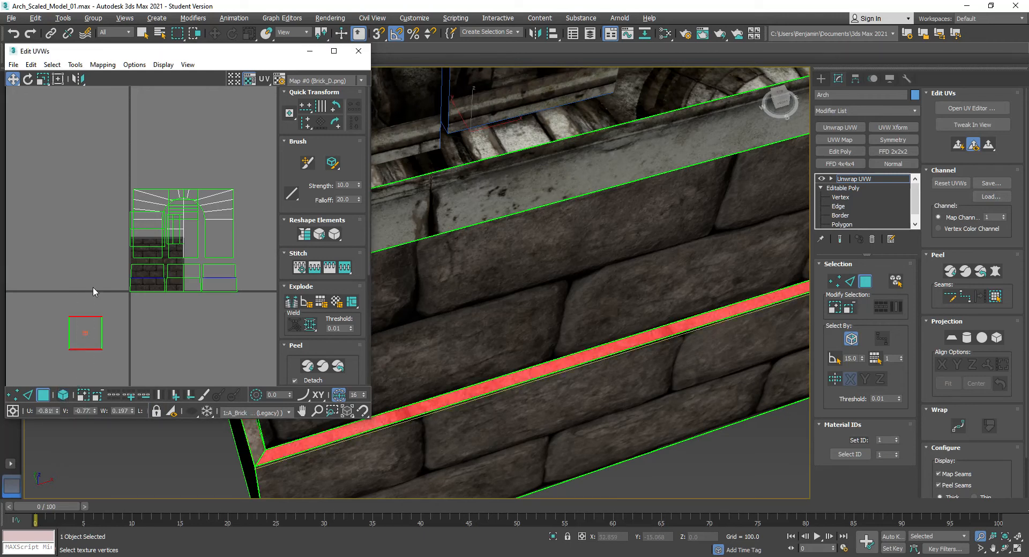
pyautogui.click(830, 180)
pyautogui.click(851, 199)
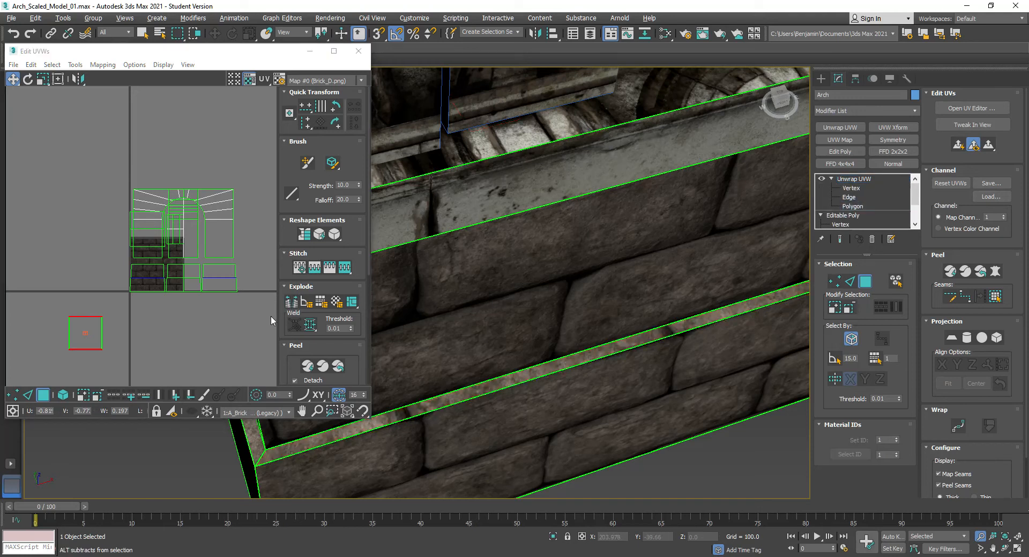
pyautogui.press('2')
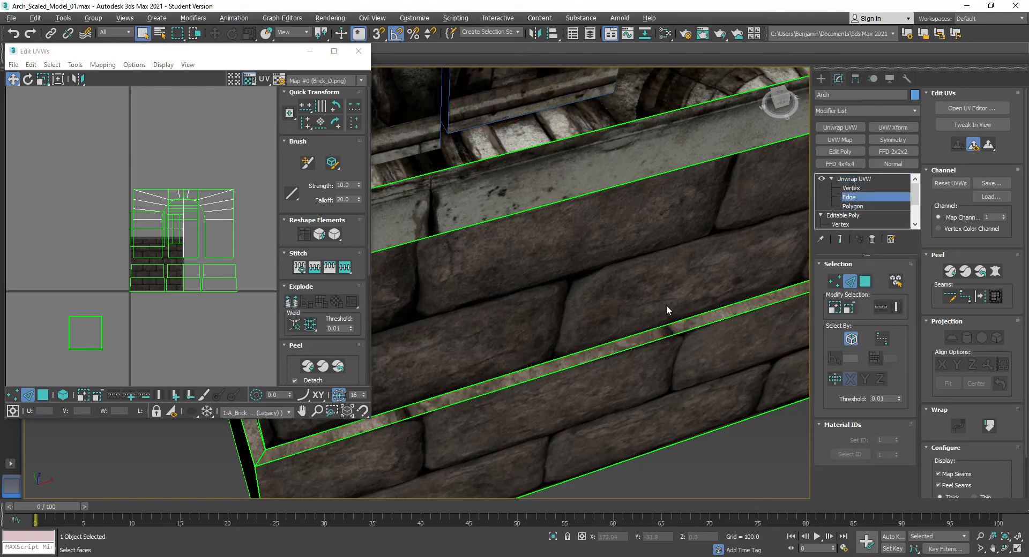
pyautogui.click(681, 333)
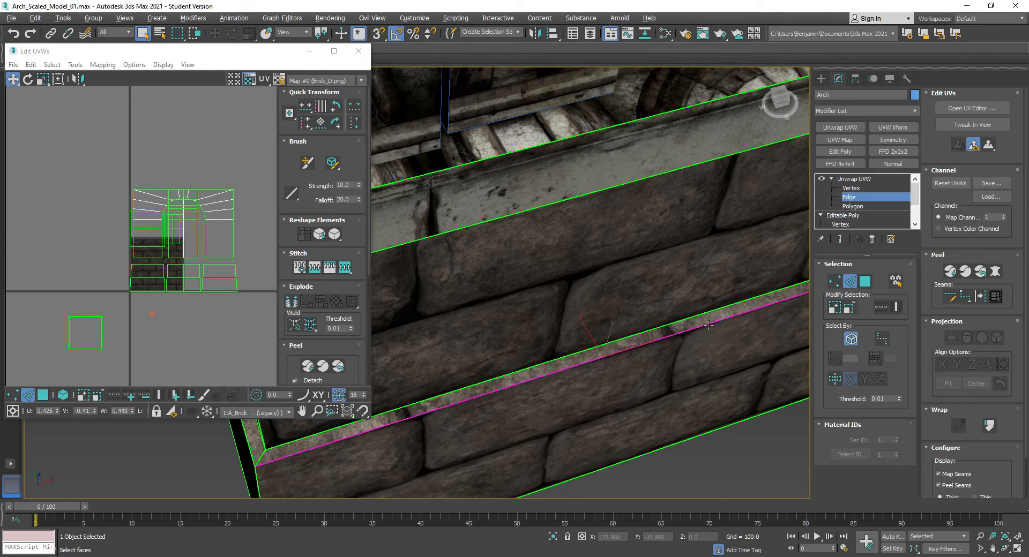
pyautogui.moveTo(119, 323); pyautogui.dragTo(26, 376)
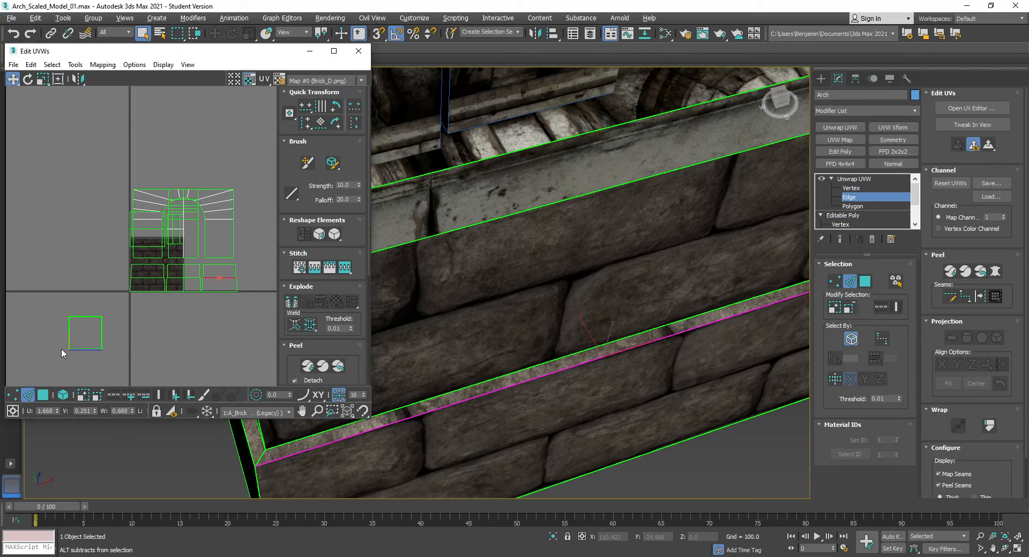
pyautogui.click(345, 267)
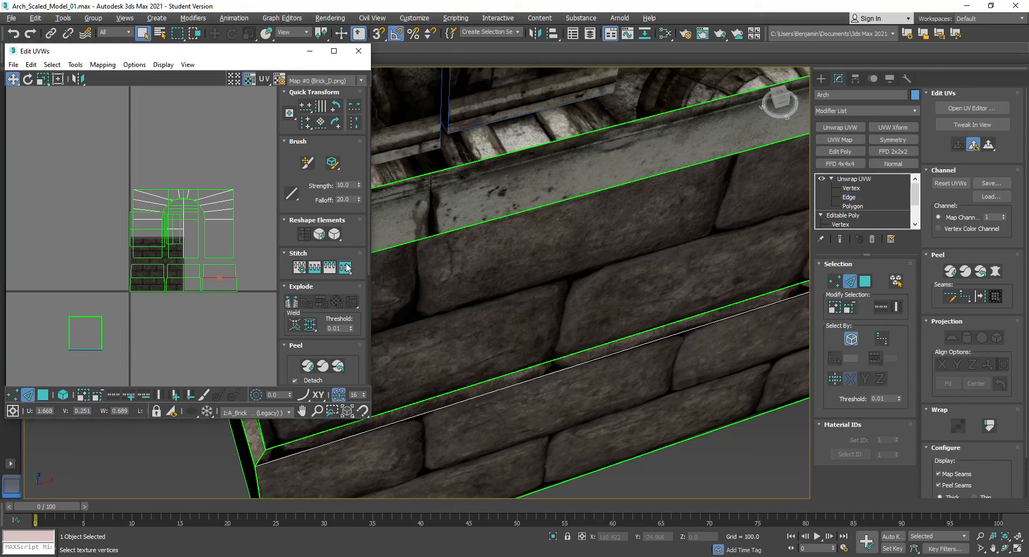
# Step: Stitch the ledge's lower edge on the pedestal's inner side, below the arch opening, to the adjoining block UVs
pyautogui.moveTo(605, 374); pyautogui.dragTo(923, 349, button='middle')
pyautogui.click(441, 230)
pyautogui.moveTo(103, 298); pyautogui.dragTo(14, 393)
pyautogui.click(347, 268)
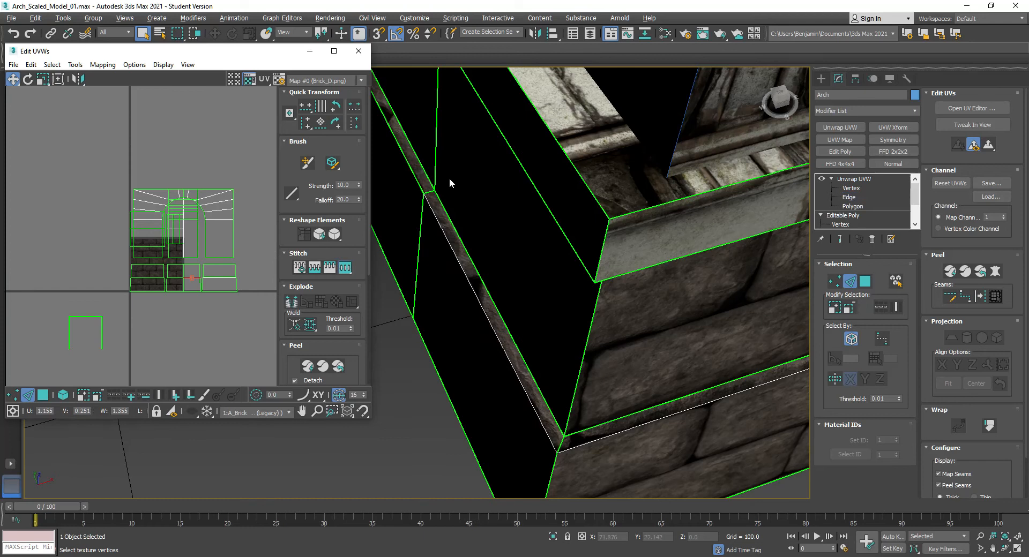
# Step: Stitch the ledge's lower edge on the pedestal's outer side to the adjoining block UVs
pyautogui.moveTo(518, 229); pyautogui.dragTo(533, 300, button='middle')
pyautogui.scroll(-8, 532, 300)
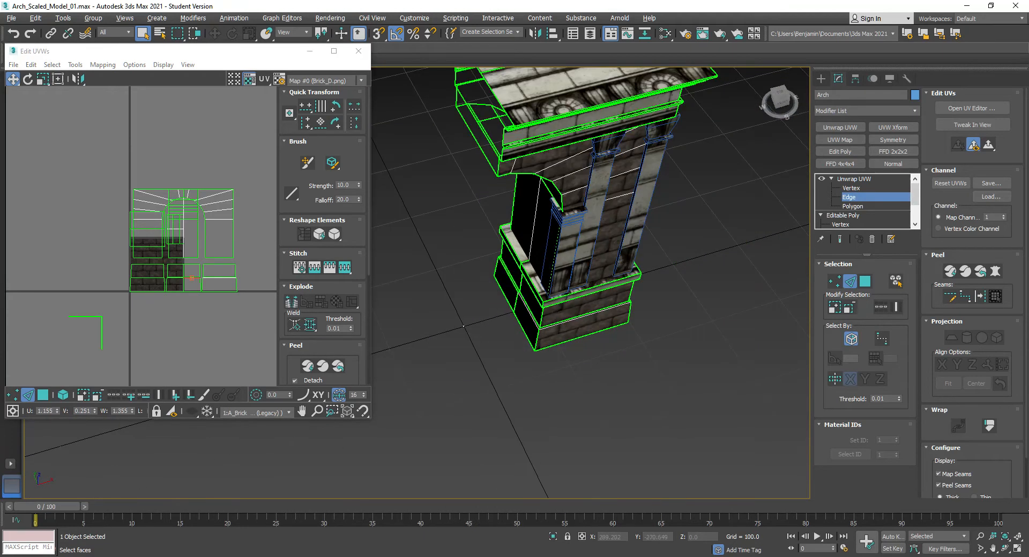
pyautogui.moveTo(785, 108); pyautogui.dragTo(744, 106)
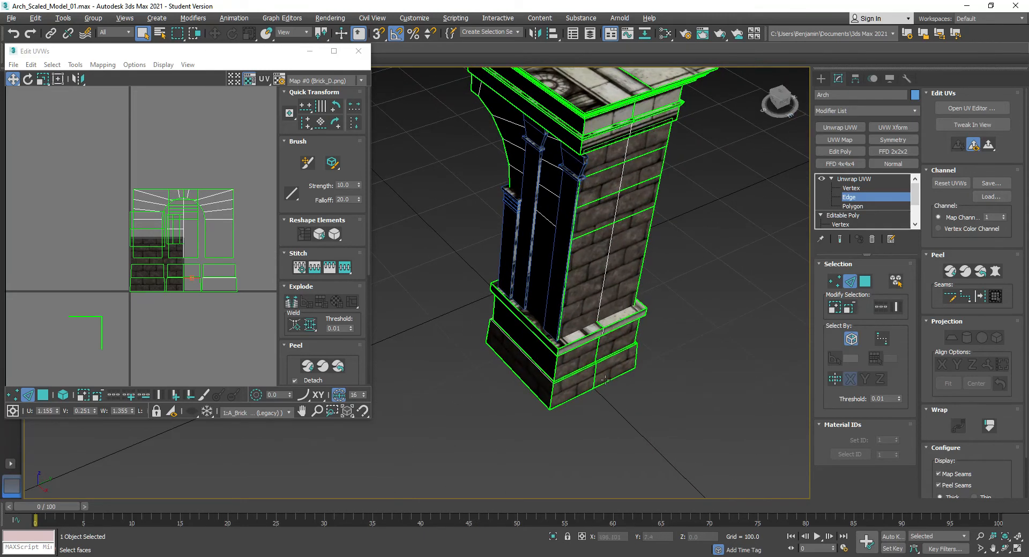
pyautogui.click(580, 371)
pyautogui.click(345, 272)
# Step: Stitch the remaining ledge edge on the back of the pedestal to the lower block UVs
pyautogui.moveTo(787, 106); pyautogui.dragTo(728, 106)
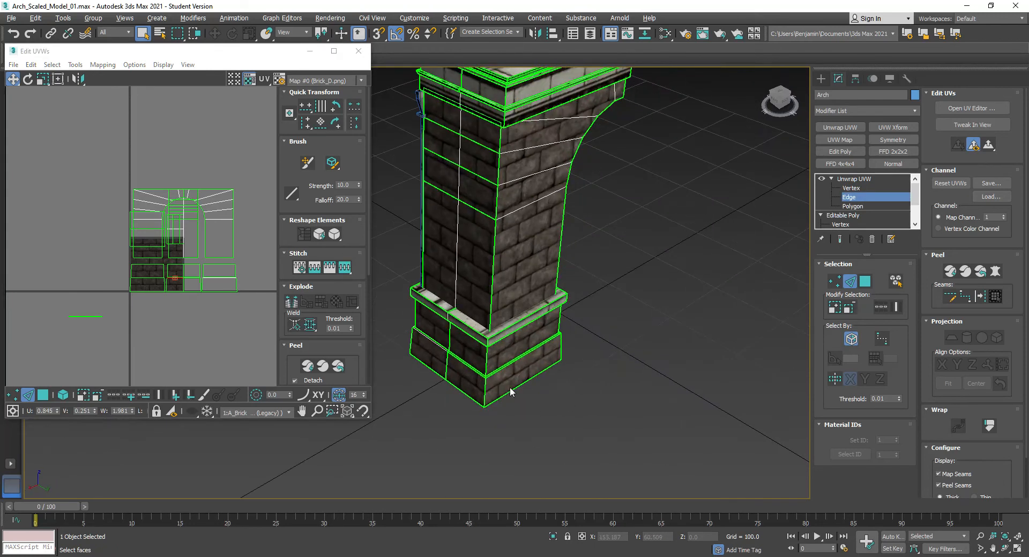
pyautogui.click(532, 350)
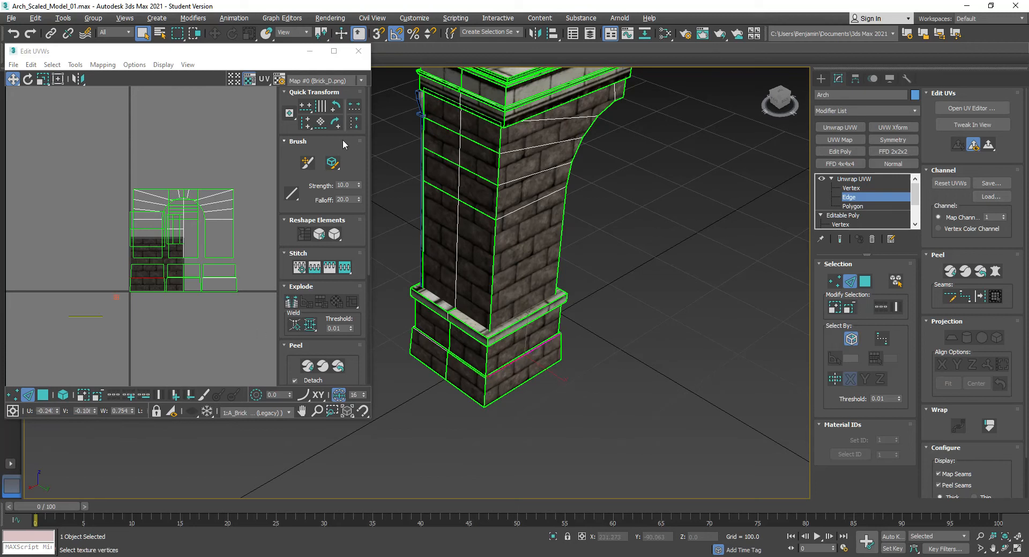
pyautogui.click(344, 268)
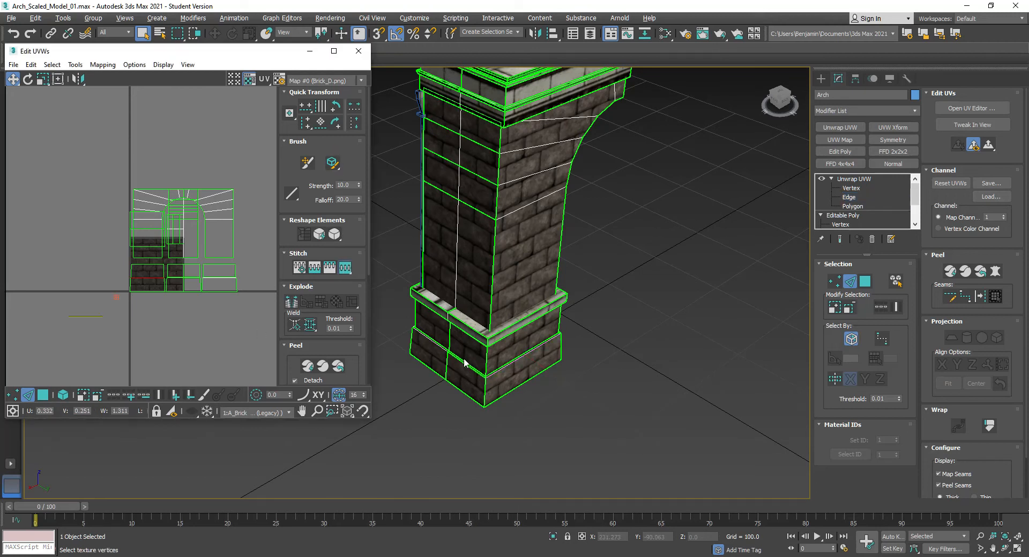
# Step: Examine the stitched ledge and block seams against the brick mortar lines in the model and an enlarged UV layout
pyautogui.scroll(3, 488, 387)
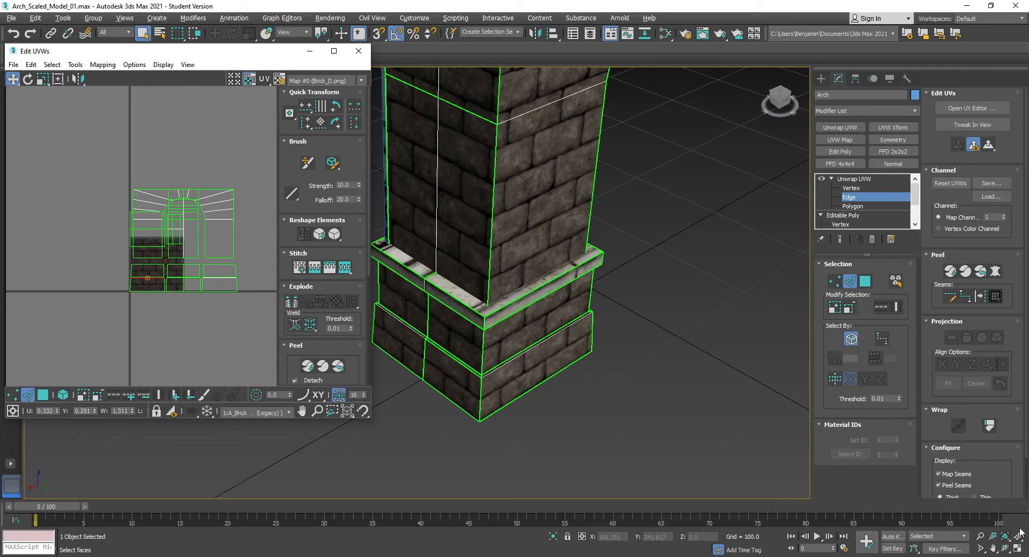
pyautogui.moveTo(500, 384); pyautogui.dragTo(602, 393, button='middle')
pyautogui.scroll(4, 160, 279)
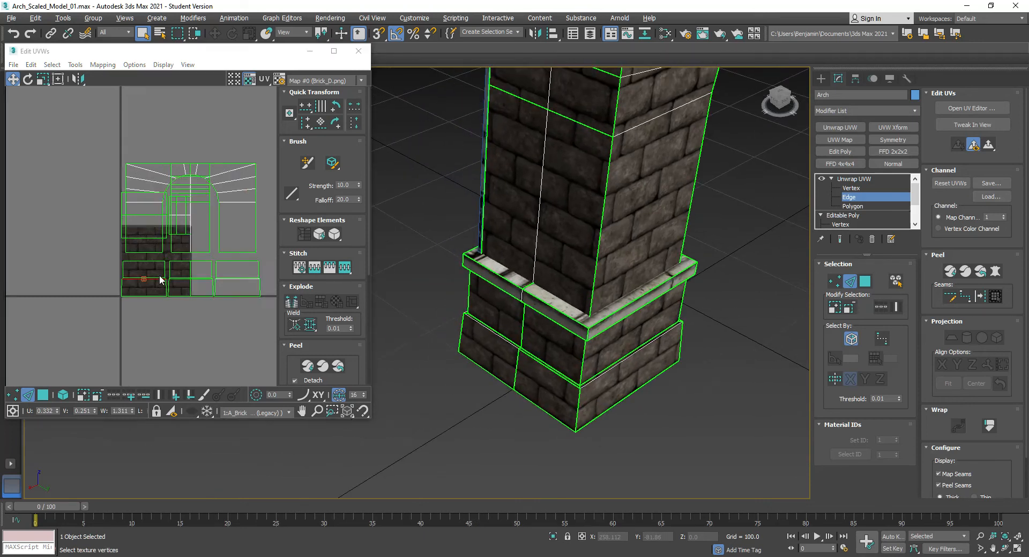
pyautogui.click(334, 51)
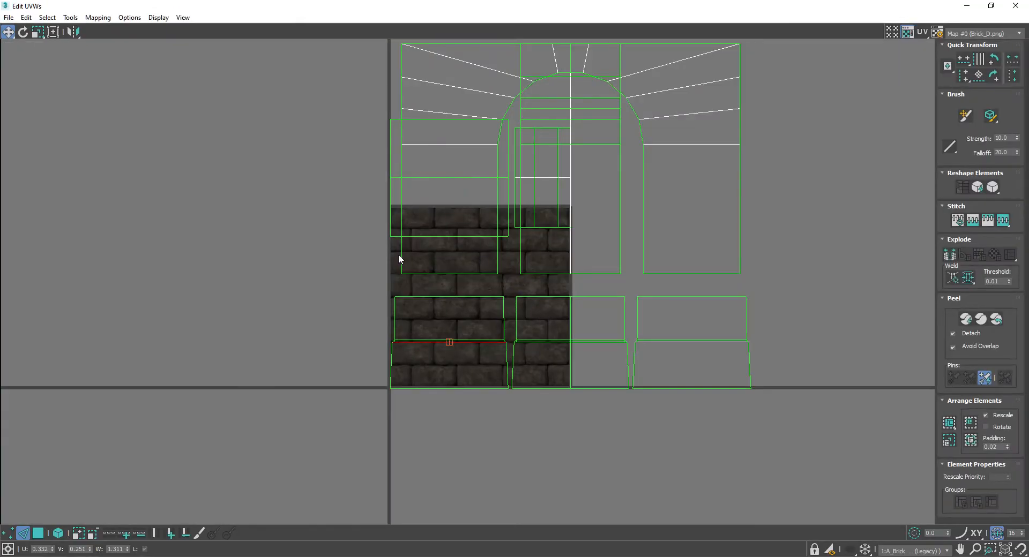
pyautogui.click(7, 533)
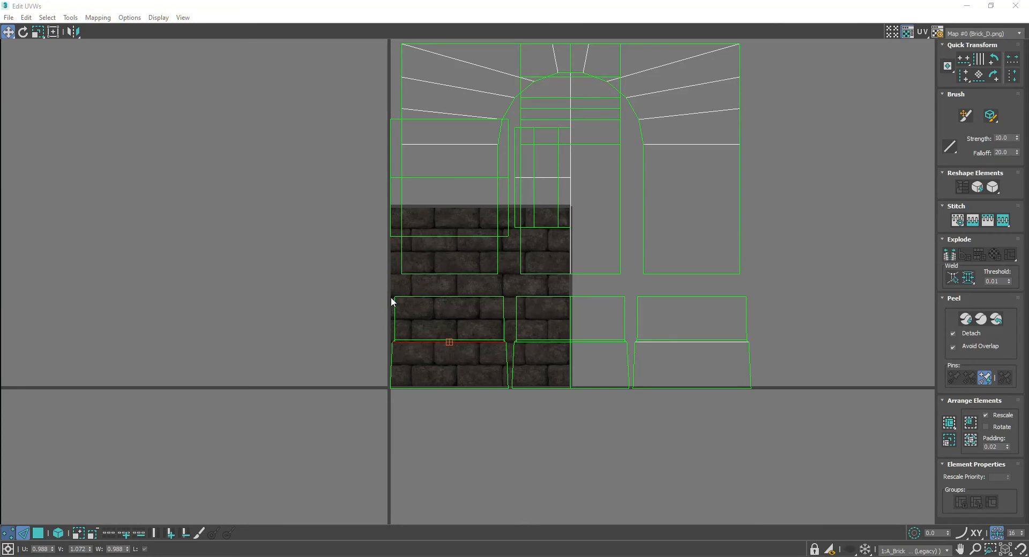
pyautogui.moveTo(349, 277); pyautogui.dragTo(766, 349)
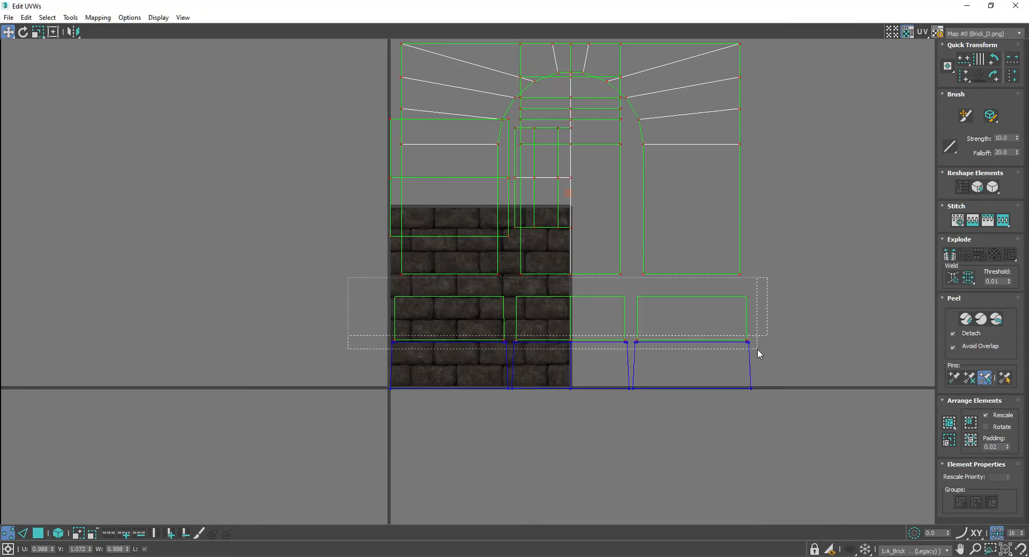
pyautogui.scroll(5, 469, 362)
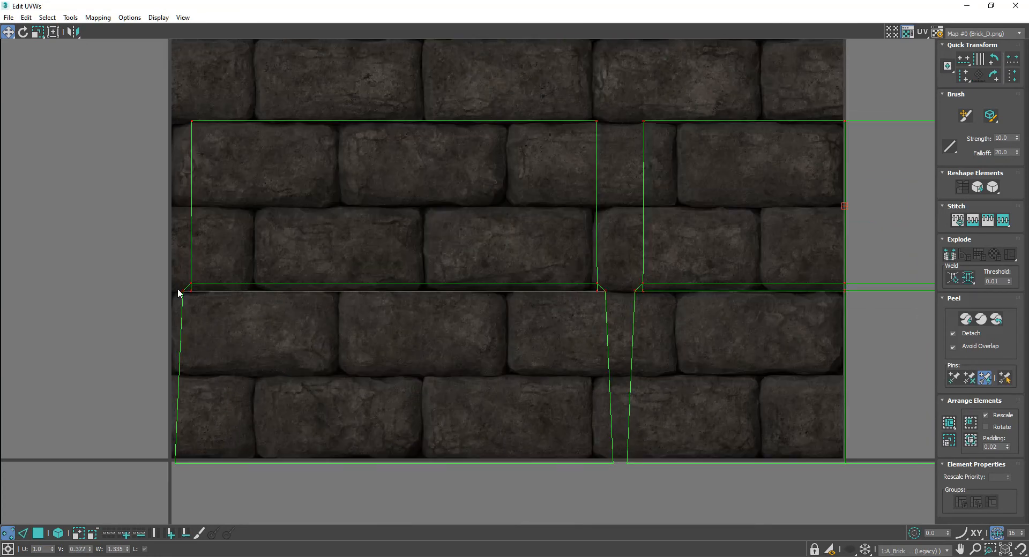
pyautogui.scroll(3, 191, 290)
pyautogui.click(181, 329)
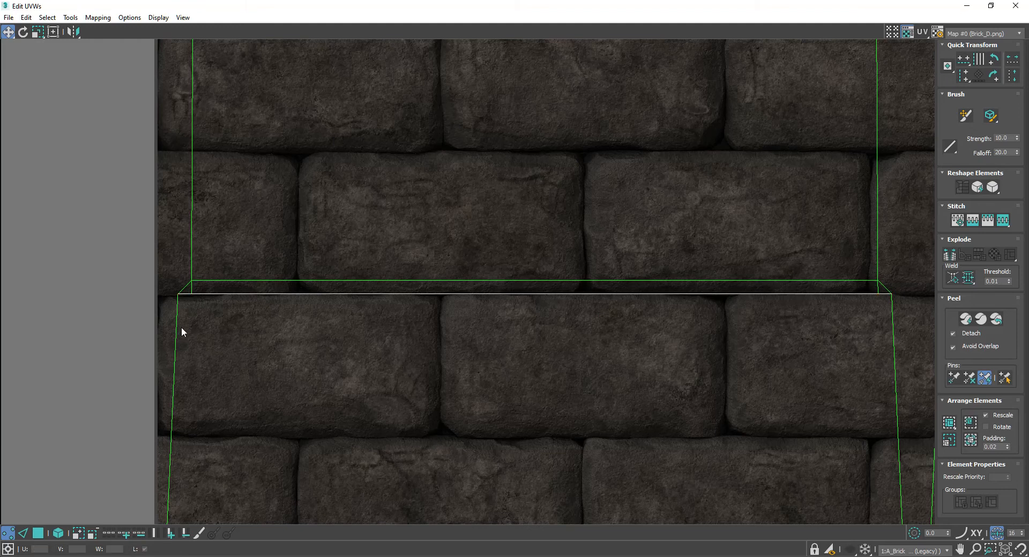
pyautogui.scroll(-6, 317, 322)
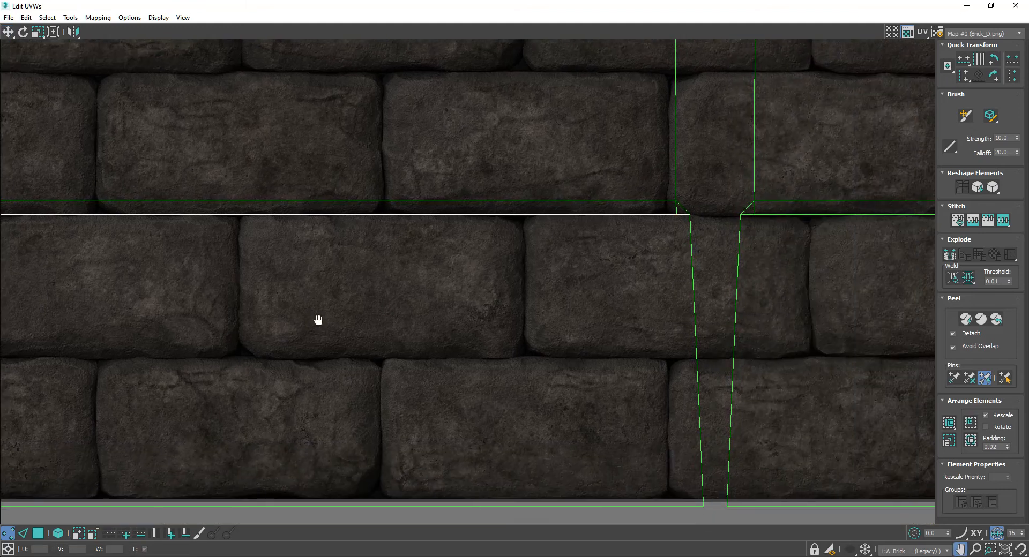
# Step: Select the UV elements of all lower pedestal blocks together with their stitched ledges as vertices
pyautogui.click(58, 533)
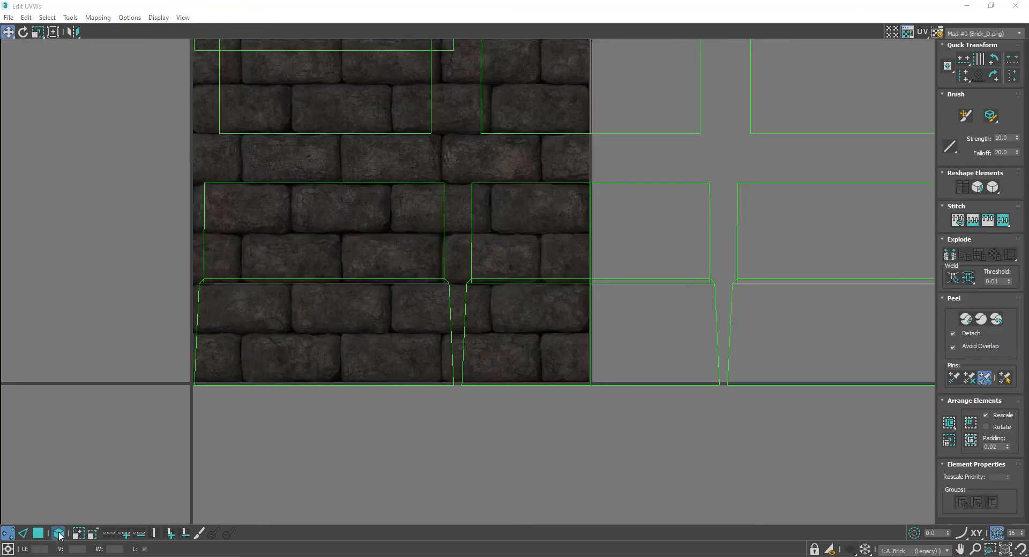
pyautogui.click(36, 534)
pyautogui.moveTo(131, 444); pyautogui.dragTo(432, 370)
pyautogui.click(6, 536)
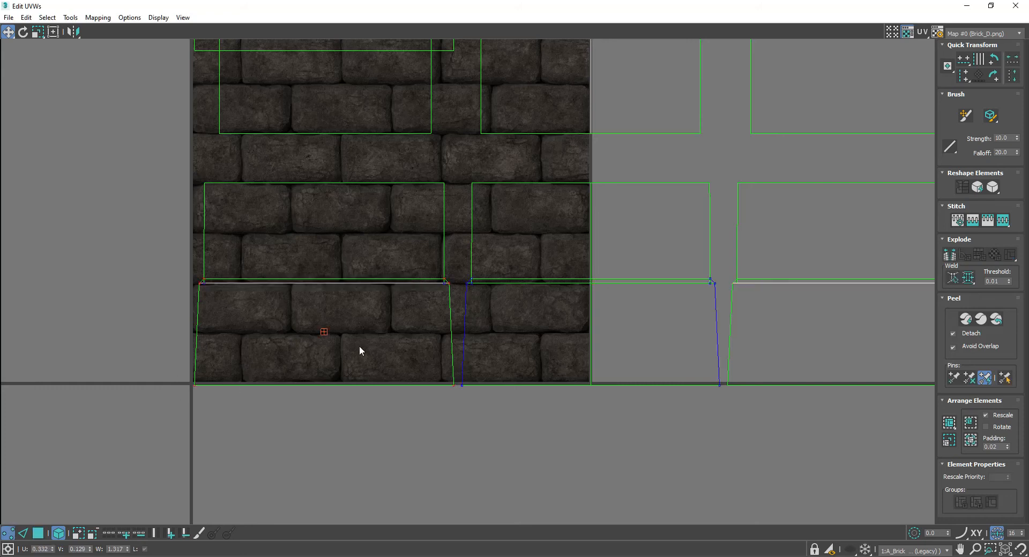
pyautogui.moveTo(747, 371); pyautogui.dragTo(860, 331)
pyautogui.press('z')
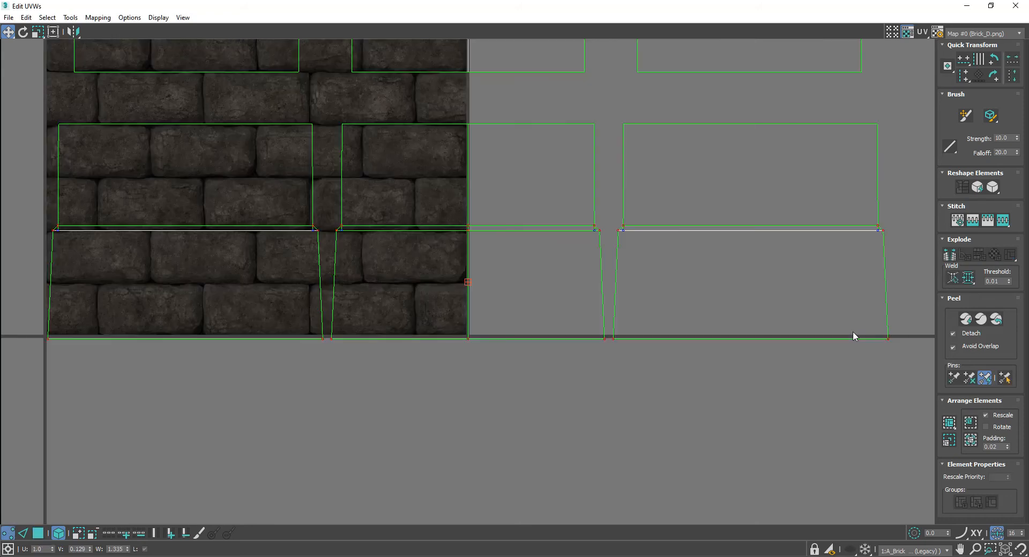
# Step: Move the ledge's UV vertices on all pedestal blocks down to V about 0.244 so its upper edge follows the brick mortar line
pyautogui.scroll(-3, 644, 369)
pyautogui.scroll(-2, 644, 370)
pyautogui.scroll(6, 606, 348)
pyautogui.click(58, 533)
pyautogui.moveTo(56, 475); pyautogui.dragTo(934, 371)
pyautogui.moveTo(858, 426); pyautogui.dragTo(564, 423, button='middle')
pyautogui.moveTo(586, 423); pyautogui.dragTo(702, 370)
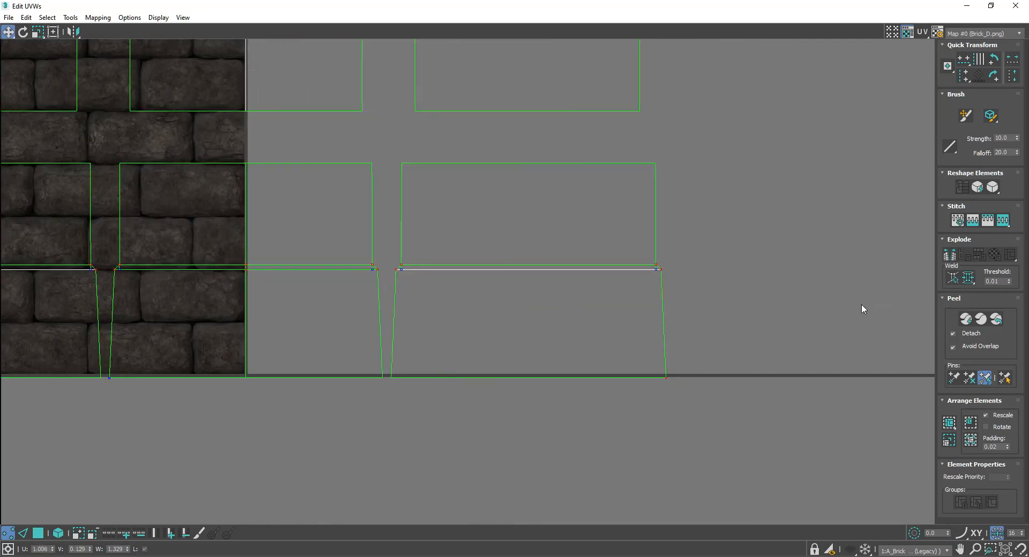
pyautogui.scroll(5, 665, 252)
pyautogui.moveTo(257, 338); pyautogui.dragTo(820, 322, button='middle')
pyautogui.moveTo(209, 347); pyautogui.dragTo(905, 329, button='middle')
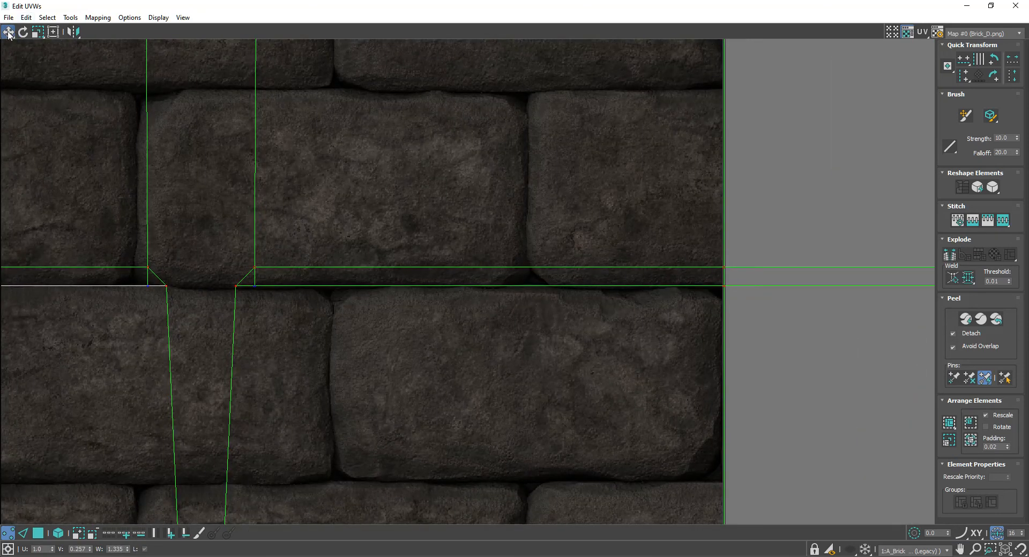
pyautogui.moveTo(10, 49); pyautogui.dragTo(8, 61)
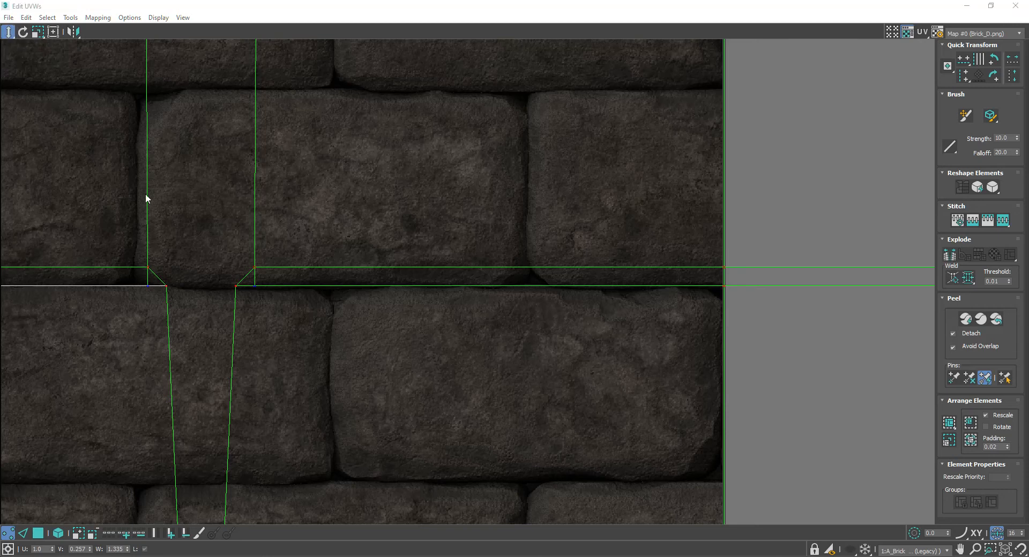
pyautogui.moveTo(254, 268); pyautogui.dragTo(253, 285)
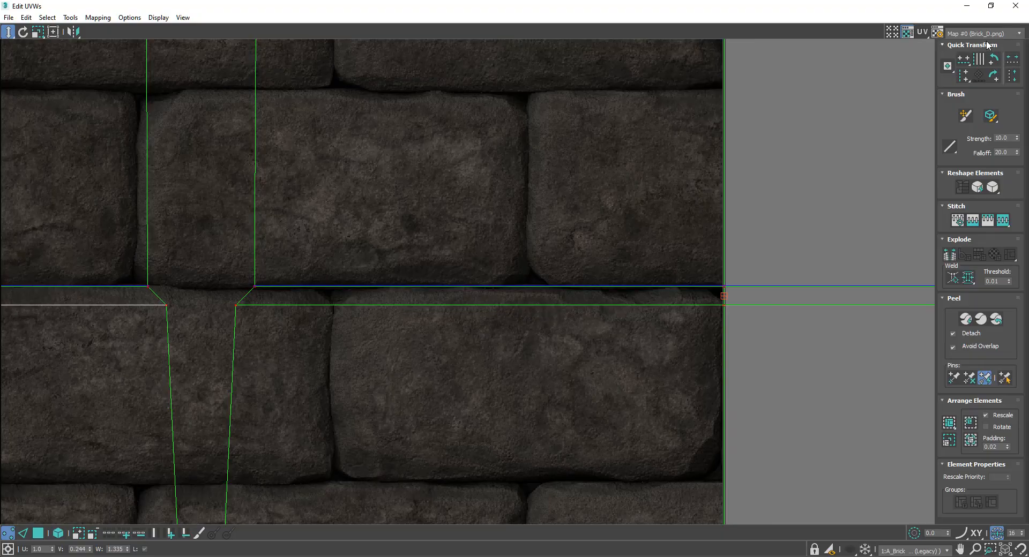
# Step: Turn off edged-face display and examine the pedestal ledge seam and the bricks on the arch's curved underside in the model
pyautogui.click(967, 6)
pyautogui.scroll(10, 593, 342)
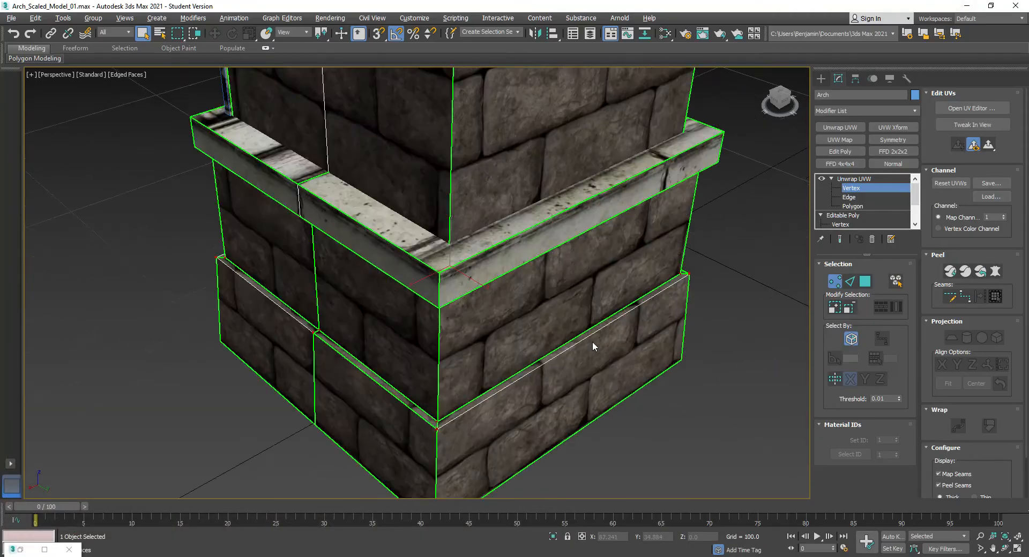
pyautogui.press('F4')
pyautogui.scroll(-4, 517, 370)
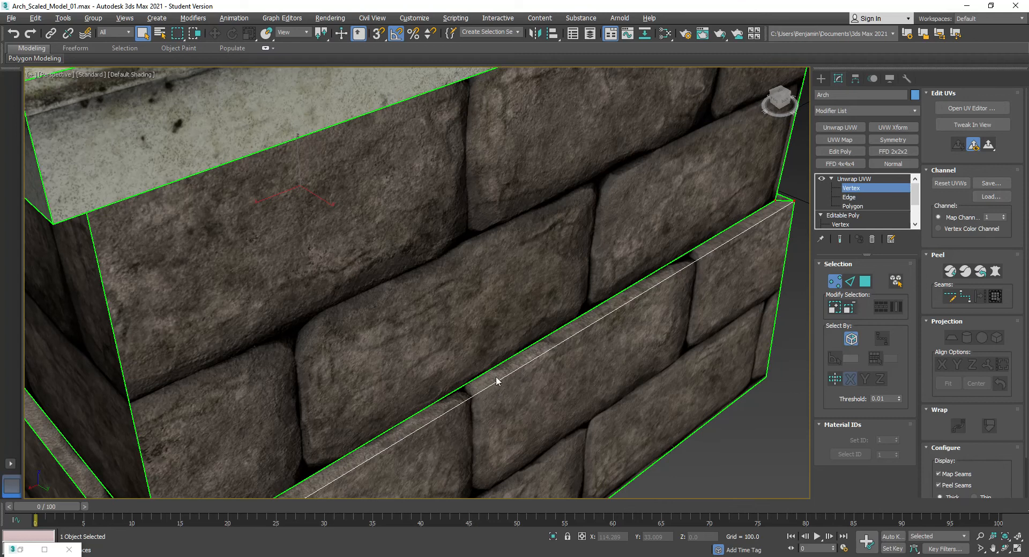
pyautogui.scroll(-6, 554, 332)
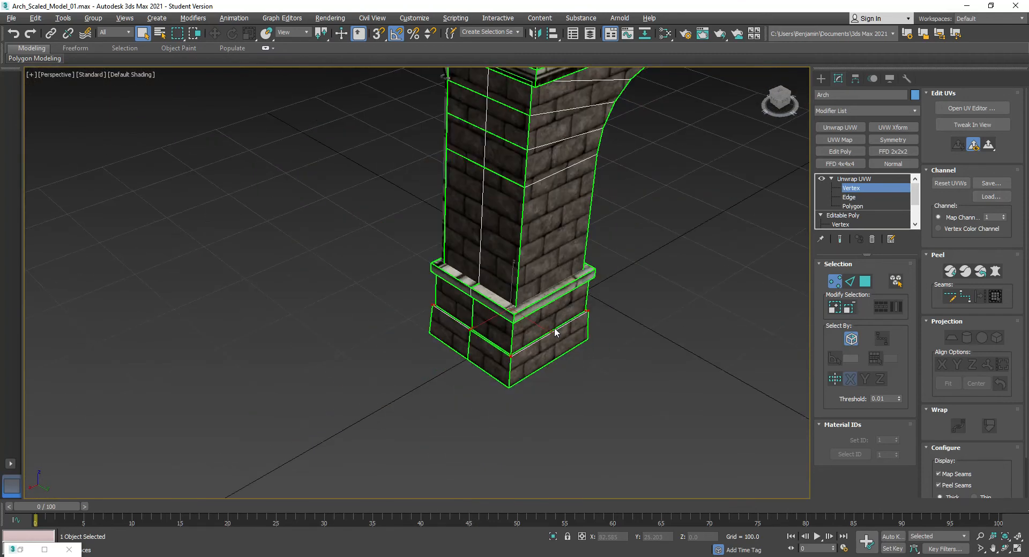
pyautogui.scroll(-4, 569, 301)
pyautogui.keyDown('alt'); pyautogui.moveTo(560, 261); pyautogui.dragTo(468, 316, button='middle'); pyautogui.keyUp('alt')
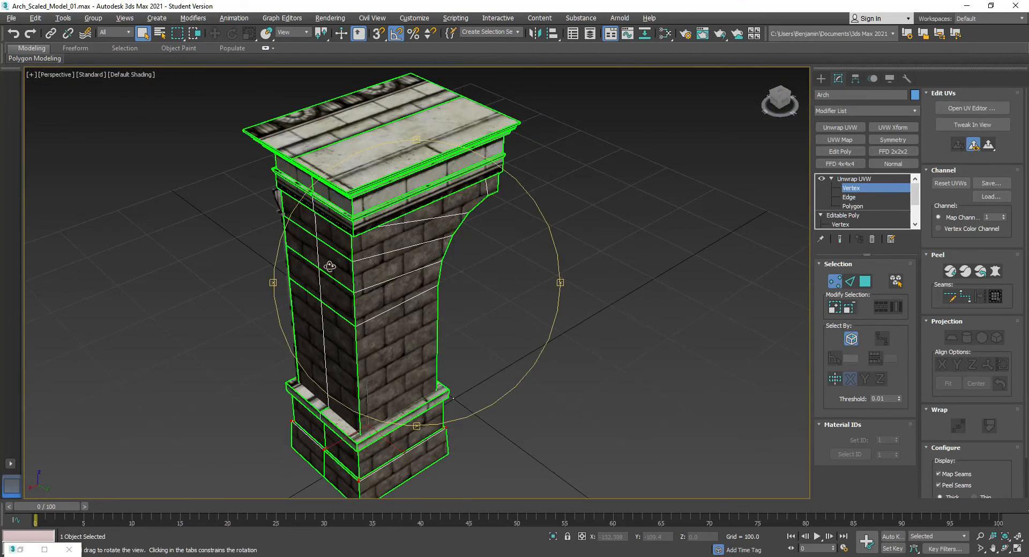
pyautogui.keyDown('alt'); pyautogui.moveTo(472, 360); pyautogui.dragTo(367, 260, button='middle'); pyautogui.keyUp('alt')
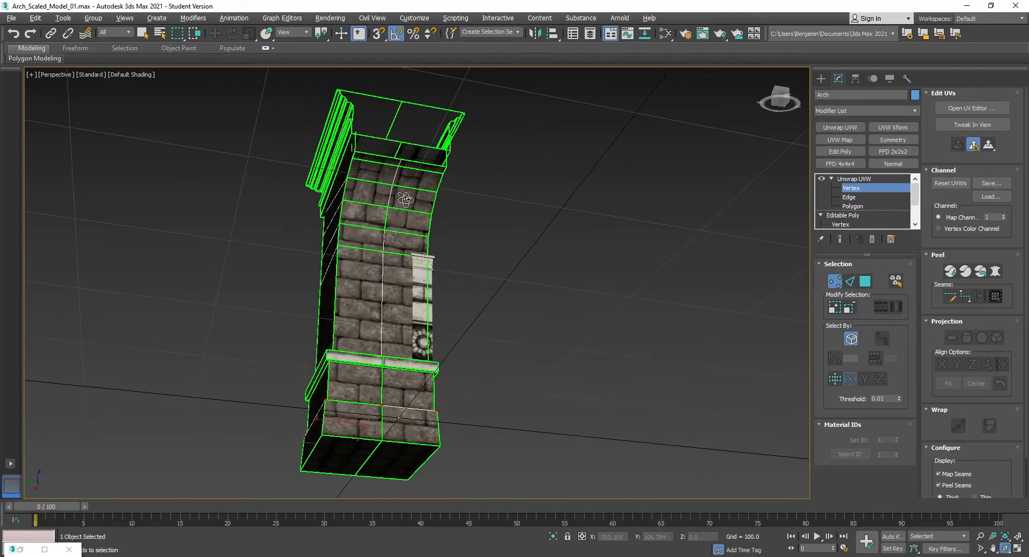
pyautogui.scroll(3, 396, 208)
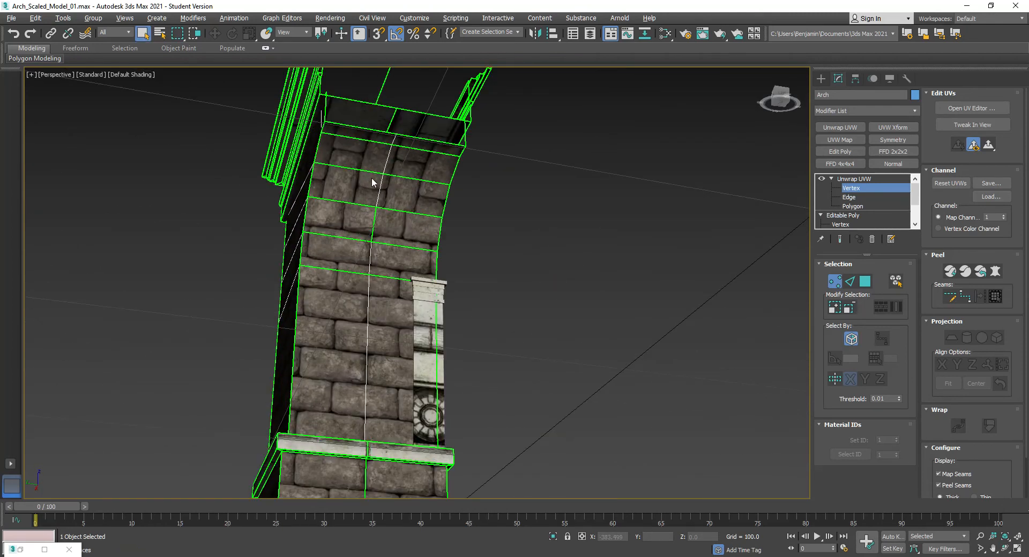
# Step: Reopen the UV editor as a smaller window beside the model, with the brick UV layout and arch underside in view
pyautogui.click(978, 110)
pyautogui.moveTo(596, 3); pyautogui.dragTo(219, 129)
pyautogui.moveTo(471, 248); pyautogui.dragTo(649, 244, button='middle')
pyautogui.scroll(-6, 100, 252)
pyautogui.moveTo(149, 224); pyautogui.dragTo(216, 353, button='middle')
pyautogui.scroll(2, 215, 353)
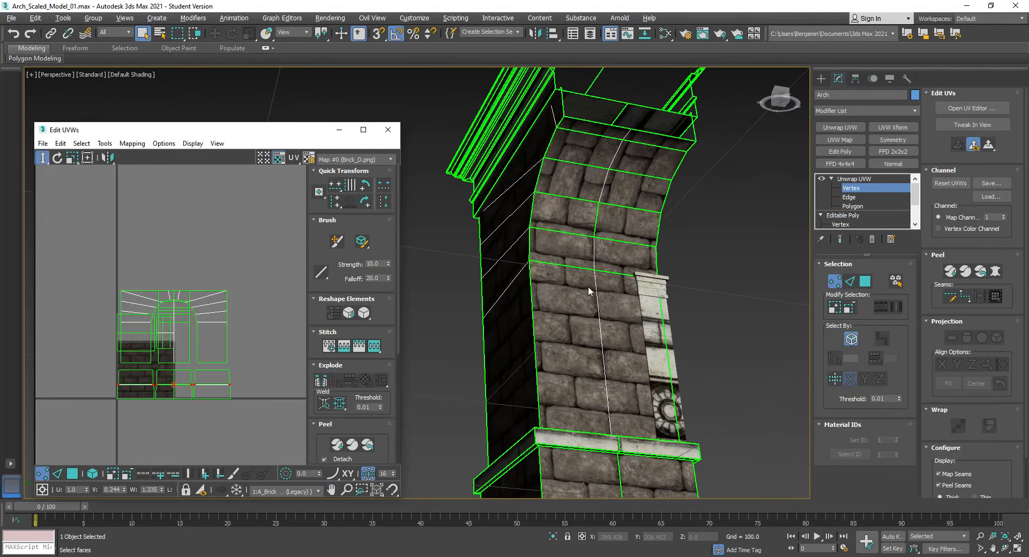
# Step: Stitch the separated UVs of the arch's curved underside to the adjoining underside piece along the selected horizontal edge
pyautogui.click(846, 285)
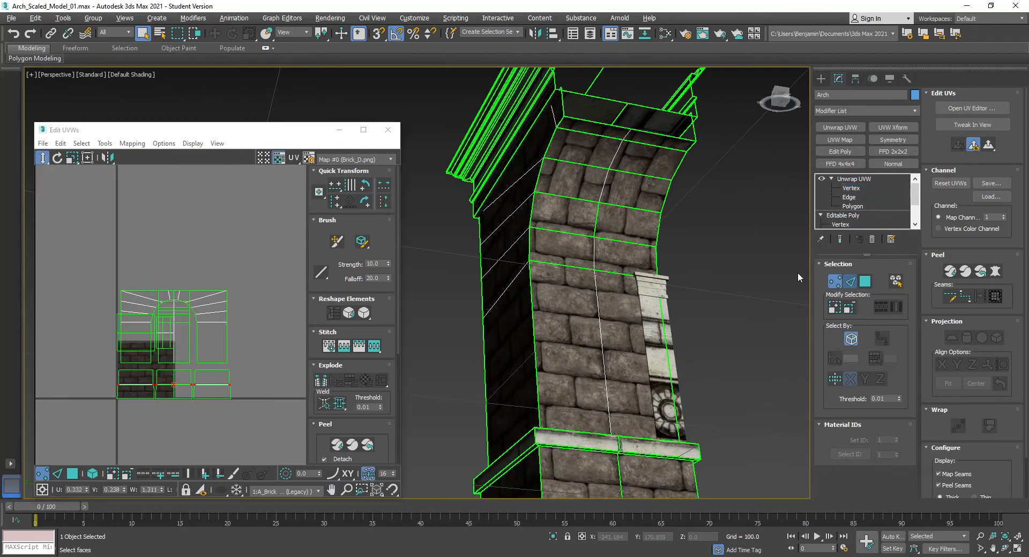
pyautogui.click(568, 196)
pyautogui.scroll(3, 156, 309)
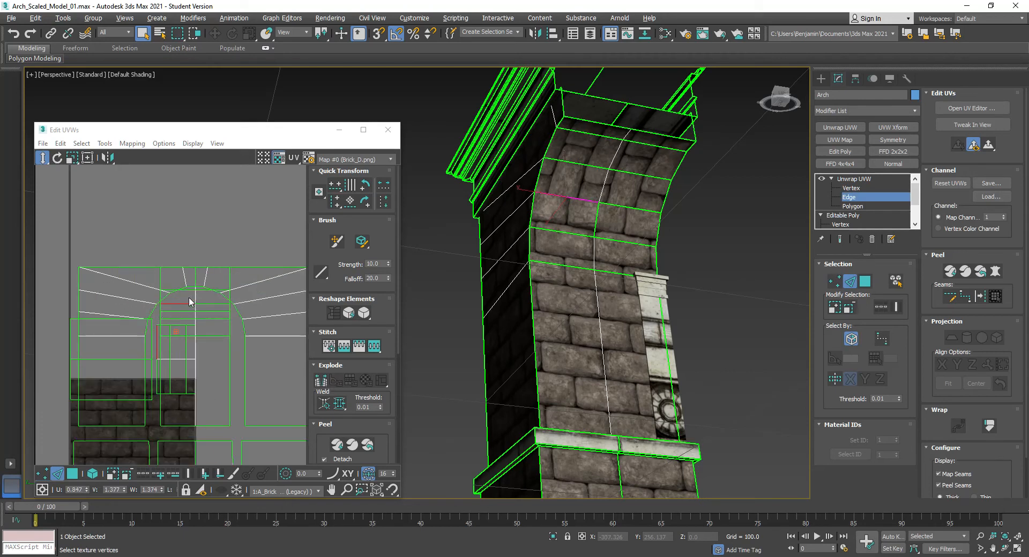
pyautogui.keyDown('alt'); pyautogui.moveTo(110, 318); pyautogui.dragTo(176, 380); pyautogui.keyUp('alt')
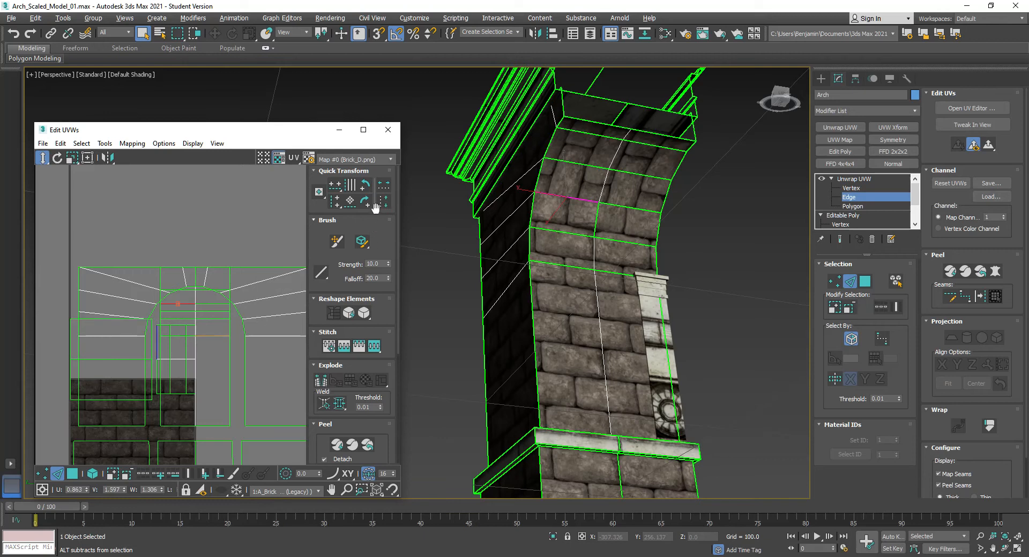
pyautogui.click(374, 347)
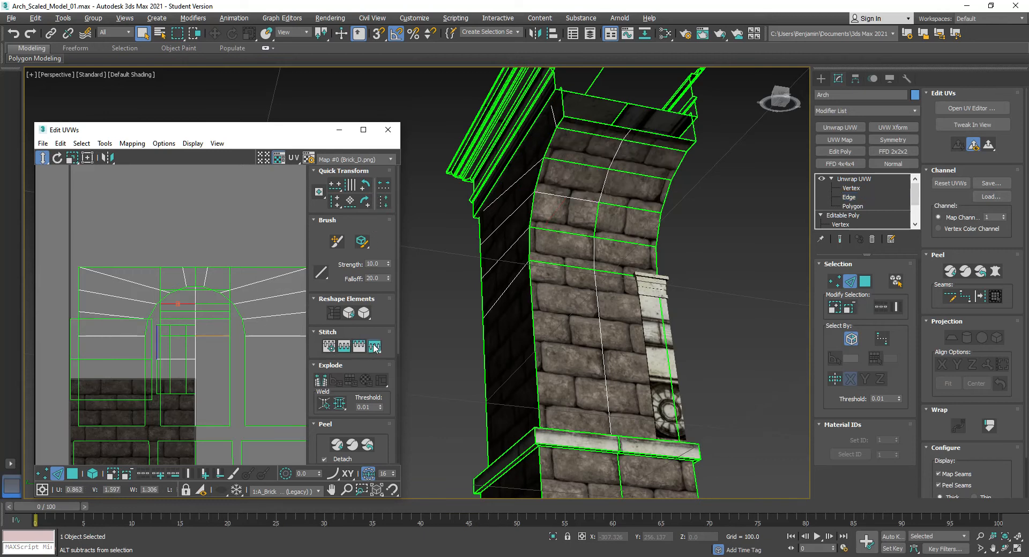
pyautogui.scroll(2, 638, 146)
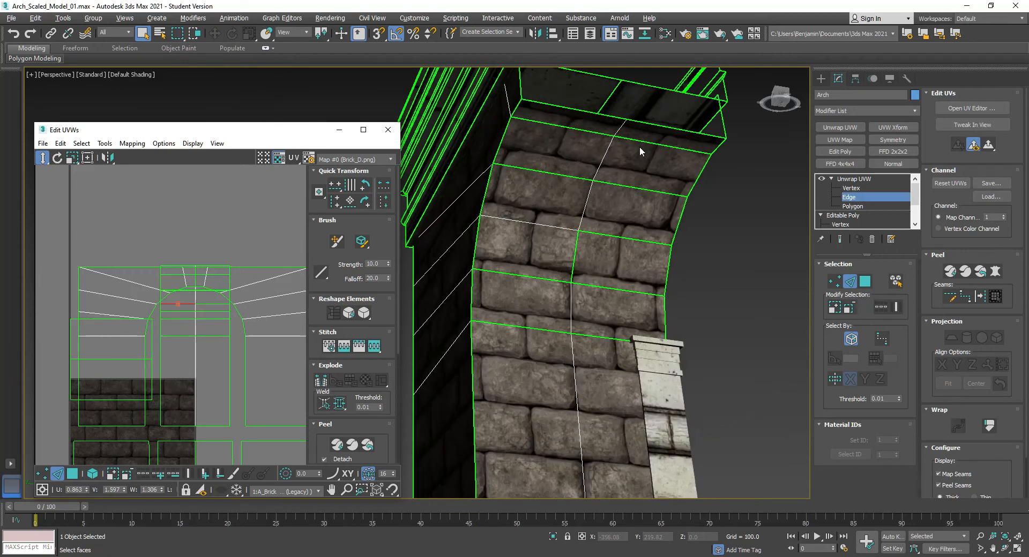
# Step: Examine the brick mapping from below, on the pedestal's base, and around the sides of the half arch
pyautogui.scroll(-3, 639, 146)
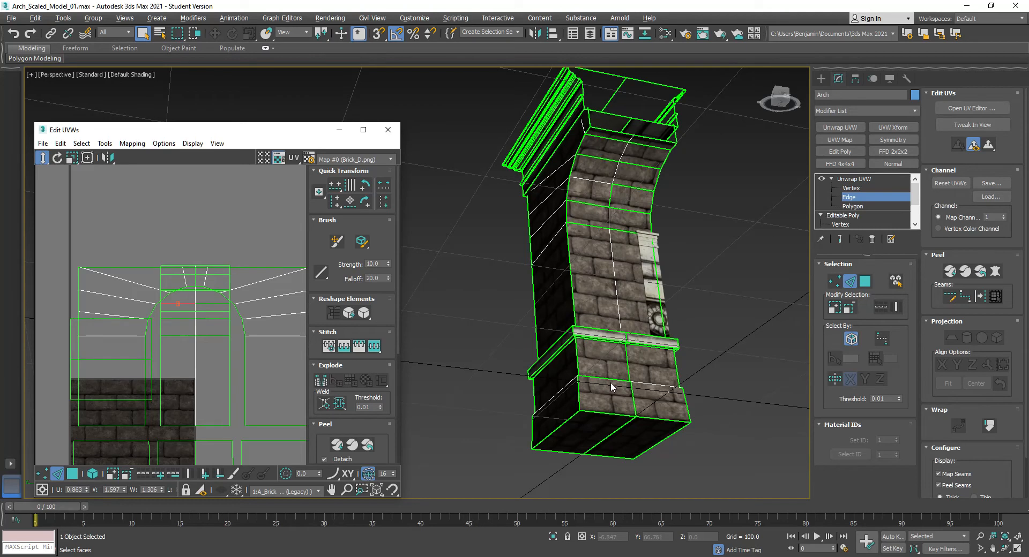
pyautogui.moveTo(611, 383); pyautogui.dragTo(577, 355, button='middle')
pyautogui.hotkey('ctrl', 'r')
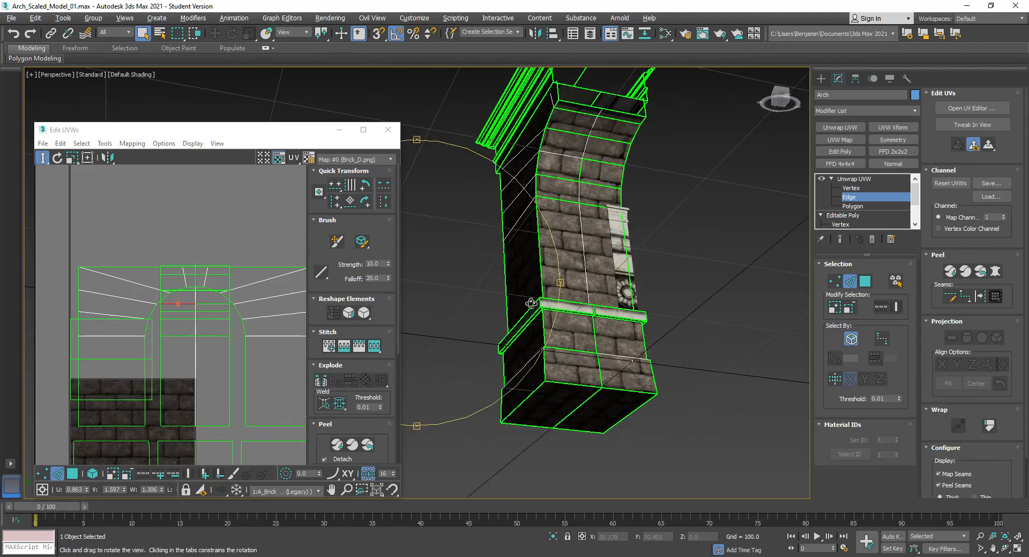
pyautogui.moveTo(537, 297); pyautogui.dragTo(525, 320)
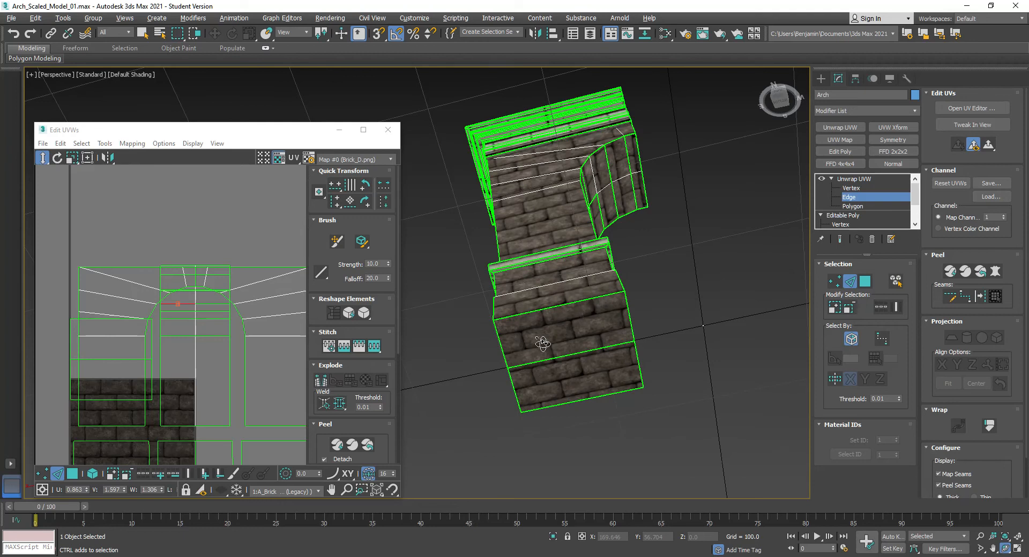
pyautogui.press('q')
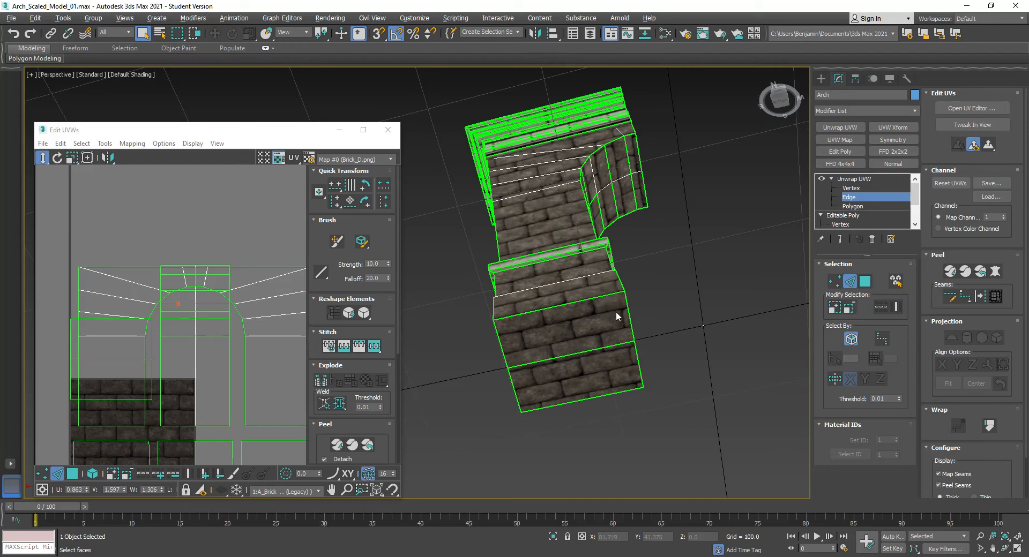
pyautogui.hotkey('ctrl', 'r')
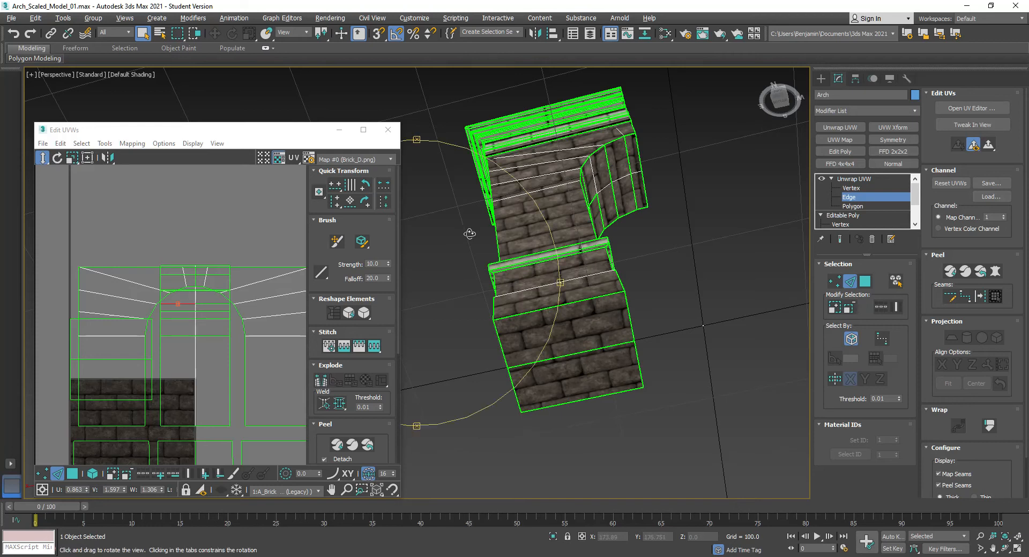
pyautogui.moveTo(474, 321); pyautogui.dragTo(443, 237)
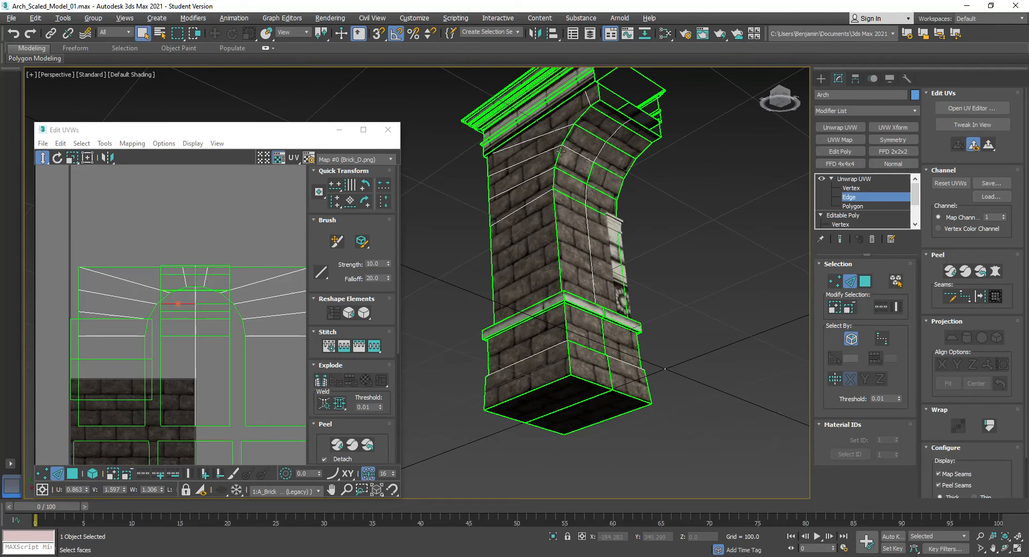
pyautogui.hotkey('ctrl', 'r')
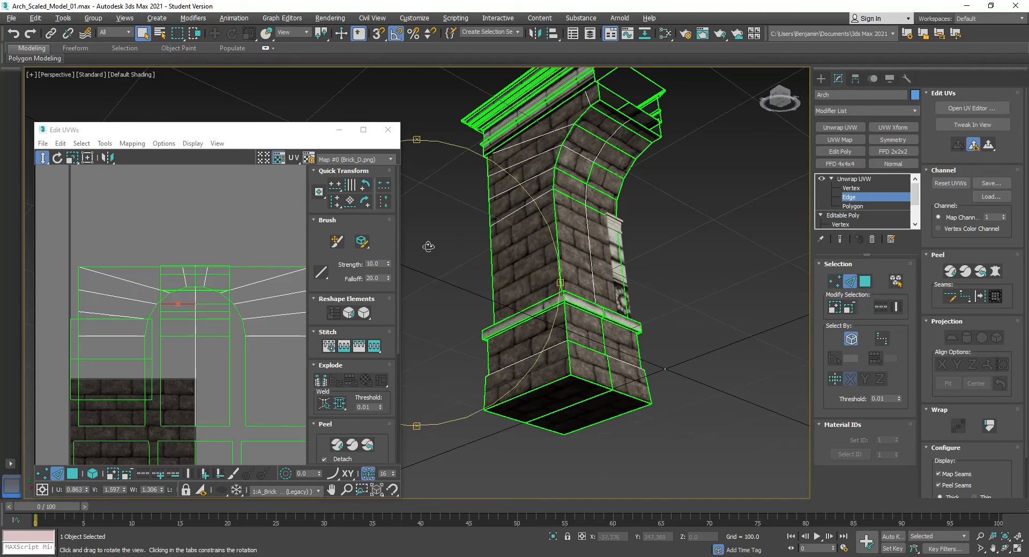
pyautogui.moveTo(474, 321); pyautogui.dragTo(506, 304)
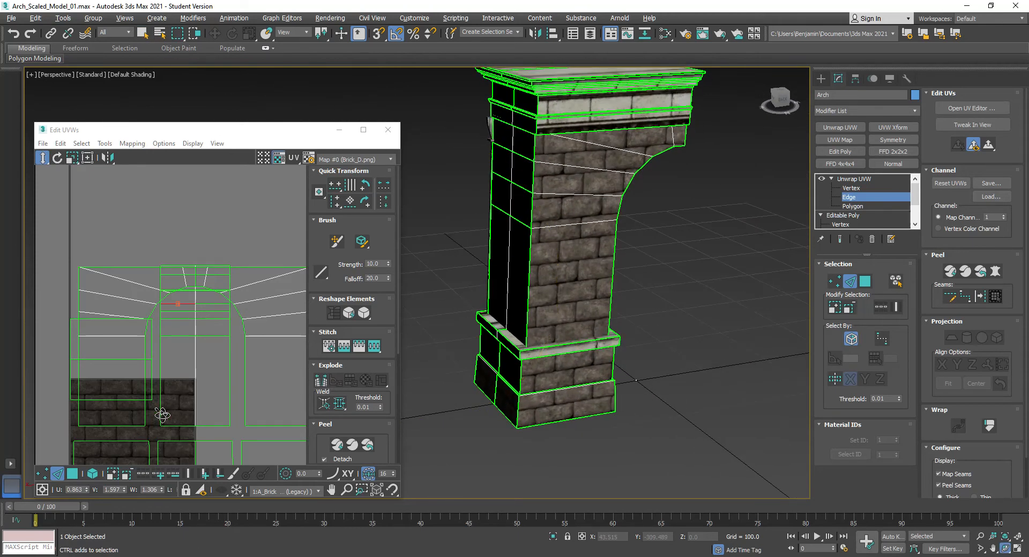
# Step: Clear the edge selection and filter the fitted UV layout to the 2:B_Trim material with the Trim_D.png map
pyautogui.press('Escape')
pyautogui.click(233, 213)
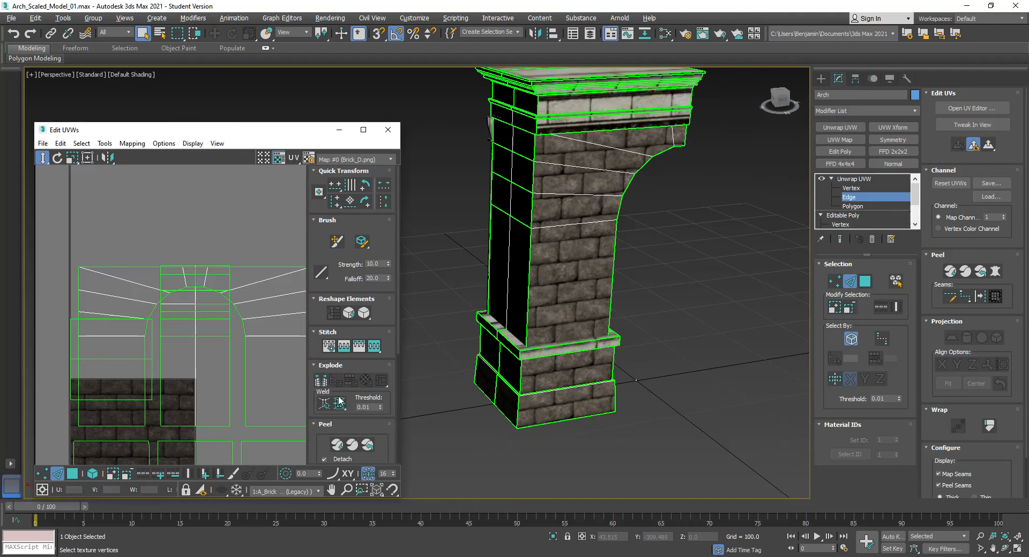
pyautogui.click(377, 491)
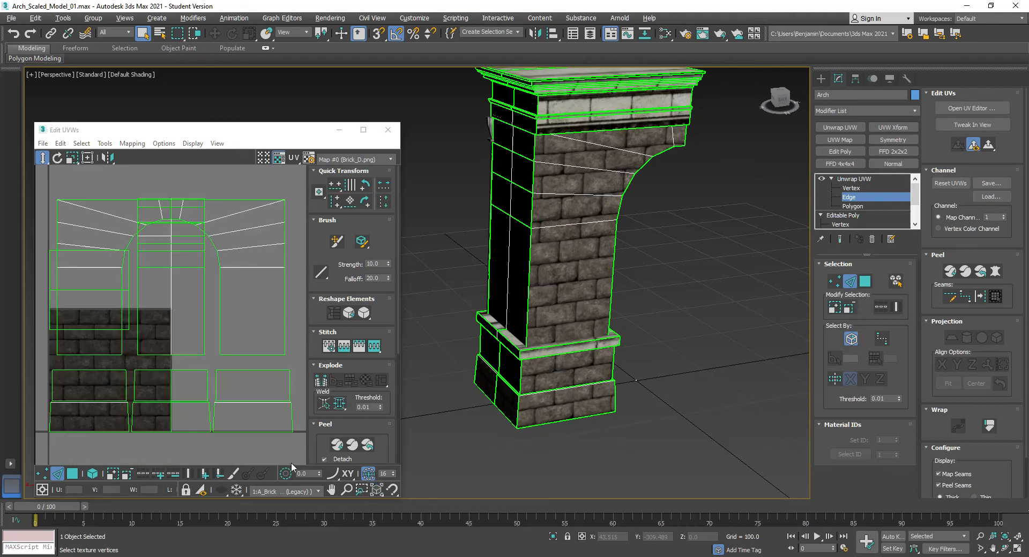
pyautogui.click(319, 491)
pyautogui.click(272, 517)
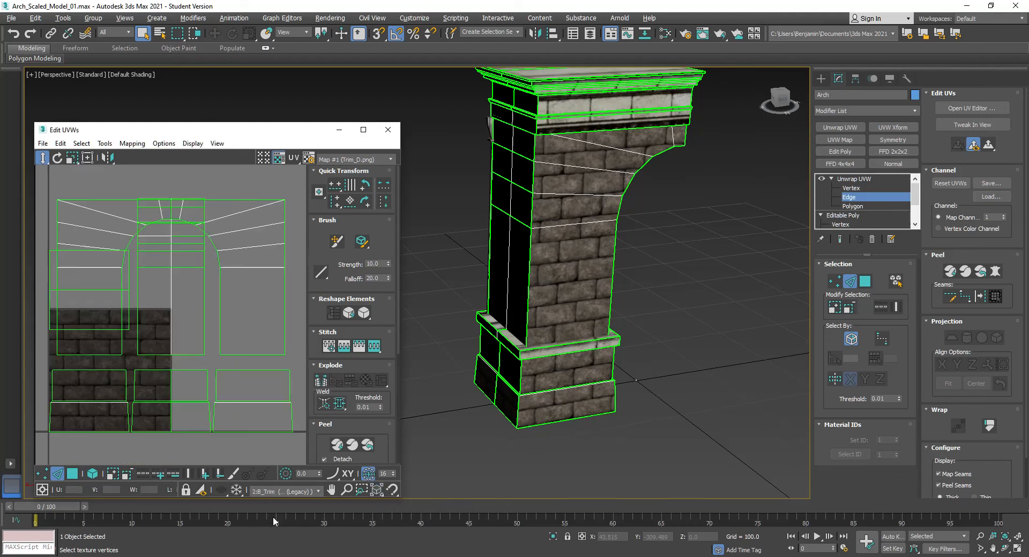
# Step: Move the pedestal ledge's outer face UV strips down the trim texture to V about 0.149
pyautogui.click(864, 284)
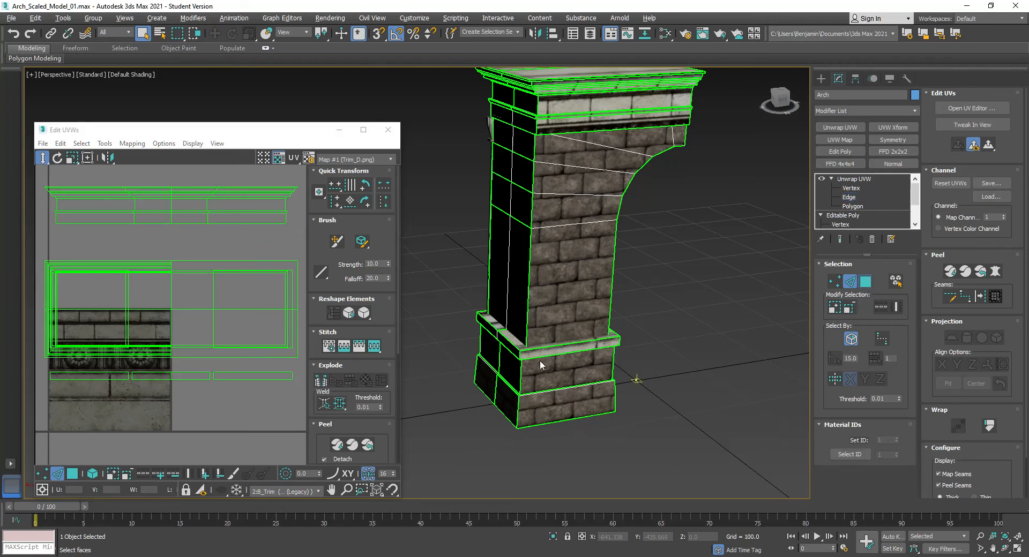
pyautogui.click(532, 352)
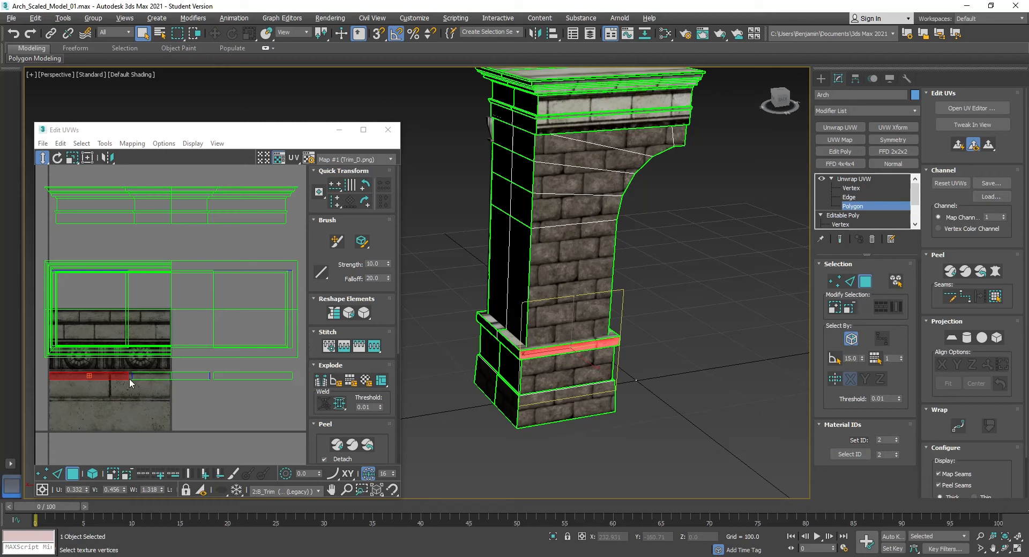
pyautogui.moveTo(48, 402); pyautogui.dragTo(319, 364)
pyautogui.scroll(3, 155, 378)
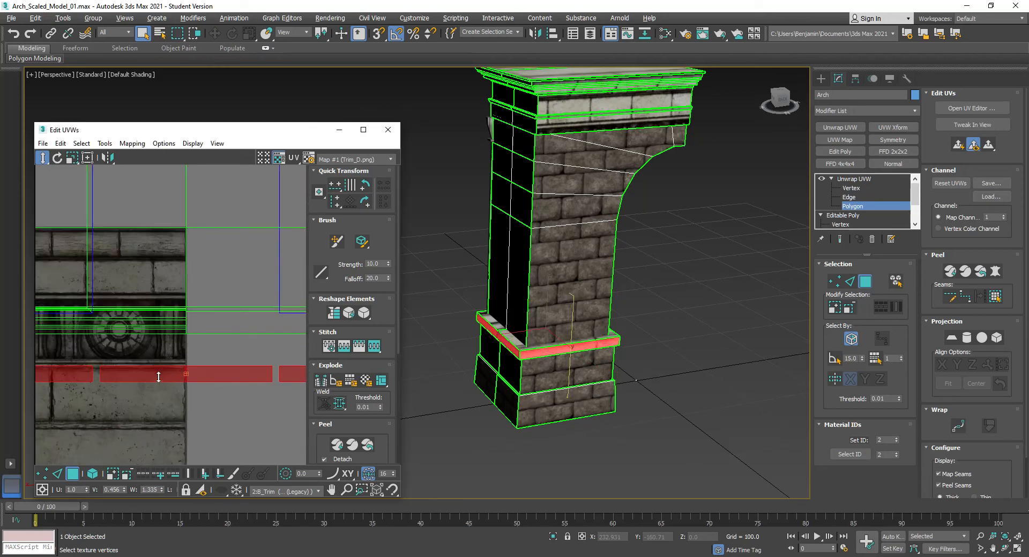
pyautogui.scroll(-3, 159, 376)
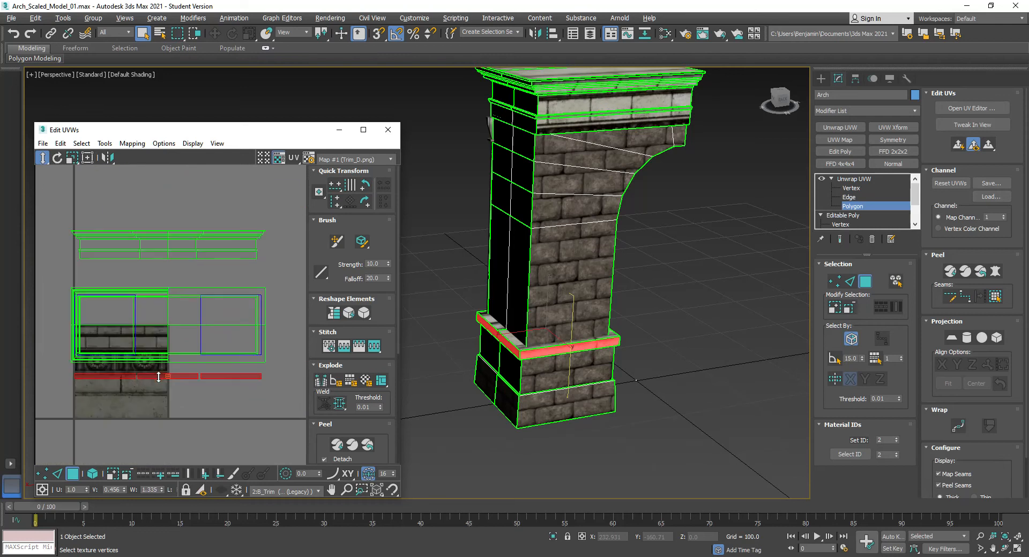
pyautogui.moveTo(155, 375); pyautogui.dragTo(154, 405)
pyautogui.scroll(6, 558, 349)
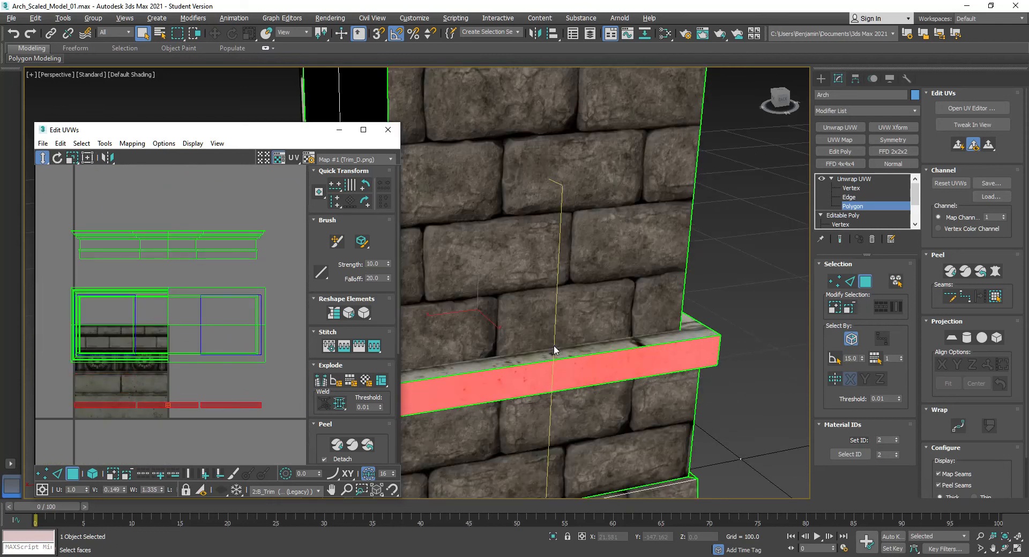
# Step: Select the upward-facing polygons along the top of the pedestal ledge
pyautogui.scroll(-6, 557, 351)
pyautogui.moveTo(504, 360); pyautogui.dragTo(555, 312, button='middle')
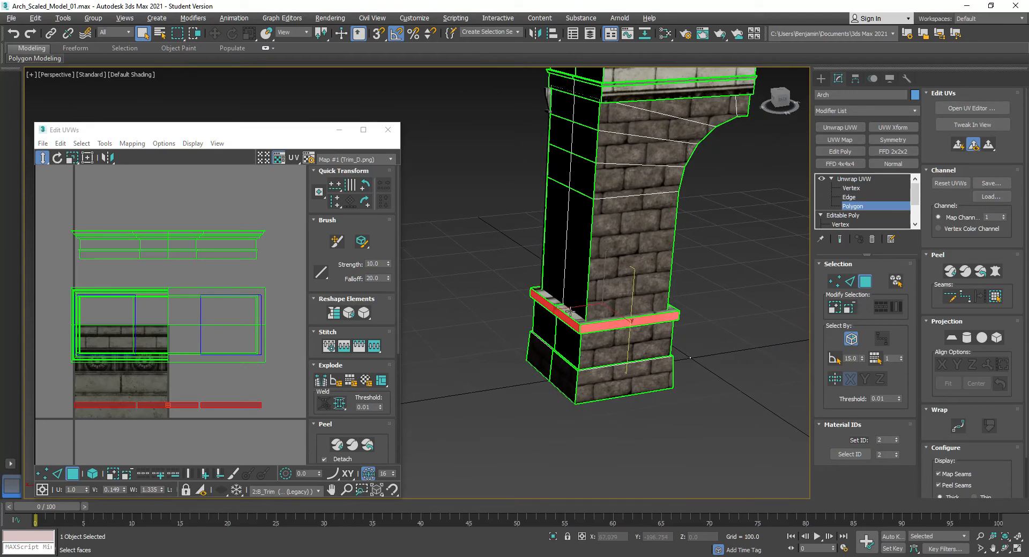
pyautogui.click(569, 312)
pyautogui.keyDown('ctrl'); pyautogui.click(553, 300); pyautogui.keyUp('ctrl')
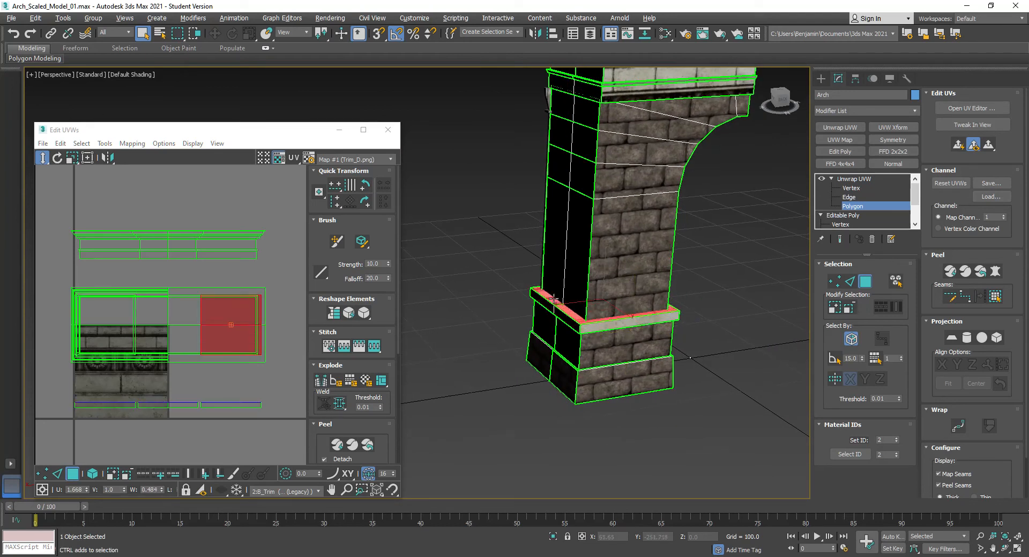
pyautogui.hotkey('ctrl', 'r')
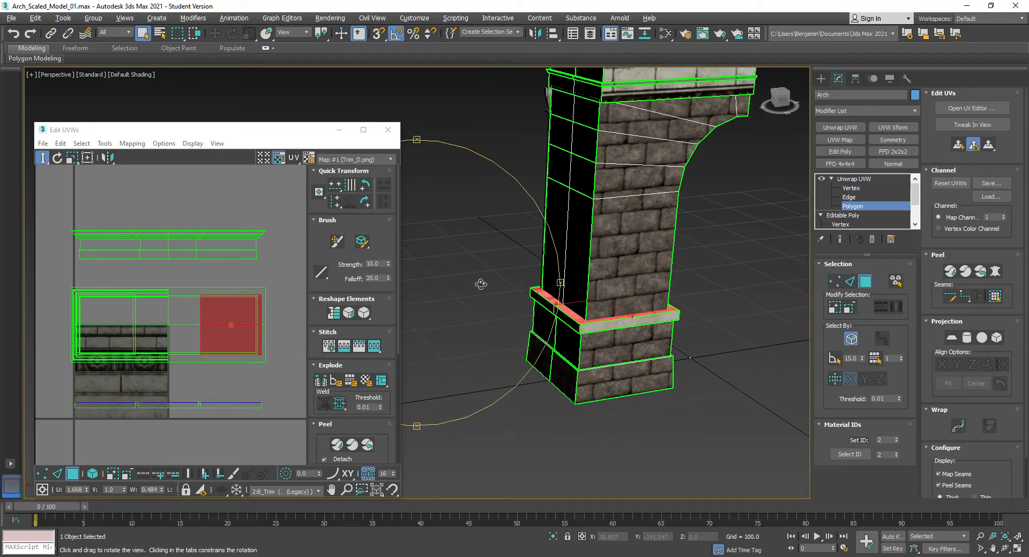
pyautogui.moveTo(482, 283); pyautogui.dragTo(493, 260)
pyautogui.press('Escape')
pyautogui.press('q')
pyautogui.click(569, 255)
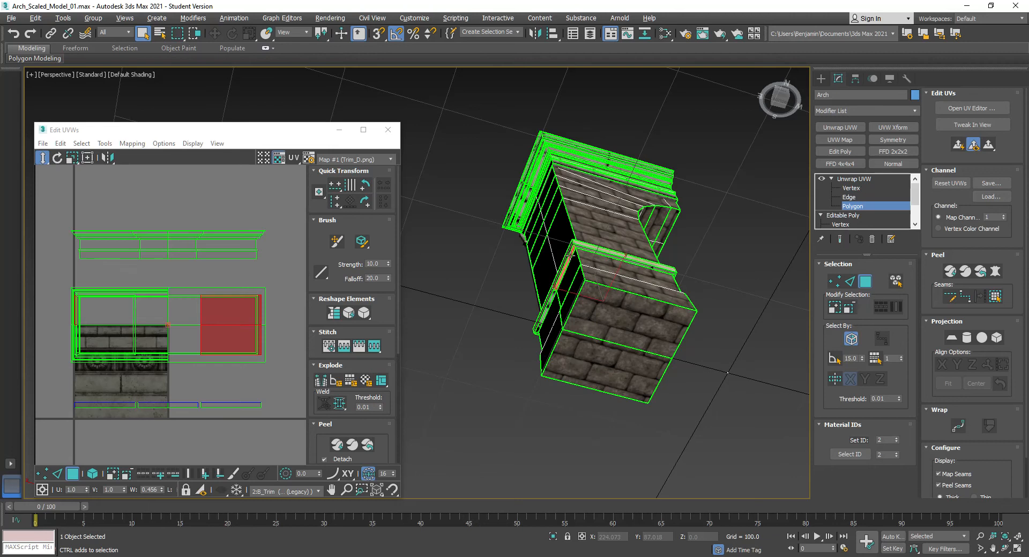
pyautogui.click(552, 294)
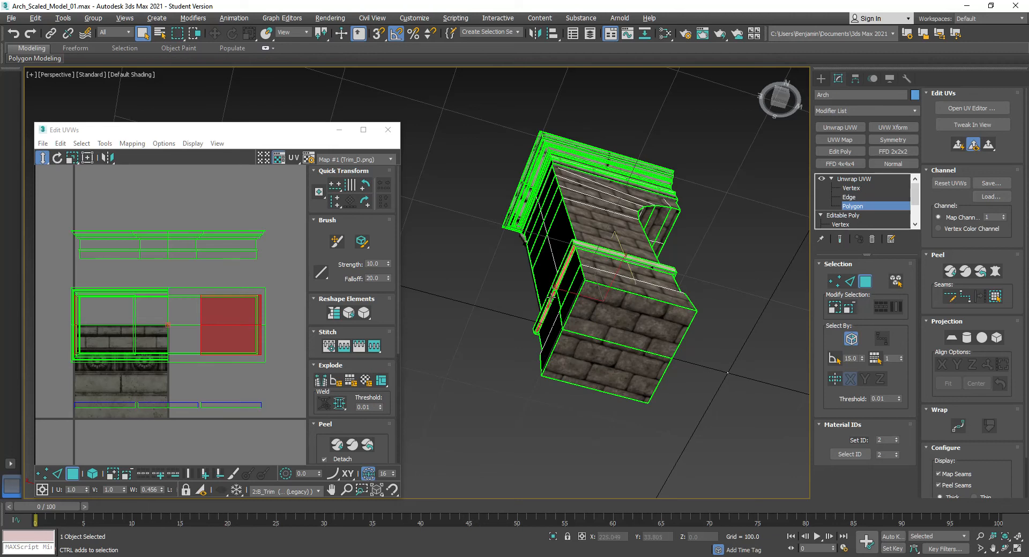
pyautogui.click(583, 249)
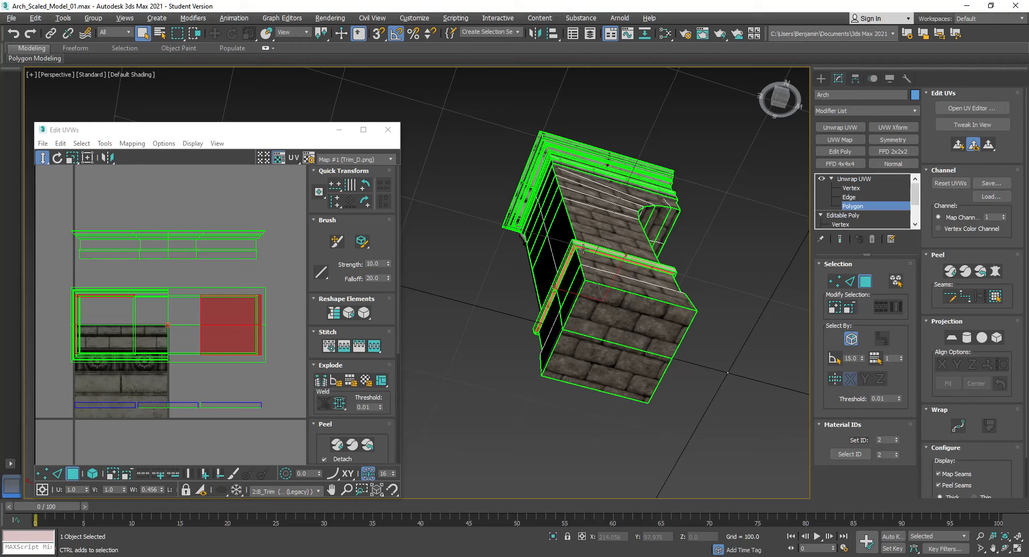
pyautogui.moveTo(148, 274); pyautogui.dragTo(35, 343)
pyautogui.moveTo(18, 380); pyautogui.dragTo(19, 382)
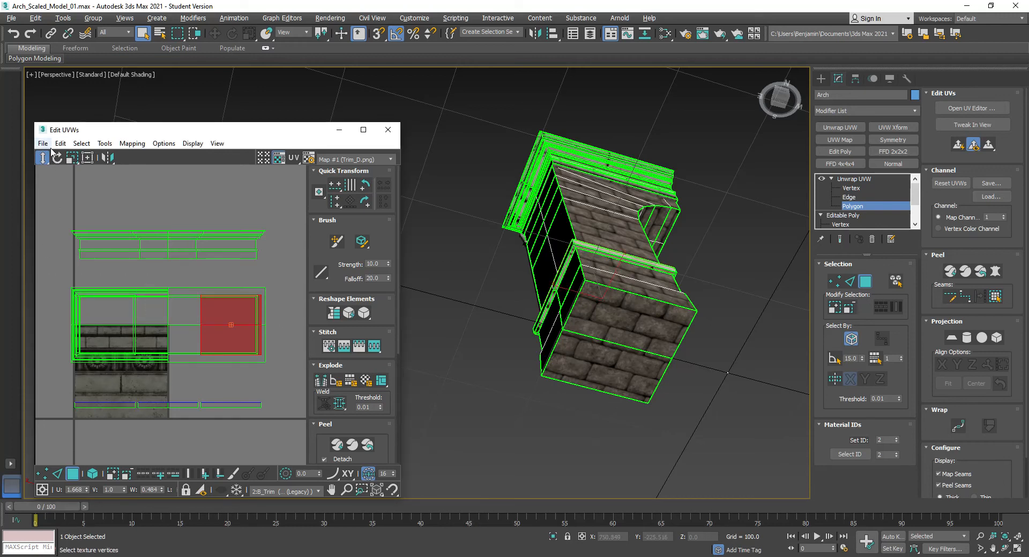
# Step: Lock the selection and move the ledge's top-face UVs below the trim texture, to about U 0.735, V -0.44
pyautogui.moveTo(42, 157); pyautogui.dragTo(44, 130)
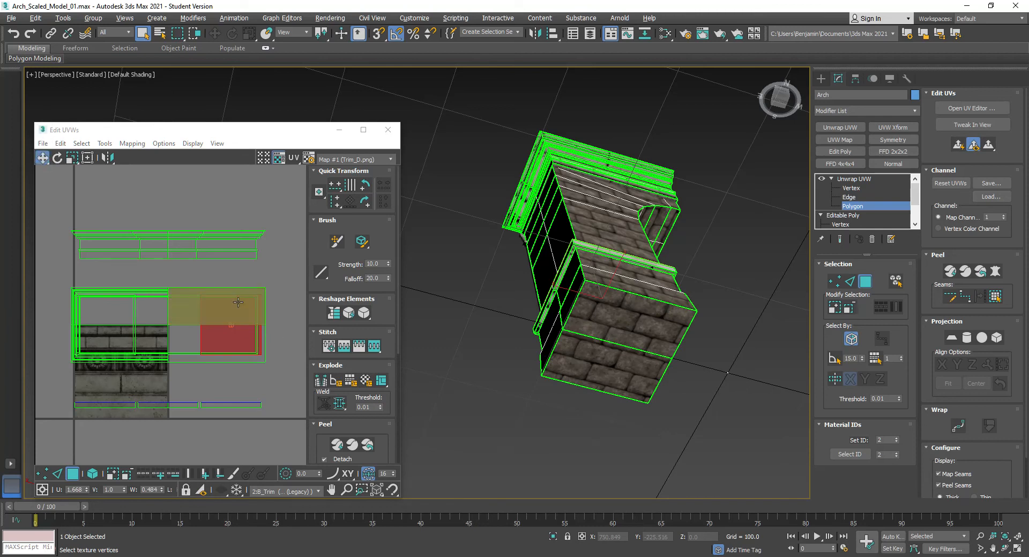
pyautogui.click(237, 321)
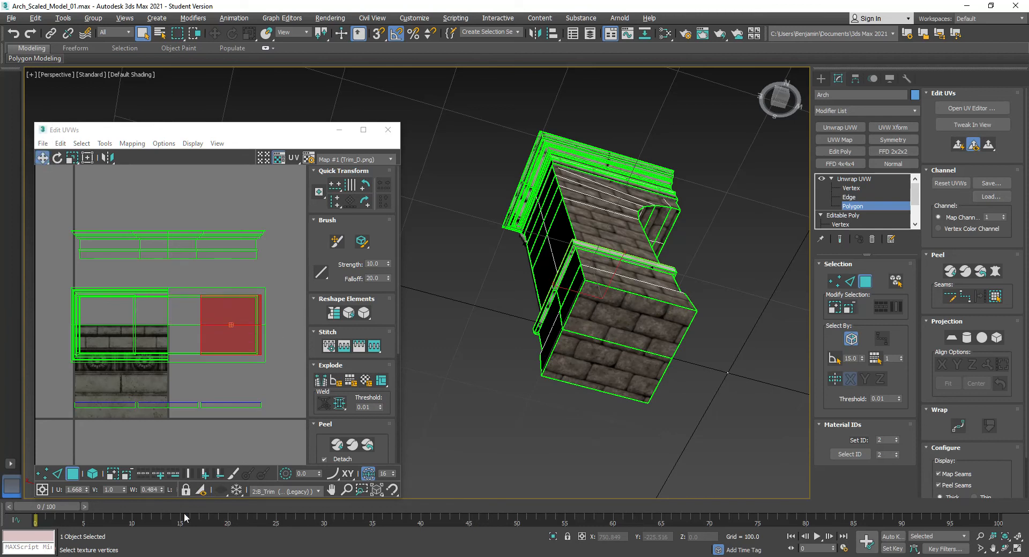
pyautogui.click(185, 490)
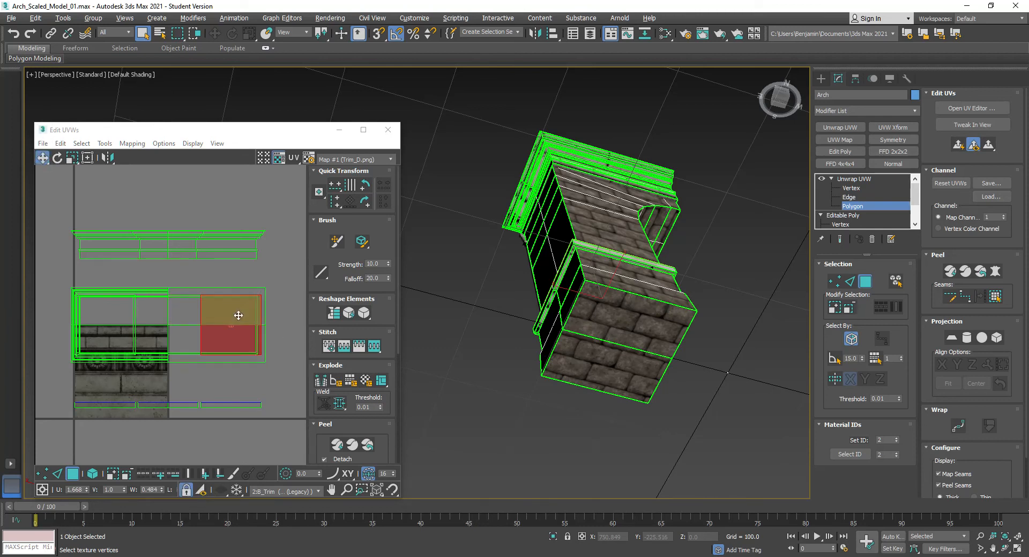
pyautogui.moveTo(284, 317); pyautogui.dragTo(149, 444)
pyautogui.moveTo(248, 443); pyautogui.dragTo(256, 328, button='middle')
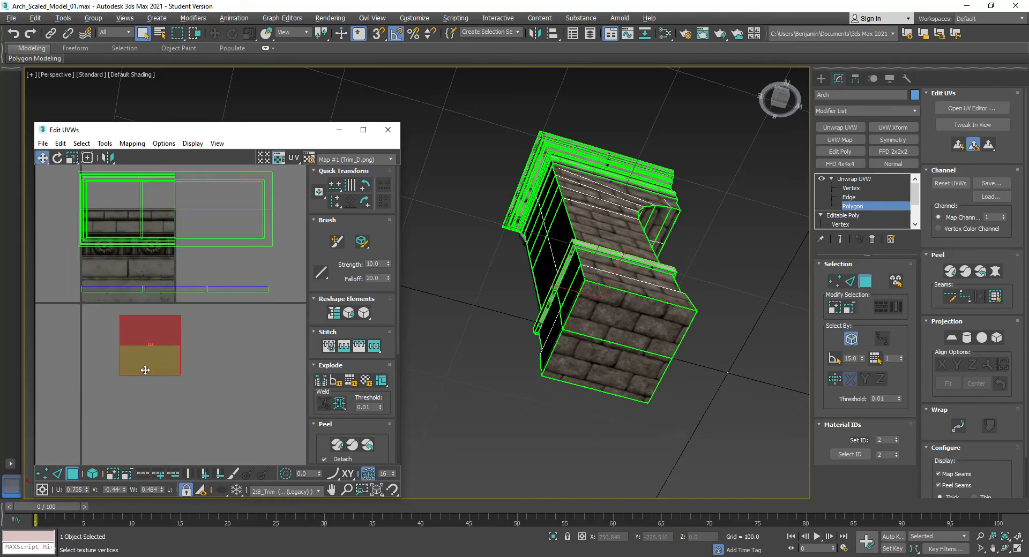
pyautogui.scroll(4, 145, 370)
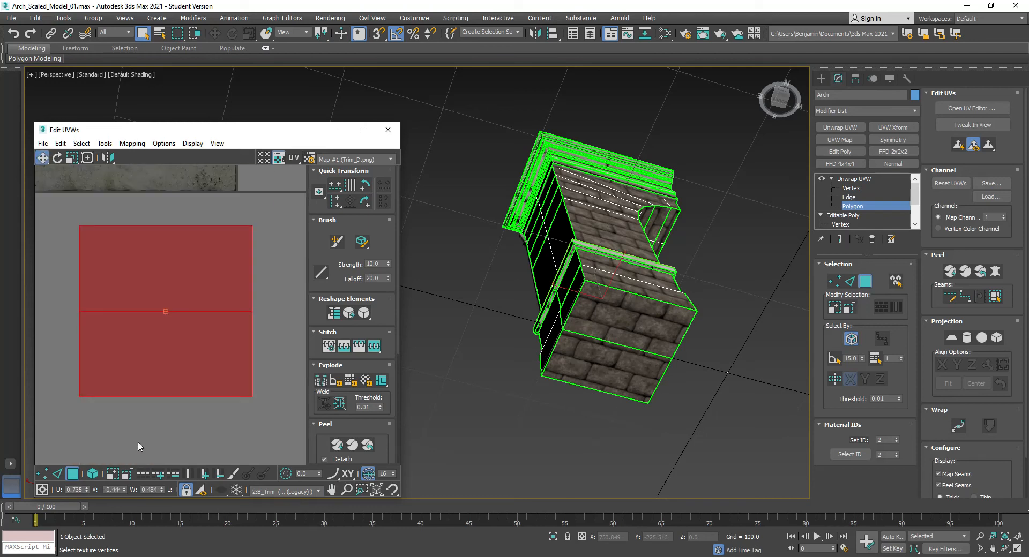
# Step: Move the lower half of the ledge's top-face UVs onto the lowest stone band of the trim and reduce its height to fit
pyautogui.click(224, 408)
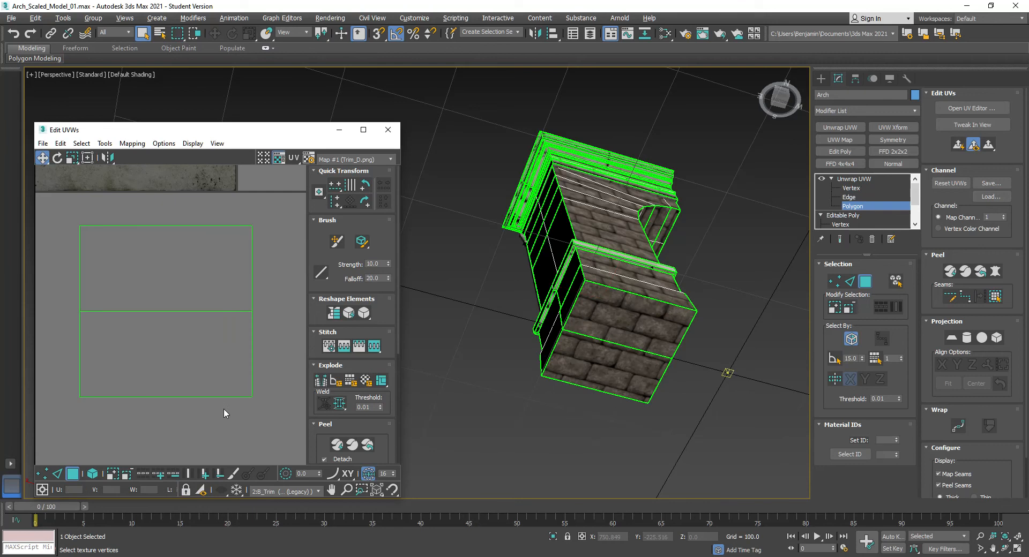
pyautogui.click(217, 353)
pyautogui.scroll(-2, 255, 352)
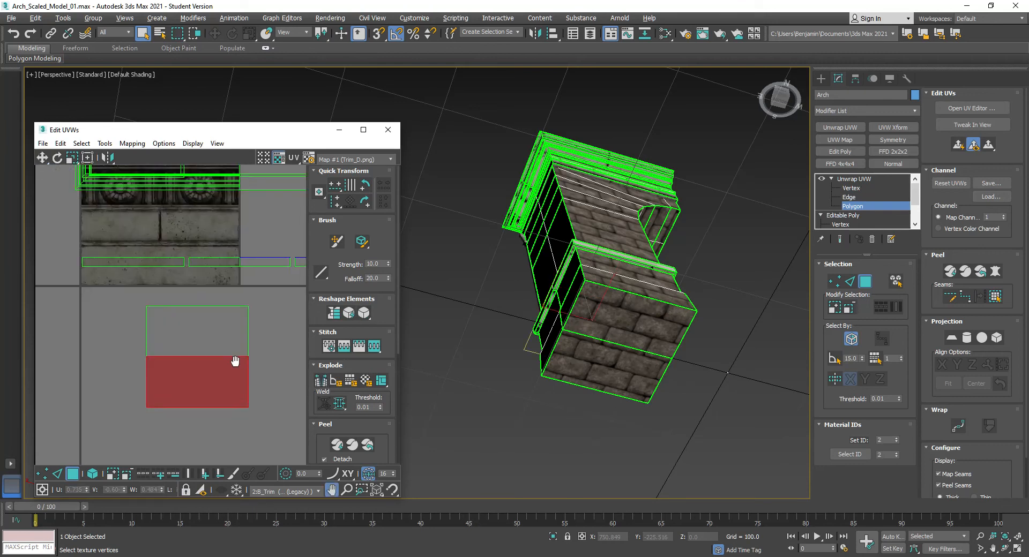
pyautogui.moveTo(218, 427); pyautogui.dragTo(176, 332)
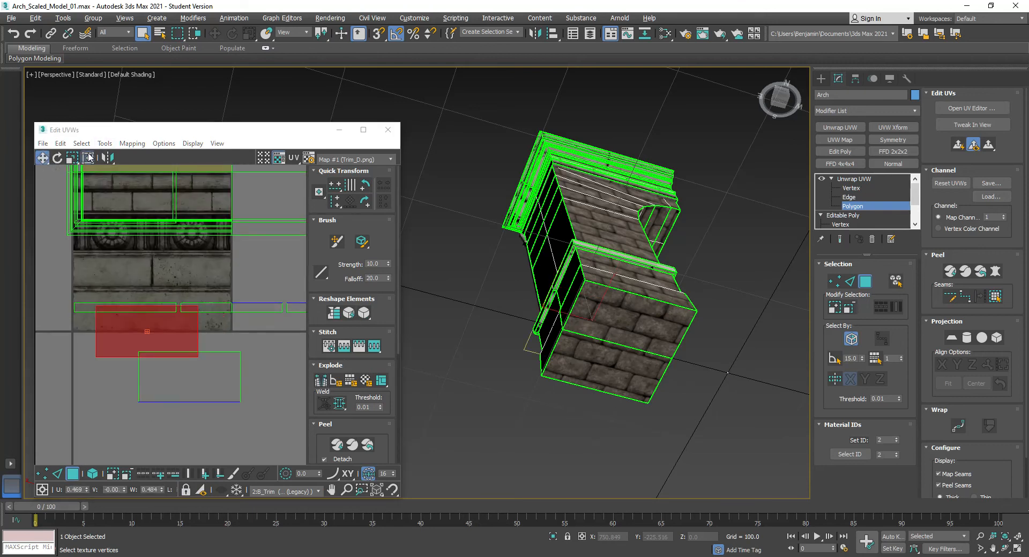
pyautogui.scroll(3, 104, 303)
pyautogui.moveTo(122, 340); pyautogui.dragTo(114, 309)
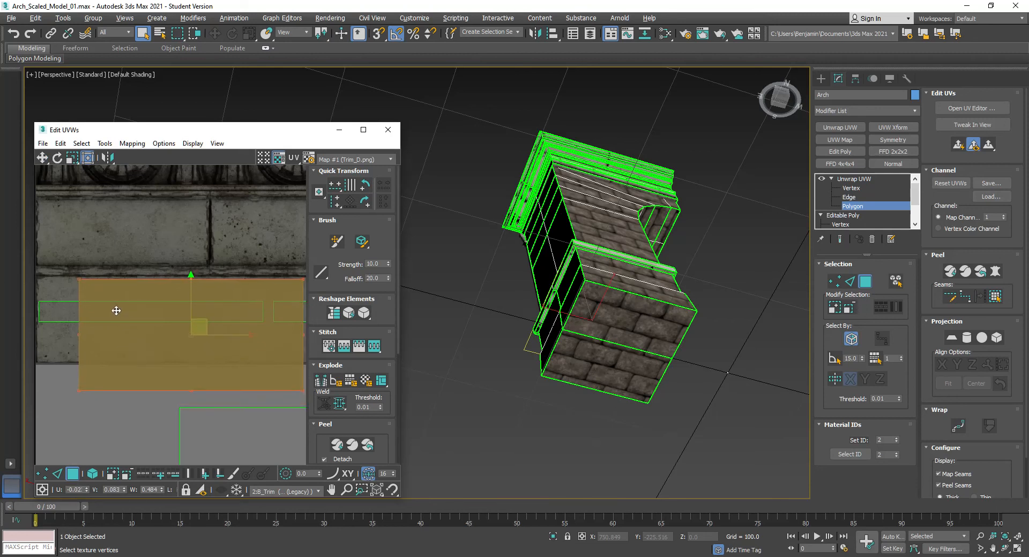
pyautogui.moveTo(79, 389); pyautogui.dragTo(89, 358)
# Step: Place the other half of the top-face UVs on the same stone band, scaled to its height, at about U 0.558, V 0.125
pyautogui.scroll(-2, 99, 345)
pyautogui.moveTo(263, 428); pyautogui.dragTo(141, 357, button='middle')
pyautogui.click(166, 370)
pyautogui.moveTo(200, 361); pyautogui.dragTo(167, 280)
pyautogui.moveTo(188, 331); pyautogui.dragTo(184, 311)
# Step: Select the pedestal ledge's underside faces along its two adjoining sides visible from below
pyautogui.moveTo(635, 294); pyautogui.dragTo(663, 372, button='middle')
pyautogui.scroll(3, 673, 342)
pyautogui.keyDown('alt'); pyautogui.moveTo(461, 305); pyautogui.dragTo(548, 354, button='middle'); pyautogui.keyUp('alt')
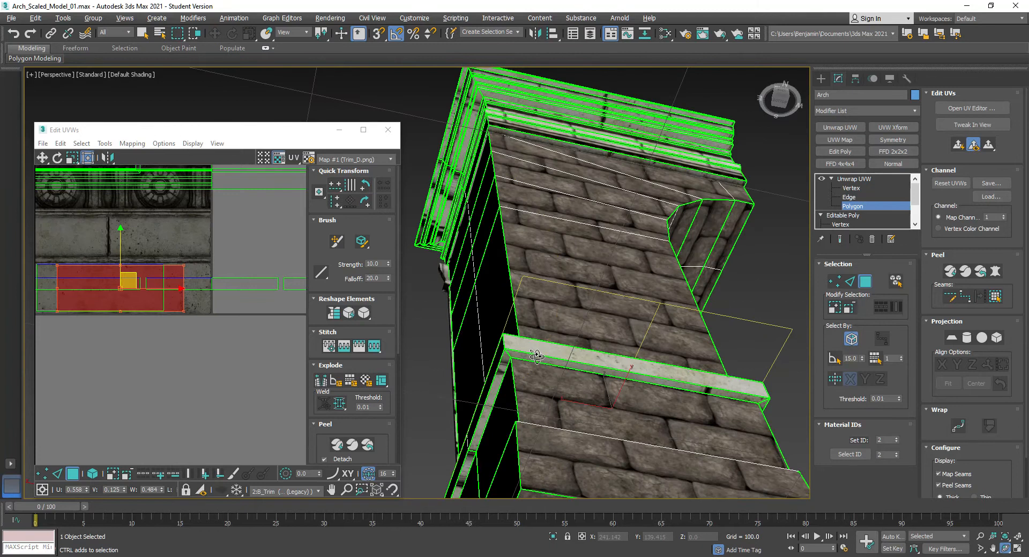
pyautogui.press('q')
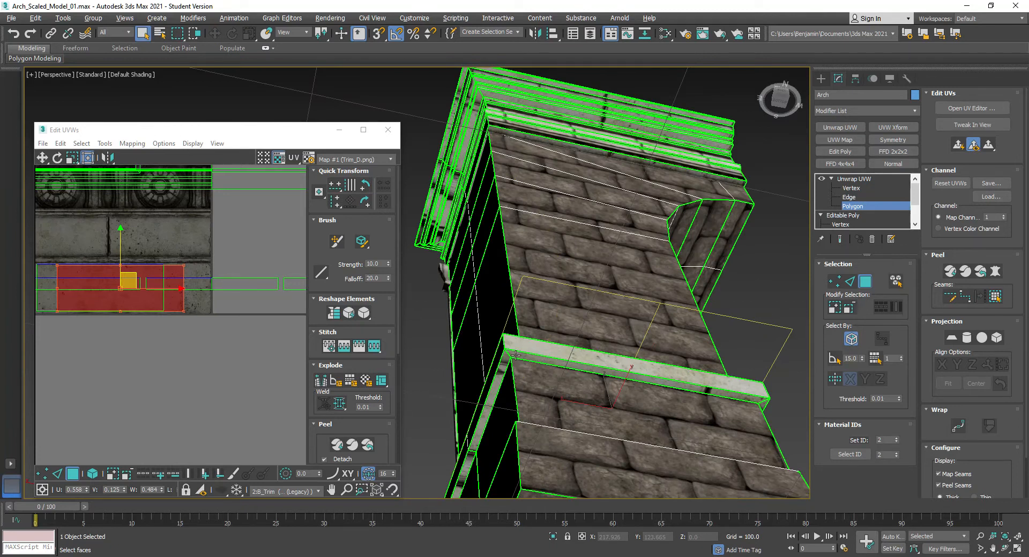
pyautogui.click(516, 355)
pyautogui.keyDown('ctrl'); pyautogui.click(489, 401); pyautogui.keyUp('ctrl')
pyautogui.keyDown('ctrl'); pyautogui.click(464, 467); pyautogui.keyUp('ctrl')
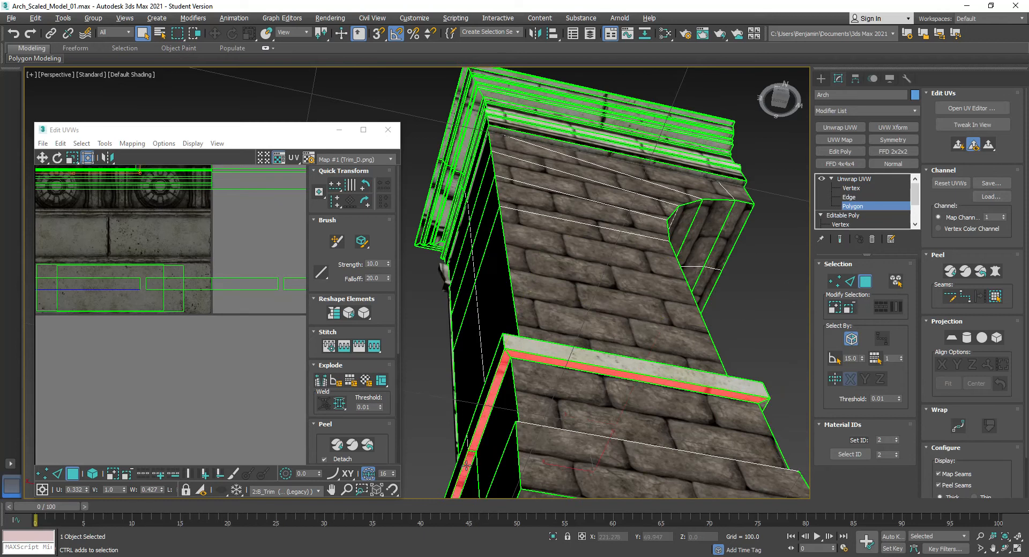
# Step: Minimize the UV editor and add the two underside faces on the ledge's opposite side to the selection
pyautogui.moveTo(744, 203); pyautogui.dragTo(699, 155, button='middle')
pyautogui.click(340, 131)
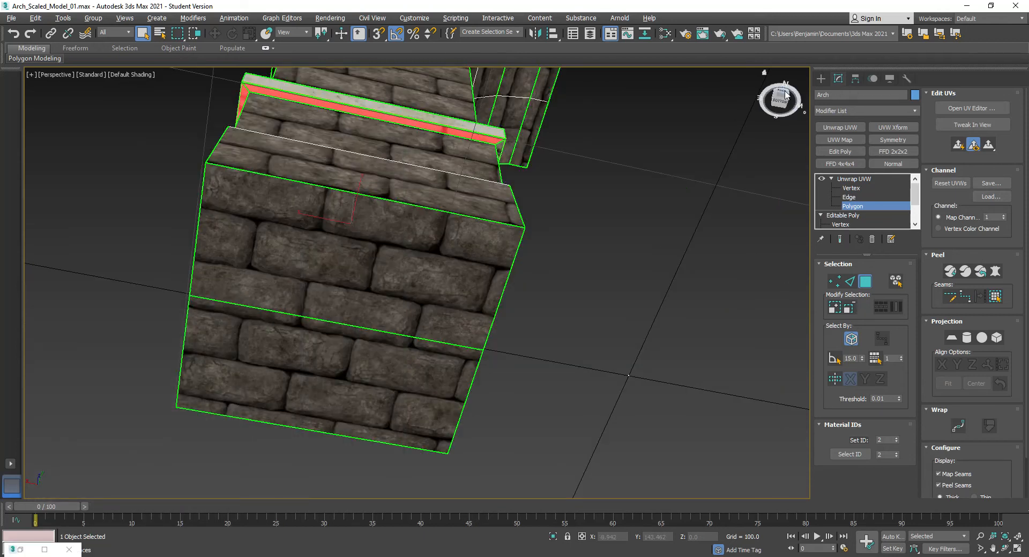
pyautogui.moveTo(780, 105); pyautogui.dragTo(278, 182)
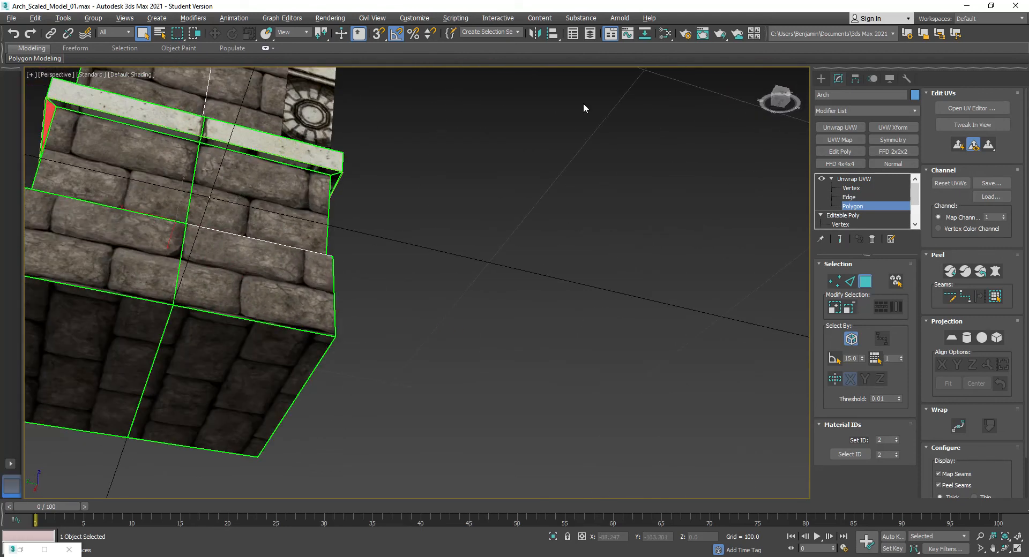
pyautogui.keyDown('ctrl'); pyautogui.click(160, 131); pyautogui.keyUp('ctrl')
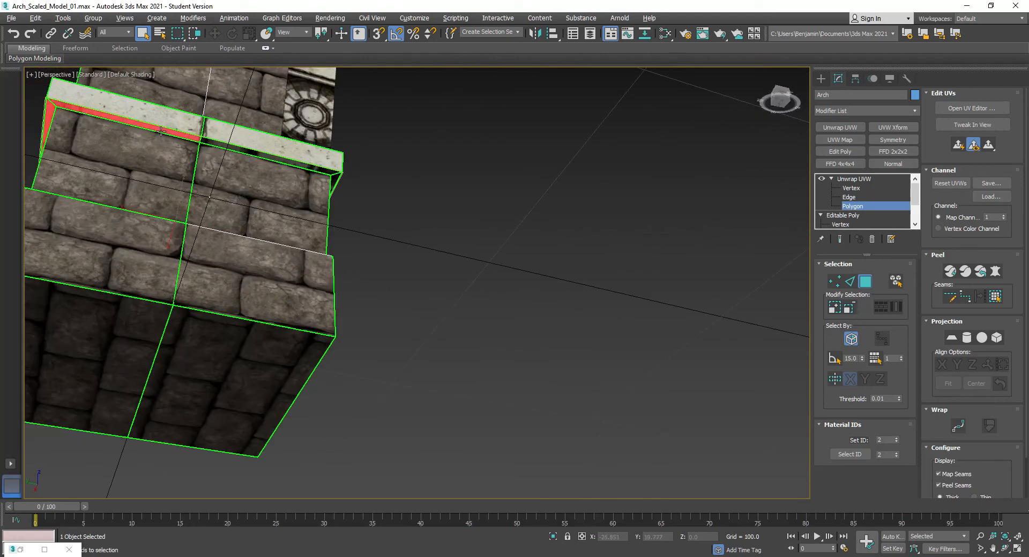
pyautogui.keyDown('ctrl'); pyautogui.click(239, 150); pyautogui.keyUp('ctrl')
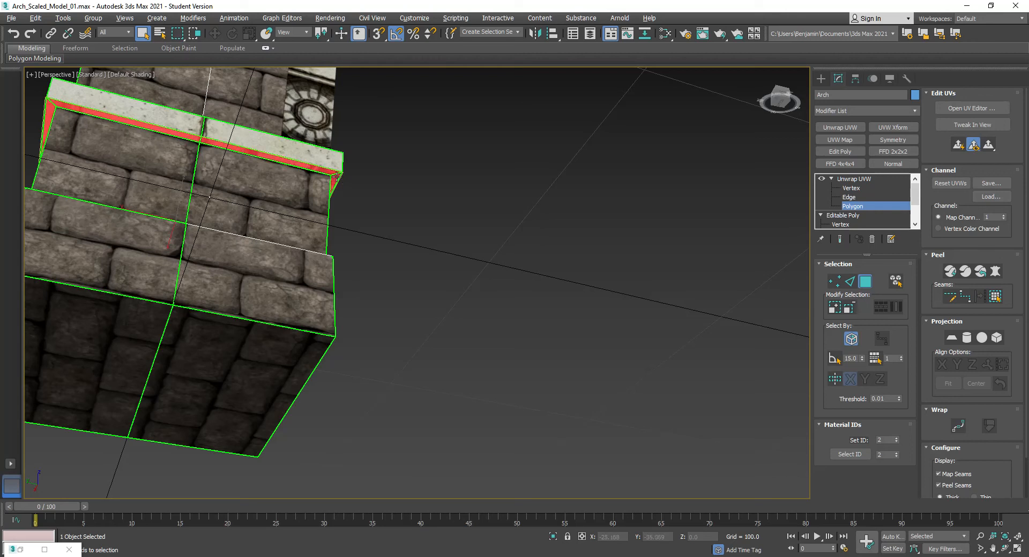
# Step: Reopen the UV editor and move the ledge's underside UVs below the trim texture, to about U 0.455, V -0.46
pyautogui.press('z')
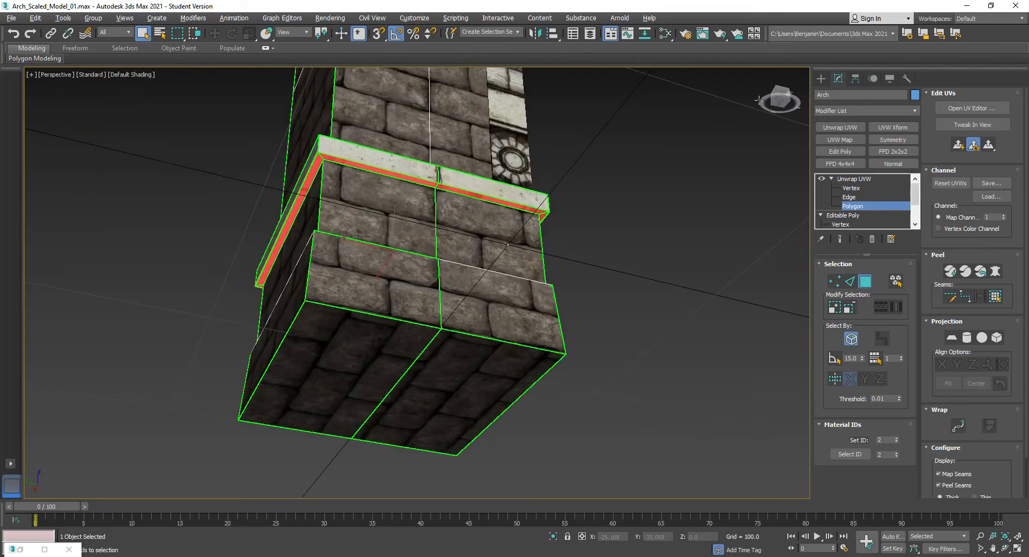
pyautogui.moveTo(779, 99)
pyautogui.mouseDown()
pyautogui.moveTo(806, 107)
pyautogui.moveTo(819, 89)
pyautogui.mouseUp()
pyautogui.keyDown('alt'); pyautogui.moveTo(417, 225); pyautogui.dragTo(739, 273, button='middle'); pyautogui.keyUp('alt')
pyautogui.moveTo(739, 182); pyautogui.dragTo(772, 122)
pyautogui.click(989, 107)
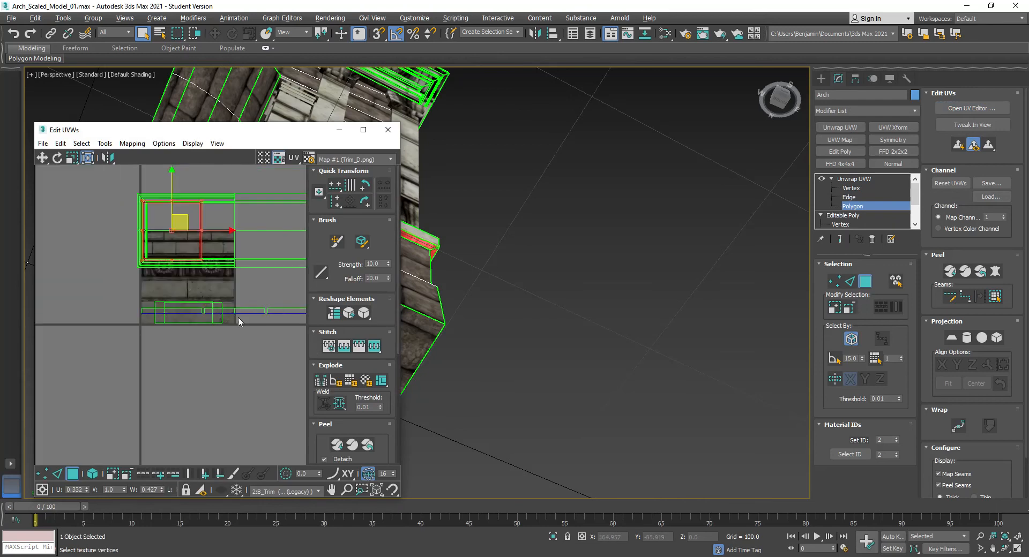
pyautogui.scroll(2, 182, 220)
pyautogui.moveTo(184, 221); pyautogui.dragTo(198, 399)
# Step: Select the two side strips of the underside UV frame and move the UV editor clear of the ledge in the viewport
pyautogui.click(127, 401)
pyautogui.moveTo(111, 406); pyautogui.dragTo(297, 432)
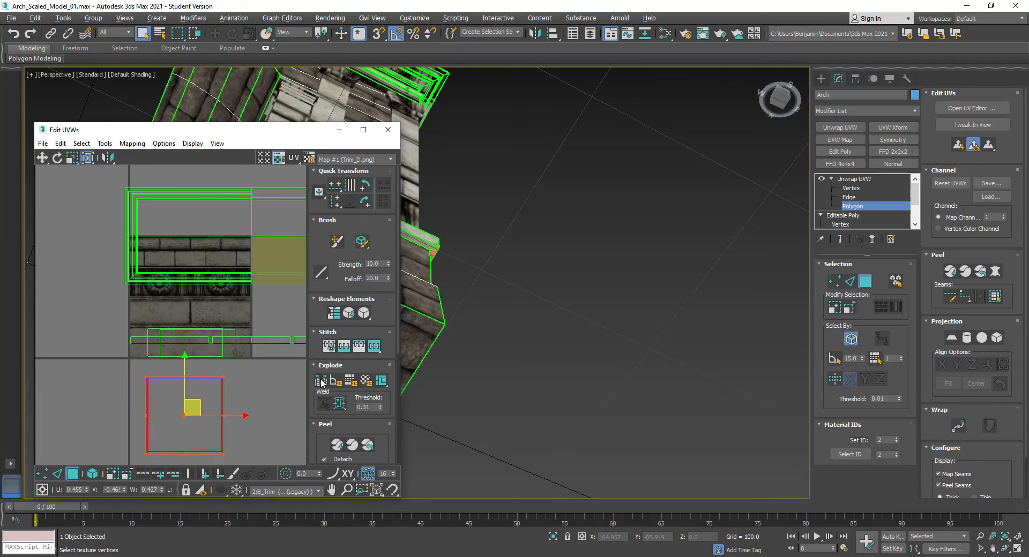
pyautogui.moveTo(276, 130); pyautogui.dragTo(654, 86)
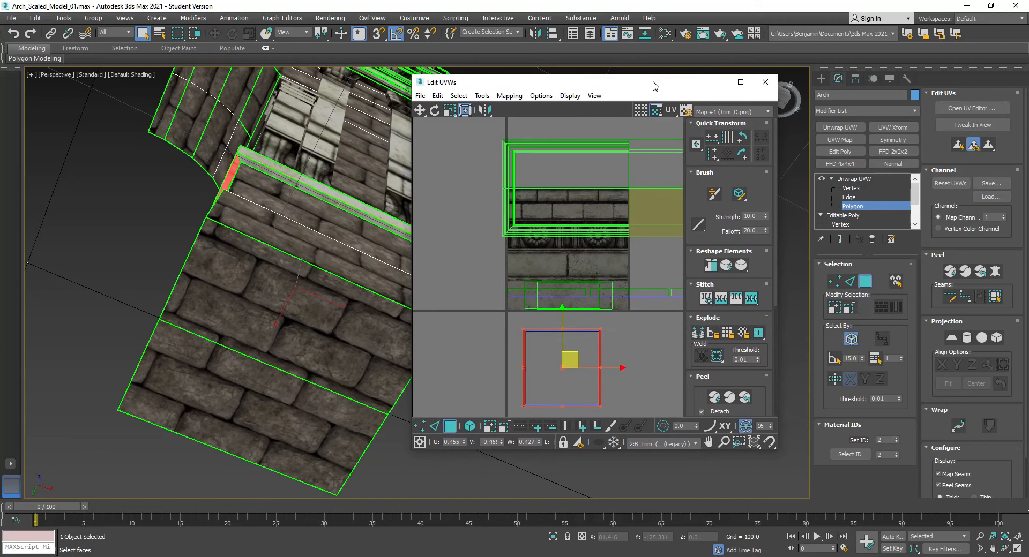
pyautogui.click(309, 189)
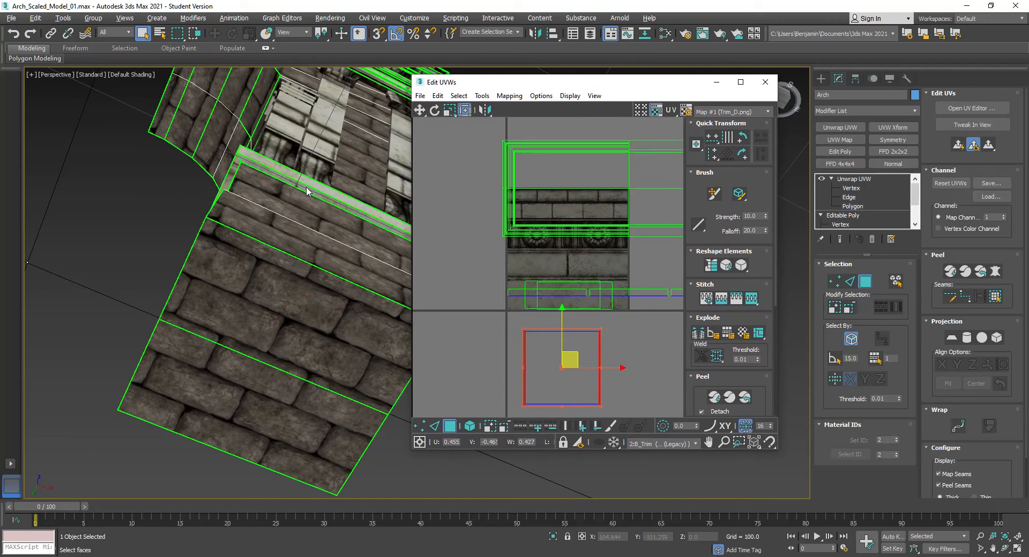
pyautogui.click(849, 281)
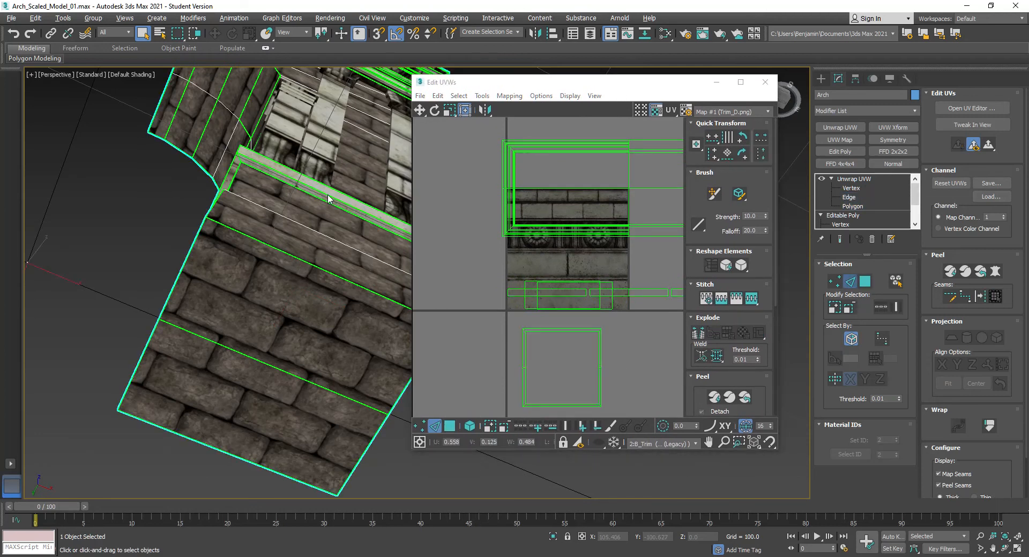
pyautogui.hotkey('ctrl', 'z')
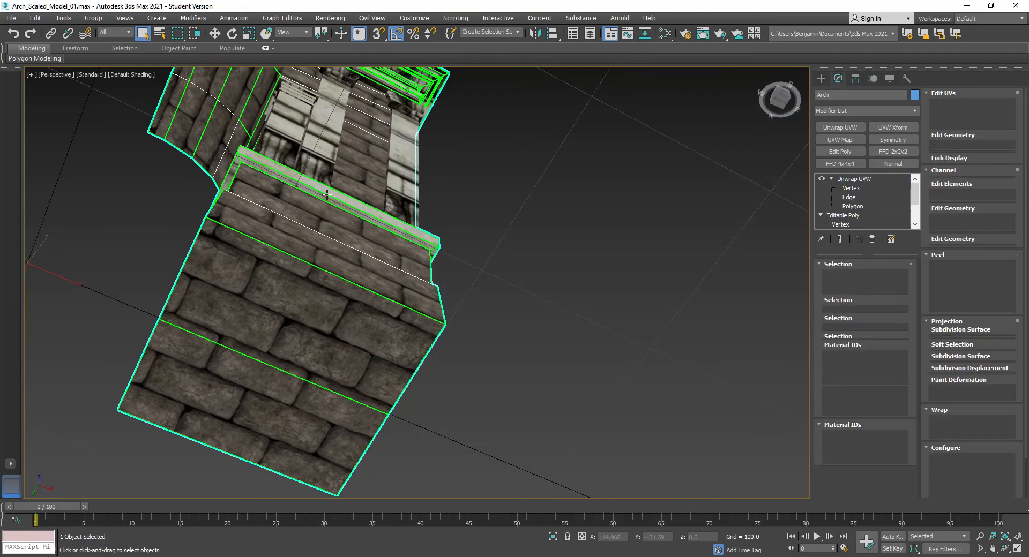
pyautogui.click(965, 108)
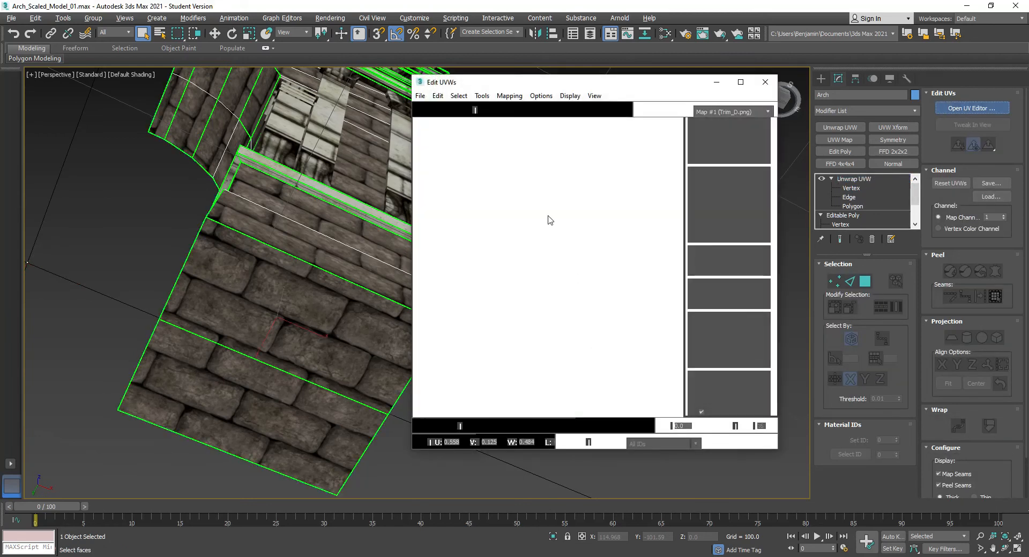
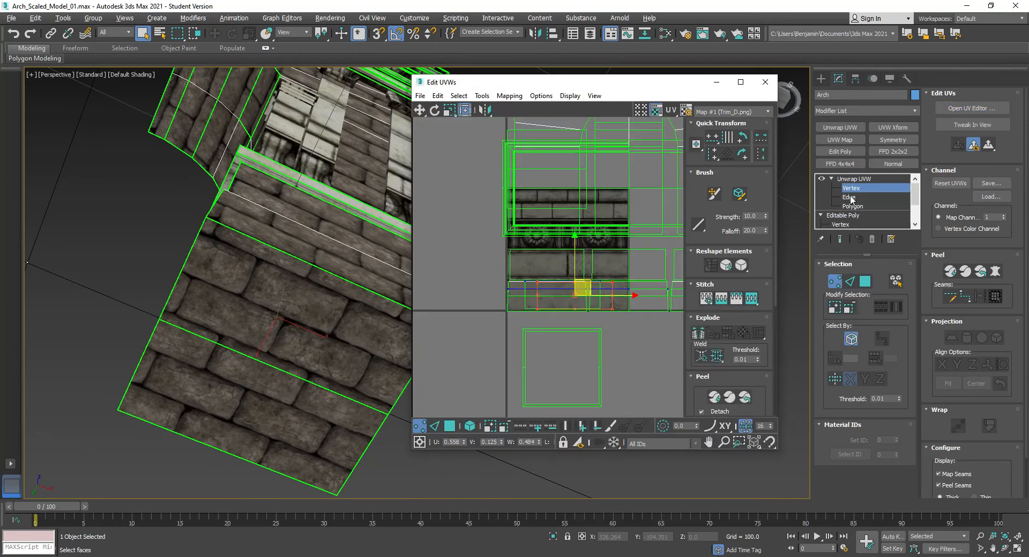
# Step: Select the ledge's outer lower edge, deselect its copy on the underside UV frame, and stitch the underside to the outer-face strip
pyautogui.press('2')
pyautogui.click(297, 182)
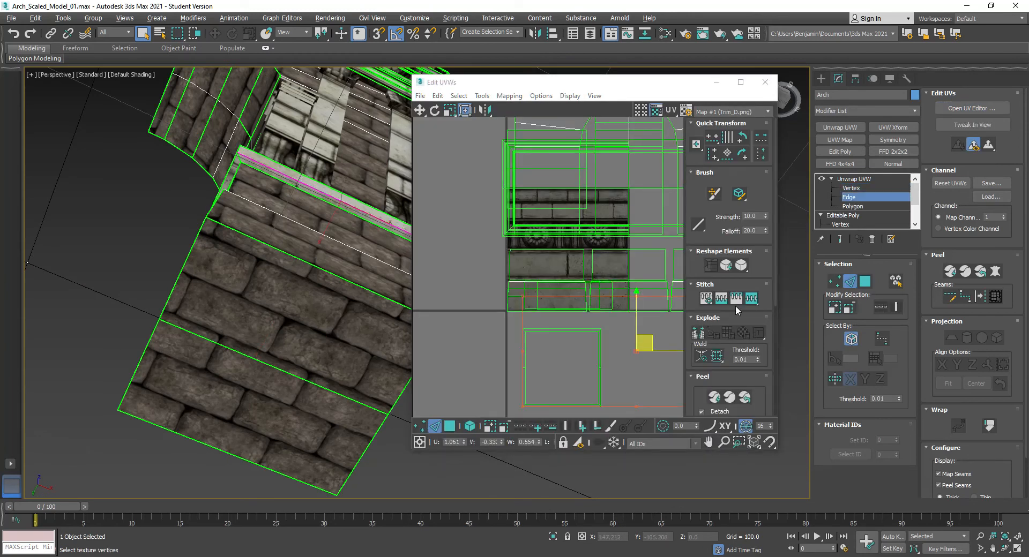
pyautogui.scroll(-3, 583, 340)
pyautogui.scroll(3, 640, 342)
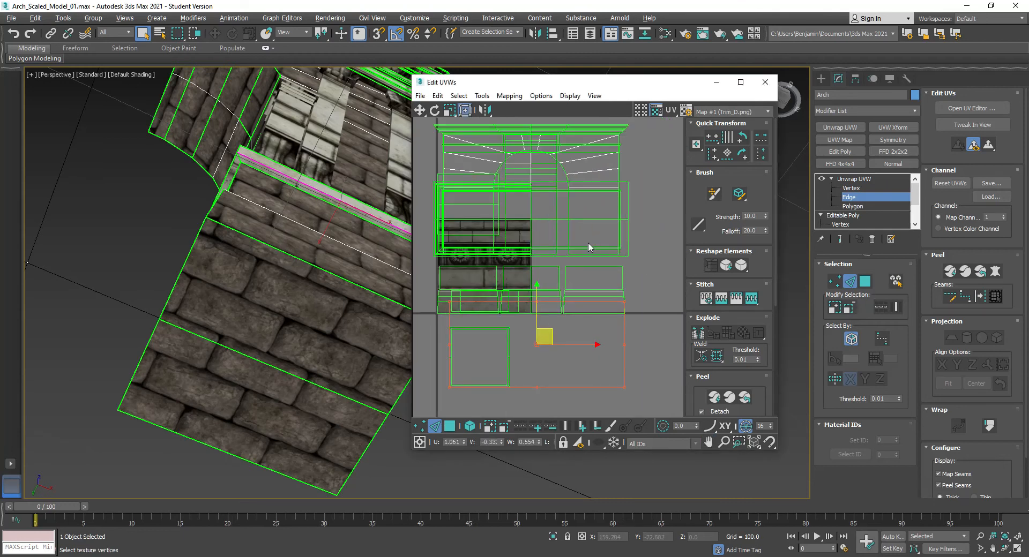
pyautogui.keyDown('alt'); pyautogui.moveTo(435, 323); pyautogui.dragTo(585, 447); pyautogui.keyUp('alt')
pyautogui.click(752, 300)
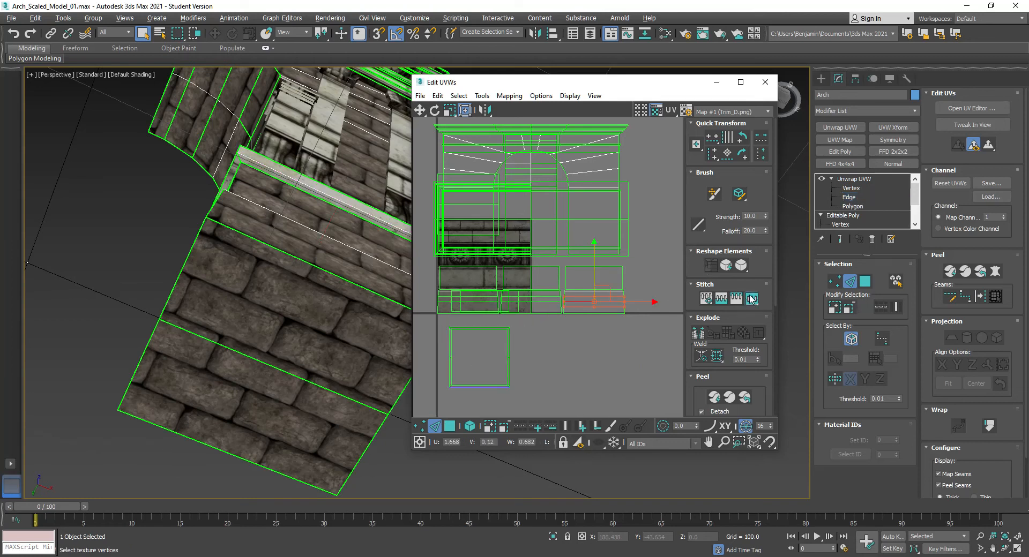
# Step: Select the lower outer edge on the ledge's adjoining side, deselect its copy on the underside UV frame, and stitch that underside strip
pyautogui.click(229, 169)
pyautogui.keyDown('alt'); pyautogui.moveTo(429, 318); pyautogui.dragTo(606, 408); pyautogui.keyUp('alt')
pyautogui.click(751, 299)
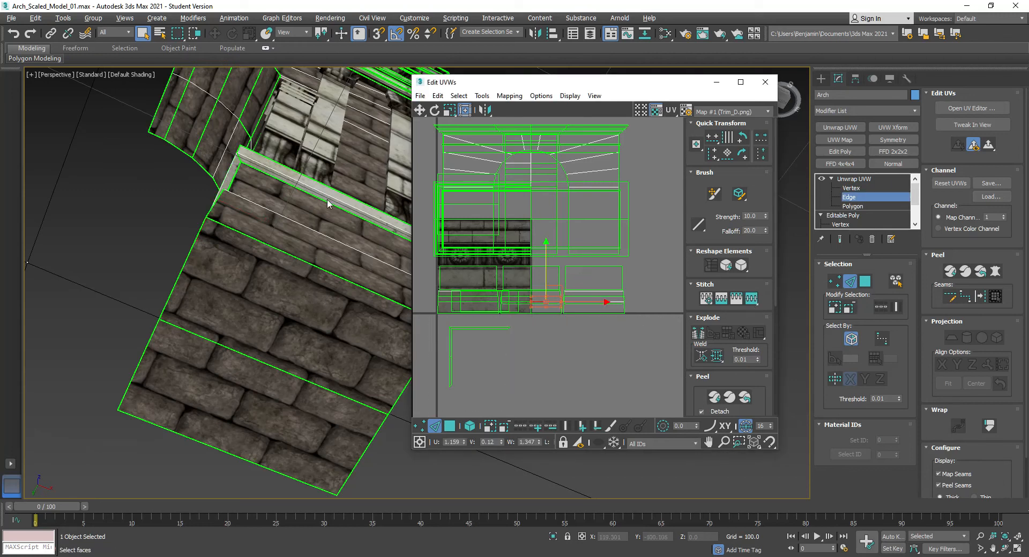
# Step: Move the UV editor clear of the ledge and stitch the underside frame's top strip to the matching outer-face strip
pyautogui.moveTo(671, 83); pyautogui.dragTo(681, 157)
pyautogui.keyDown('alt'); pyautogui.moveTo(525, 110); pyautogui.dragTo(631, 107, button='middle'); pyautogui.keyUp('alt')
pyautogui.click(222, 218)
pyautogui.keyDown('alt'); pyautogui.moveTo(581, 486); pyautogui.dragTo(422, 392); pyautogui.keyUp('alt')
pyautogui.click(761, 370)
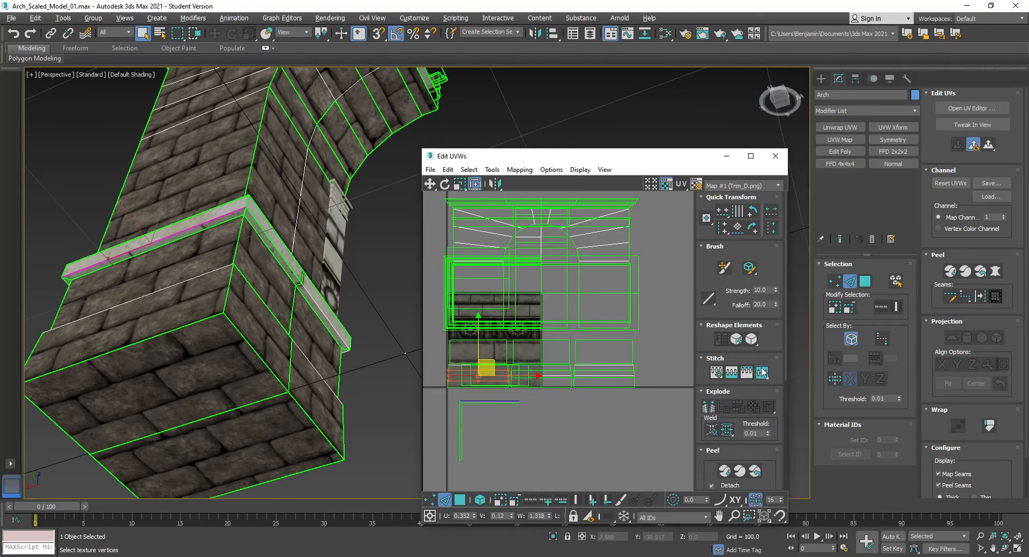
# Step: Select the lower outer edge on the ledge's remaining side and stitch the last underside strip to its outer-face strip
pyautogui.keyDown('alt'); pyautogui.moveTo(348, 222); pyautogui.dragTo(316, 212, button='middle'); pyautogui.keyUp('alt')
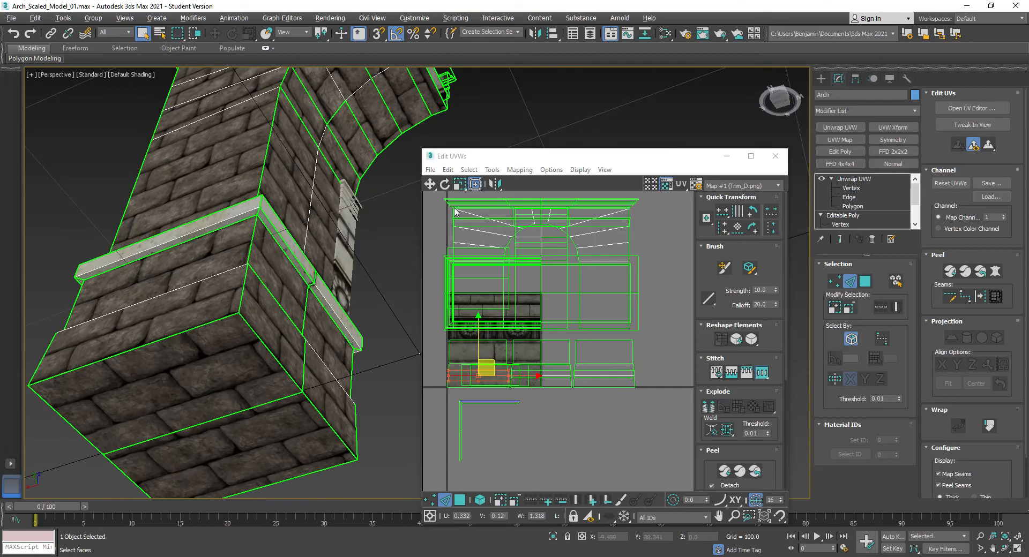
pyautogui.keyDown('alt'); pyautogui.moveTo(236, 166); pyautogui.dragTo(188, 206, button='middle'); pyautogui.keyUp('alt')
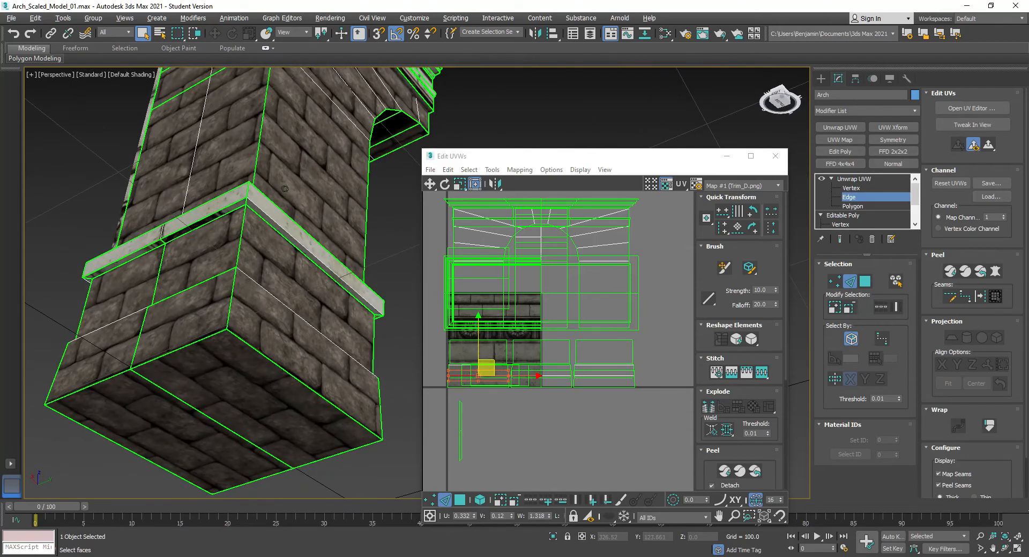
pyautogui.click(224, 210)
pyautogui.moveTo(503, 480); pyautogui.dragTo(445, 396)
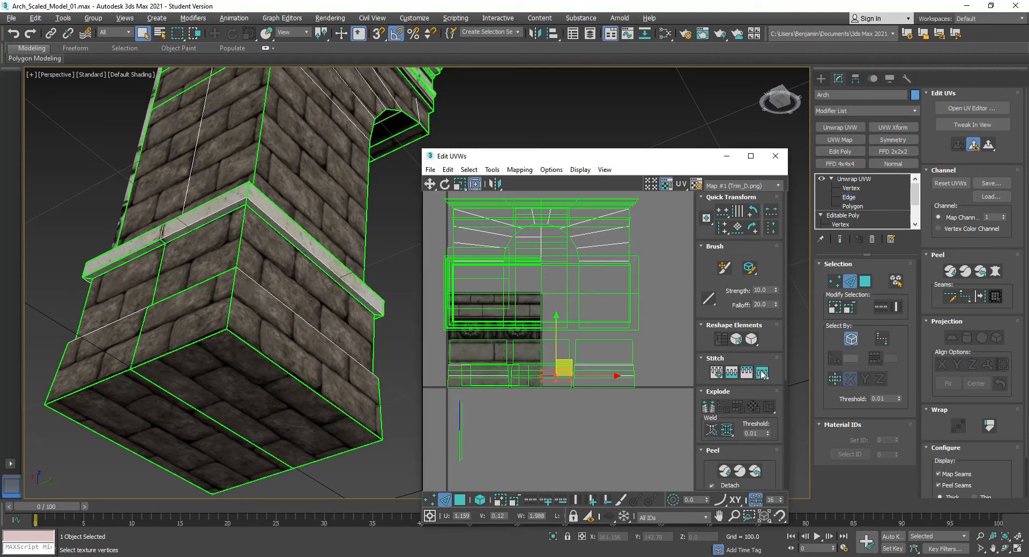
pyautogui.press('2')
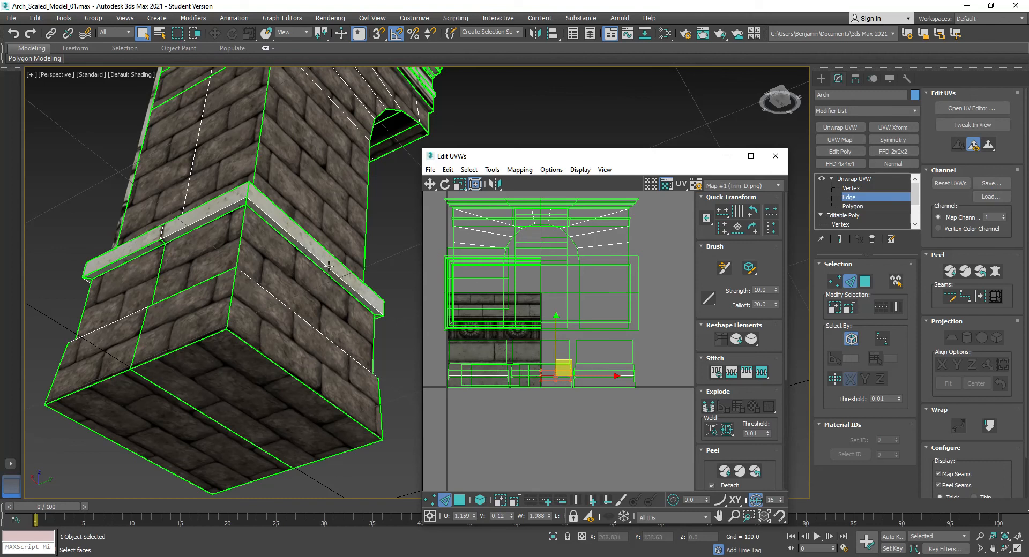
# Step: Bring the arch's cornice into view and filter the UV editor to show only material ID 2, B_Trim
pyautogui.keyDown('alt'); pyautogui.moveTo(353, 227); pyautogui.dragTo(390, 256, button='middle'); pyautogui.keyUp('alt')
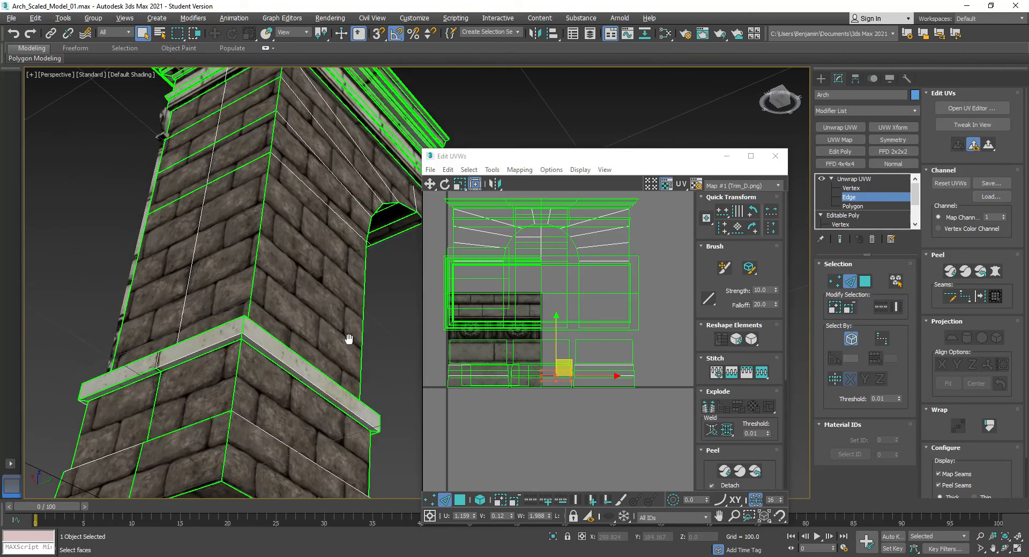
pyautogui.hotkey('ctrl', 'r')
pyautogui.keyDown('alt'); pyautogui.moveTo(312, 333); pyautogui.dragTo(340, 227, button='middle'); pyautogui.keyUp('alt')
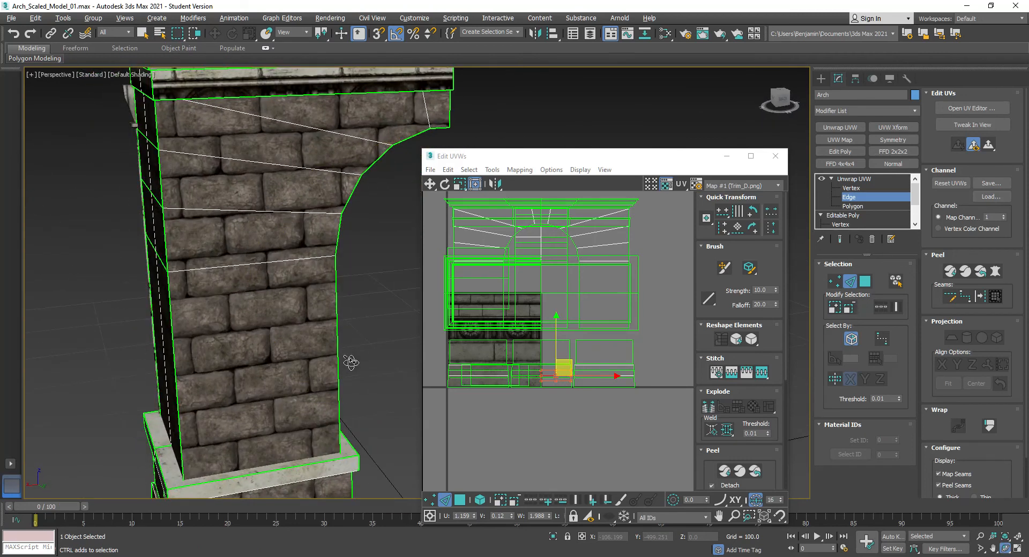
pyautogui.moveTo(349, 420); pyautogui.dragTo(338, 493, button='middle')
pyautogui.click(671, 518)
pyautogui.click(660, 543)
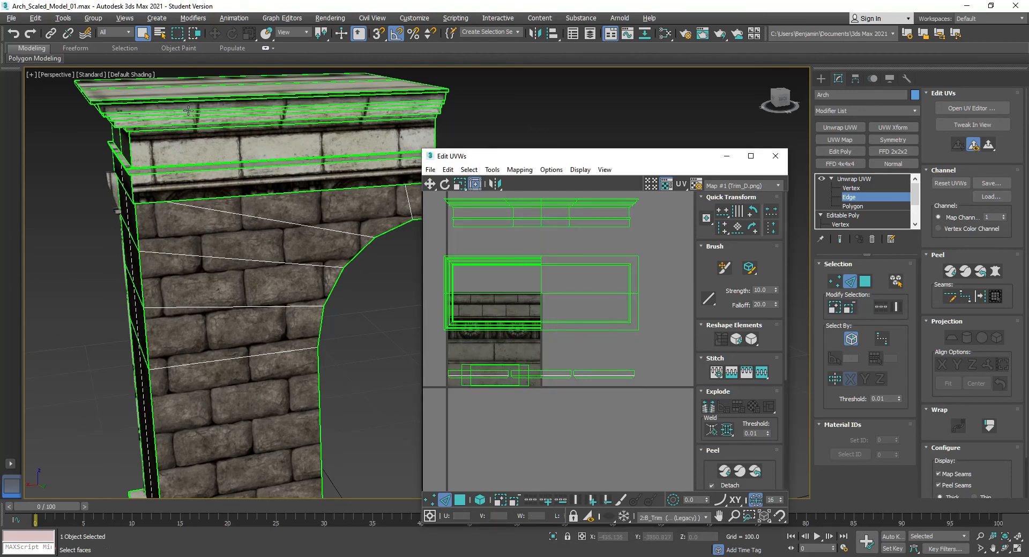
# Step: Select the whole cornice at polygon level with element selection enabled
pyautogui.scroll(3, 245, 145)
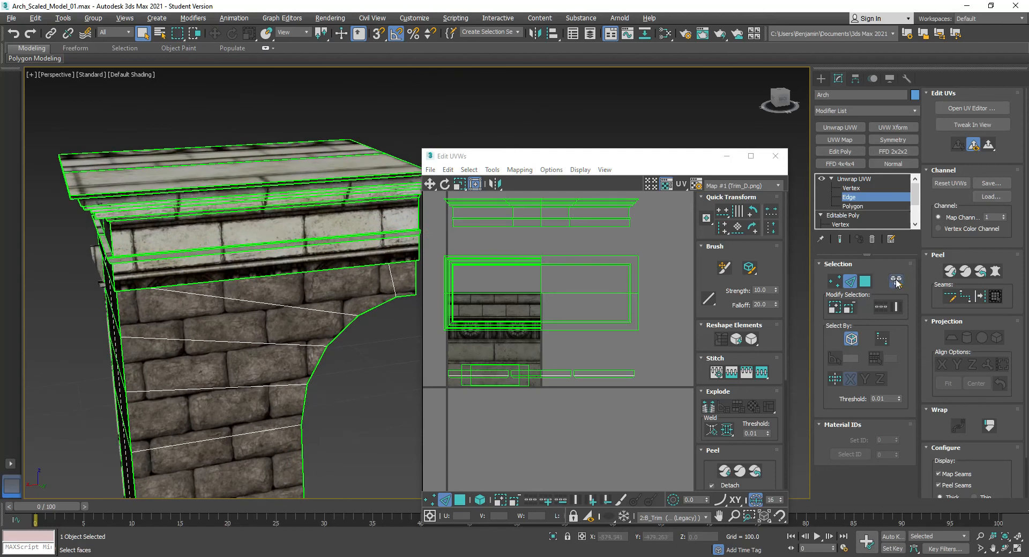
pyautogui.click(863, 282)
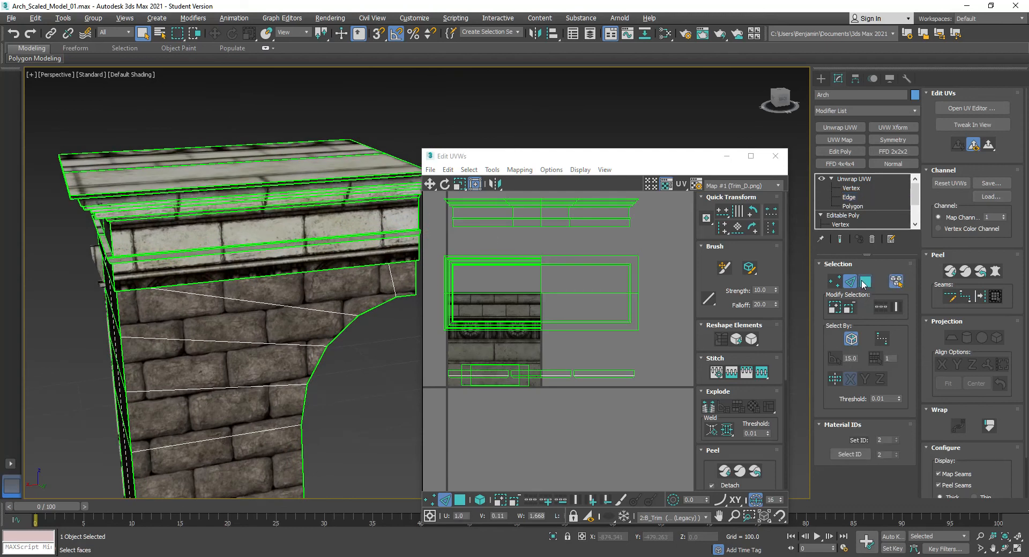
pyautogui.click(226, 167)
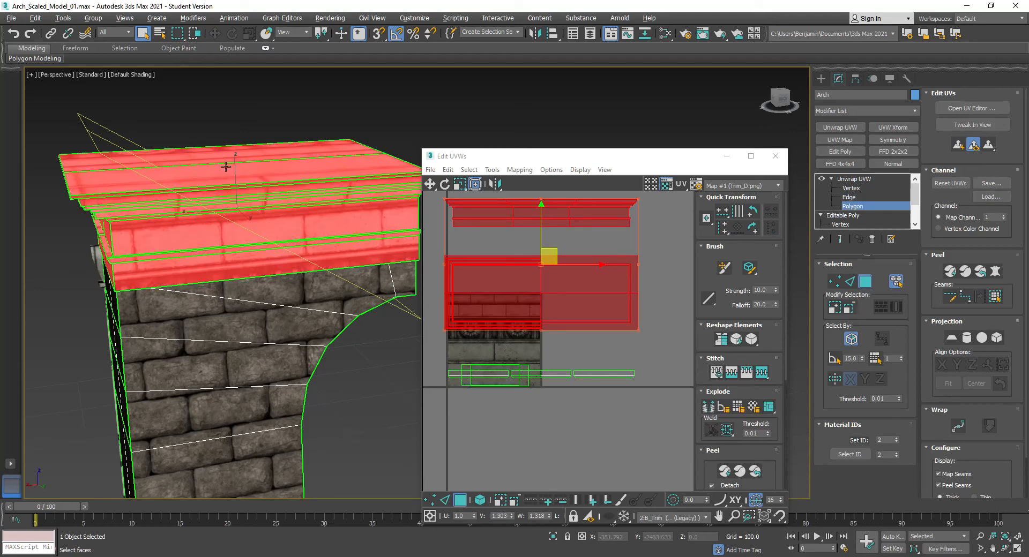
# Step: Planar-map the cornice along Z, move its UVs above and beside the trim texture, and clear the selection
pyautogui.click(951, 338)
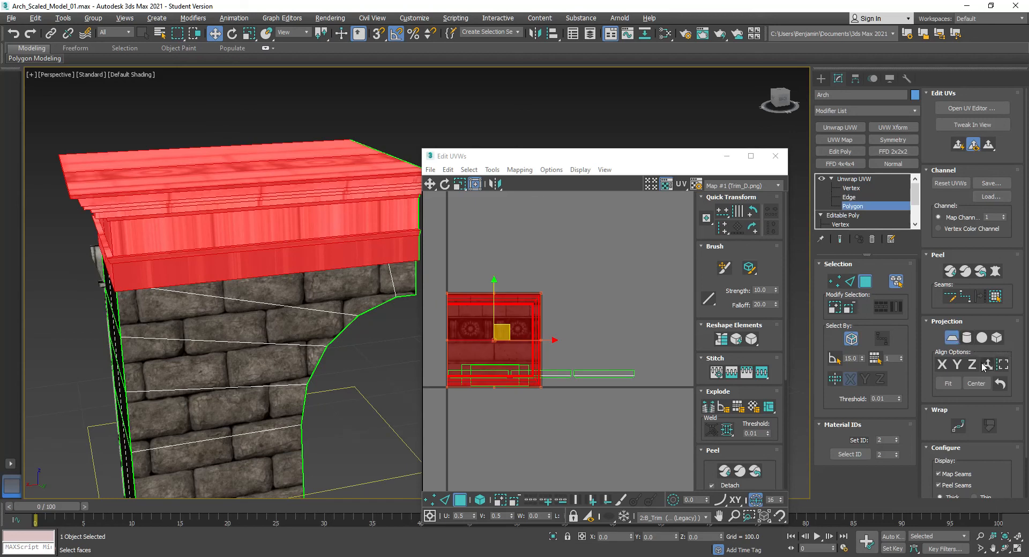
pyautogui.click(972, 365)
pyautogui.click(951, 339)
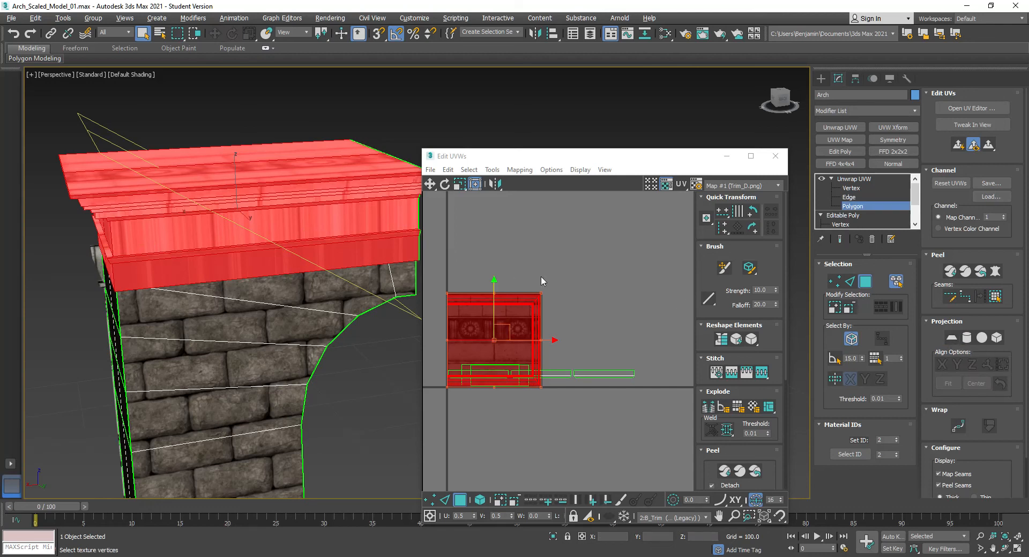
pyautogui.moveTo(529, 301); pyautogui.dragTo(618, 238)
pyautogui.click(502, 243)
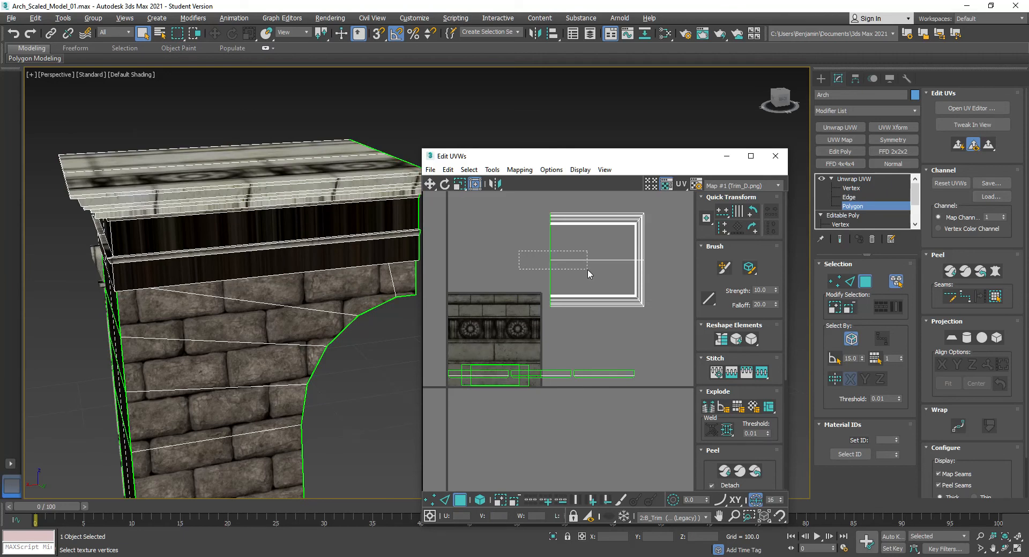
# Step: Quick-peel the UVs of the cornice's large horizontal faces with Avoid Overlap off and move them below the trim texture
pyautogui.moveTo(588, 269); pyautogui.dragTo(588, 270)
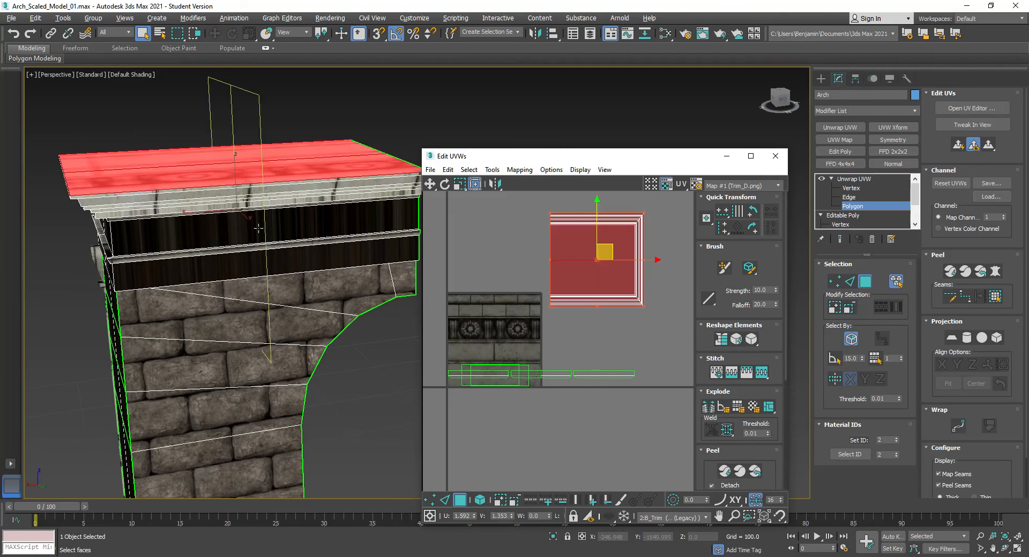
pyautogui.click(949, 271)
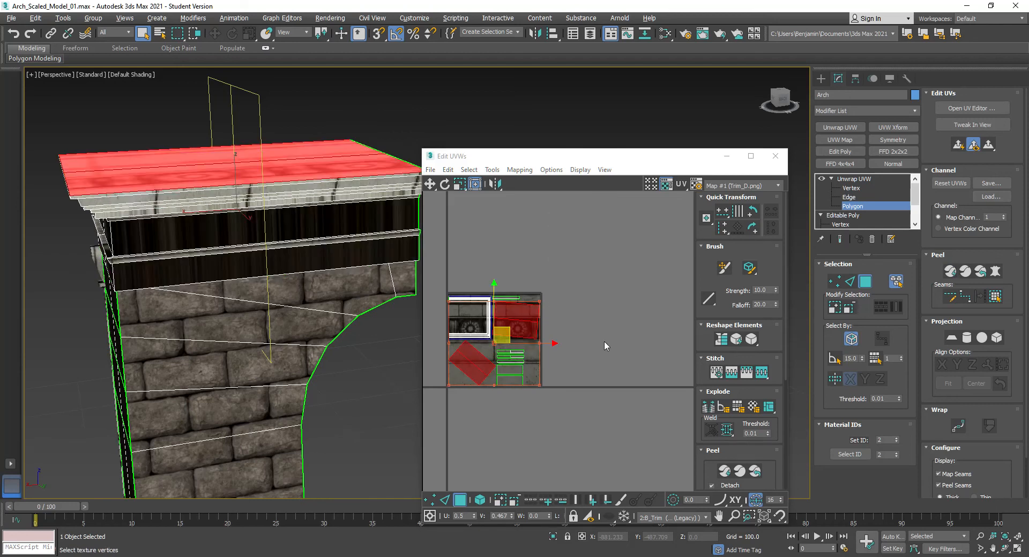
pyautogui.hotkey('ctrl', 'z')
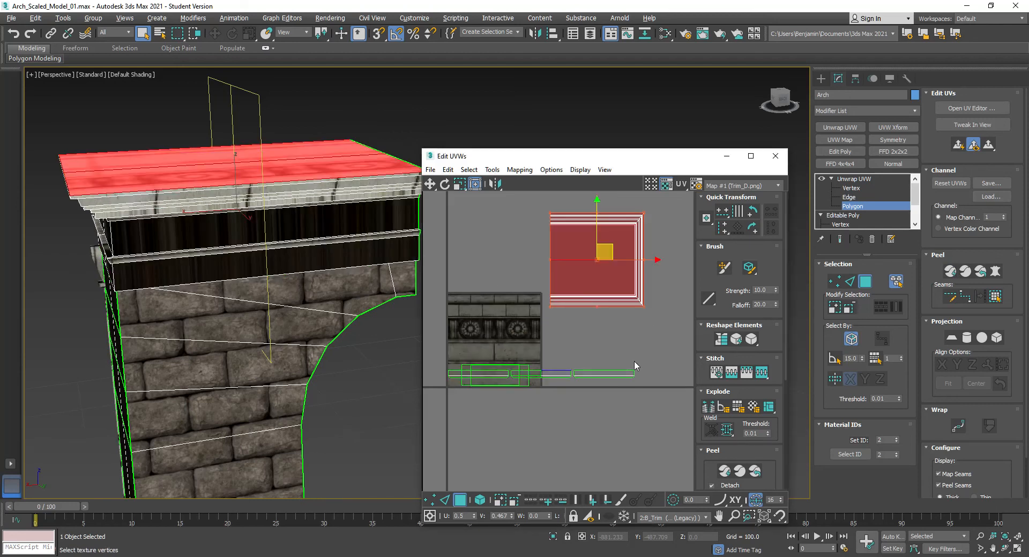
pyautogui.scroll(-3, 732, 415)
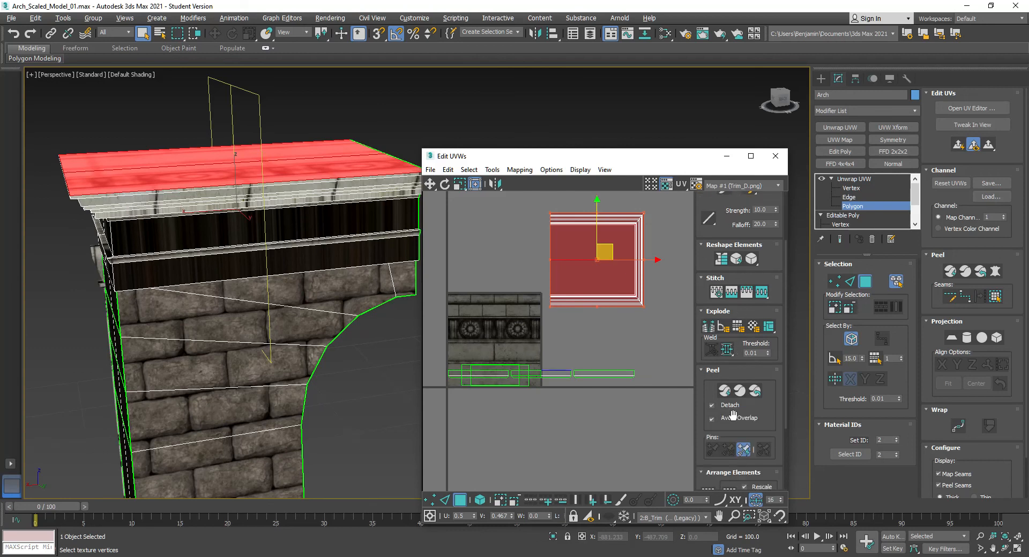
pyautogui.click(712, 419)
pyautogui.click(724, 390)
pyautogui.moveTo(574, 244); pyautogui.dragTo(573, 428)
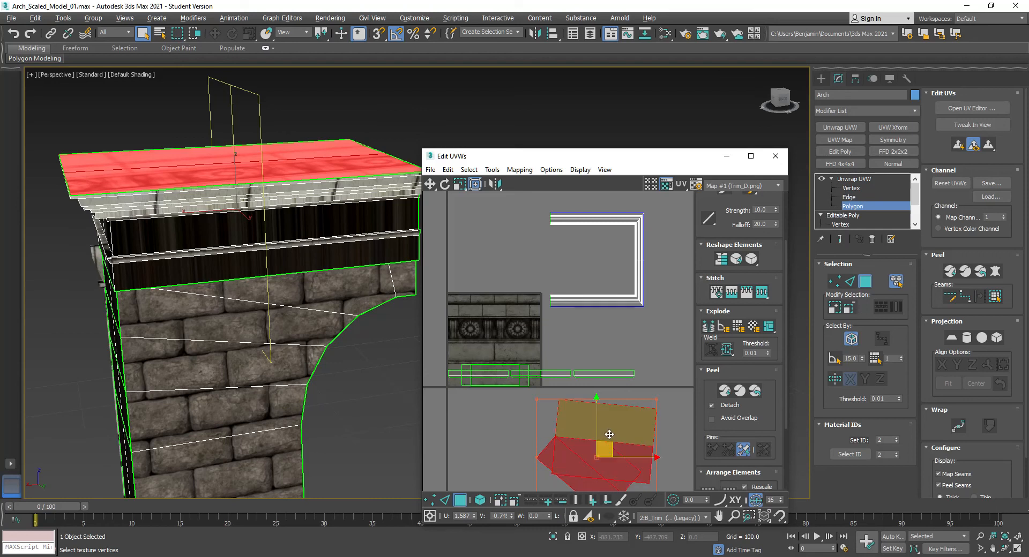
pyautogui.moveTo(624, 433); pyautogui.dragTo(615, 450)
# Step: Select the cornice's end side strip in the UV layout and quick-peel it
pyautogui.scroll(3, 640, 264)
pyautogui.scroll(-3, 633, 261)
pyautogui.moveTo(587, 237); pyautogui.dragTo(684, 274)
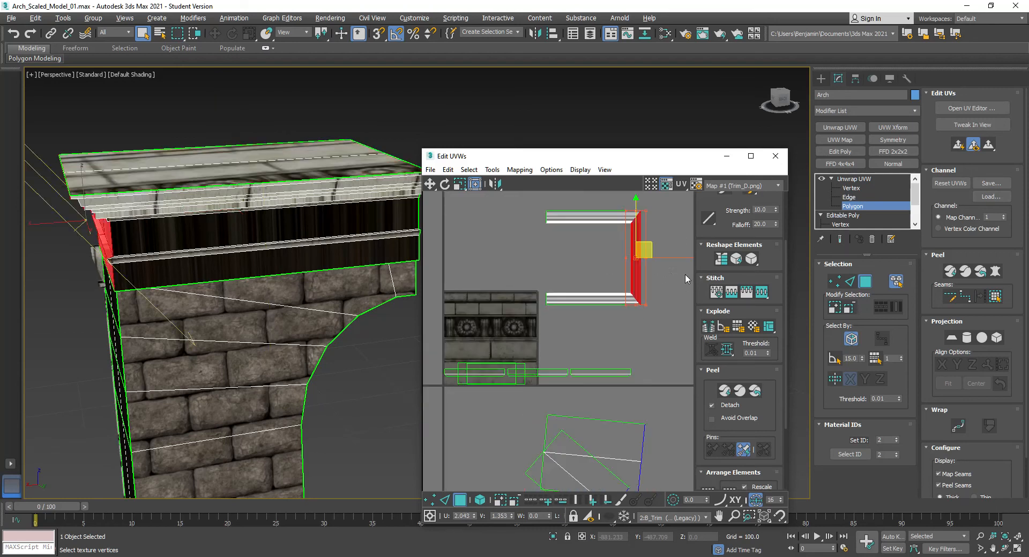
pyautogui.click(725, 391)
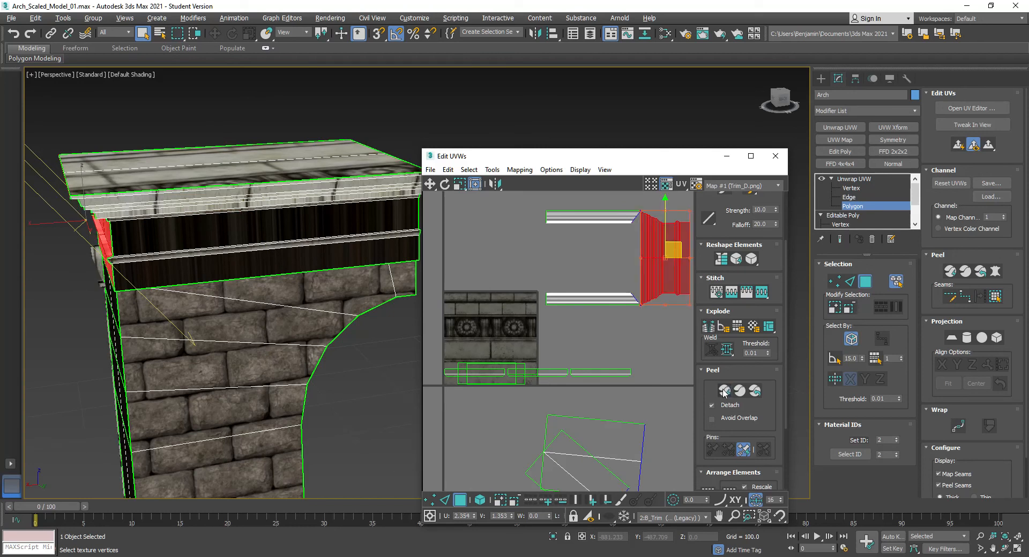
# Step: Quick-peel the upper side strip of the cornice UVs and rotate it roughly horizontal
pyautogui.moveTo(523, 198); pyautogui.dragTo(606, 250)
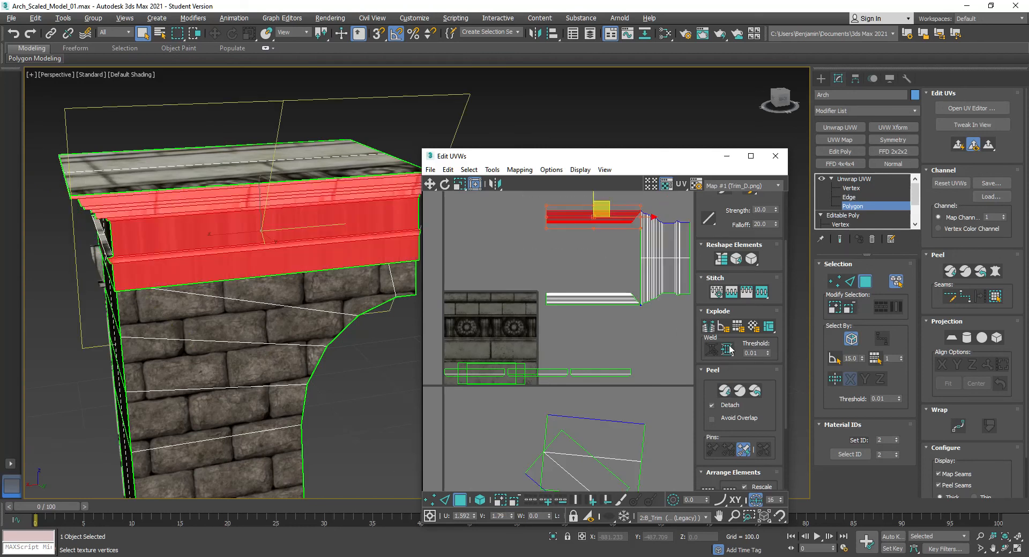
pyautogui.click(724, 391)
pyautogui.moveTo(562, 327); pyautogui.dragTo(587, 288)
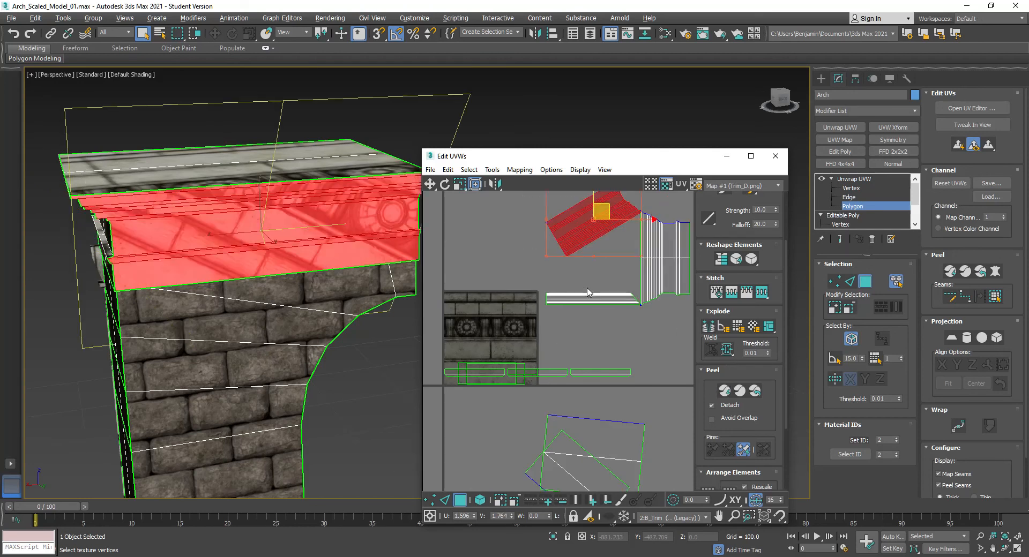
pyautogui.moveTo(592, 254); pyautogui.dragTo(571, 259)
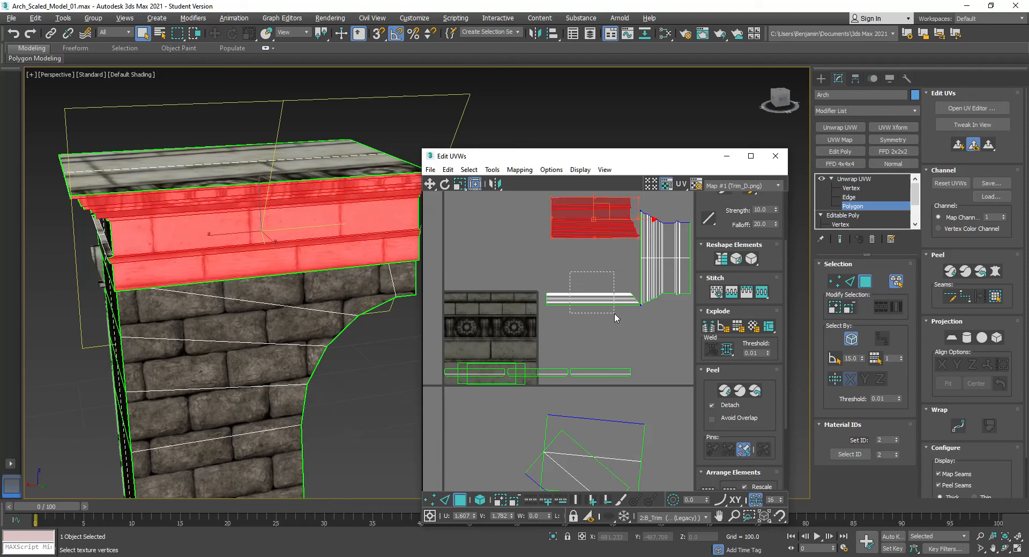
# Step: Quick-peel the lower side strip of the cornice UVs, rotate it roughly horizontal, and deselect it
pyautogui.moveTo(614, 313); pyautogui.dragTo(615, 314)
pyautogui.click(724, 392)
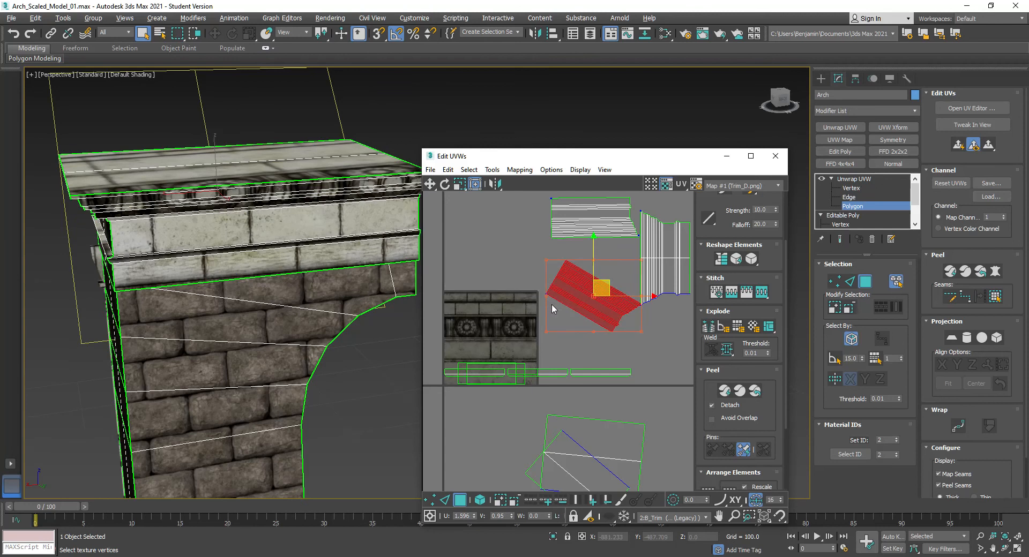
pyautogui.moveTo(593, 330)
pyautogui.mouseDown()
pyautogui.moveTo(619, 337)
pyautogui.moveTo(607, 342)
pyautogui.mouseUp()
pyautogui.click(608, 338)
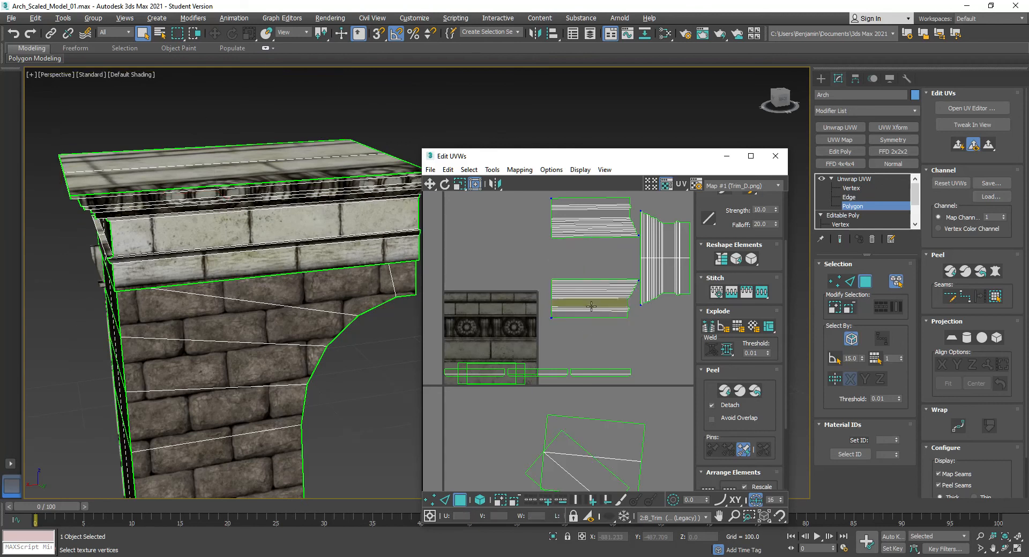
# Step: Turn off angle snap and fine-rotate the upper cornice strip's UVs until its lines are level
pyautogui.scroll(3, 596, 220)
pyautogui.moveTo(596, 220); pyautogui.dragTo(544, 275, button='middle')
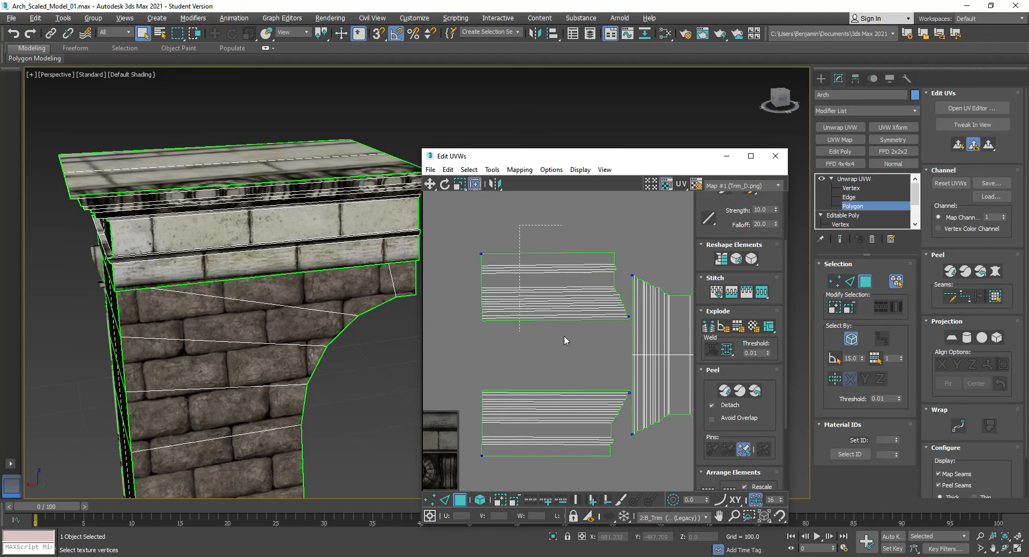
pyautogui.click(565, 275)
pyautogui.scroll(2, 584, 278)
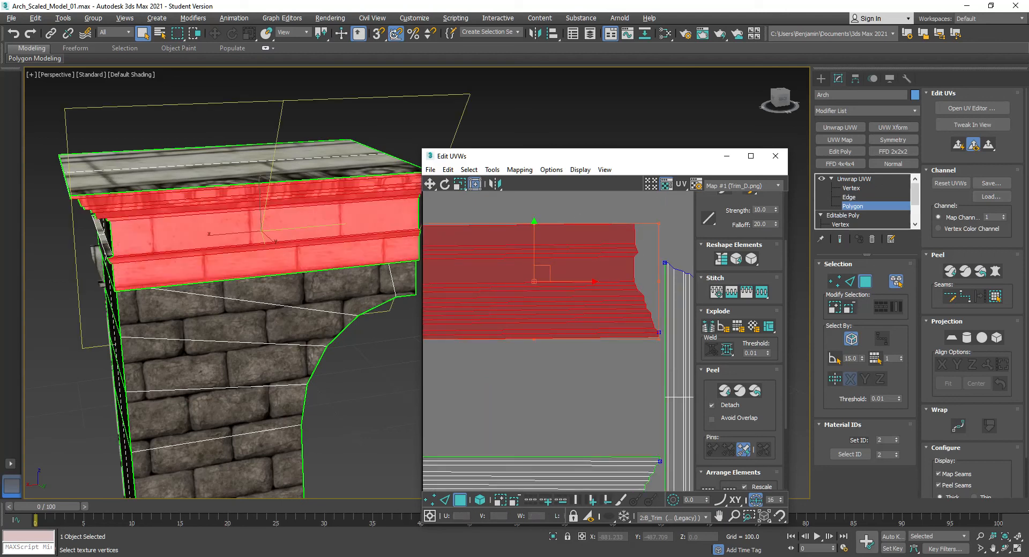
pyautogui.click(399, 33)
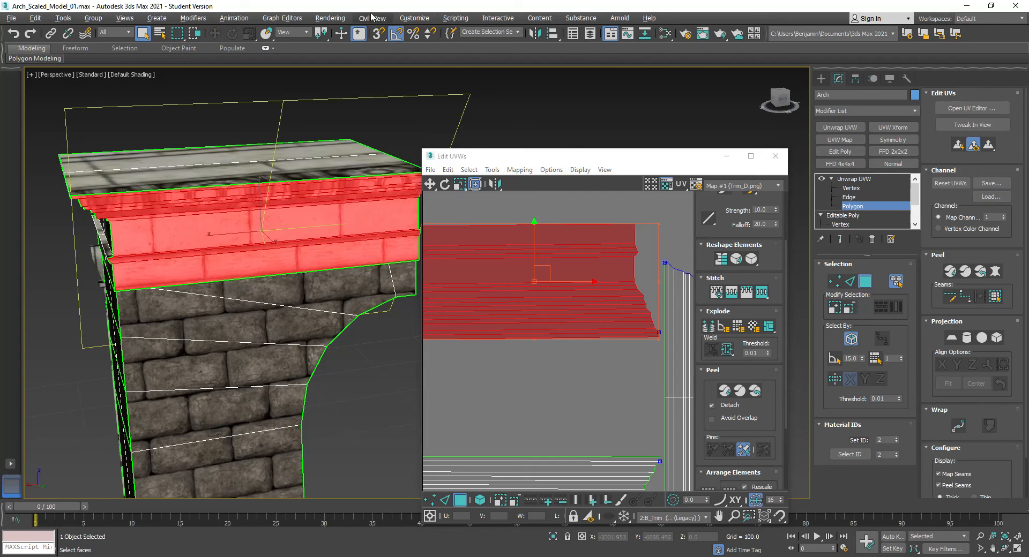
pyautogui.moveTo(659, 281); pyautogui.dragTo(660, 286)
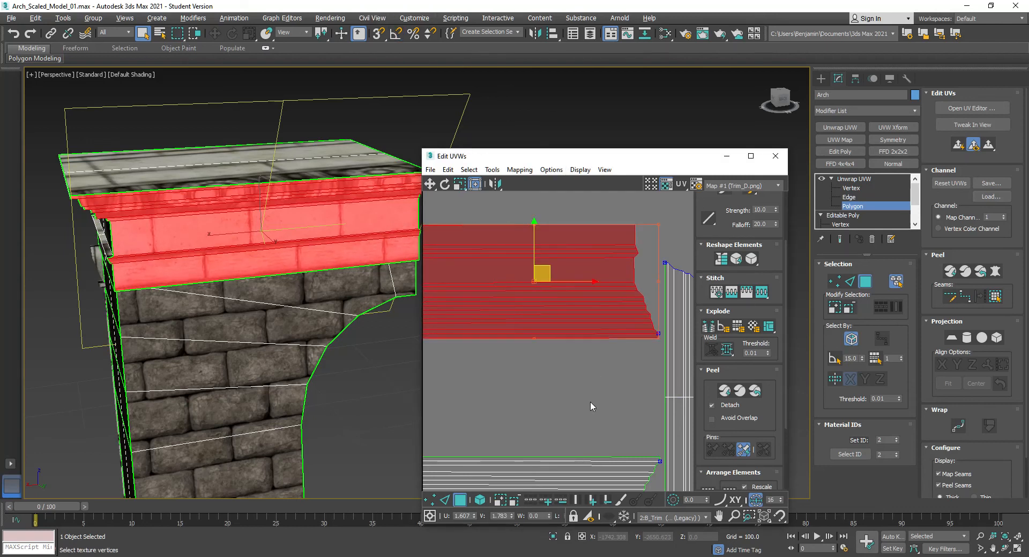
pyautogui.click(590, 407)
# Step: Select the upper cornice strip and turn its UVs 180 degrees in two 90-degree rotations
pyautogui.scroll(-5, 590, 407)
pyautogui.moveTo(589, 406); pyautogui.dragTo(592, 321, button='middle')
pyautogui.moveTo(513, 219); pyautogui.dragTo(600, 294)
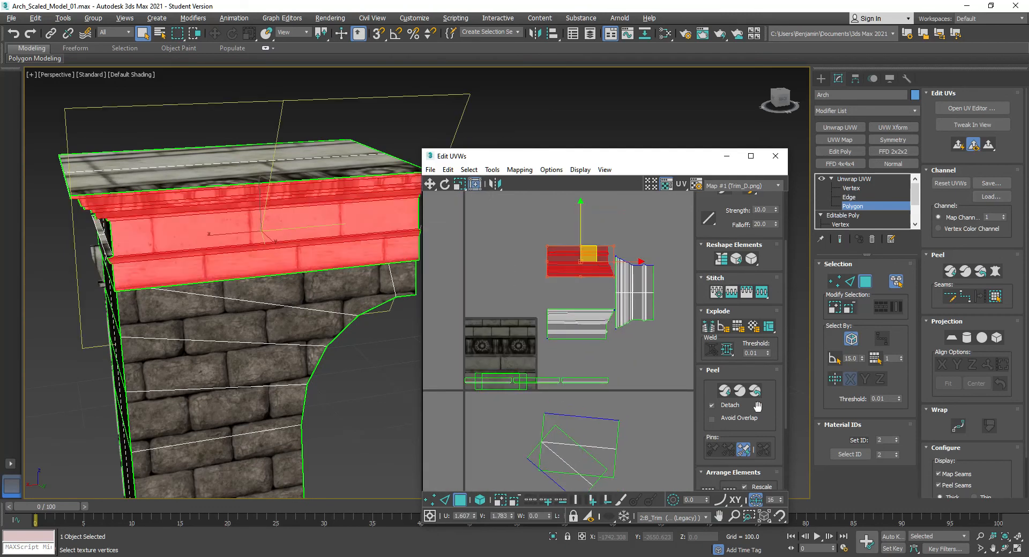
pyautogui.scroll(3, 760, 229)
pyautogui.click(753, 228)
pyautogui.click(753, 228)
pyautogui.click(623, 364)
# Step: Rotate the cornice's end strip UVs 90 degrees, place them beside the lower strip, and select all three side strips
pyautogui.moveTo(620, 362); pyautogui.dragTo(602, 338, button='middle')
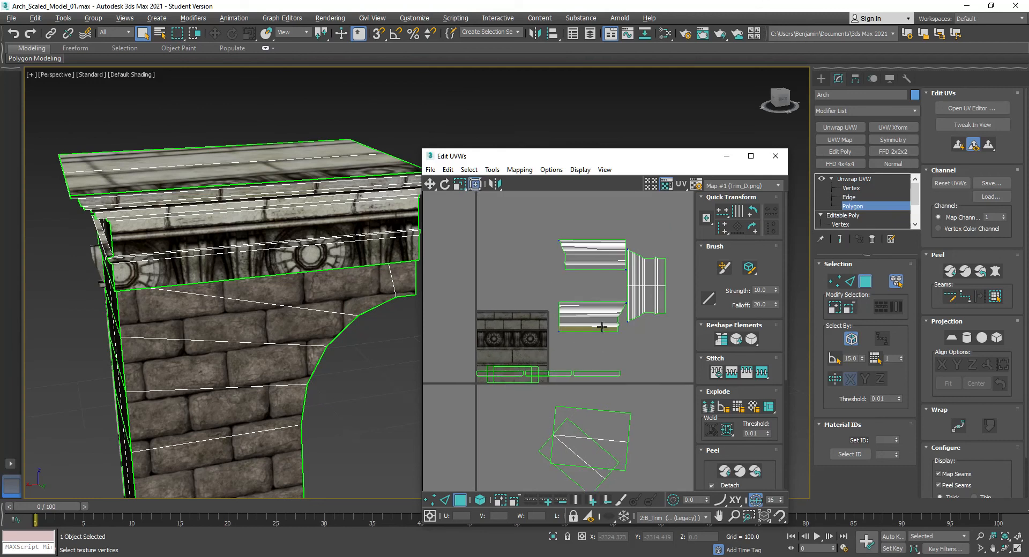
pyautogui.scroll(3, 602, 328)
pyautogui.click(537, 313)
pyautogui.moveTo(635, 266); pyautogui.dragTo(570, 315, button='middle')
pyautogui.moveTo(611, 336); pyautogui.dragTo(580, 318)
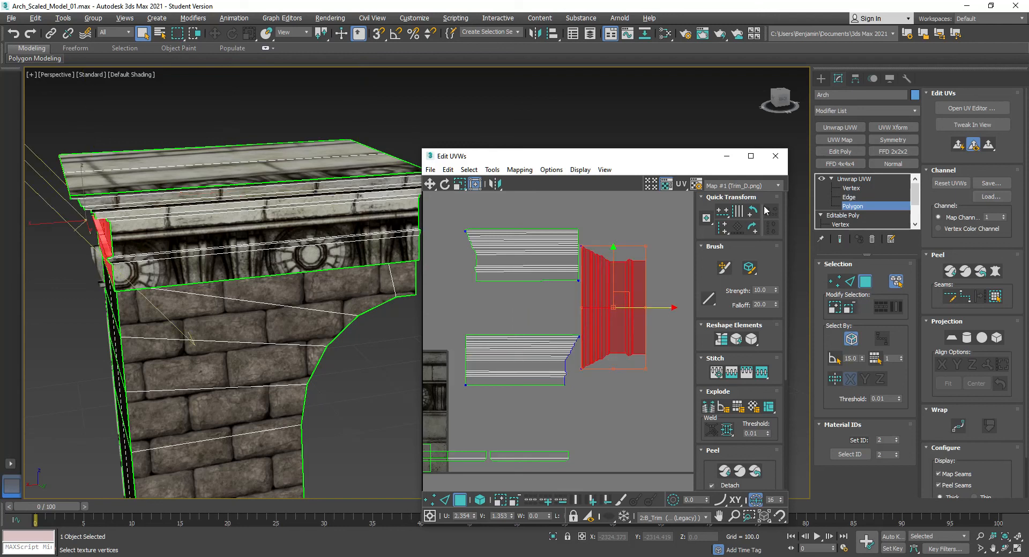
pyautogui.click(753, 229)
pyautogui.moveTo(558, 321); pyautogui.dragTo(621, 353)
pyautogui.moveTo(677, 475); pyautogui.dragTo(658, 409)
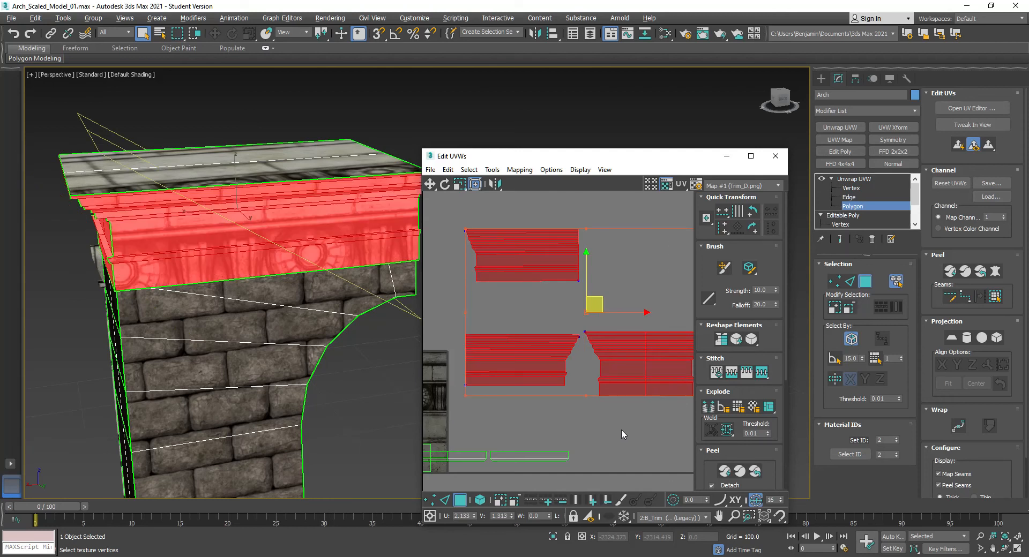
# Step: Select the wide frieze faces in all three cornice strips and break them off from the rest of the UVs
pyautogui.click(621, 429)
pyautogui.click(501, 366)
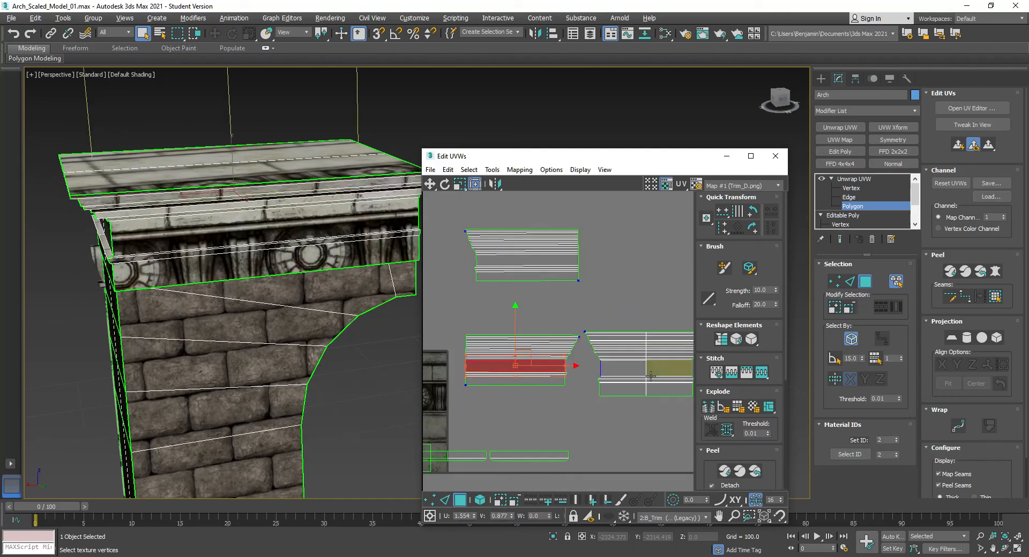
pyautogui.keyDown('ctrl'); pyautogui.click(603, 369); pyautogui.keyUp('ctrl')
pyautogui.keyDown('ctrl'); pyautogui.click(572, 261); pyautogui.keyUp('ctrl')
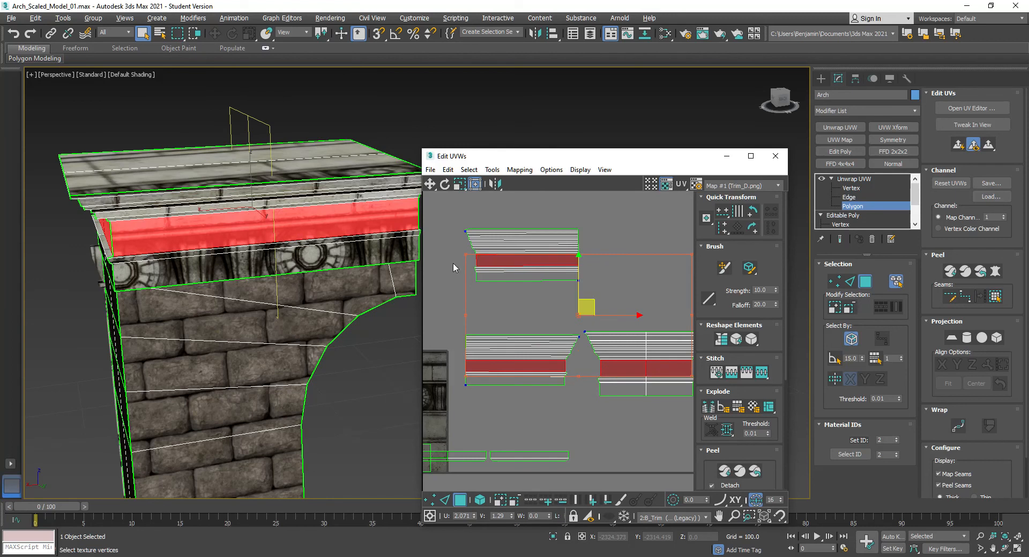
pyautogui.click(709, 409)
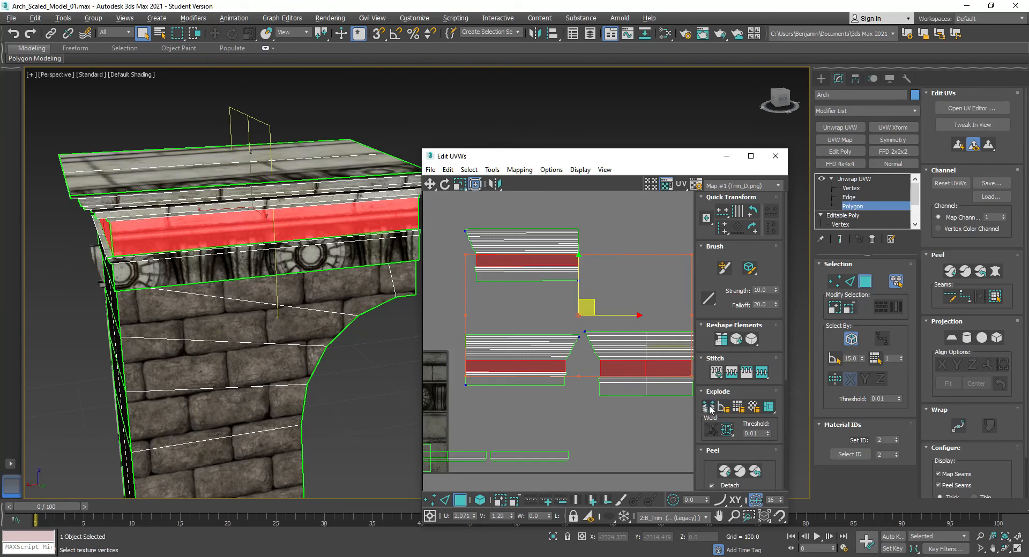
# Step: Select the frieze's vertical corner edge on the arch and stitch the adjoining frieze UV pieces together along it
pyautogui.press('3')
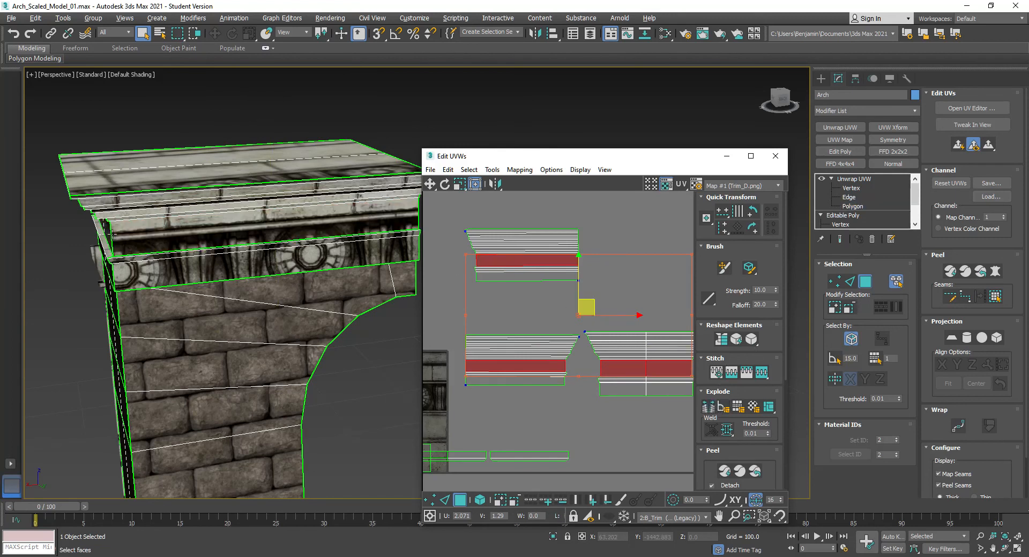
pyautogui.press('2')
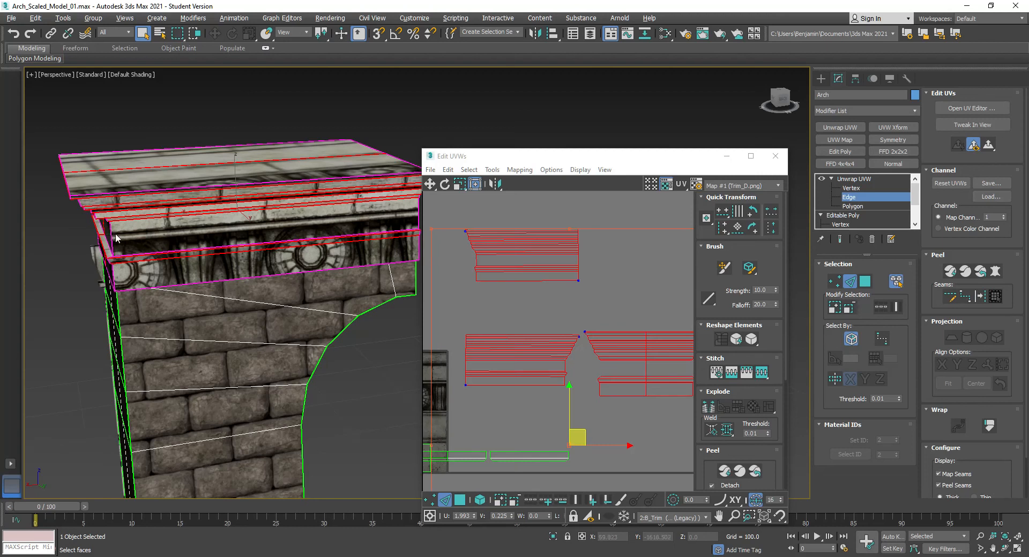
pyautogui.click(100, 264)
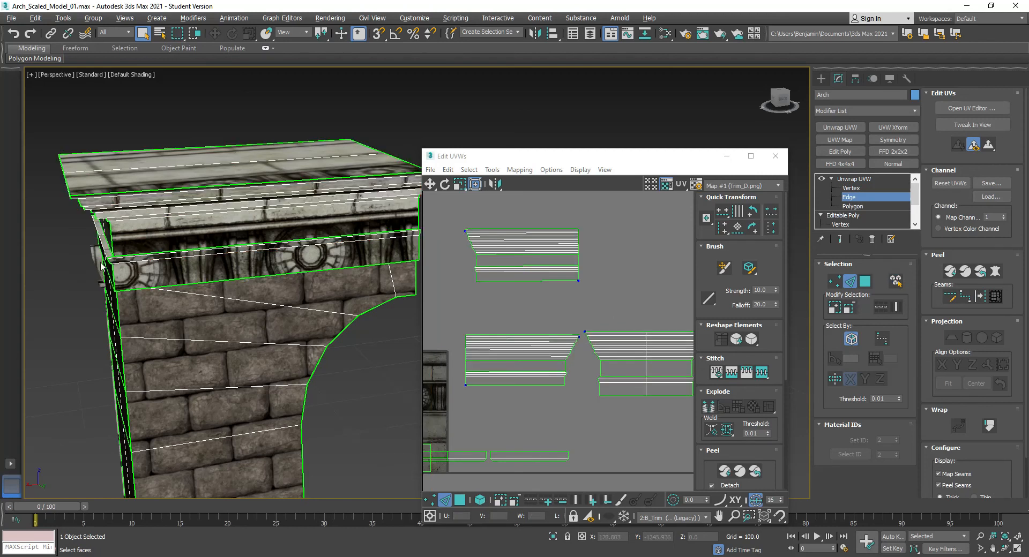
pyautogui.click(112, 236)
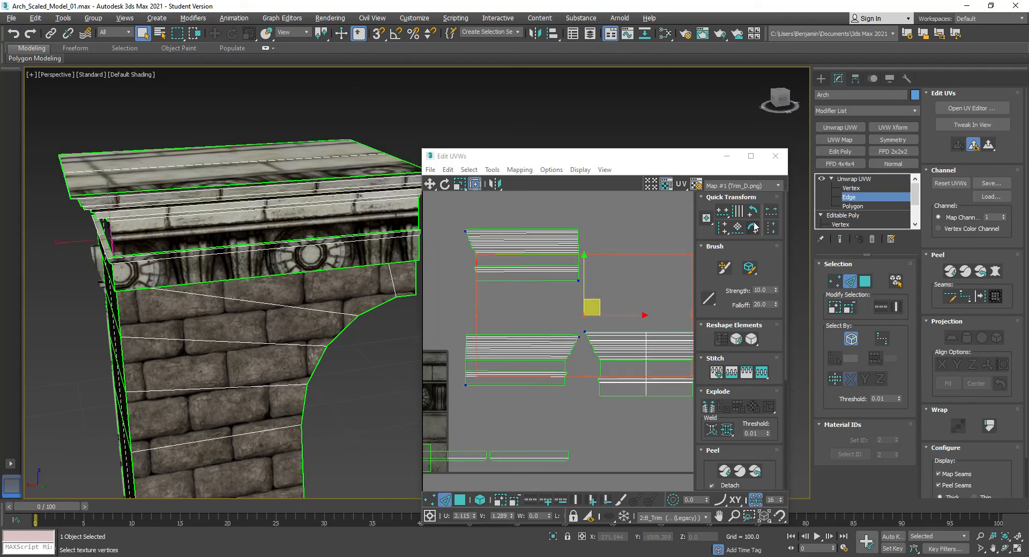
pyautogui.click(762, 375)
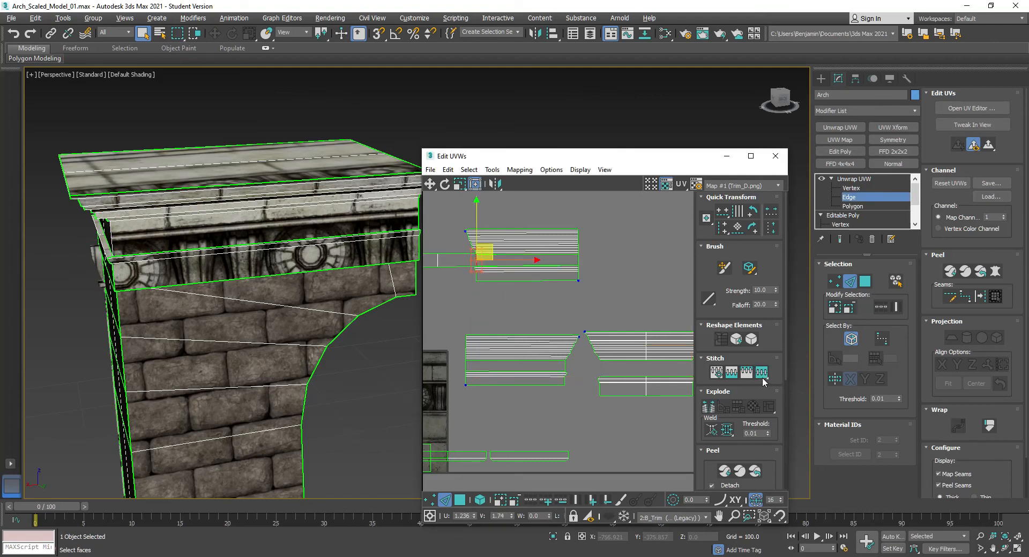
# Step: Stitch the remaining frieze piece onto the joined strip's free end edge and maximize the UV editor
pyautogui.scroll(-3, 556, 391)
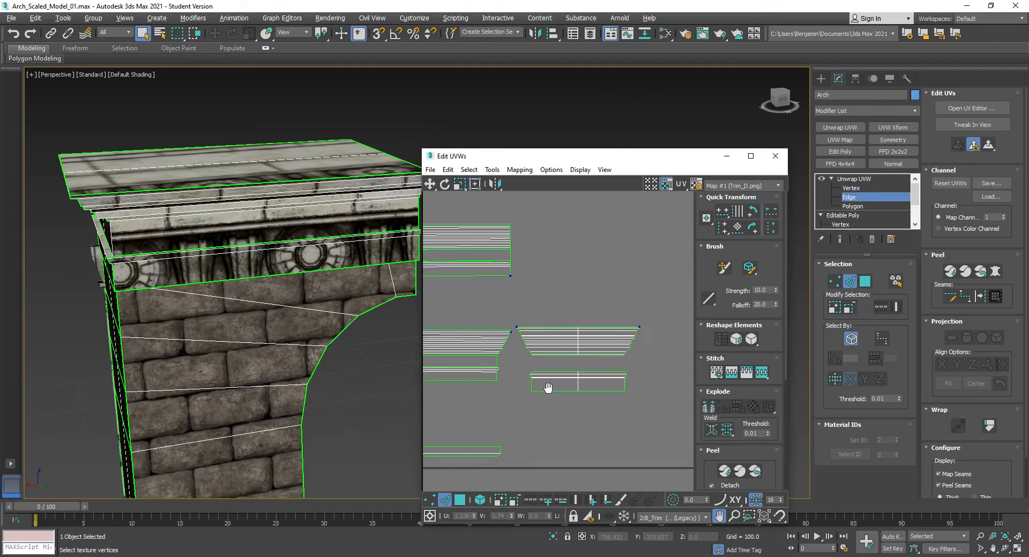
pyautogui.moveTo(559, 332); pyautogui.dragTo(634, 329, button='middle')
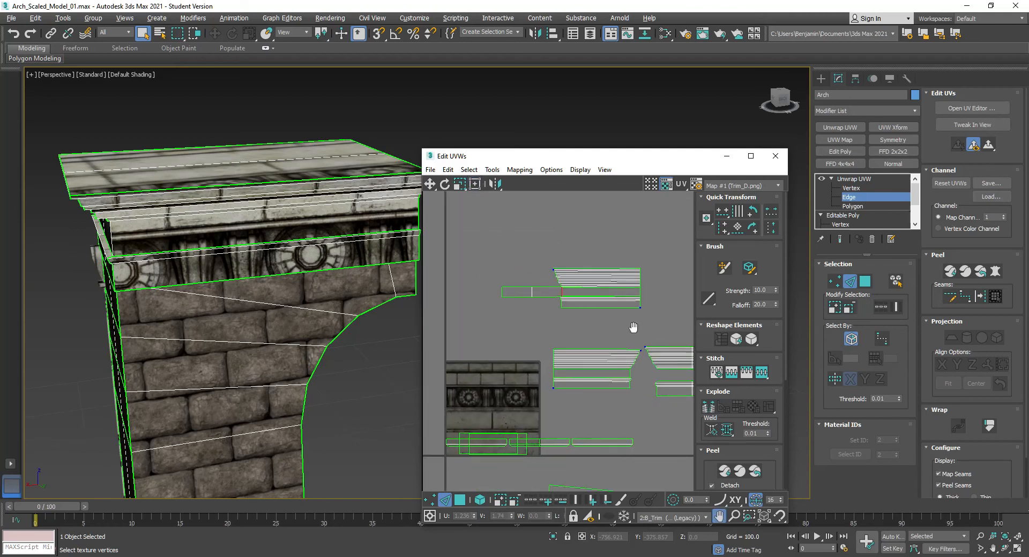
pyautogui.click(503, 292)
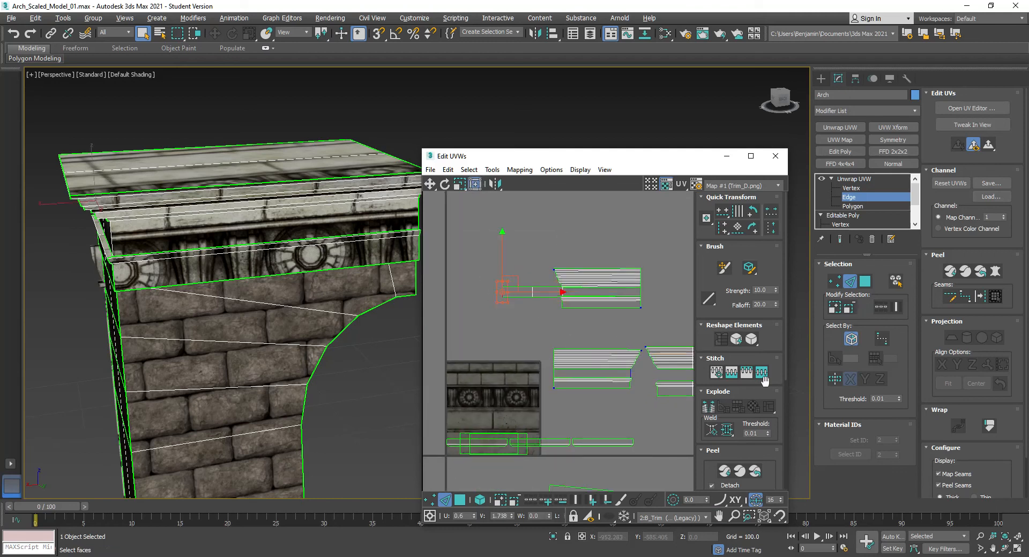
pyautogui.click(761, 372)
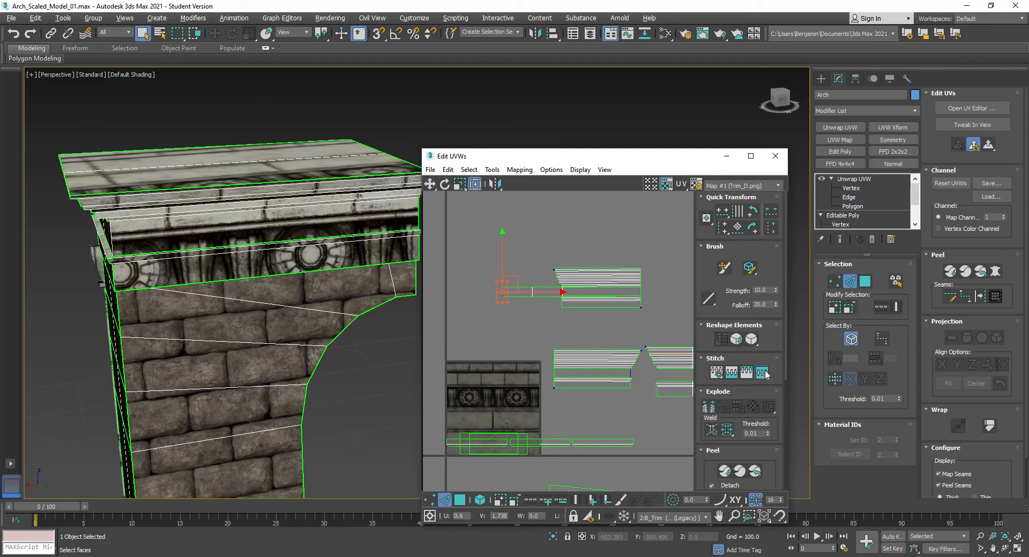
pyautogui.press('2')
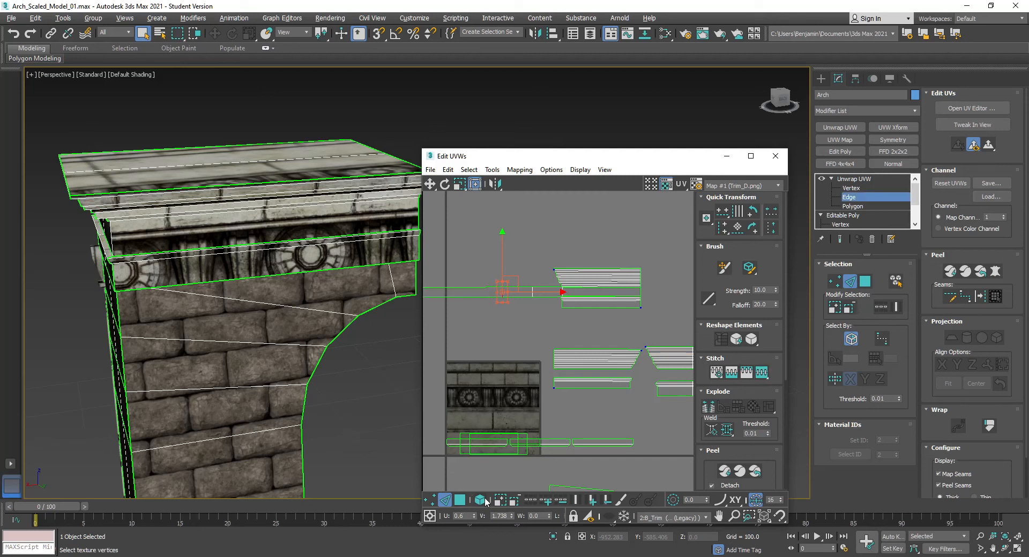
pyautogui.click(750, 156)
pyautogui.moveTo(404, 237); pyautogui.dragTo(510, 272, button='middle')
pyautogui.scroll(2, 510, 272)
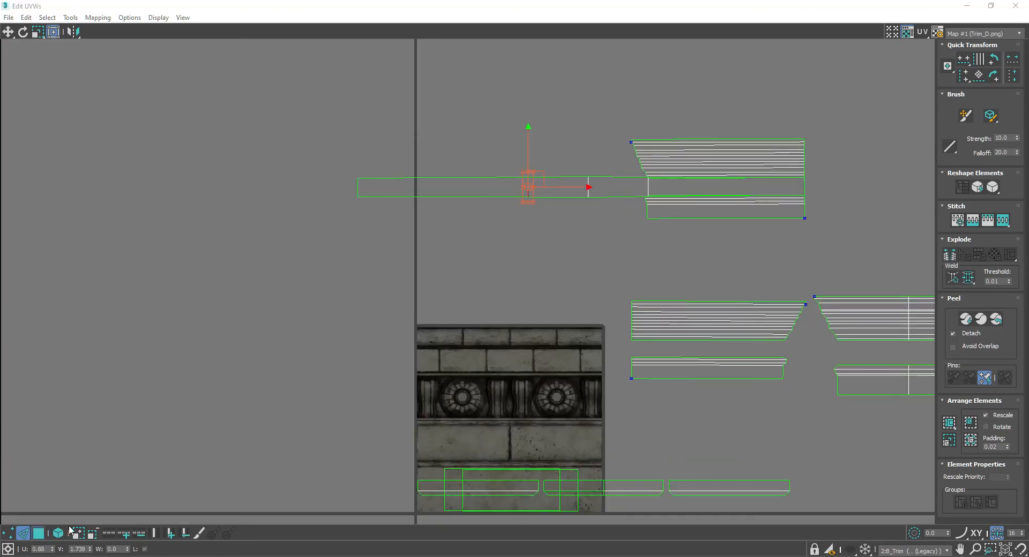
# Step: Try to place the joined frieze strip on the trim's rosette band and align all of it horizontally, and undo this
pyautogui.press('3')
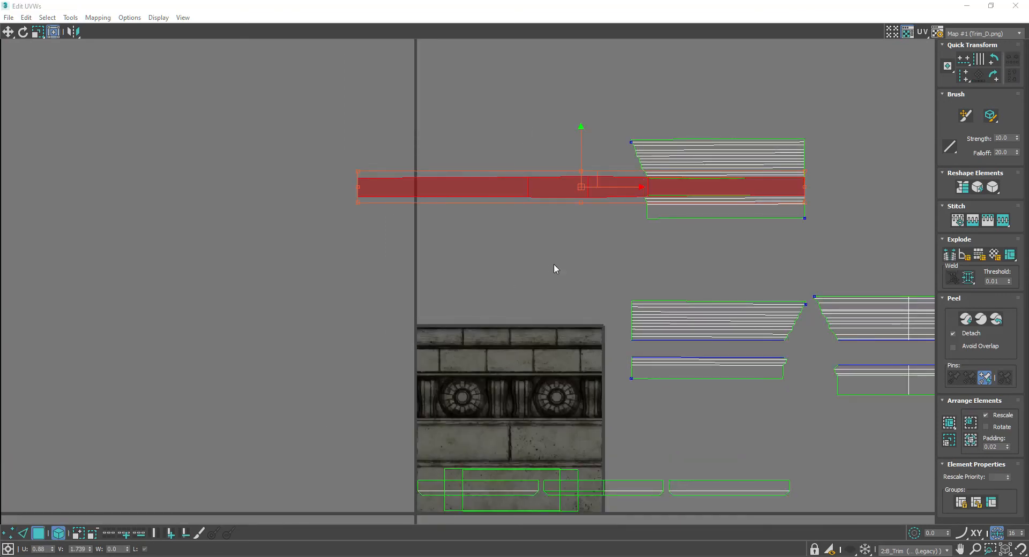
pyautogui.moveTo(589, 183); pyautogui.dragTo(478, 398)
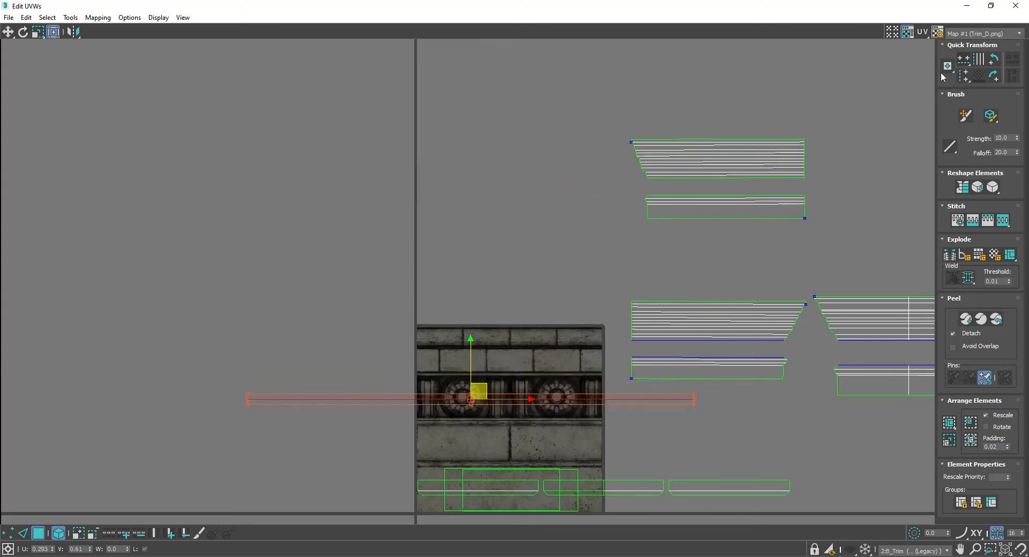
pyautogui.click(266, 460)
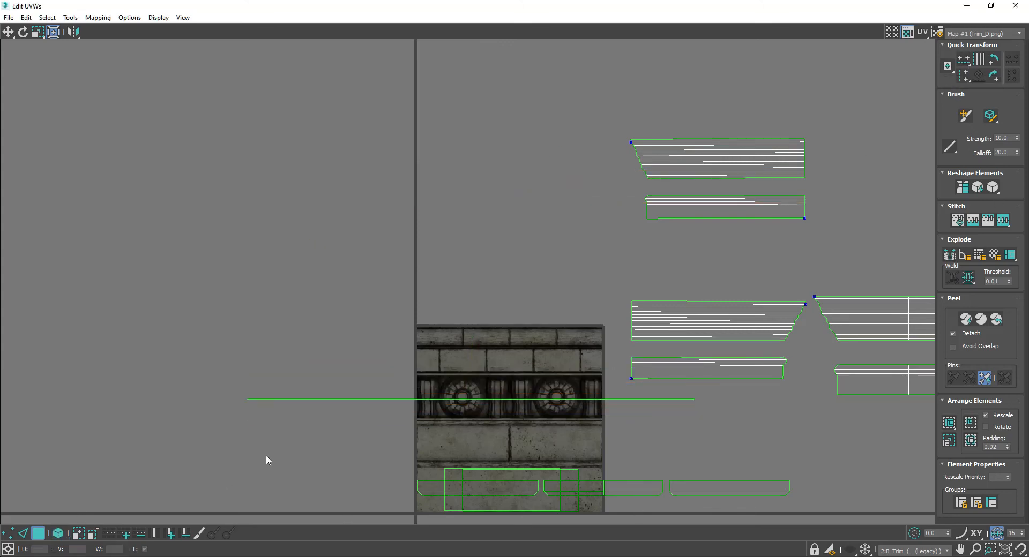
pyautogui.hotkey('ctrl', 'z')
pyautogui.hotkey('ctrl', 'z')
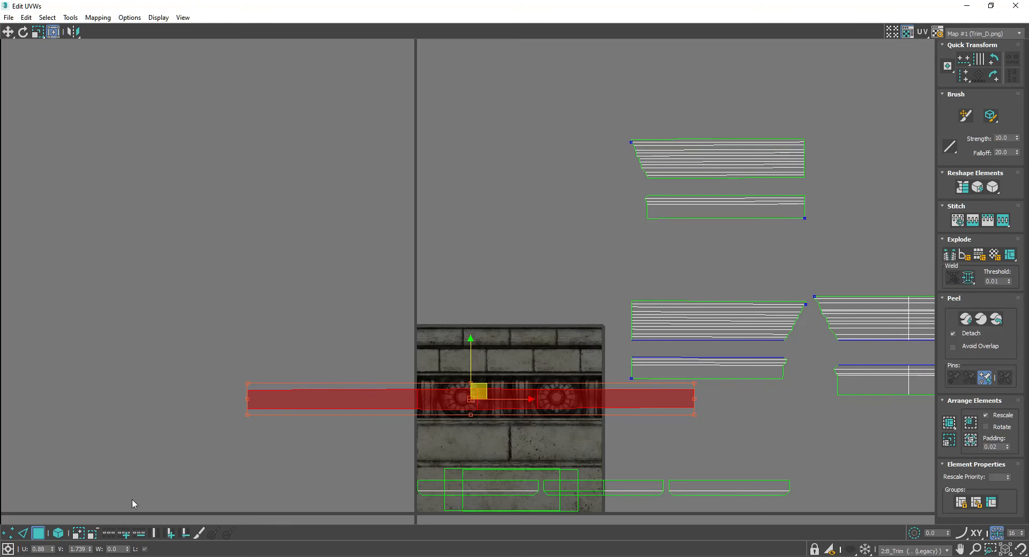
# Step: Move the joined frieze strip beside the trim texture and straighten its lower and upper vertex rows horizontally
pyautogui.click(24, 535)
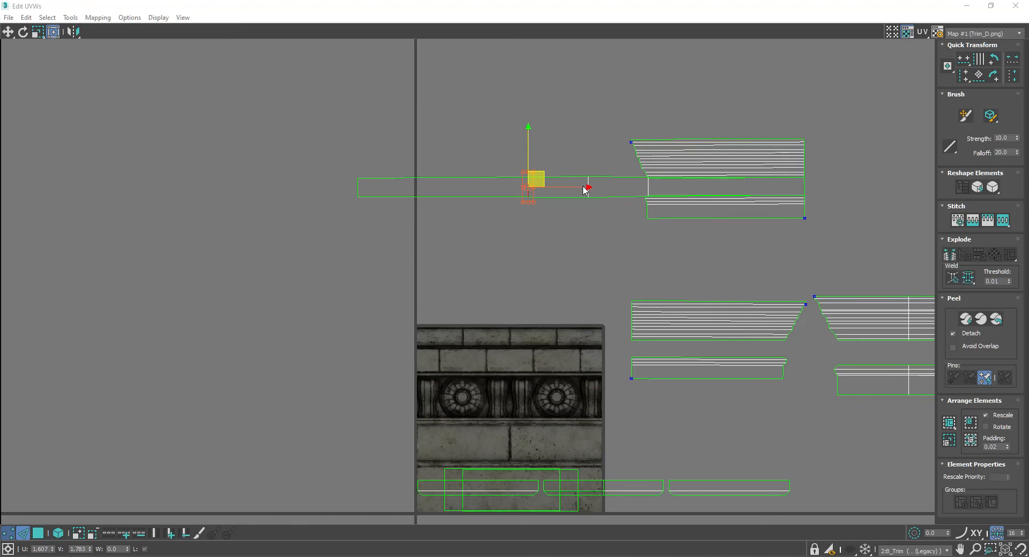
pyautogui.click(39, 533)
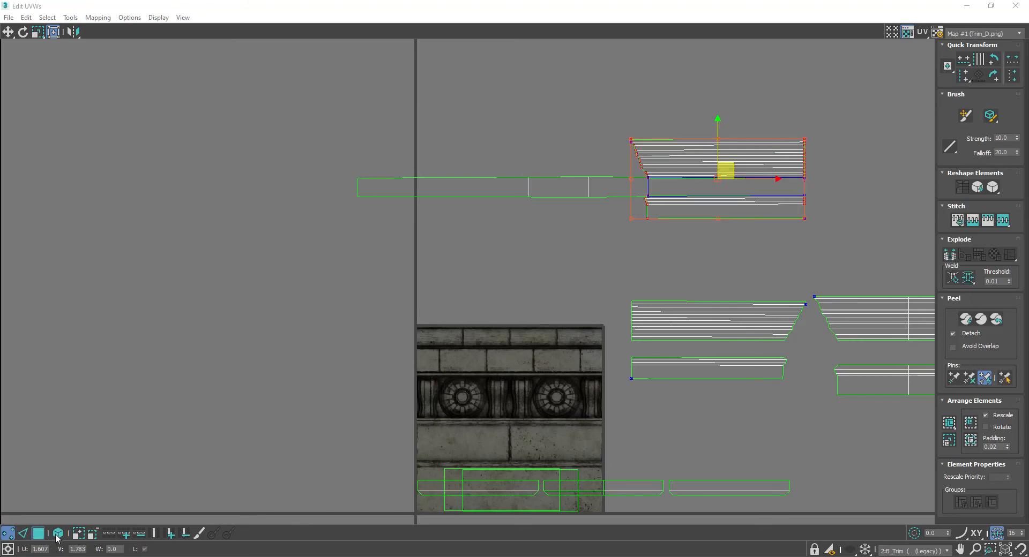
pyautogui.click(58, 534)
pyautogui.click(532, 182)
pyautogui.moveTo(587, 173); pyautogui.dragTo(368, 300)
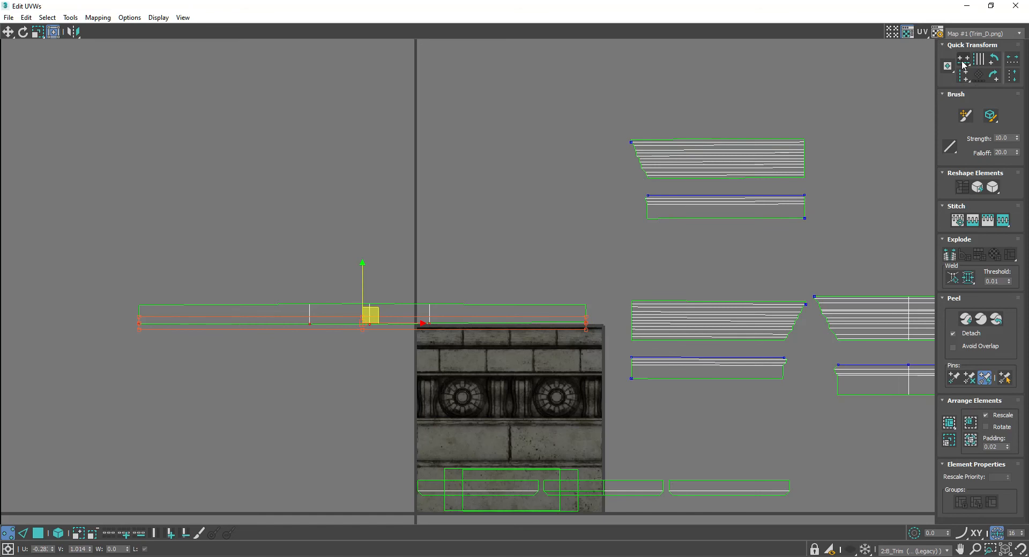
pyautogui.moveTo(91, 315); pyautogui.dragTo(63, 321)
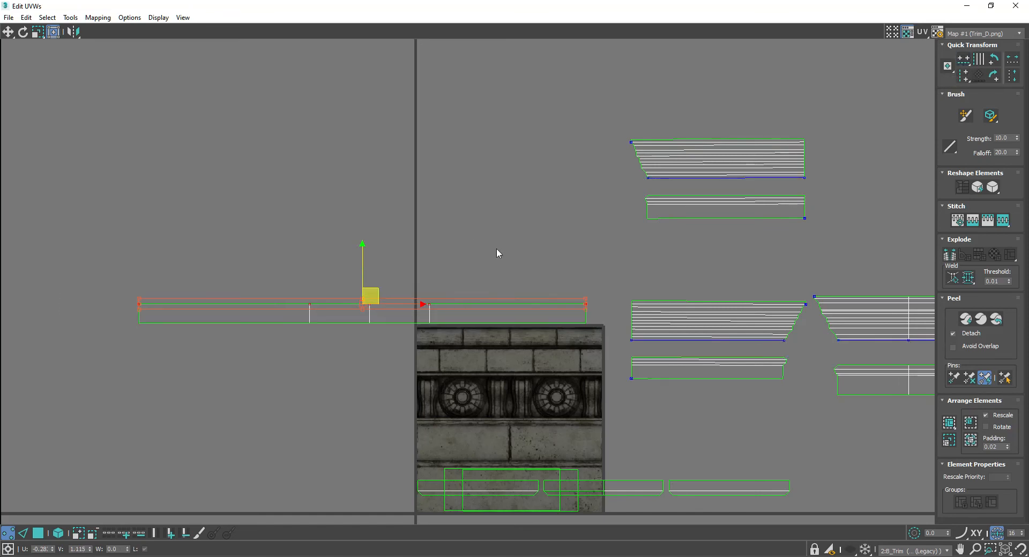
# Step: Move the whole frieze strip onto the trim's rosette band and scale it up to match the band's height
pyautogui.moveTo(595, 289); pyautogui.dragTo(6, 383)
pyautogui.moveTo(372, 300); pyautogui.dragTo(393, 394)
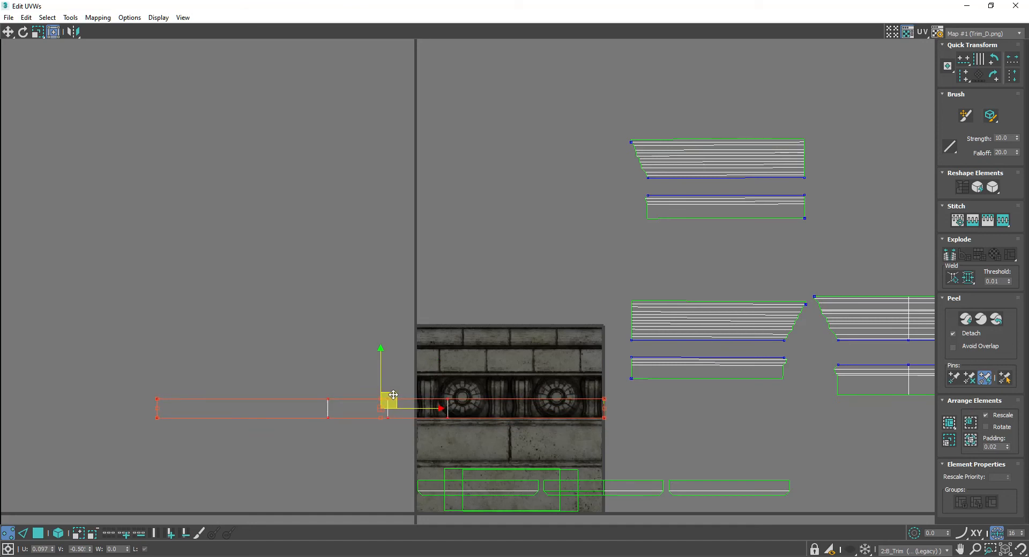
pyautogui.moveTo(158, 395); pyautogui.dragTo(131, 370)
pyautogui.moveTo(309, 404); pyautogui.dragTo(572, 378, button='middle')
pyautogui.scroll(-2, 572, 379)
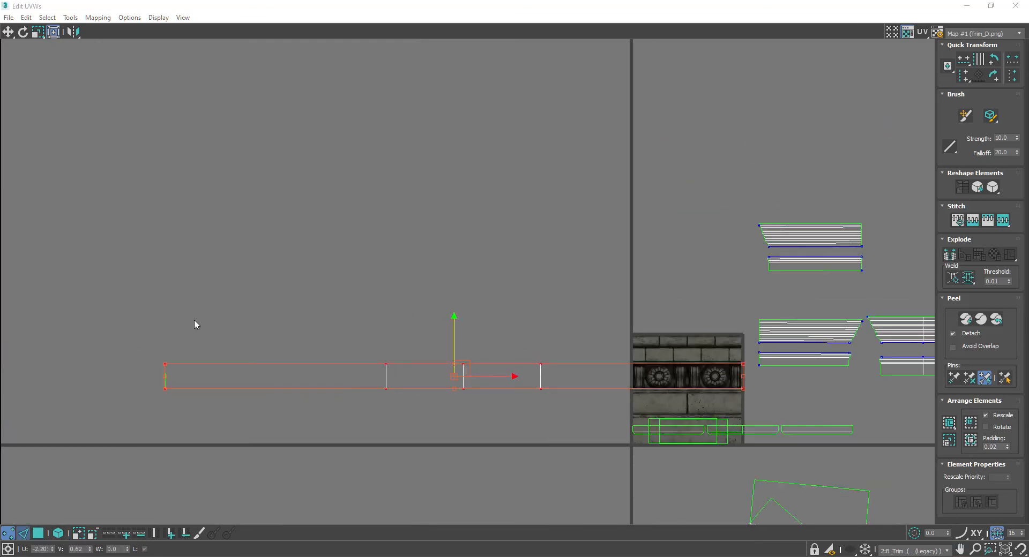
# Step: Set the U coordinate of the frieze strip's far end vertices to -4.0 and restore the UV editor to a window
pyautogui.click(13, 535)
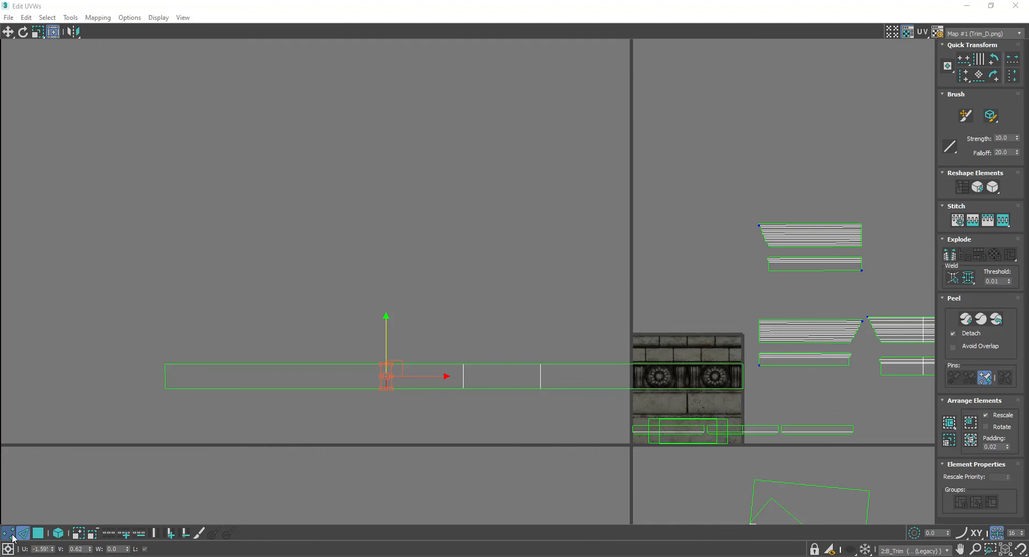
pyautogui.moveTo(121, 435); pyautogui.dragTo(119, 438)
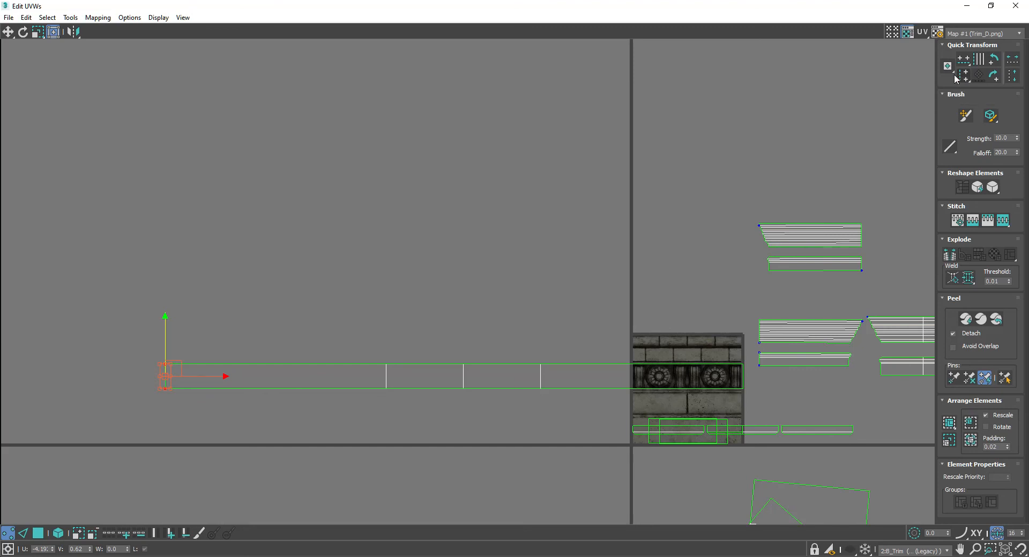
pyautogui.click(45, 550)
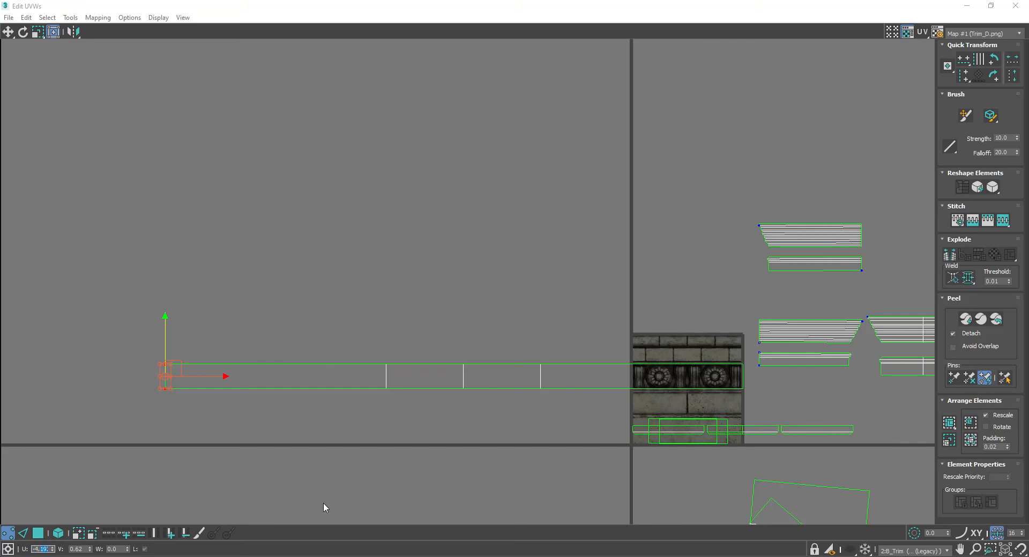
pyautogui.press('Return')
pyautogui.doubleClick(931, 7)
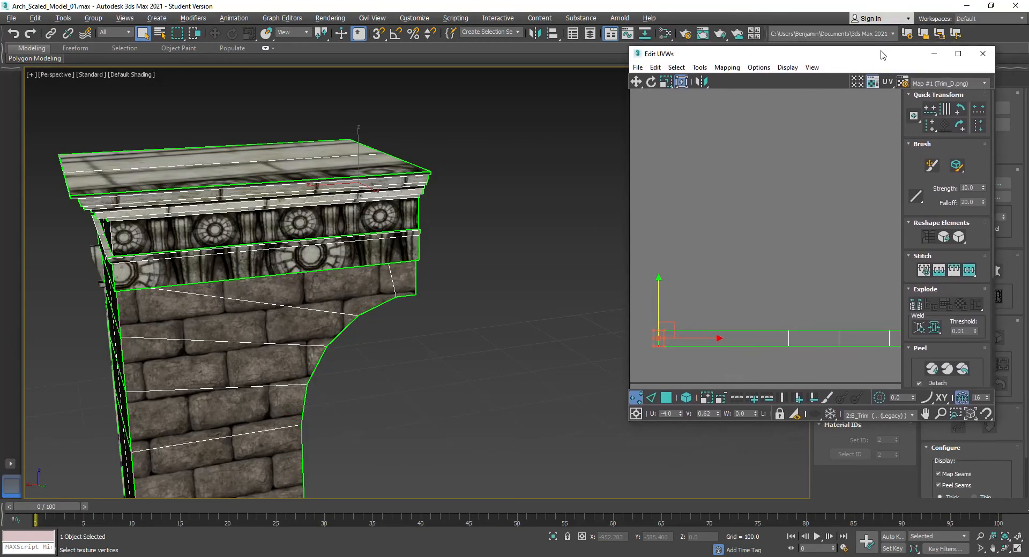
# Step: Check the rosette frieze from the arch's other sides, and move and enlarge the UV editor around the remaining cornice pieces
pyautogui.click(1005, 548)
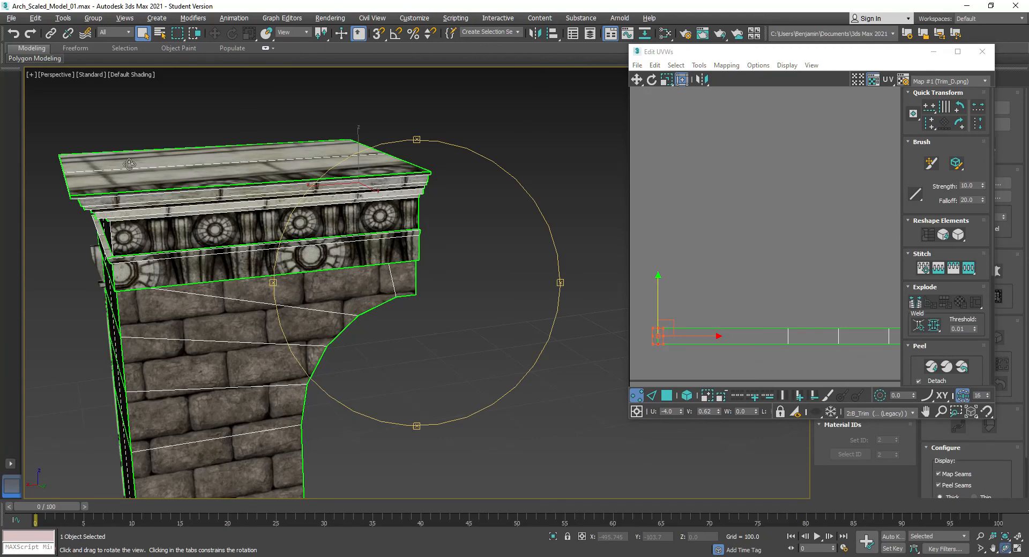
pyautogui.moveTo(457, 225); pyautogui.dragTo(410, 214)
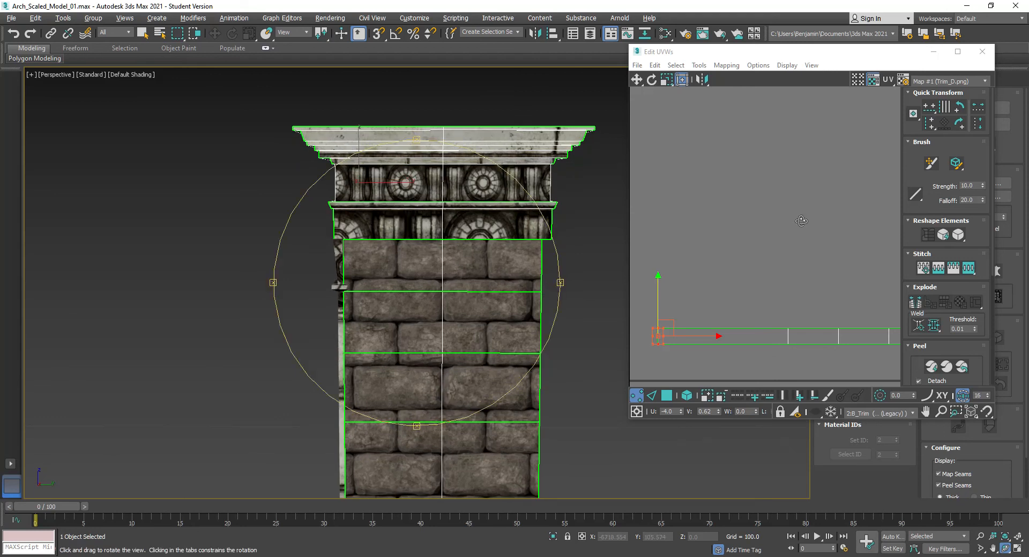
pyautogui.moveTo(337, 249); pyautogui.dragTo(616, 244)
pyautogui.press('q')
pyautogui.moveTo(886, 56); pyautogui.dragTo(276, 15)
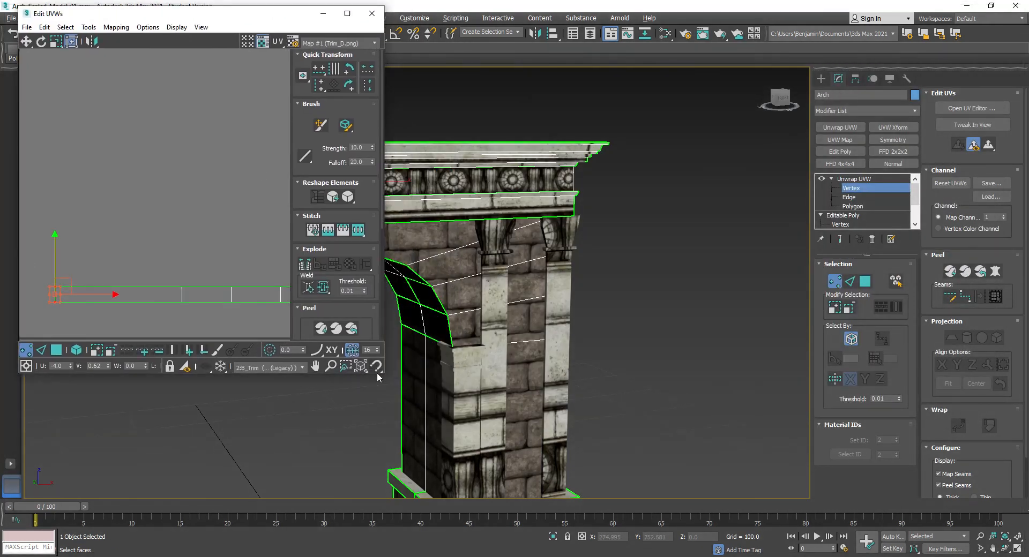
pyautogui.moveTo(381, 375); pyautogui.dragTo(741, 508)
pyautogui.moveTo(495, 270); pyautogui.dragTo(194, 255, button='middle')
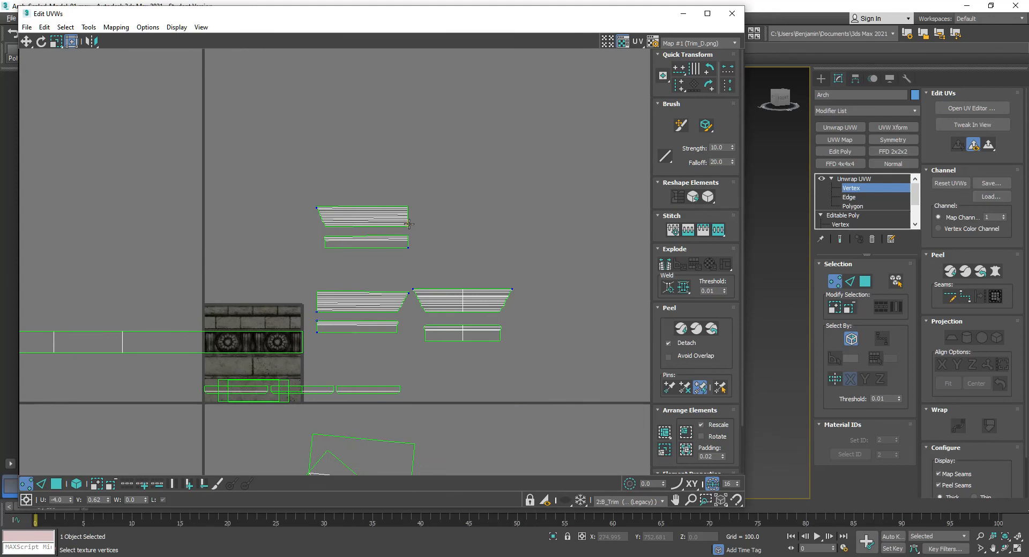
pyautogui.scroll(5, 377, 327)
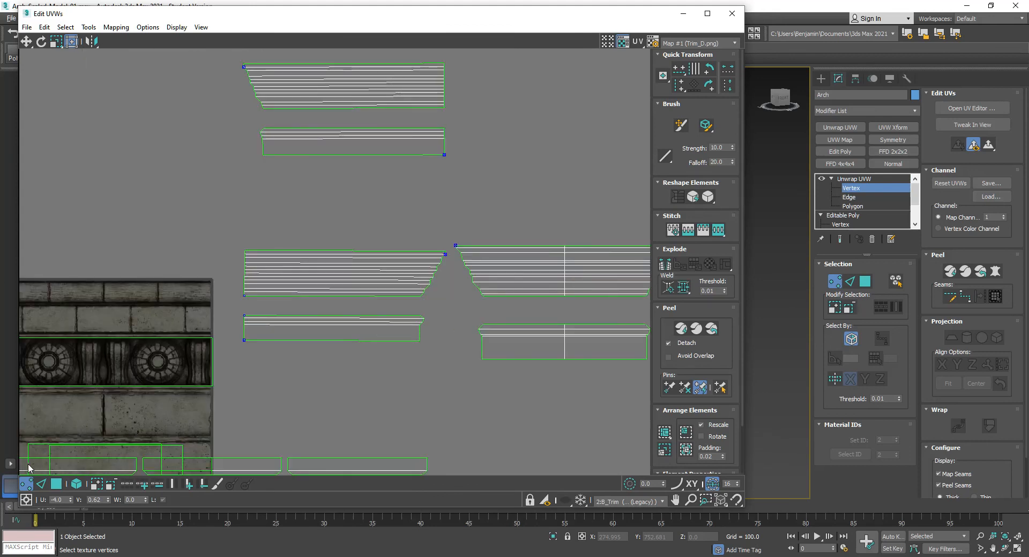
# Step: Select the faces of all six remaining cornice UV pieces above and below the removed frieze
pyautogui.click(56, 484)
pyautogui.moveTo(195, 195); pyautogui.dragTo(618, 329)
pyautogui.keyDown('ctrl'); pyautogui.moveTo(590, 366); pyautogui.dragTo(379, 118); pyautogui.keyUp('ctrl')
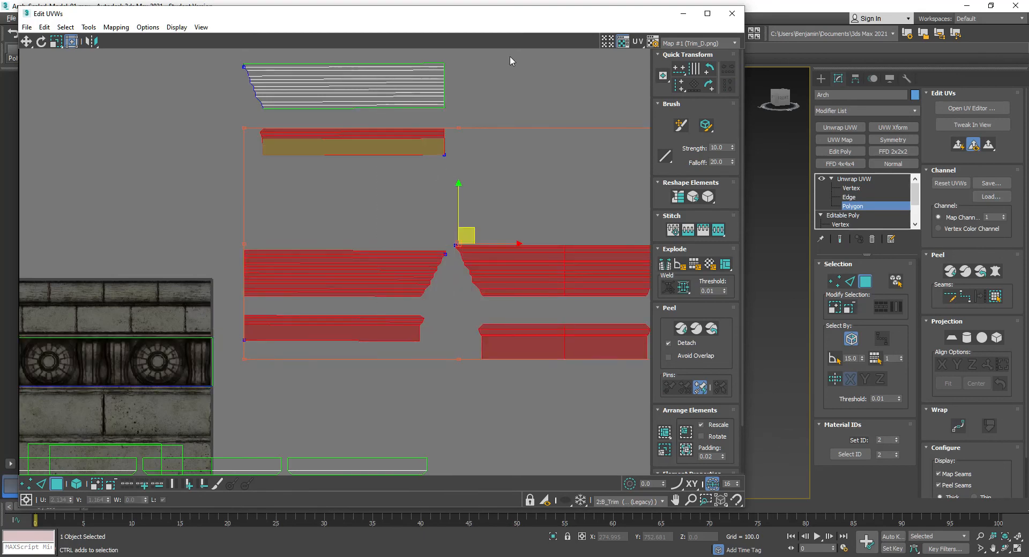
pyautogui.keyDown('ctrl'); pyautogui.click(369, 92); pyautogui.keyUp('ctrl')
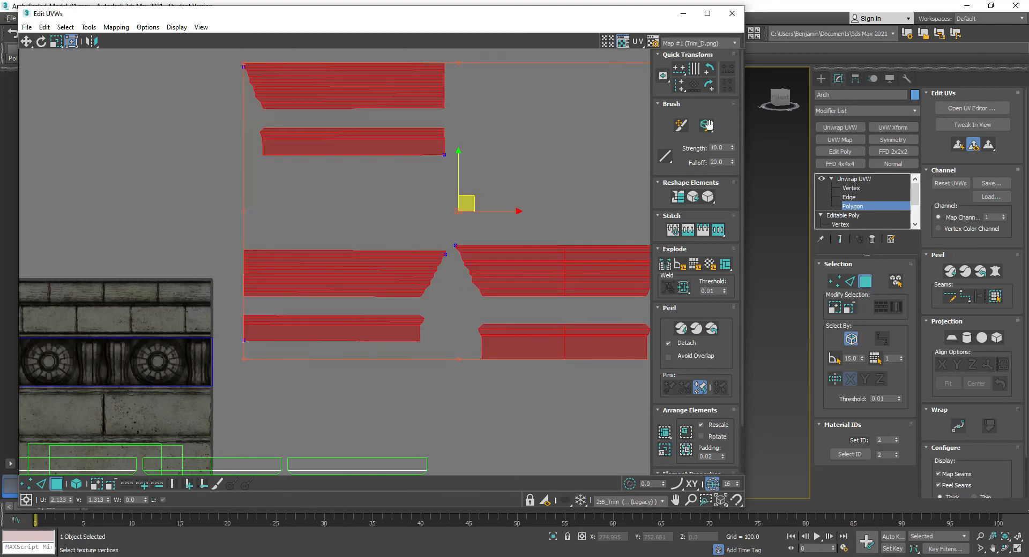
# Step: Try packing the six selected cornice UV pieces into the texture square with Rescale enabled
pyautogui.click(664, 433)
pyautogui.scroll(-3, 232, 269)
pyautogui.moveTo(203, 303); pyautogui.dragTo(338, 298, button='middle')
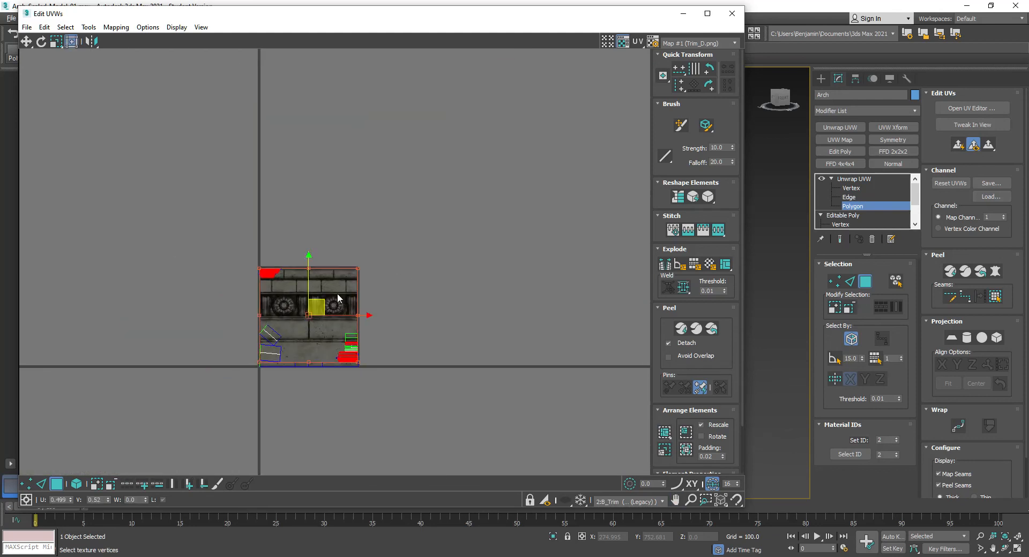
pyautogui.scroll(2, 331, 300)
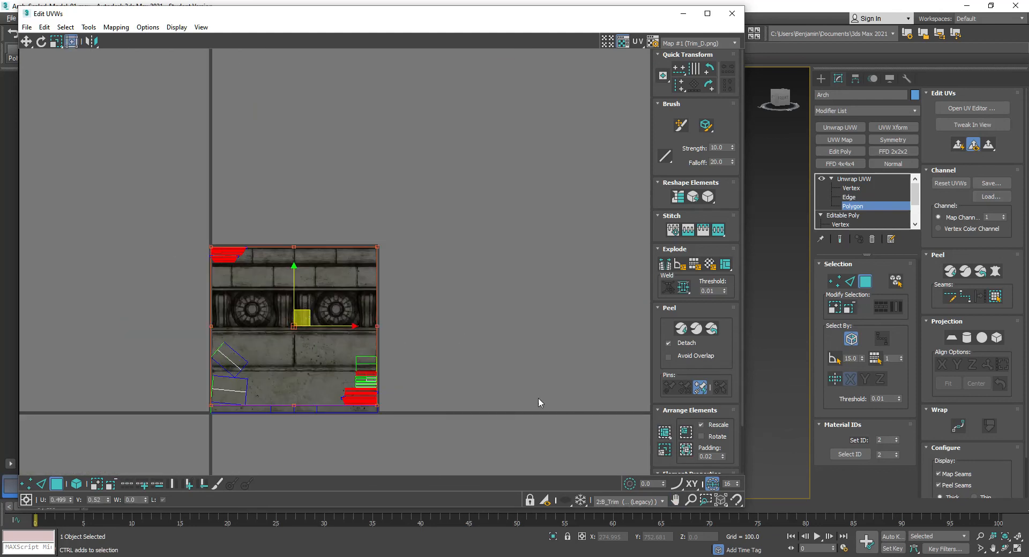
pyautogui.hotkey('ctrl', 'z')
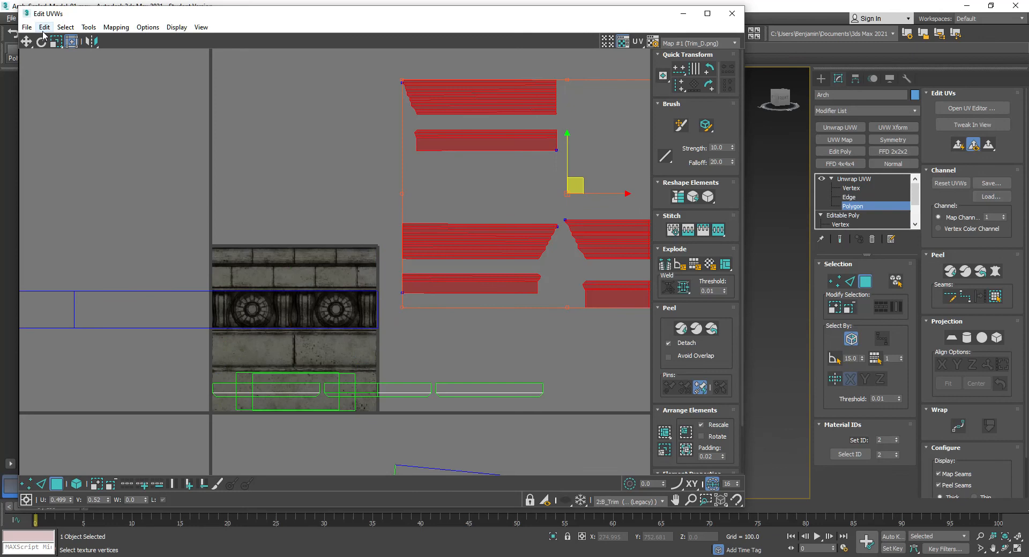
pyautogui.scroll(-2, 717, 422)
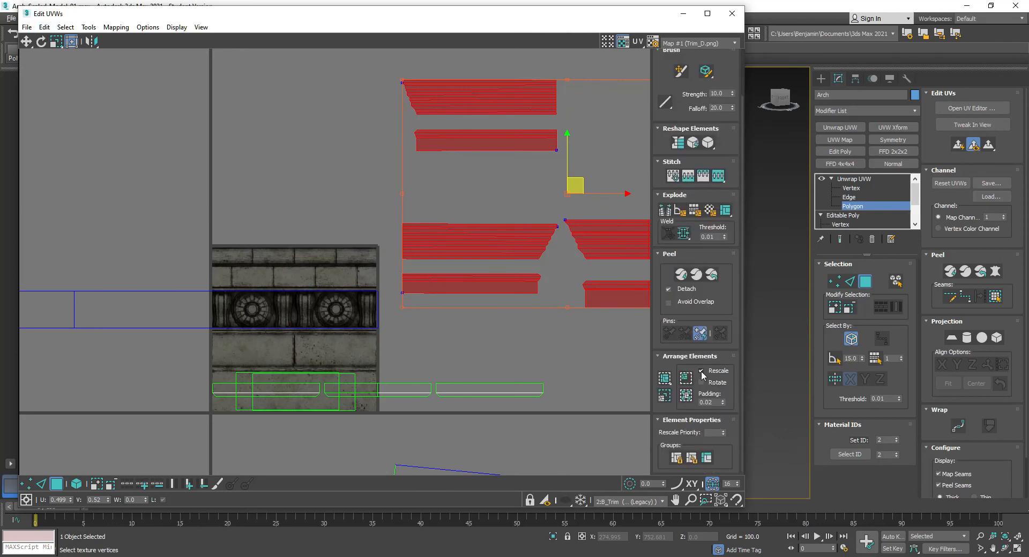
pyautogui.click(663, 382)
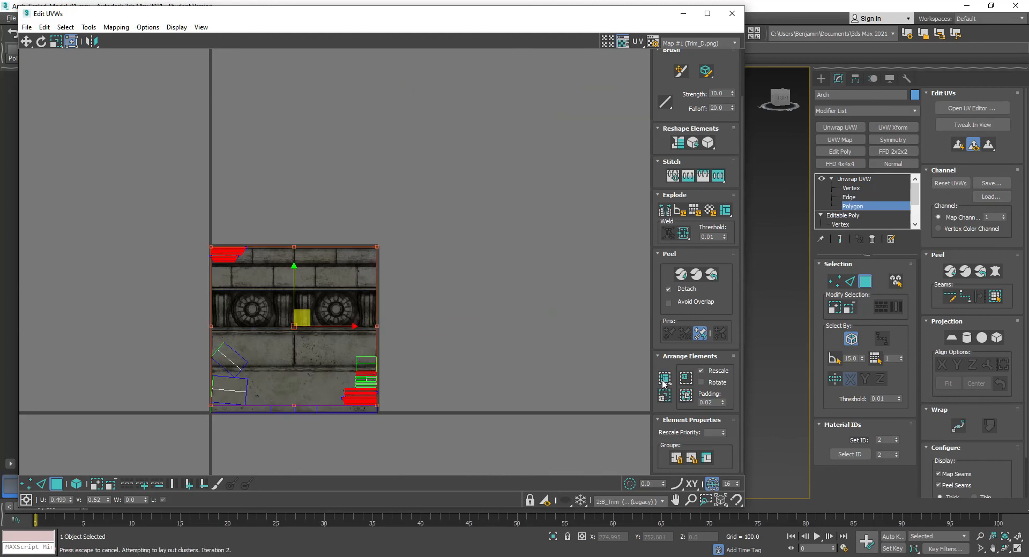
pyautogui.hotkey('ctrl', 'z')
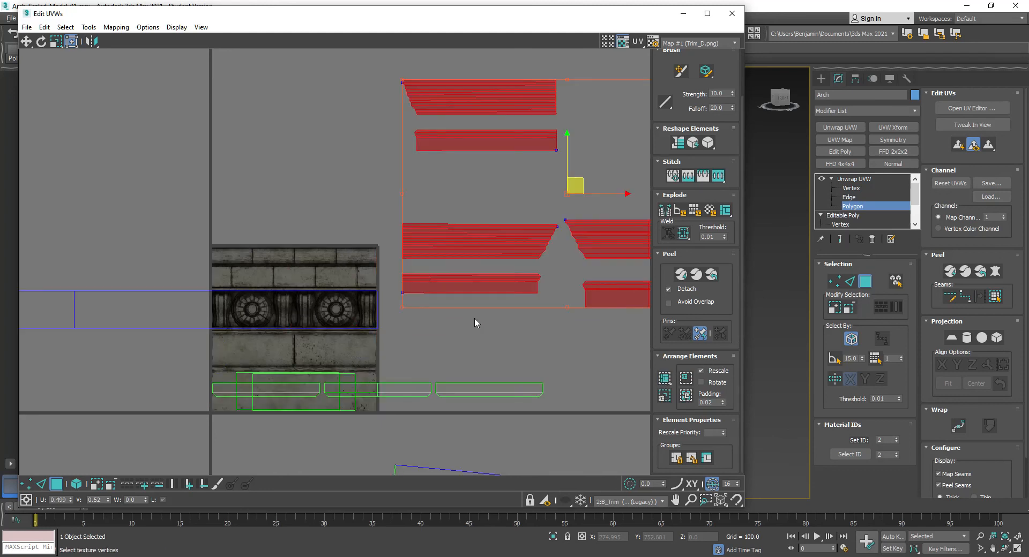
# Step: Select UVs by whole element and move two of the short cornice strips over to the third so they roughly overlap
pyautogui.moveTo(538, 338); pyautogui.dragTo(413, 404, button='middle')
pyautogui.click(413, 403)
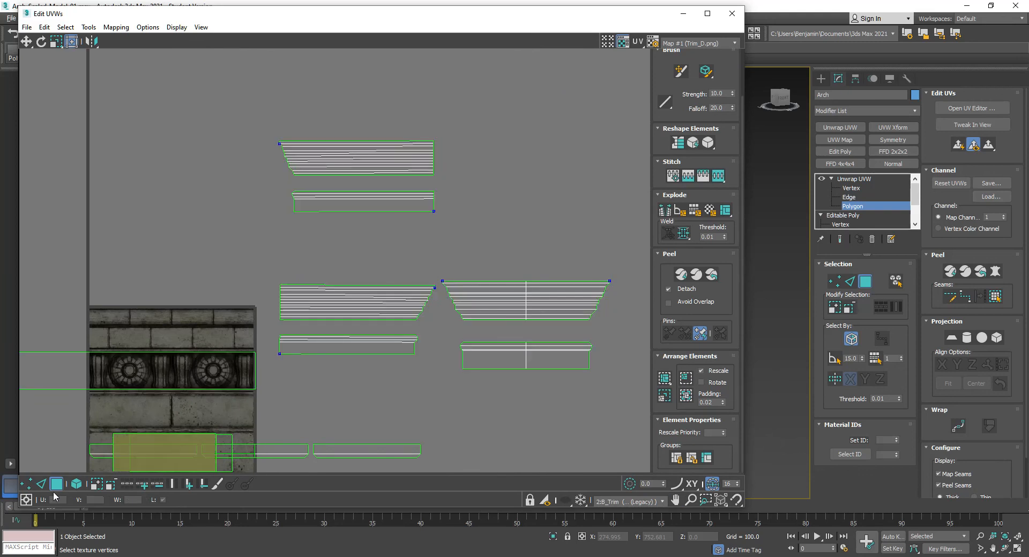
pyautogui.click(76, 484)
pyautogui.moveTo(576, 401); pyautogui.dragTo(456, 333)
pyautogui.moveTo(548, 349); pyautogui.dragTo(465, 344)
pyautogui.moveTo(431, 220); pyautogui.dragTo(377, 169)
pyautogui.moveTo(469, 215); pyautogui.dragTo(347, 340)
# Step: Scale the double-length short strip and the pinned short strip down to the remaining short strip's height, aligning the pinned one over it
pyautogui.scroll(4, 397, 371)
pyautogui.moveTo(568, 383); pyautogui.dragTo(474, 254)
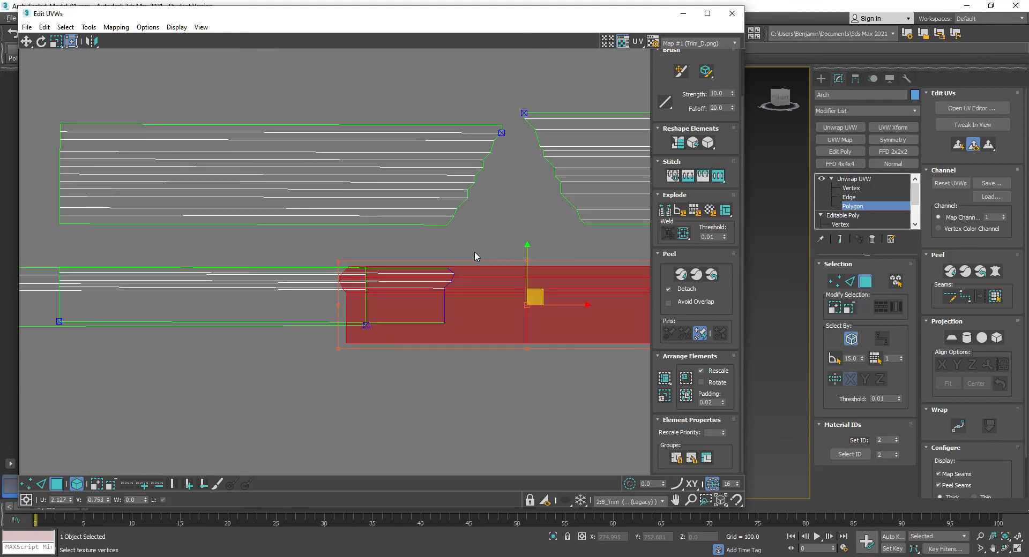
pyautogui.moveTo(338, 349); pyautogui.dragTo(438, 317)
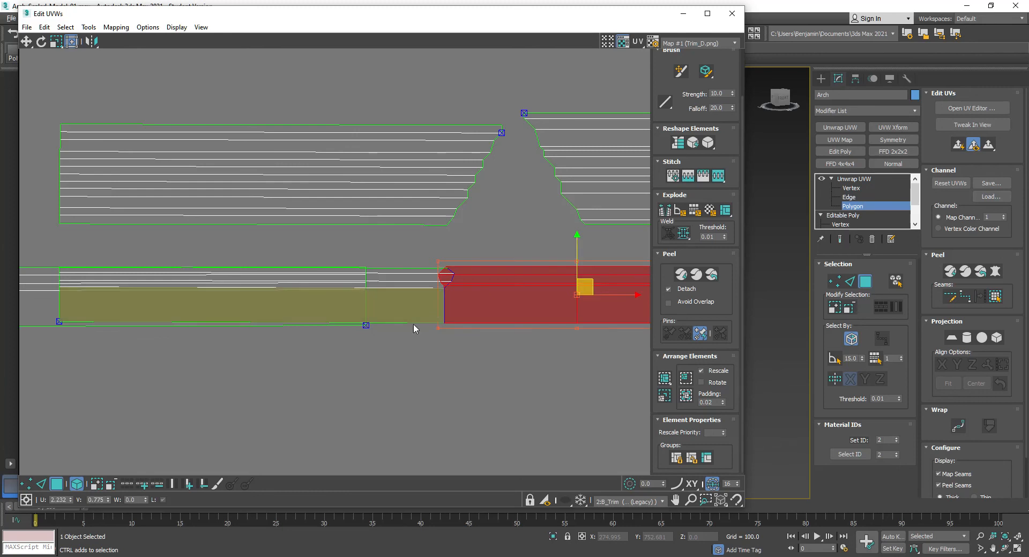
pyautogui.click(334, 325)
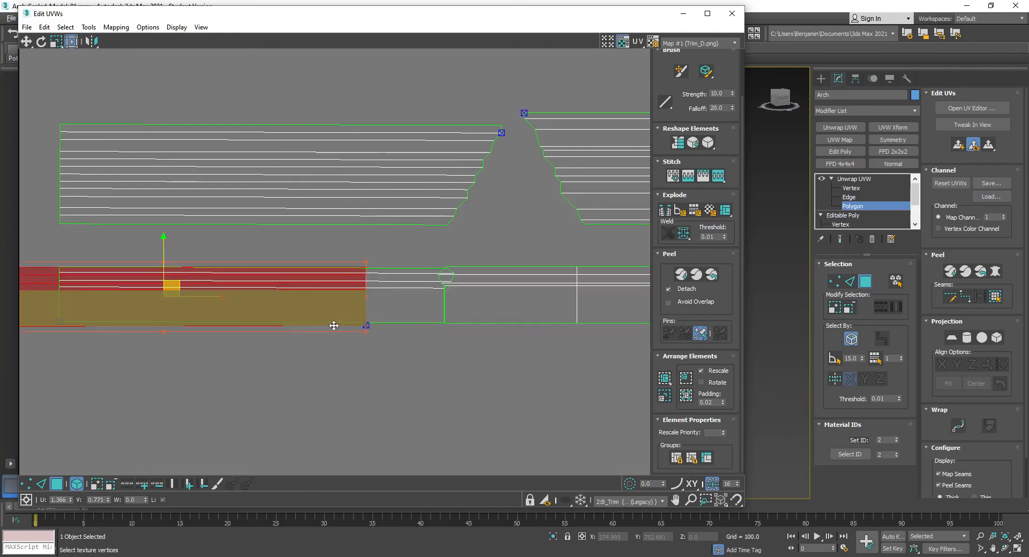
pyautogui.moveTo(177, 285); pyautogui.dragTo(276, 286)
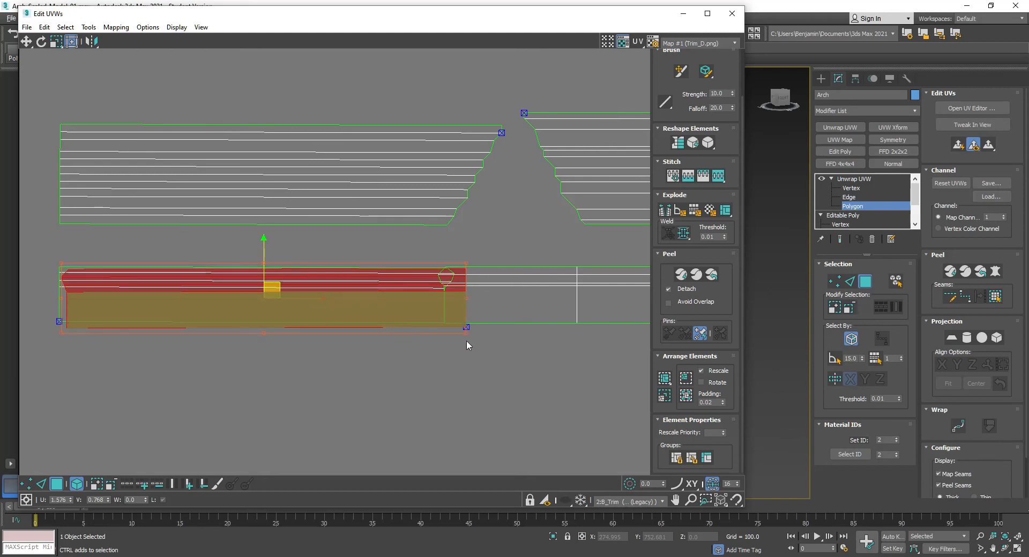
pyautogui.moveTo(464, 330); pyautogui.dragTo(437, 329)
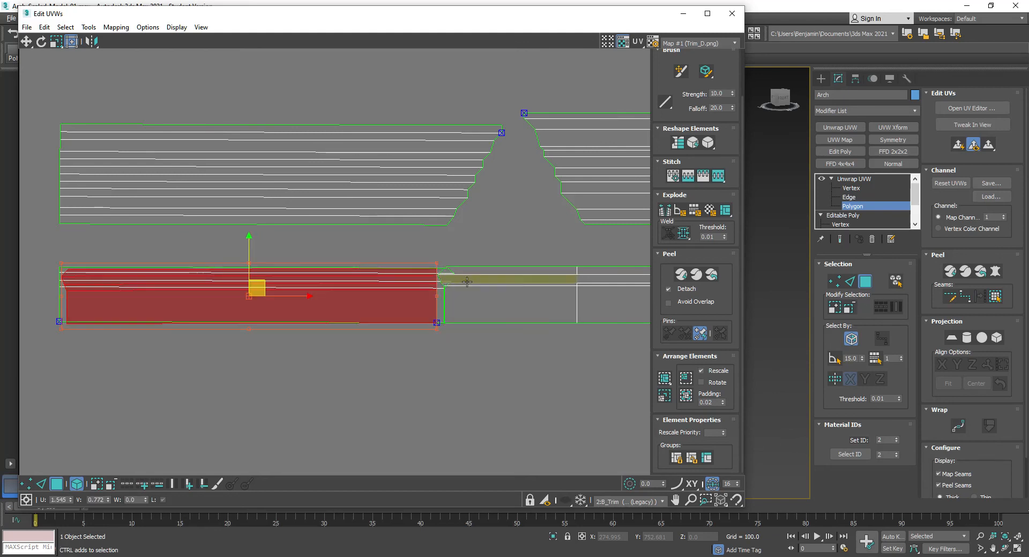
# Step: Fine-tune the scale of the short strip with the centre seam and slide it on top of the other two
pyautogui.click(509, 300)
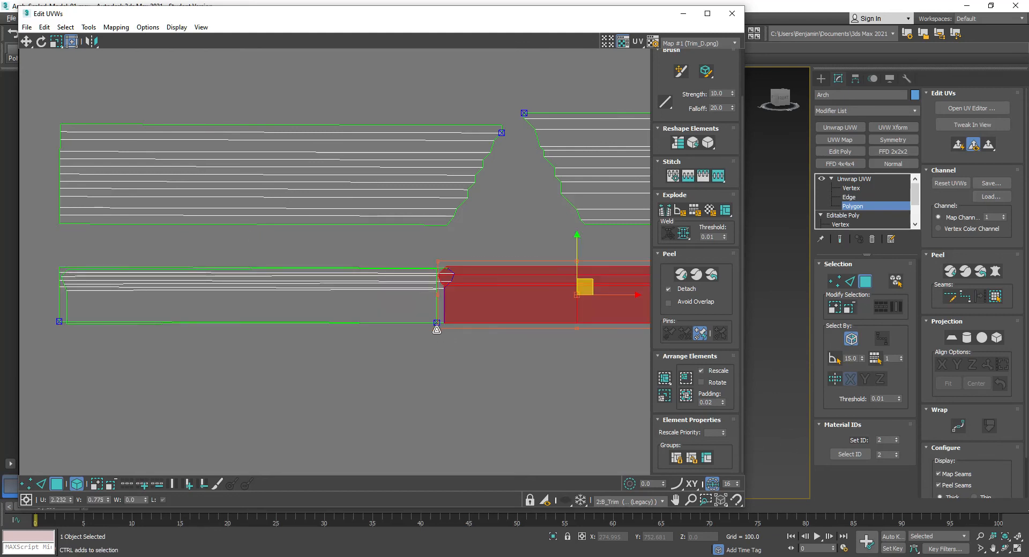
pyautogui.moveTo(435, 261); pyautogui.dragTo(441, 268)
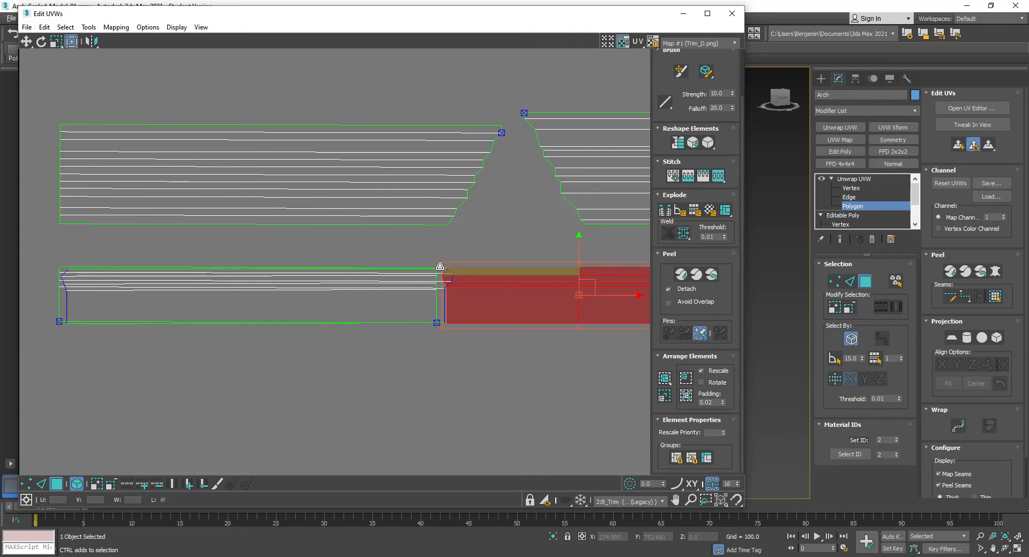
pyautogui.moveTo(630, 294); pyautogui.dragTo(280, 293)
pyautogui.moveTo(308, 343); pyautogui.dragTo(486, 364, button='middle')
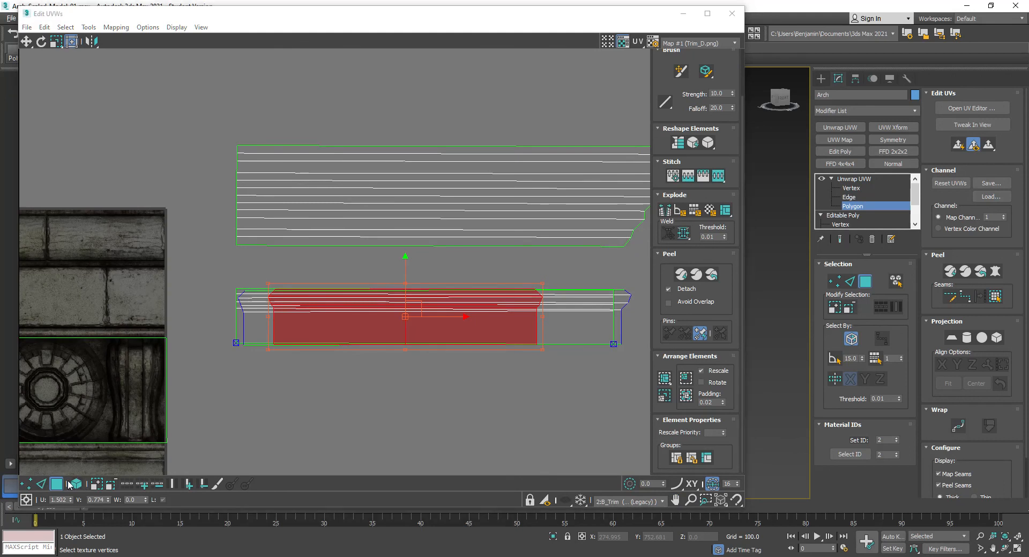
# Step: Straighten the bottom edges of the three stacked short strips onto one horizontal line with Align Horizontally to Pivot
pyautogui.click(26, 485)
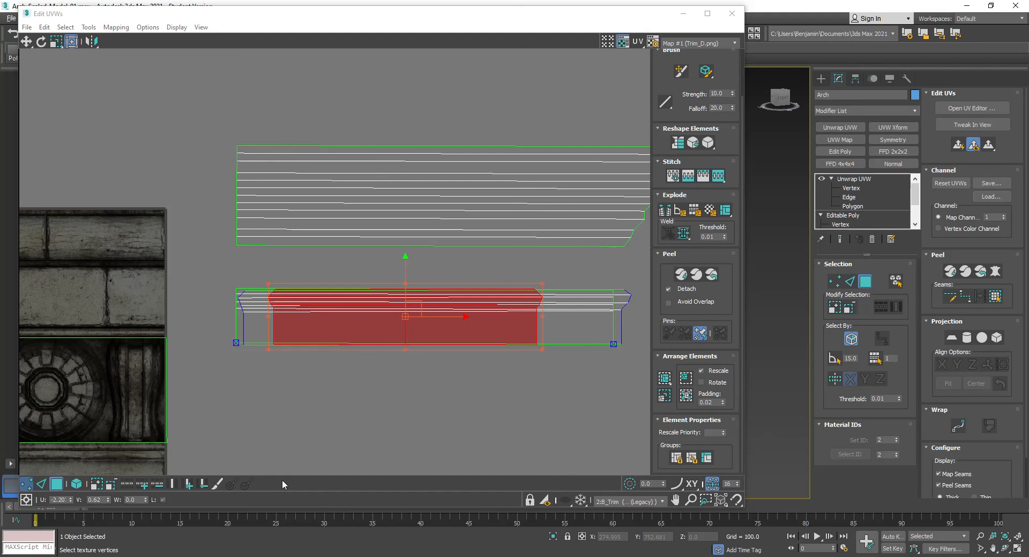
pyautogui.click(42, 486)
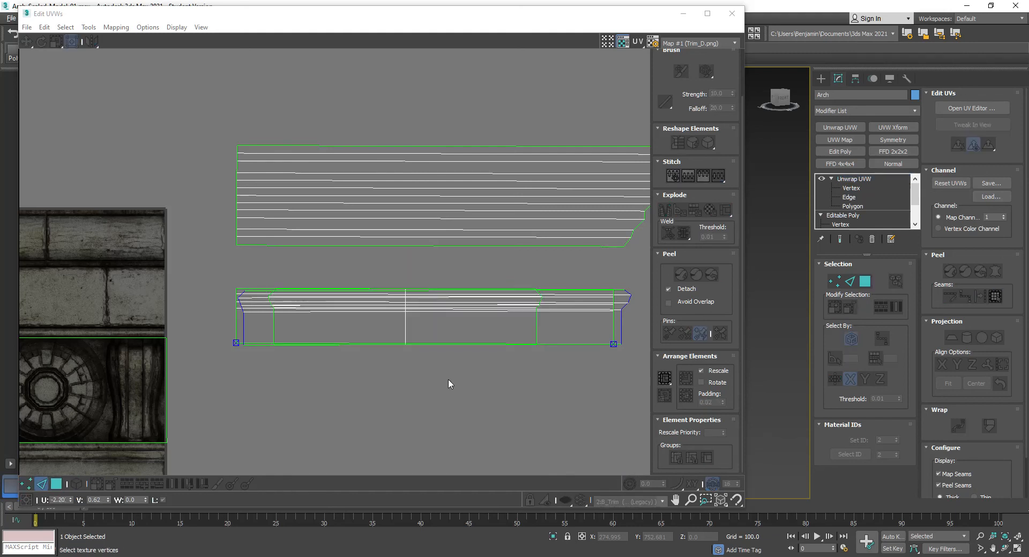
pyautogui.click(436, 325)
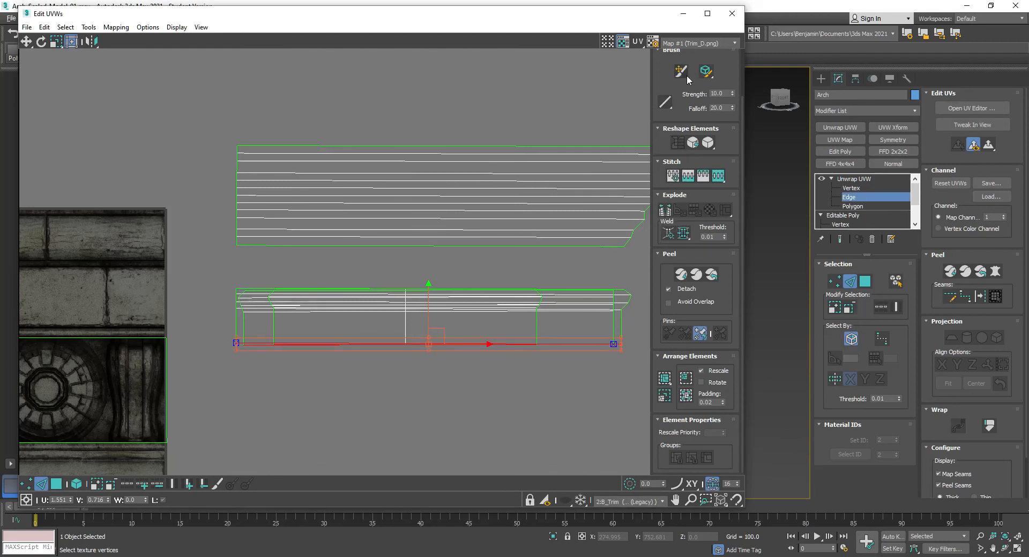
pyautogui.scroll(2, 686, 78)
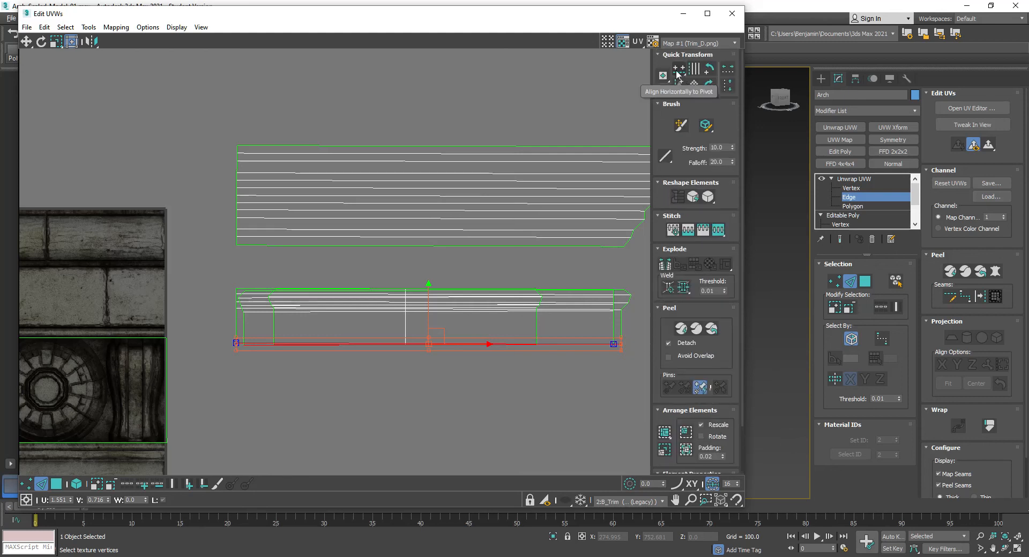
pyautogui.click(679, 70)
pyautogui.scroll(2, 287, 316)
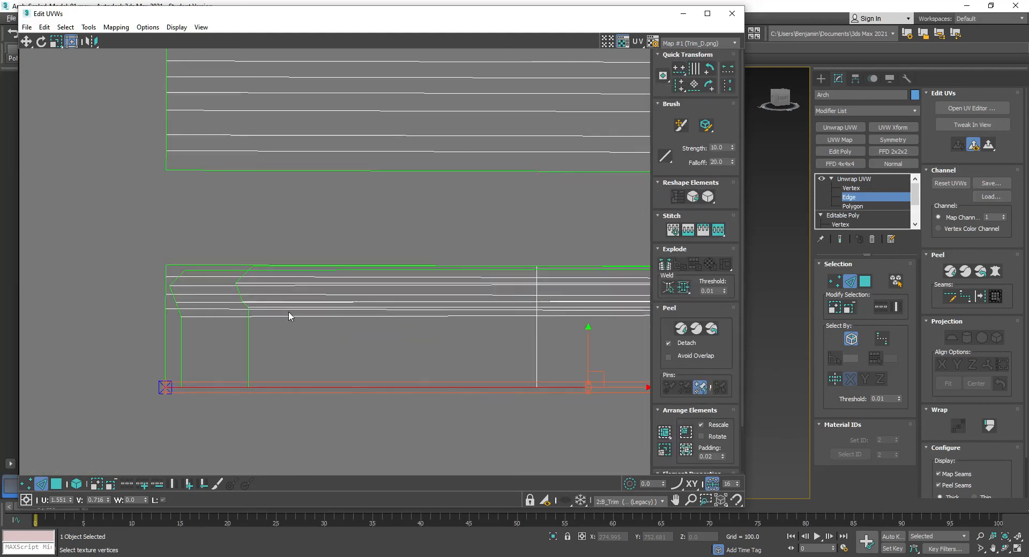
pyautogui.scroll(-2, 351, 339)
pyautogui.moveTo(349, 345); pyautogui.dragTo(243, 358, button='middle')
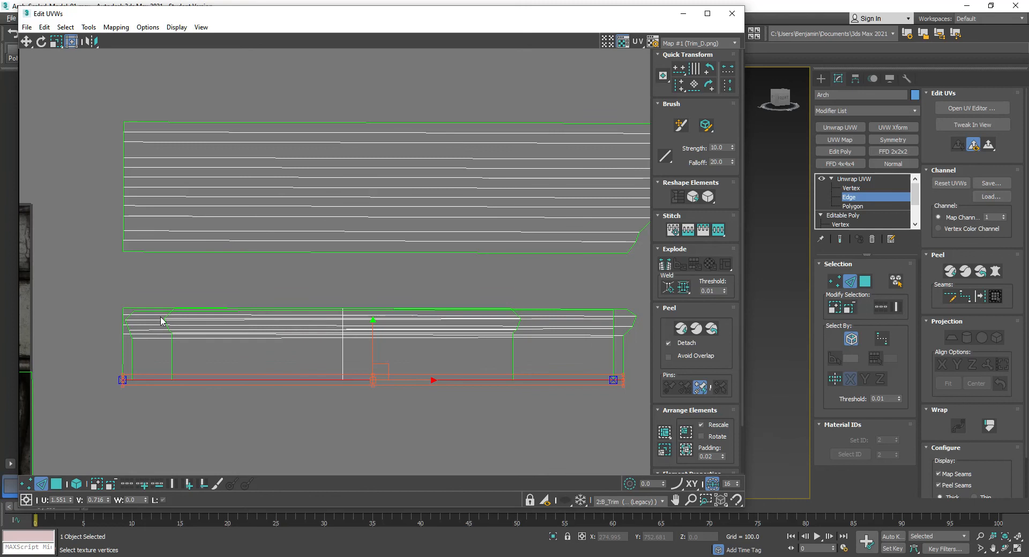
# Step: Select the top edges of the three stacked short strips and align them horizontally
pyautogui.moveTo(170, 292); pyautogui.dragTo(144, 317)
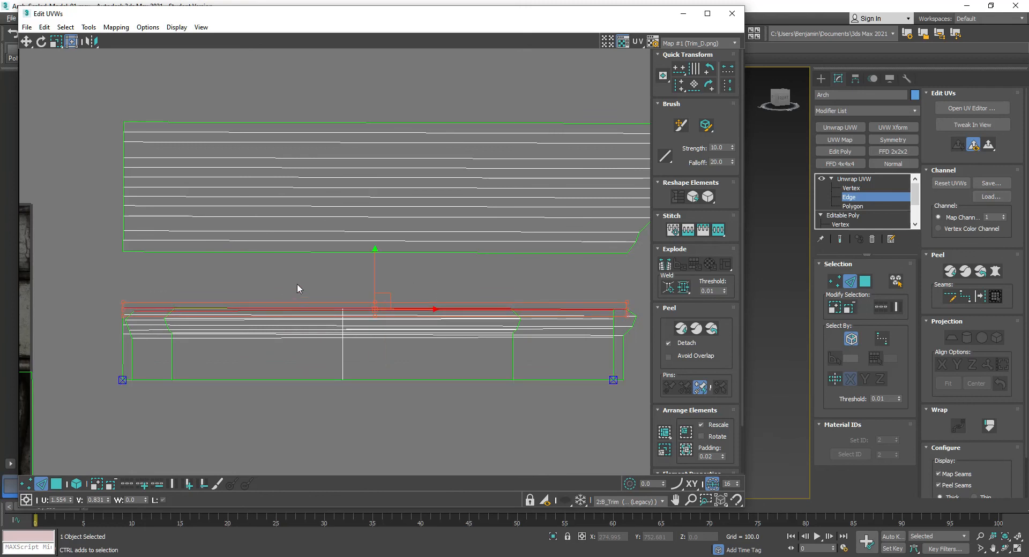
pyautogui.scroll(2, 568, 328)
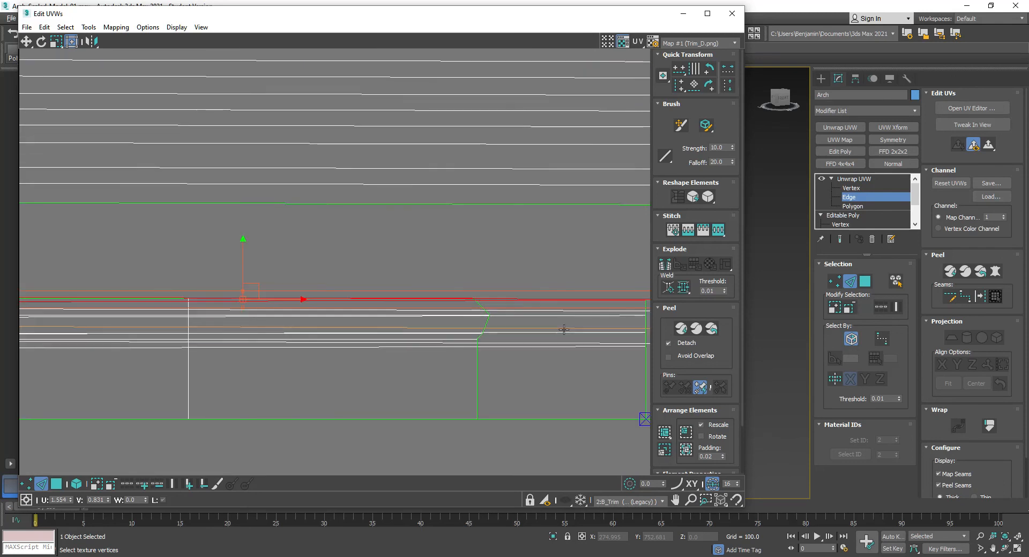
pyautogui.scroll(-3, 570, 330)
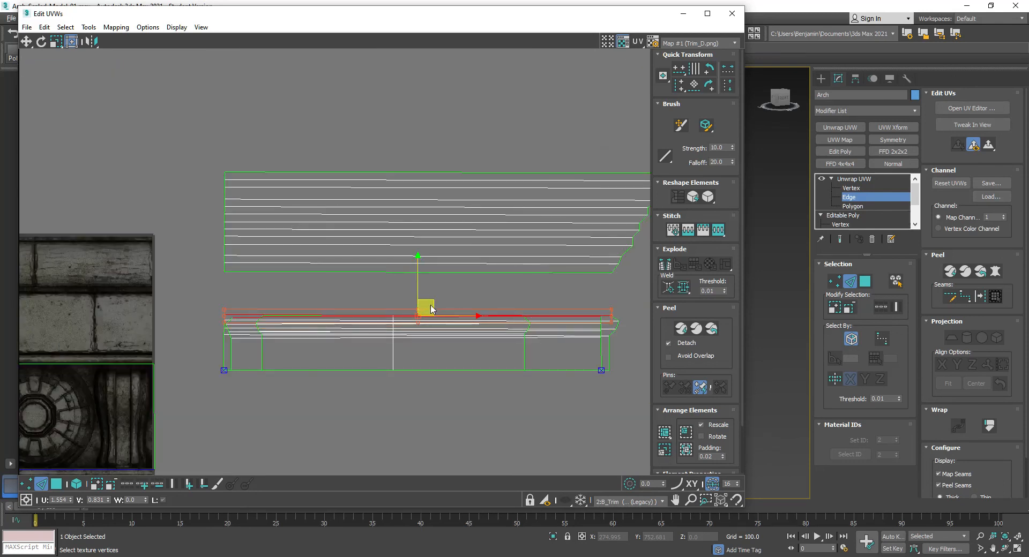
pyautogui.moveTo(430, 304); pyautogui.dragTo(426, 277)
pyautogui.hotkey('ctrl', 'z')
pyautogui.moveTo(354, 287); pyautogui.dragTo(300, 317)
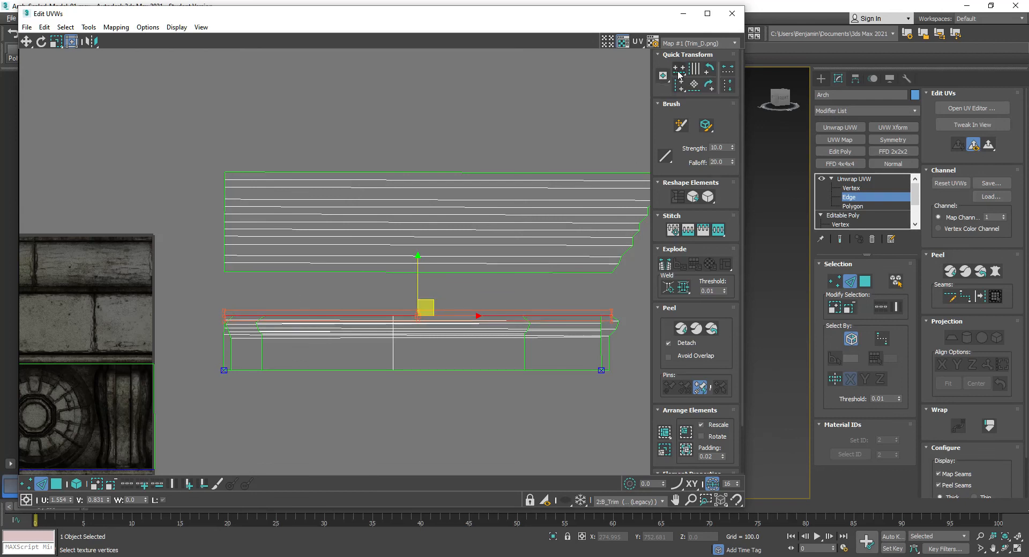
# Step: Select the first row of inner edges below the top across all stacked short strips and align them horizontally
pyautogui.scroll(2, 601, 331)
pyautogui.scroll(3, 601, 330)
pyautogui.keyDown('ctrl'); pyautogui.click(582, 321); pyautogui.keyUp('ctrl')
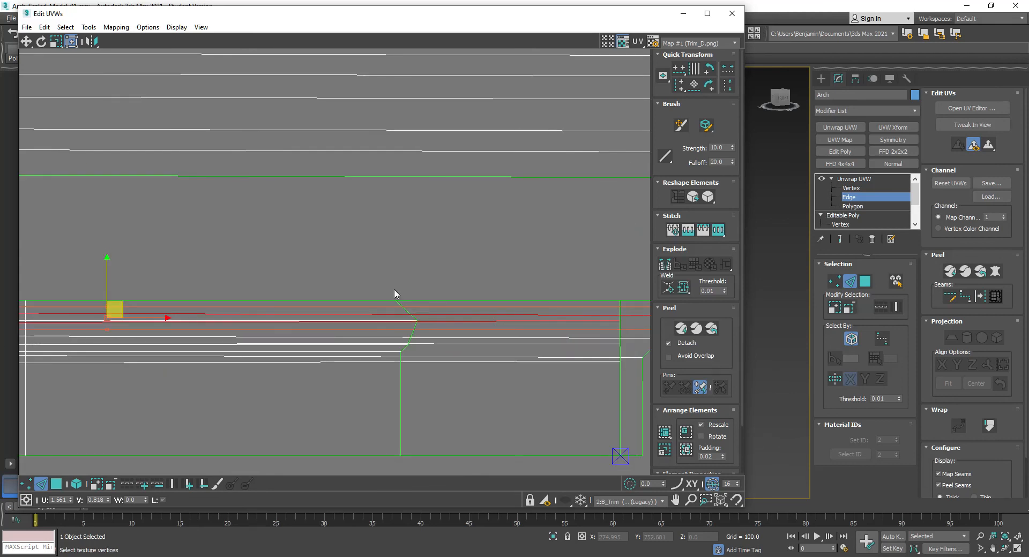
pyautogui.click(26, 42)
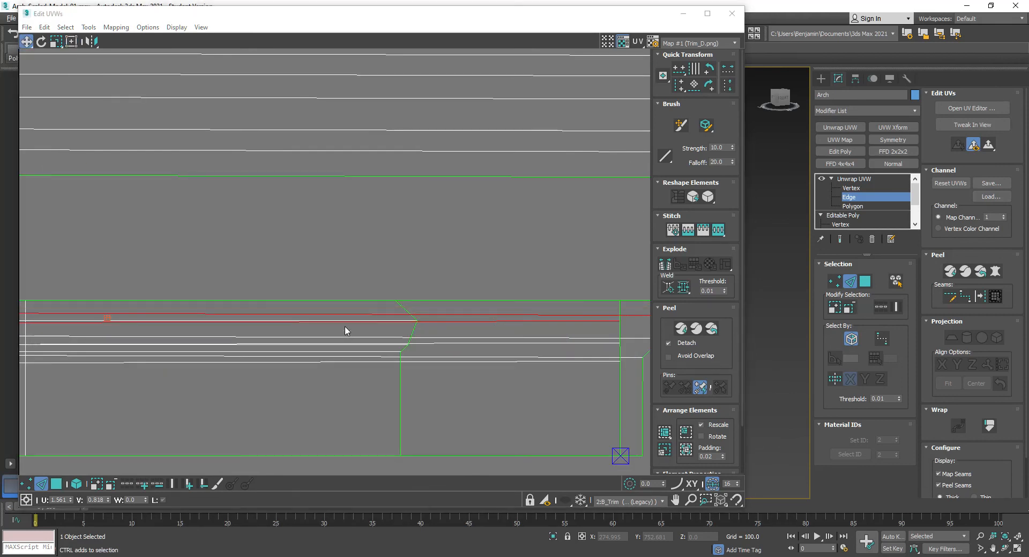
pyautogui.moveTo(171, 383); pyautogui.dragTo(659, 398, button='middle')
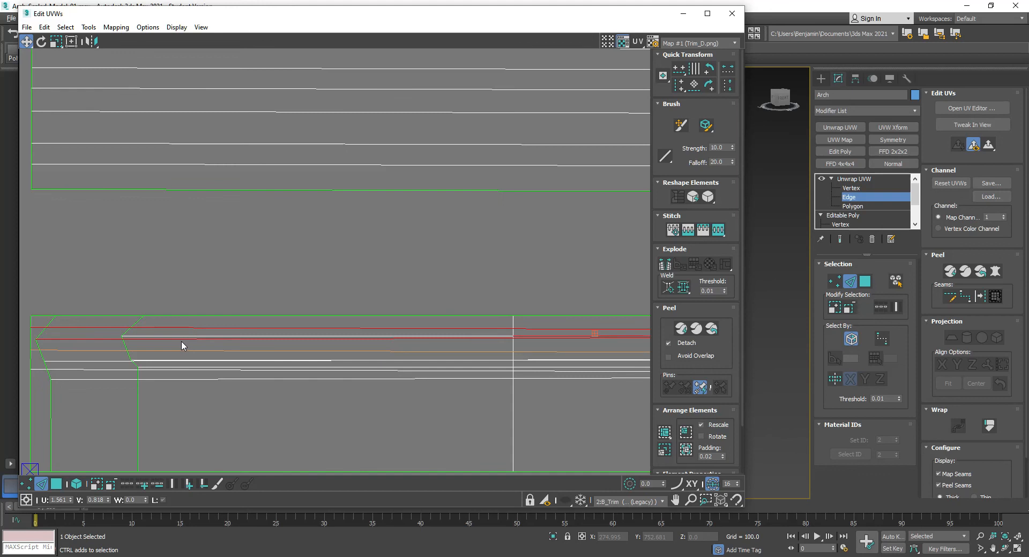
pyautogui.keyDown('ctrl'); pyautogui.click(180, 335); pyautogui.keyUp('ctrl')
pyautogui.click(679, 69)
# Step: Collect the second row of inner edges across all stacked short strips and align them horizontally
pyautogui.moveTo(87, 361); pyautogui.dragTo(88, 361)
pyautogui.scroll(-2, 401, 435)
pyautogui.scroll(-2, 403, 436)
pyautogui.moveTo(432, 445); pyautogui.dragTo(391, 406, button='middle')
pyautogui.keyDown('ctrl'); pyautogui.moveTo(172, 359); pyautogui.dragTo(181, 361); pyautogui.keyUp('ctrl')
pyautogui.keyDown('ctrl'); pyautogui.moveTo(290, 348); pyautogui.dragTo(297, 360); pyautogui.keyUp('ctrl')
pyautogui.moveTo(566, 404); pyautogui.dragTo(261, 400, button='middle')
pyautogui.keyDown('ctrl'); pyautogui.moveTo(330, 346); pyautogui.dragTo(331, 362); pyautogui.keyUp('ctrl')
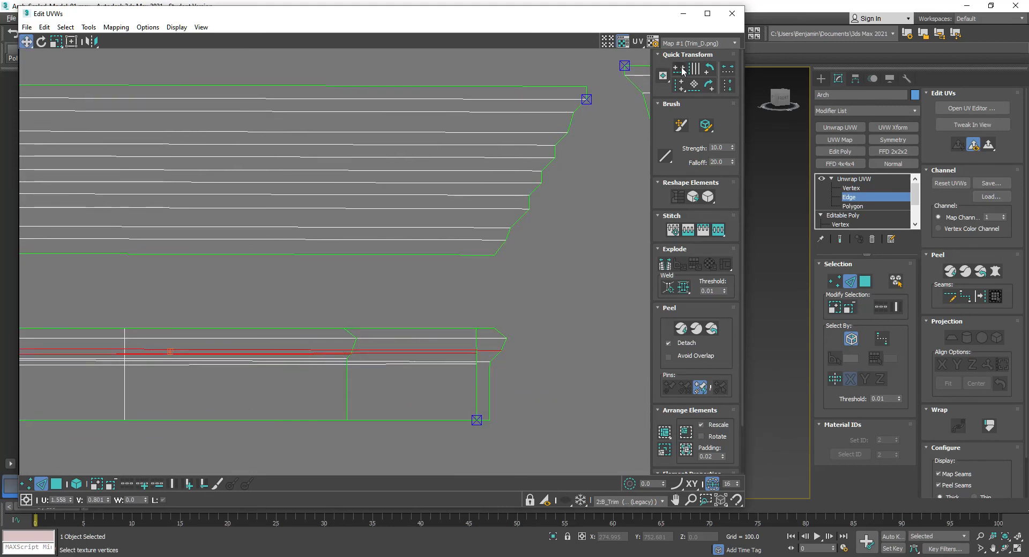
# Step: Switch to vertex selection and align the vertices of the stacked strips' lowest inner row horizontally
pyautogui.moveTo(225, 388); pyautogui.dragTo(434, 377, button='middle')
pyautogui.scroll(-2, 437, 376)
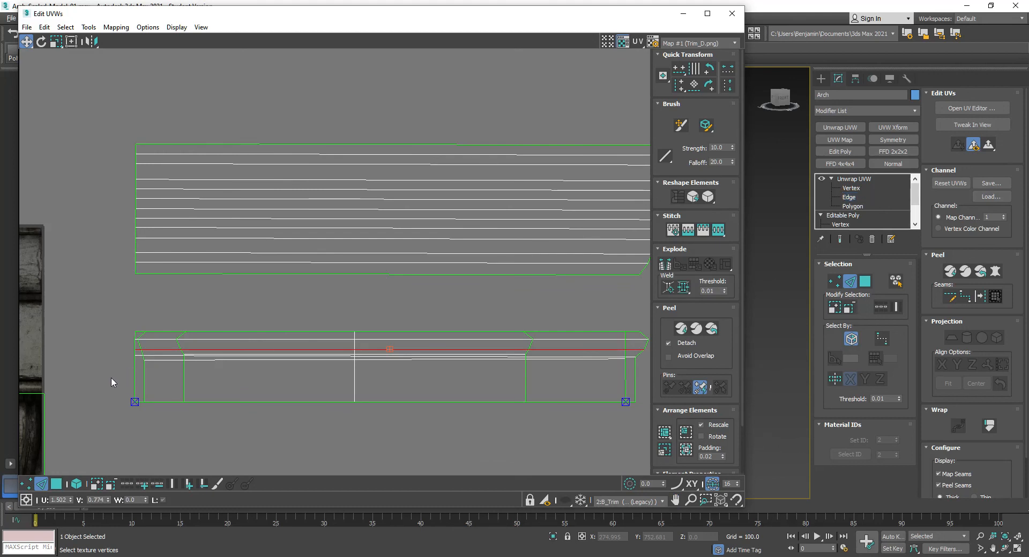
pyautogui.press('1')
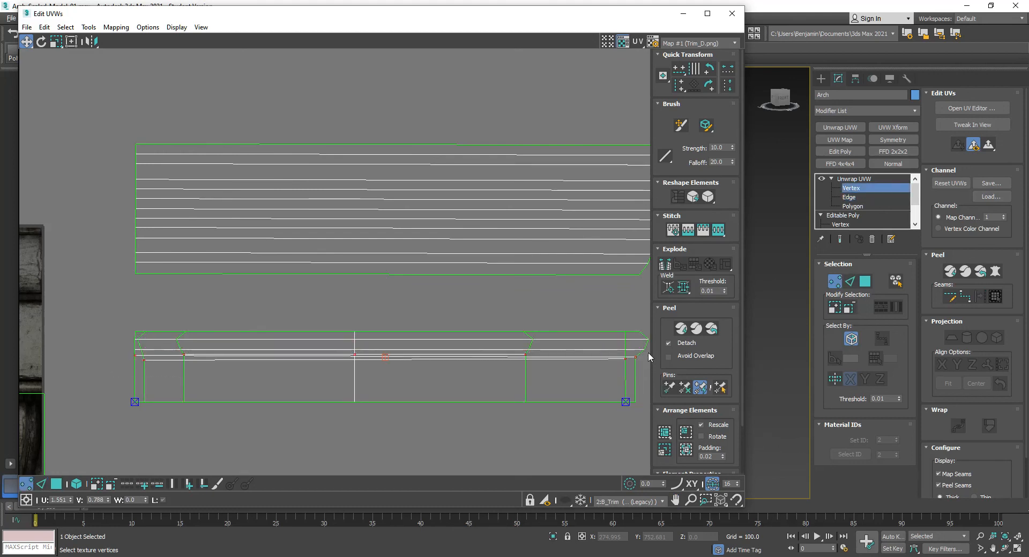
pyautogui.click(680, 69)
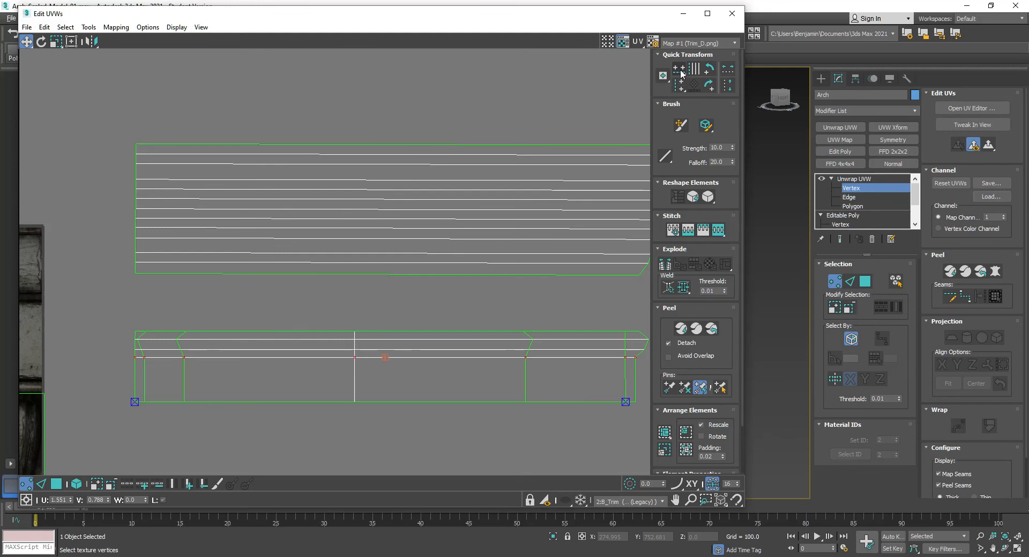
# Step: Move the UV editor off the viewport and inspect the arch's cornice from its outer corner
pyautogui.moveTo(518, 22); pyautogui.dragTo(876, 90)
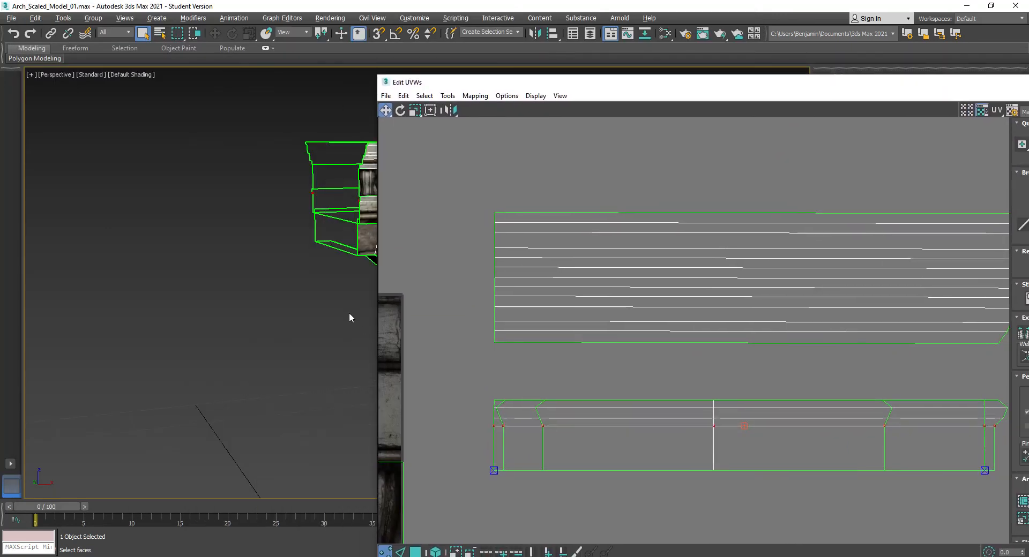
pyautogui.press('z')
pyautogui.hotkey('ctrl', 'r')
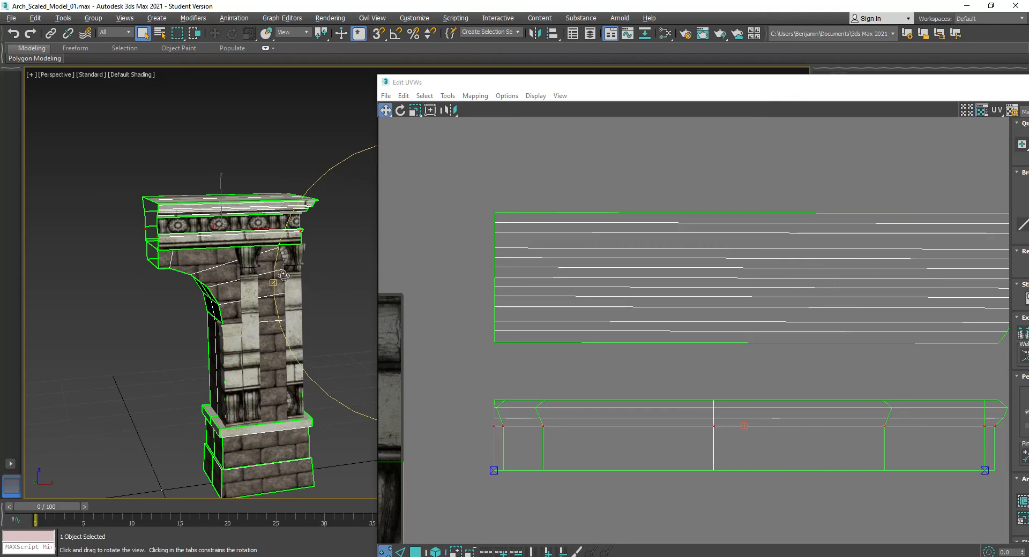
pyautogui.moveTo(276, 266); pyautogui.dragTo(289, 274)
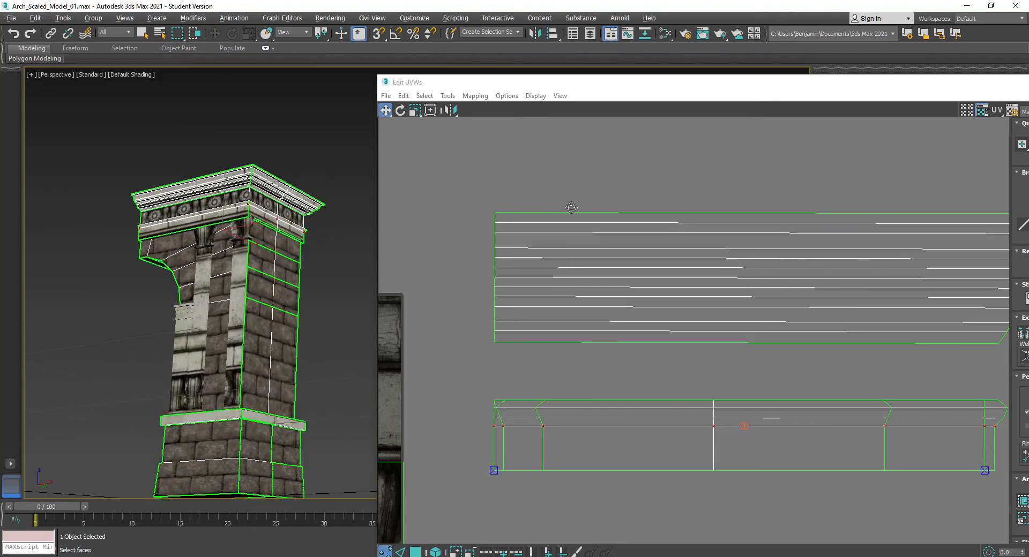
# Step: Switch to polygon selection, select all the stacked short strips, and move them onto the light brick row of the trim texture
pyautogui.scroll(-4, 561, 202)
pyautogui.moveTo(615, 413); pyautogui.dragTo(713, 412, button='middle')
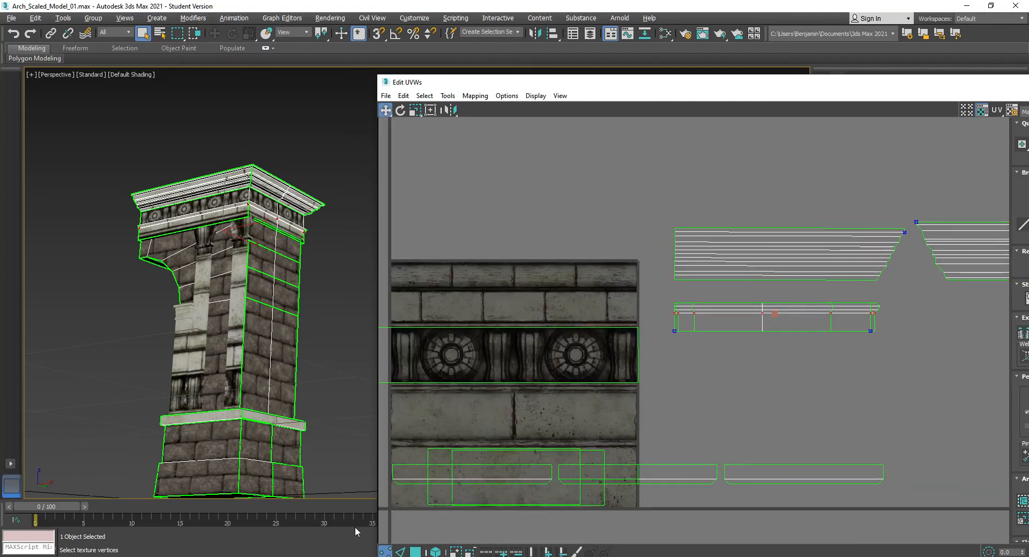
pyautogui.click(416, 553)
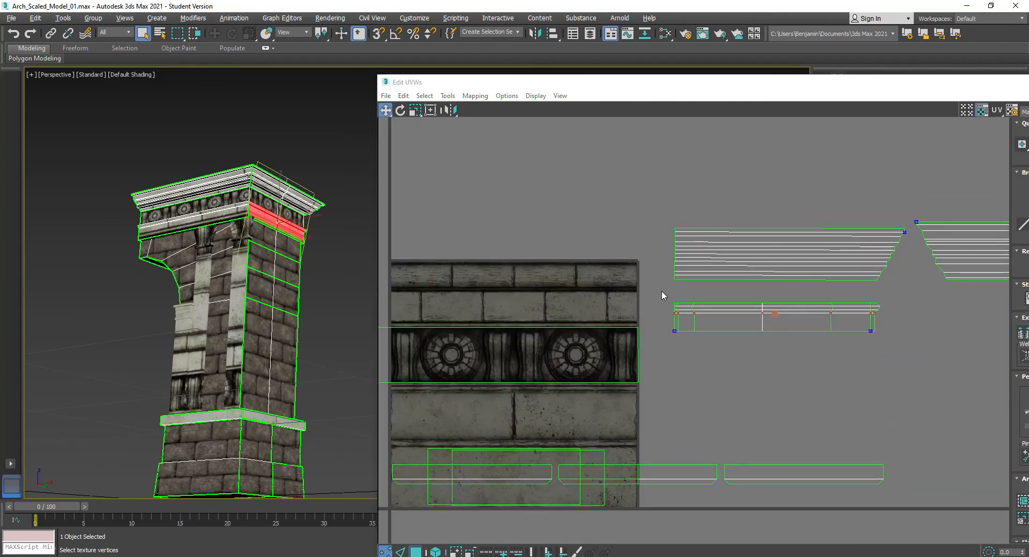
pyautogui.click(864, 331)
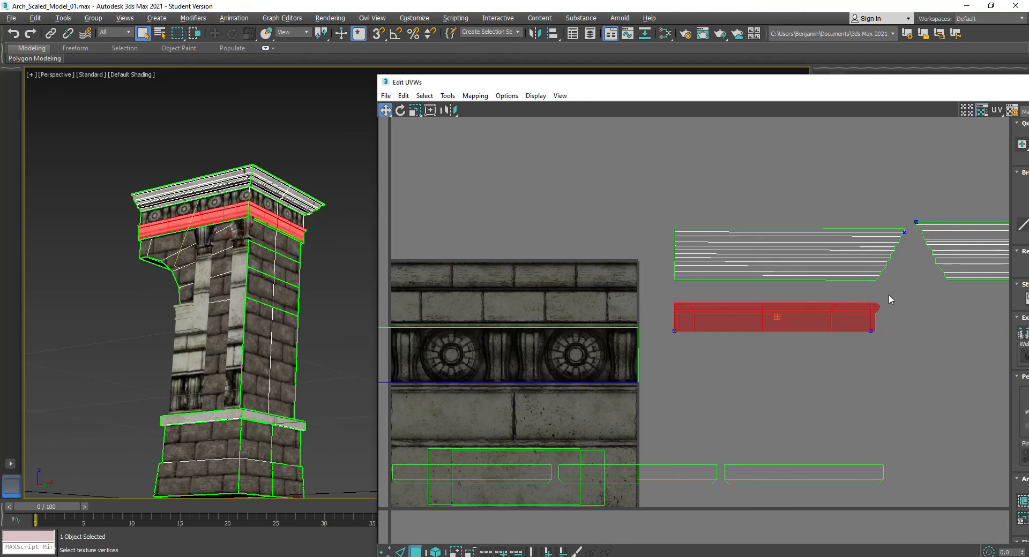
pyautogui.moveTo(654, 354); pyautogui.dragTo(912, 291)
pyautogui.moveTo(784, 327); pyautogui.dragTo(505, 320)
# Step: Align the bottom edge of the stacked strips with the border between the light brick row and the rosette row
pyautogui.scroll(3, 432, 336)
pyautogui.scroll(2, 432, 336)
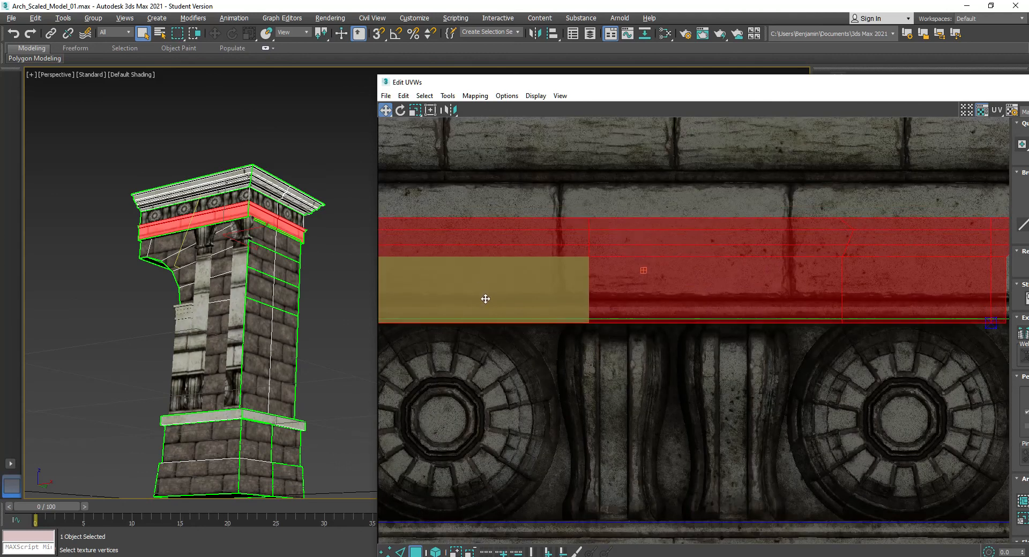
pyautogui.moveTo(482, 294); pyautogui.dragTo(479, 292)
pyautogui.scroll(5, 213, 210)
pyautogui.scroll(-5, 216, 210)
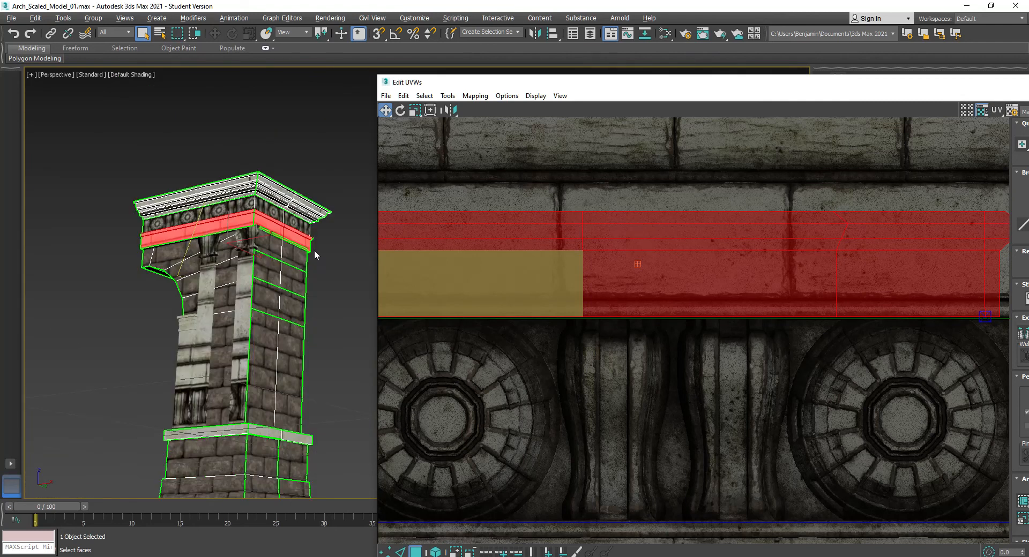
pyautogui.scroll(-4, 542, 344)
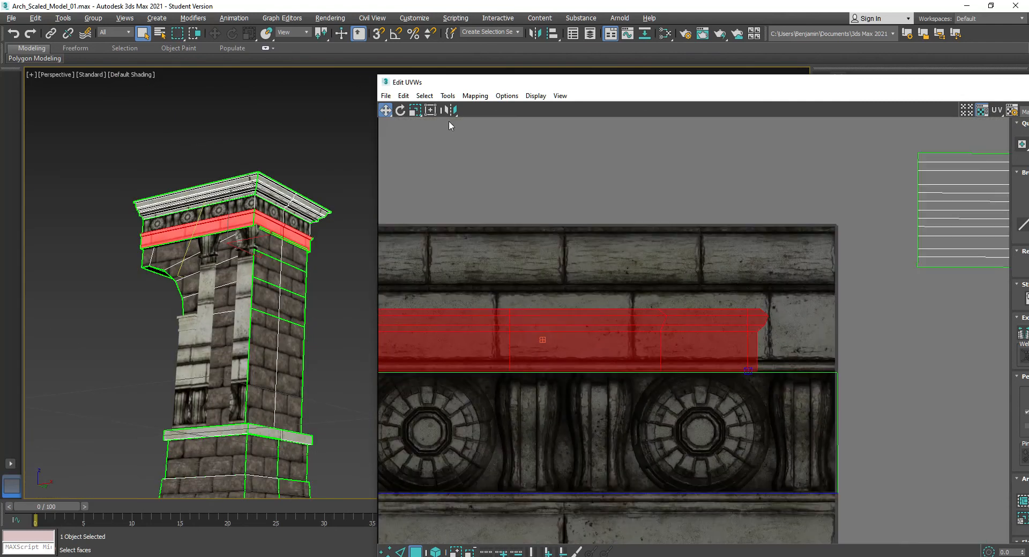
# Step: Use the Freeform gizmo to scale up the stacked strips until their lower faces fill the light brick row and their upper faces overlap the top row
pyautogui.click(430, 110)
pyautogui.moveTo(766, 305); pyautogui.dragTo(803, 289)
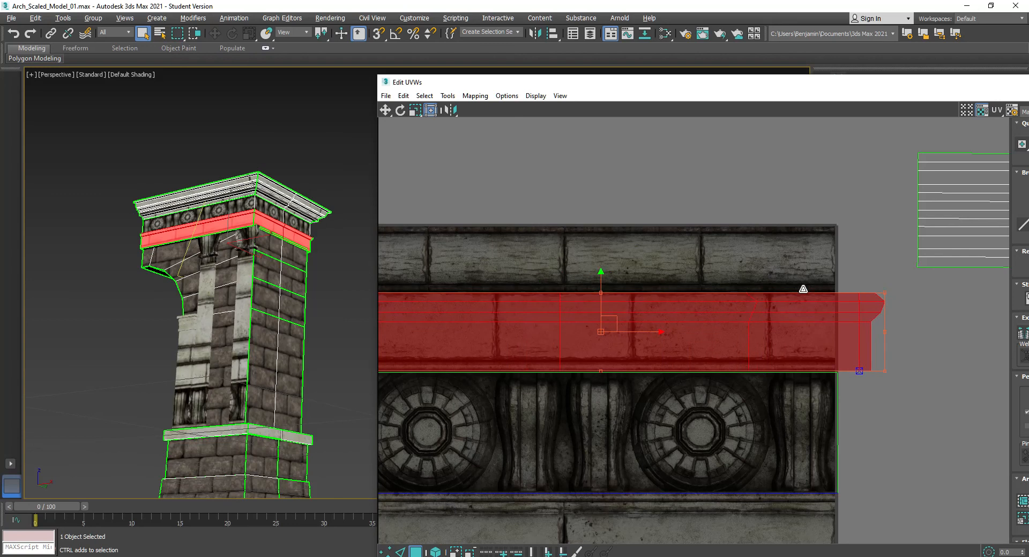
pyautogui.scroll(8, 237, 217)
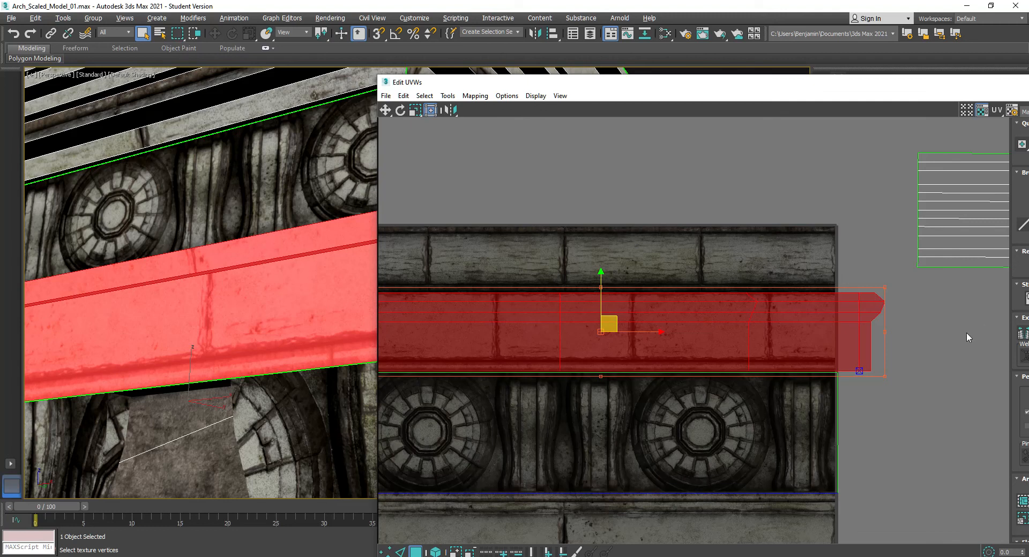
pyautogui.keyDown('ctrl'); pyautogui.moveTo(884, 288); pyautogui.dragTo(988, 244); pyautogui.keyUp('ctrl')
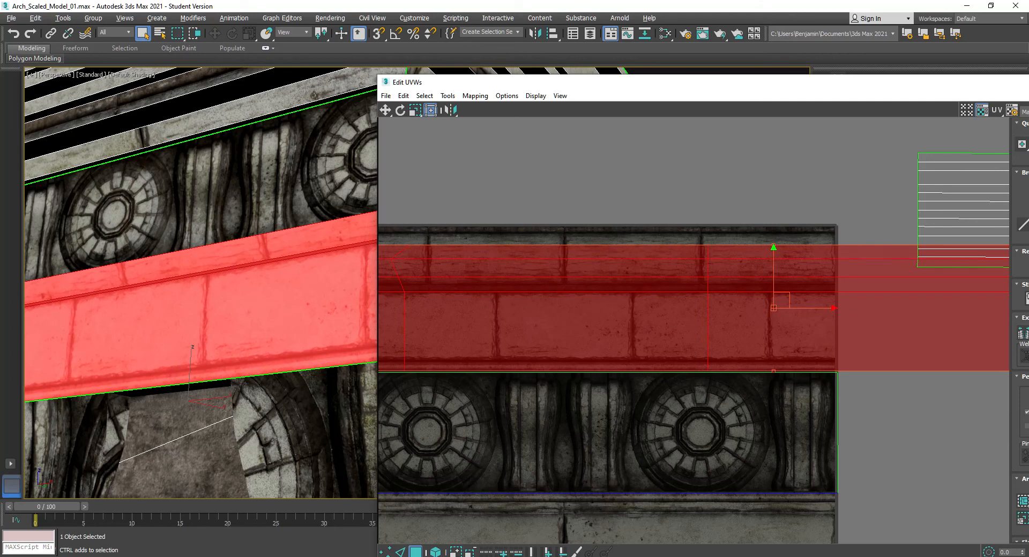
# Step: Examine how the trim texture wraps around the corner on the band below the rosettes
pyautogui.scroll(-4, 637, 331)
pyautogui.moveTo(235, 308); pyautogui.dragTo(121, 299, button='middle')
pyautogui.scroll(-4, 121, 299)
pyautogui.moveTo(229, 327); pyautogui.dragTo(270, 315, button='middle')
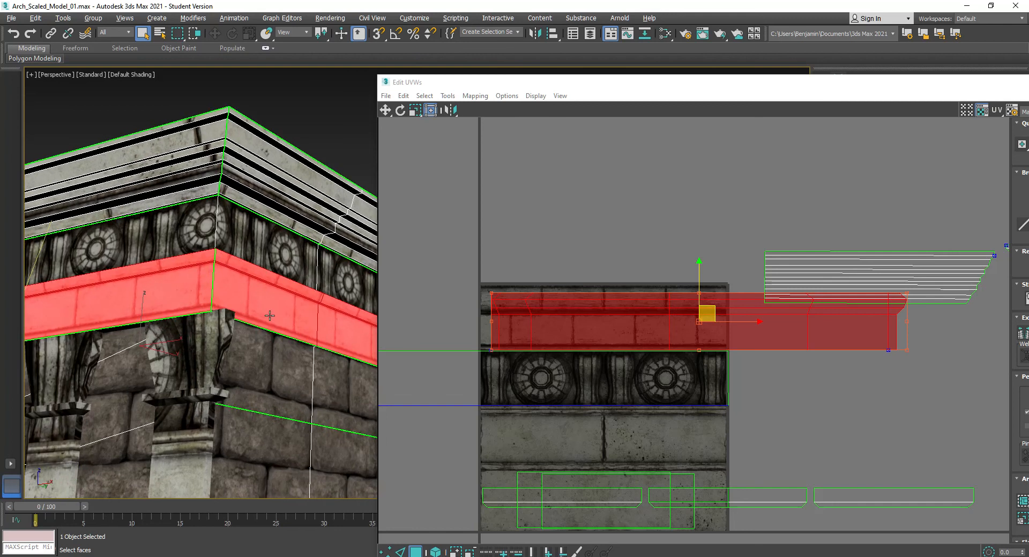
pyautogui.moveTo(756, 323)
pyautogui.mouseDown()
pyautogui.moveTo(743, 324)
pyautogui.moveTo(756, 335)
pyautogui.mouseUp()
pyautogui.moveTo(331, 294); pyautogui.dragTo(311, 276, button='middle')
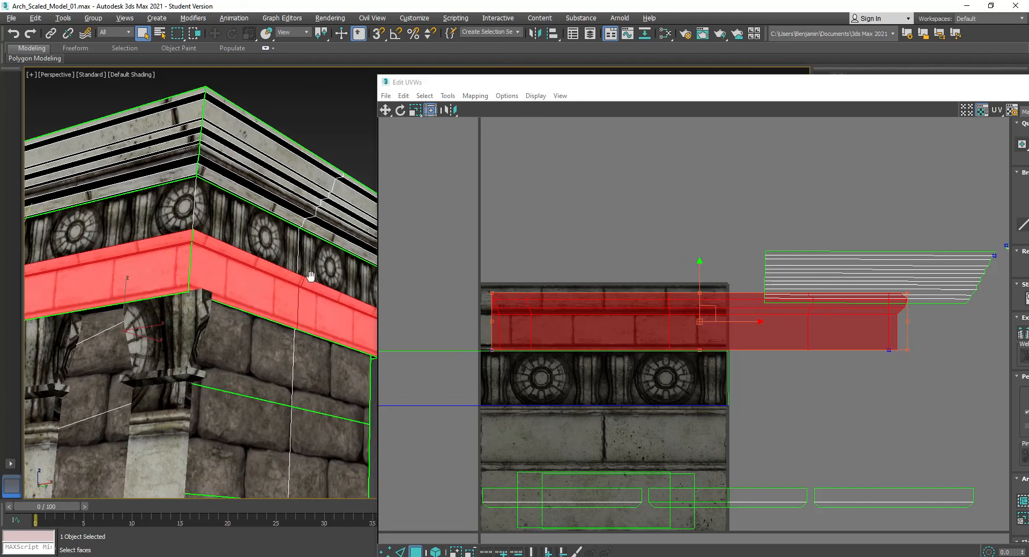
pyautogui.scroll(-5, 311, 277)
pyautogui.hotkey('ctrl', 'r')
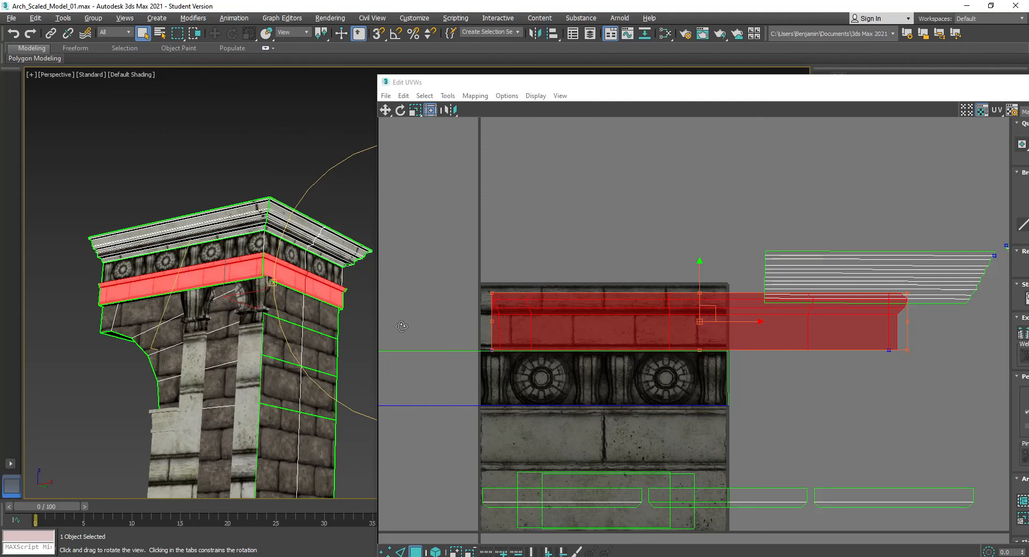
# Step: Deselect the stacked strips and turn the model to view the cornice on the side with the arch curve
pyautogui.rightClick(858, 430)
pyautogui.click(656, 222)
pyautogui.scroll(-5, 718, 289)
pyautogui.click(798, 324)
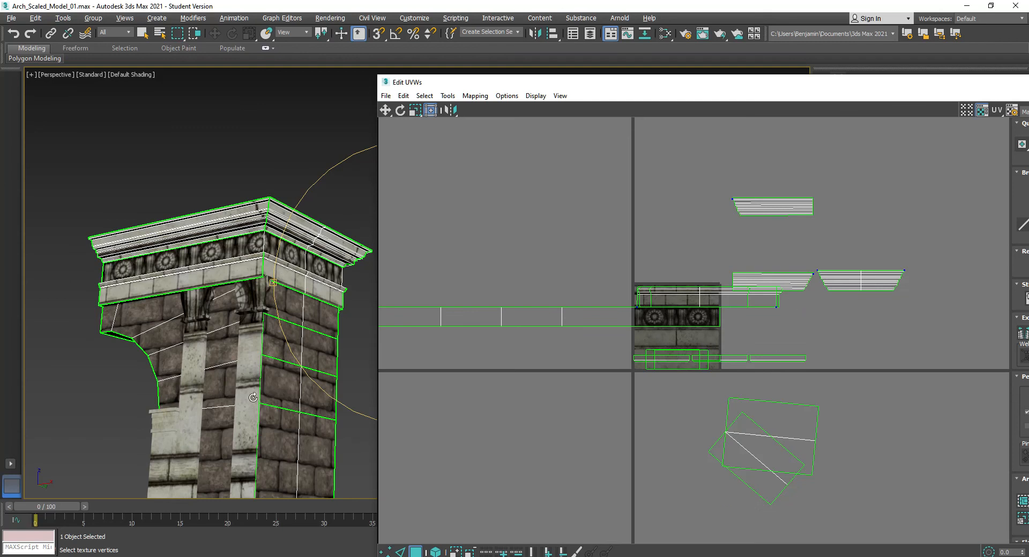
pyautogui.moveTo(305, 317); pyautogui.dragTo(368, 331)
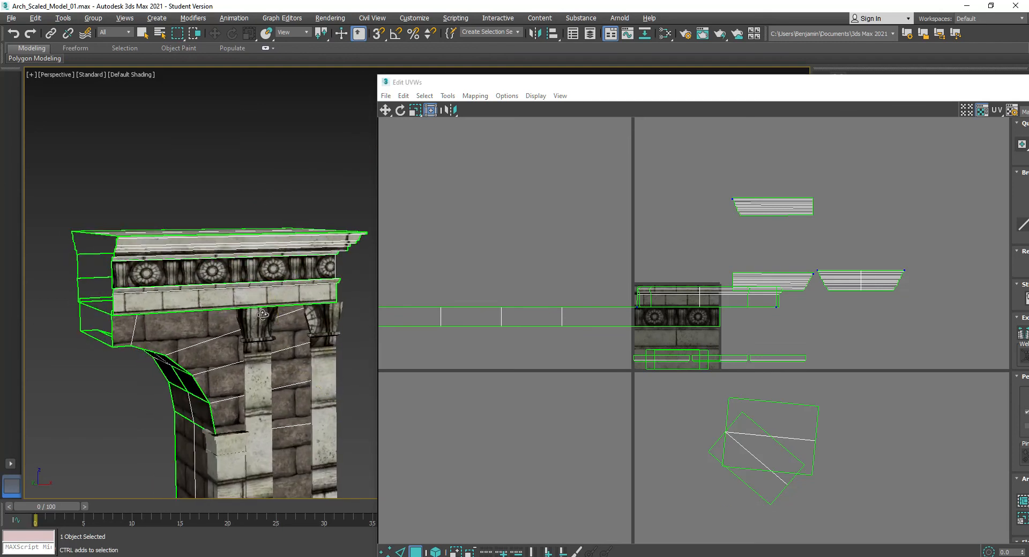
# Step: Move the cornice strip with two slanted ends and the one beside it off the trim texture, up near the topmost strip
pyautogui.press('q')
pyautogui.moveTo(795, 249); pyautogui.dragTo(803, 320)
pyautogui.moveTo(879, 326); pyautogui.dragTo(880, 326)
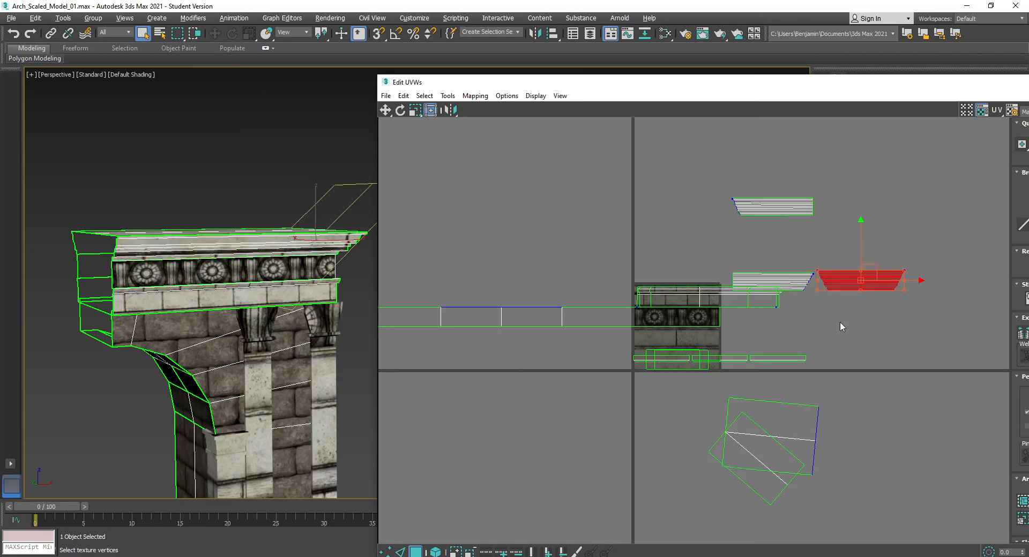
pyautogui.click(727, 304)
pyautogui.moveTo(869, 229); pyautogui.dragTo(839, 320)
pyautogui.moveTo(861, 271); pyautogui.dragTo(858, 188)
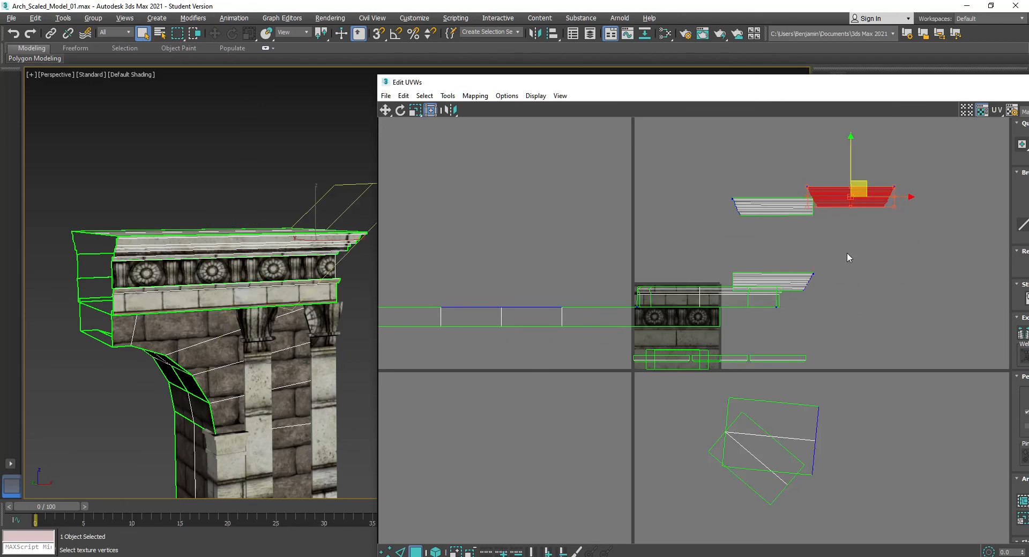
pyautogui.click(791, 280)
pyautogui.moveTo(797, 268); pyautogui.dragTo(889, 213)
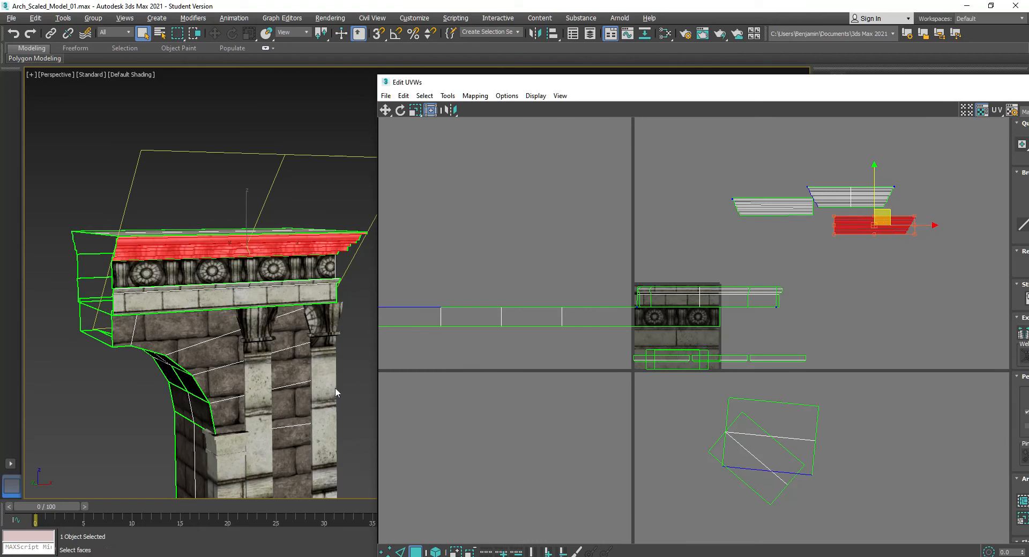